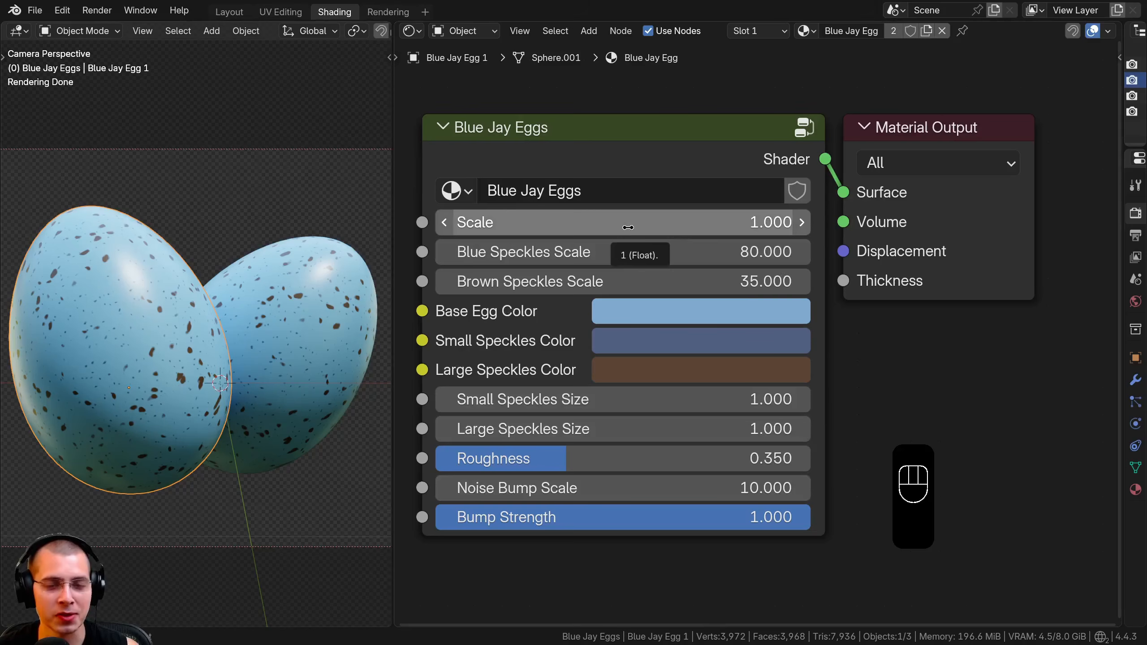
Step: Try a Scale of about 1.35, a Blue Speckles Scale of about 70 and another Brown Speckles Scale on the Blue Jay Eggs node
key("shift")
left_click_drag(619, 223, 620, 223, "shift")
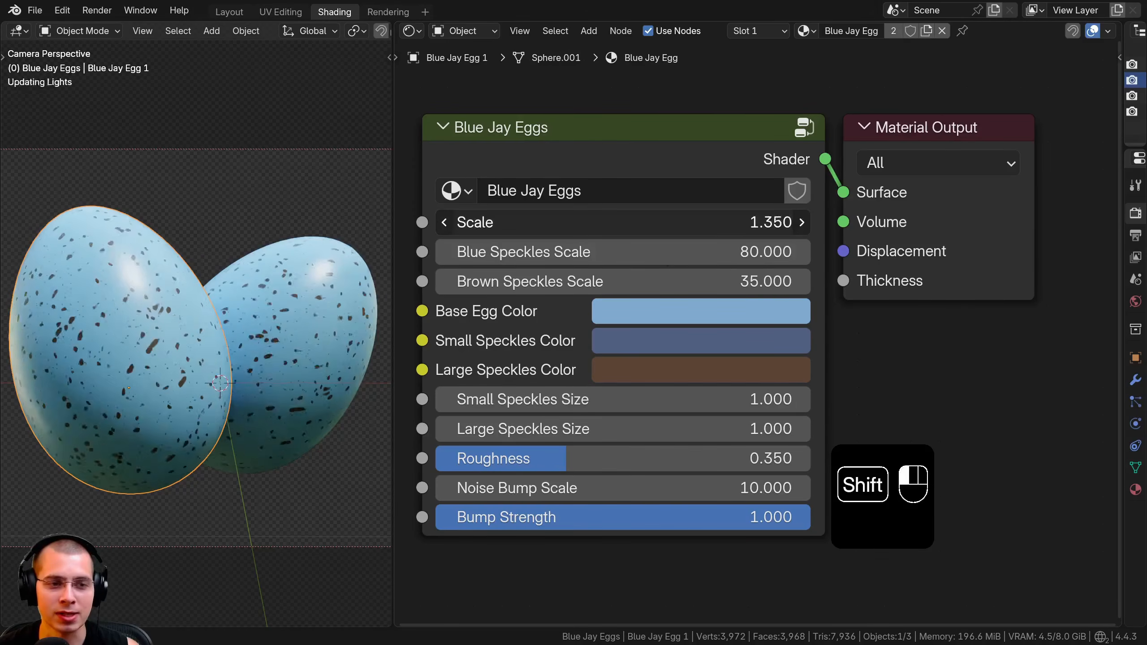
right_click(620, 223, "shift")
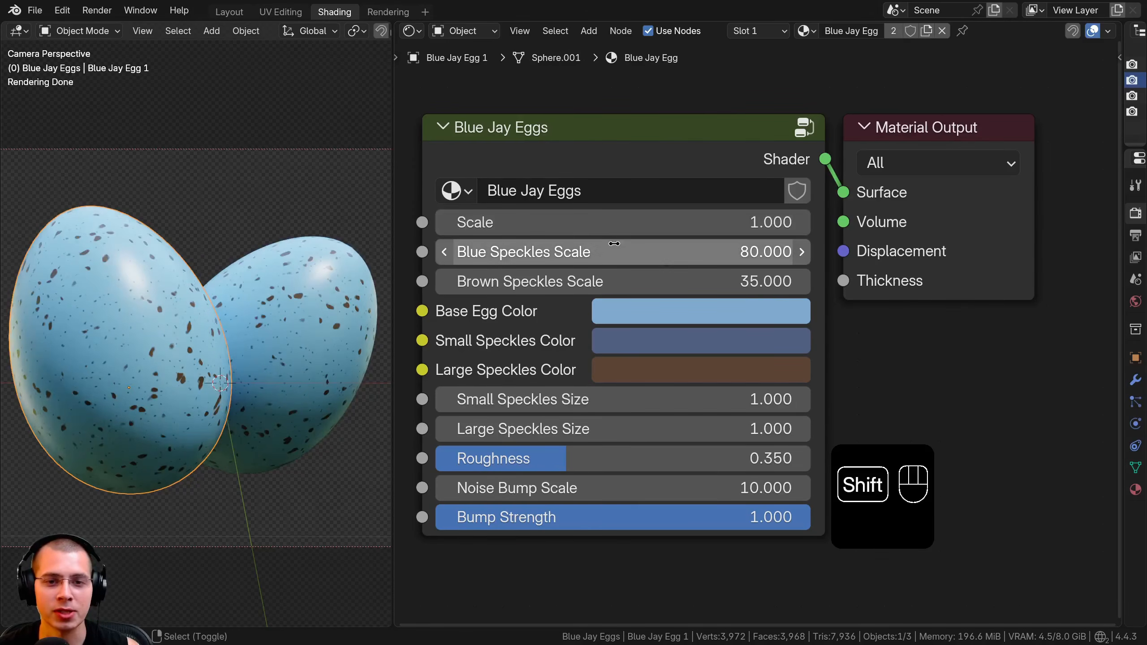
left_click_drag(606, 254, 606, 254, "shift")
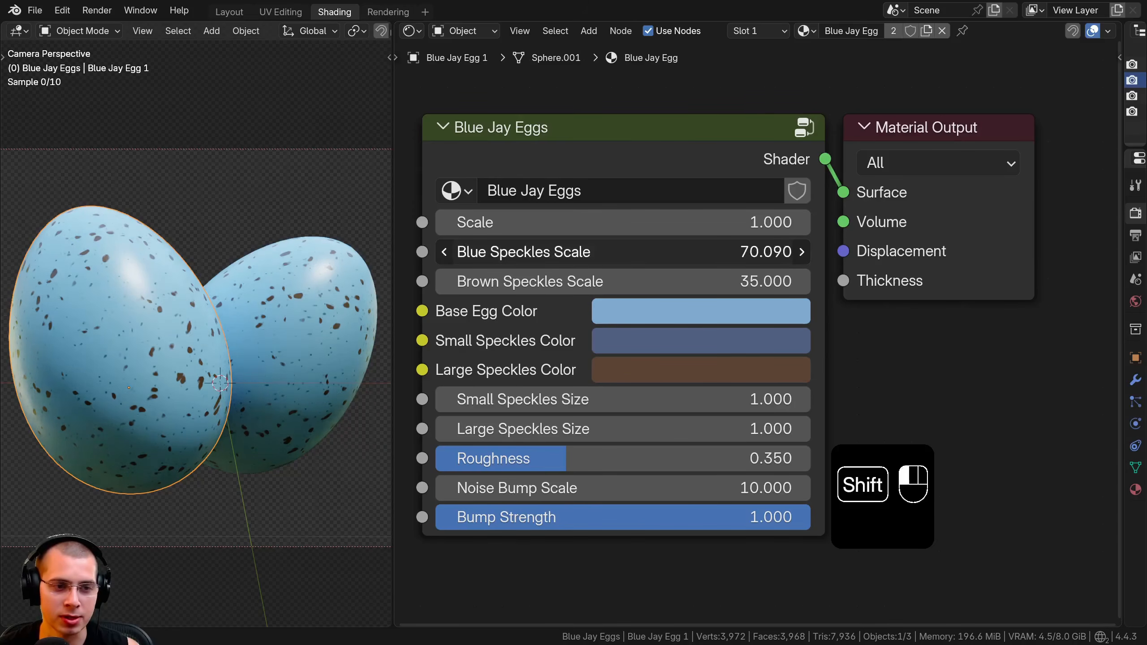
right_click(605, 254, "shift")
mouse_move(605, 282)
left_mouse_down("shift")
mouse_move(621, 282)
mouse_move(595, 282)
left_mouse_up("shift")
right_click(595, 282, "shift")
Step: Try other colors for the base egg, small speckles and large speckles on the Blue Jay Eggs node
left_click(634, 316)
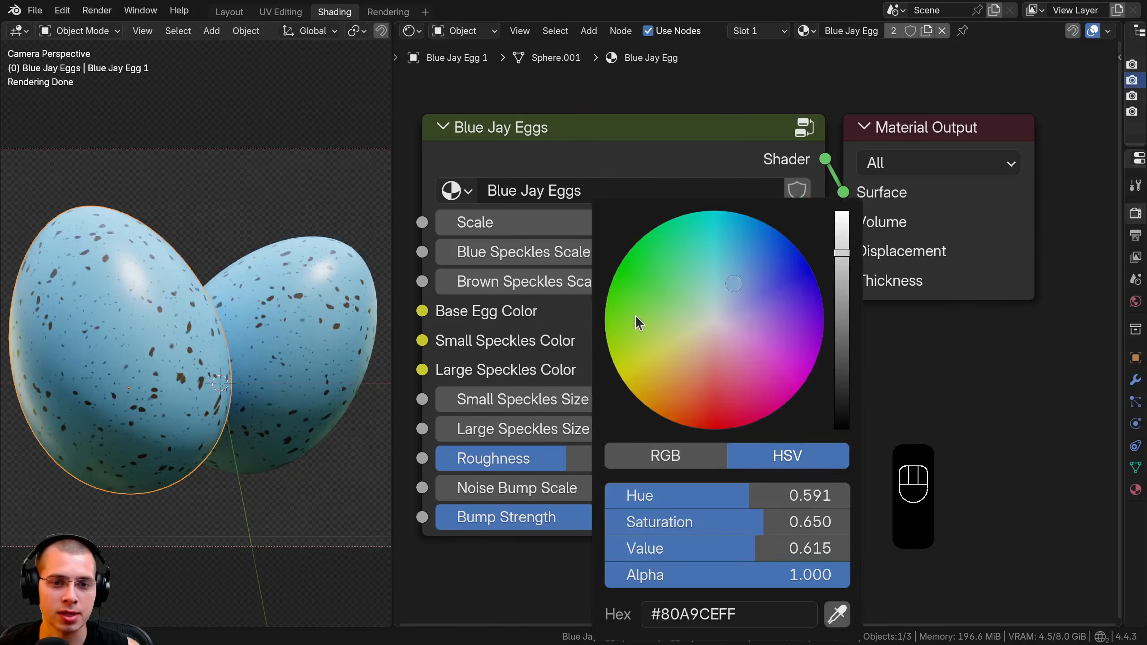
left_click_drag(711, 322, 726, 286)
left_click(718, 337)
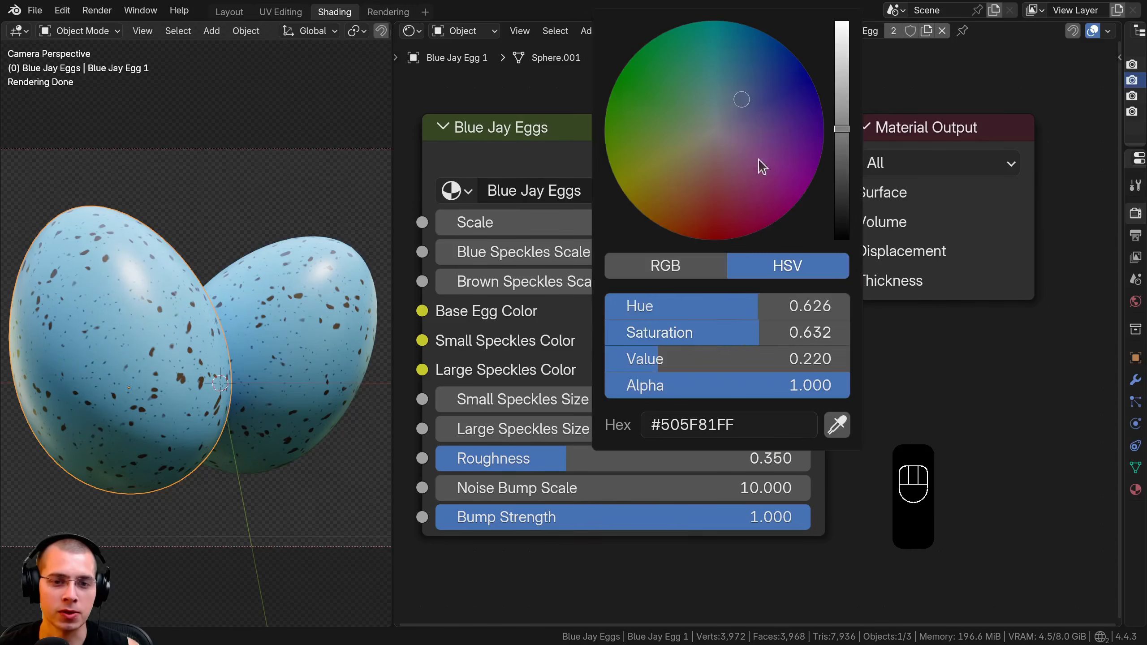
left_click_drag(758, 159, 813, 87)
right_click(682, 191)
left_click(673, 359)
right_click(814, 86)
Step: Try other values for the small and large speckles sizes, the roughness and the noise bump scale of the egg material
left_click_drag(584, 395, 522, 458)
right_click(557, 396, "shift")
right_click(583, 427, "shift")
right_click(522, 458)
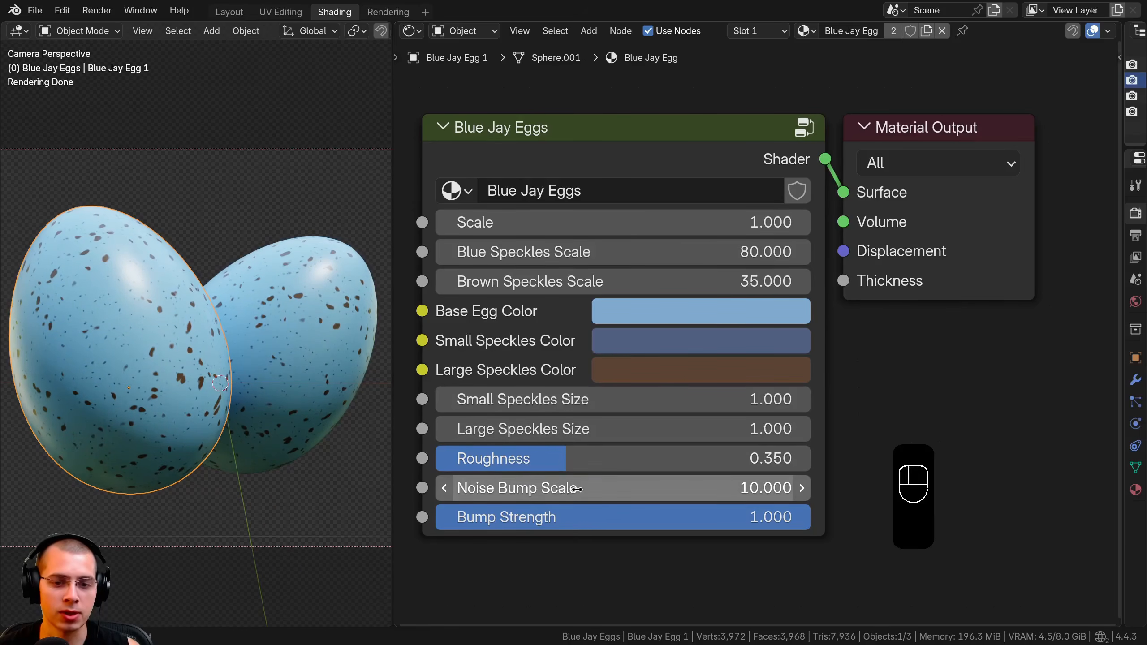
left_click_drag(577, 488, 589, 488)
right_click(562, 487, "shift")
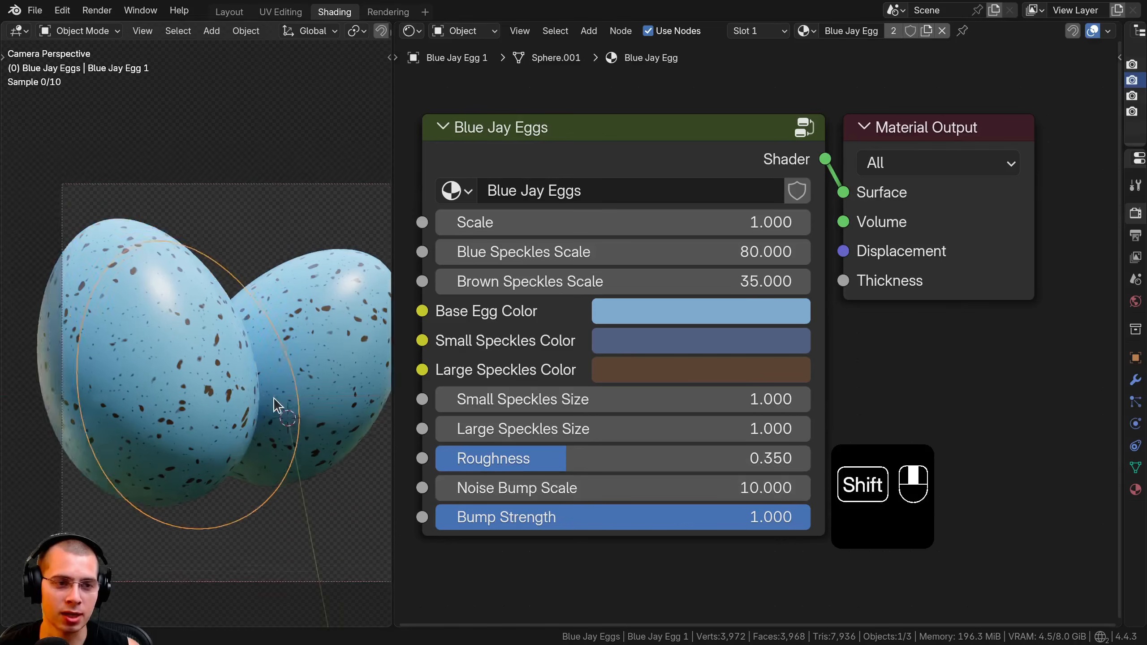
Step: Try a lower bump strength on the egg material while inspecting the highlight on the front egg up close
scroll(178, 224, "up", 5)
middle_click_drag(209, 246, 188, 244, "shift")
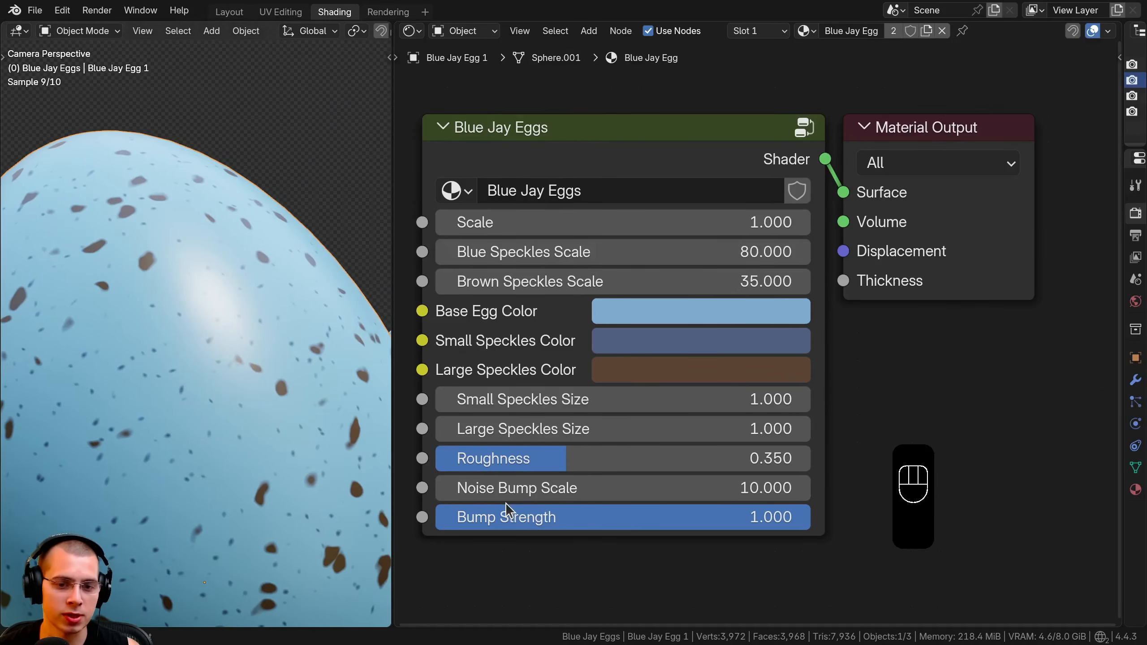
left_click_drag(533, 517, 259, 516)
right_click(259, 517, "shift")
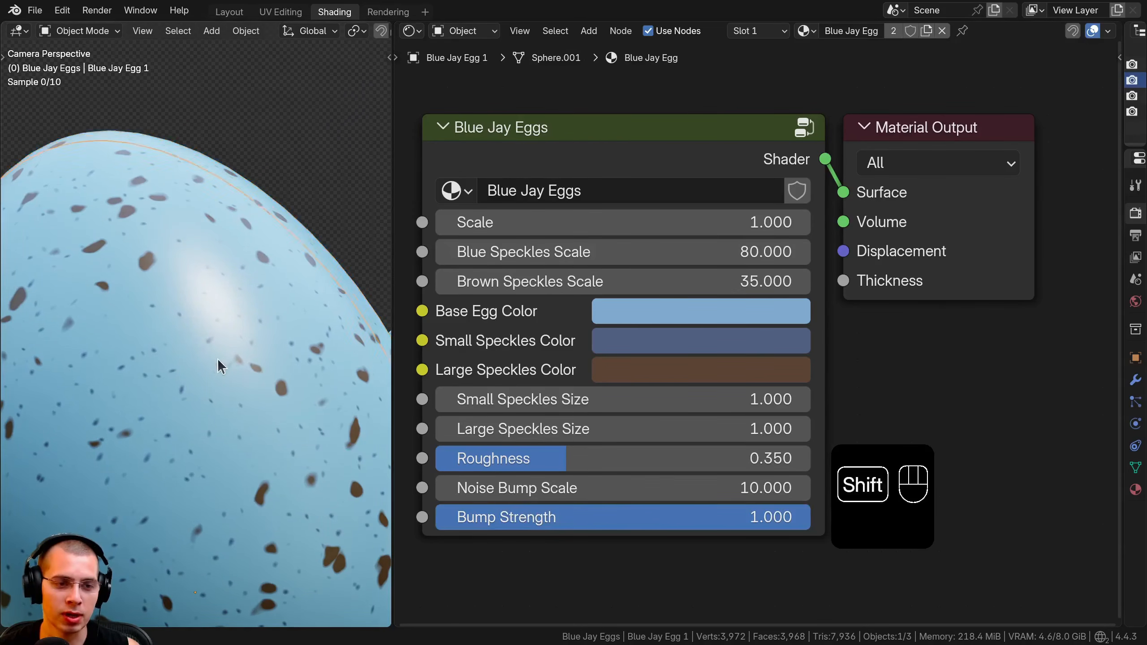
scroll(217, 358, "up", 5)
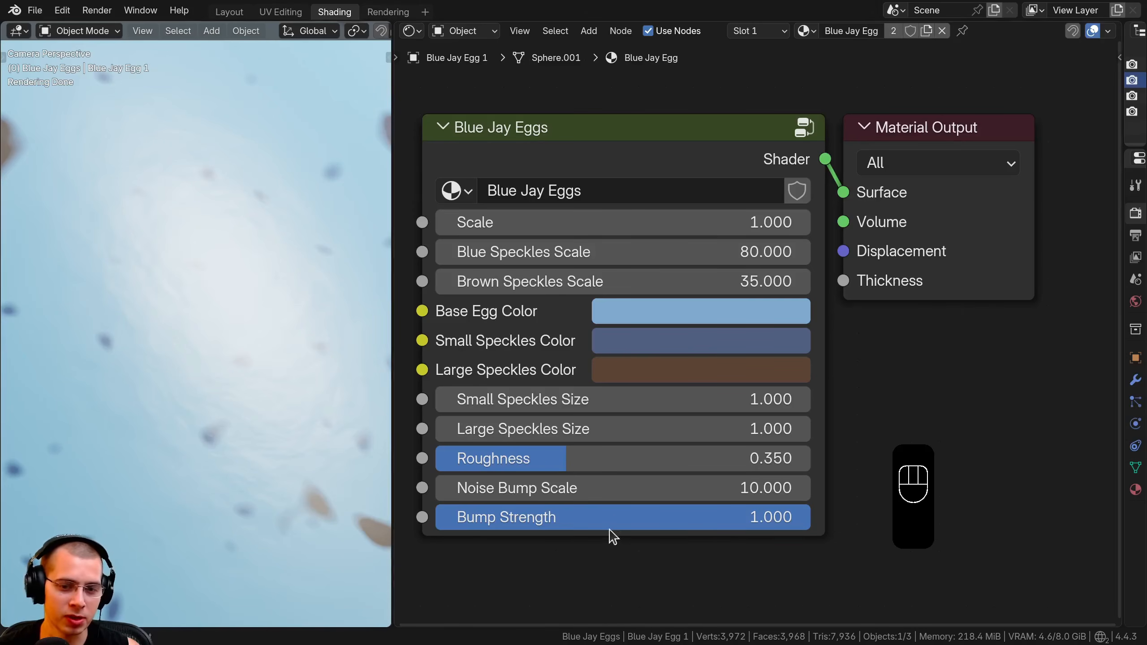
mouse_move(612, 524)
left_mouse_down()
mouse_move(271, 524)
mouse_move(612, 524)
left_mouse_up()
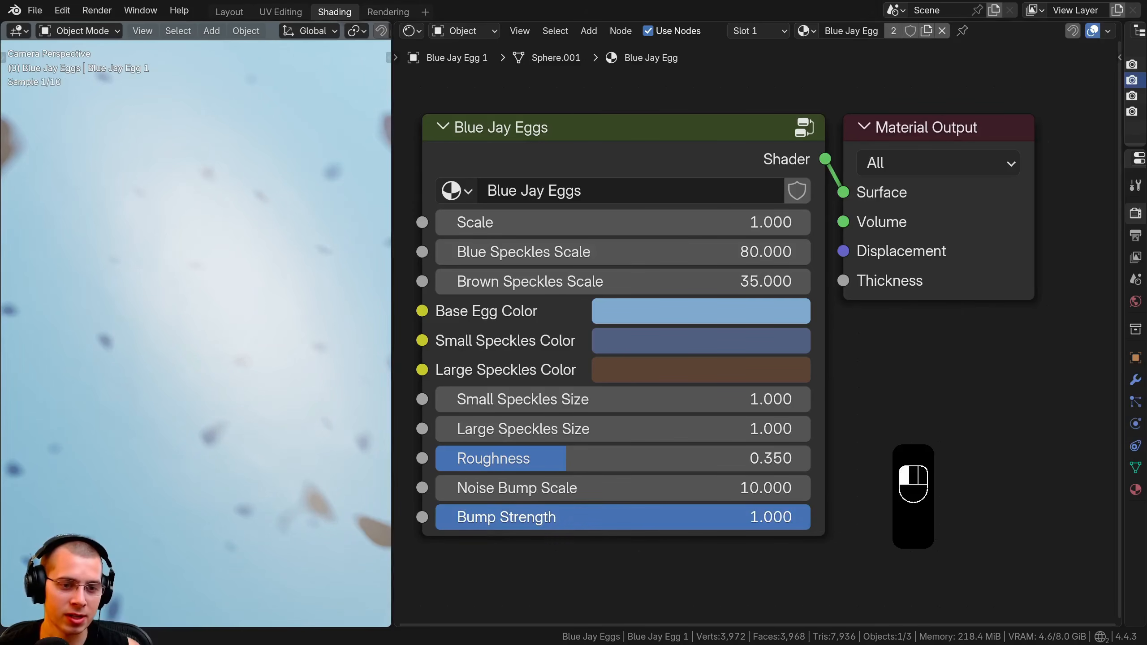
scroll(331, 409, "down", 3)
scroll(279, 341, "down", 5)
middle_click_drag(278, 341, 217, 222, "shift")
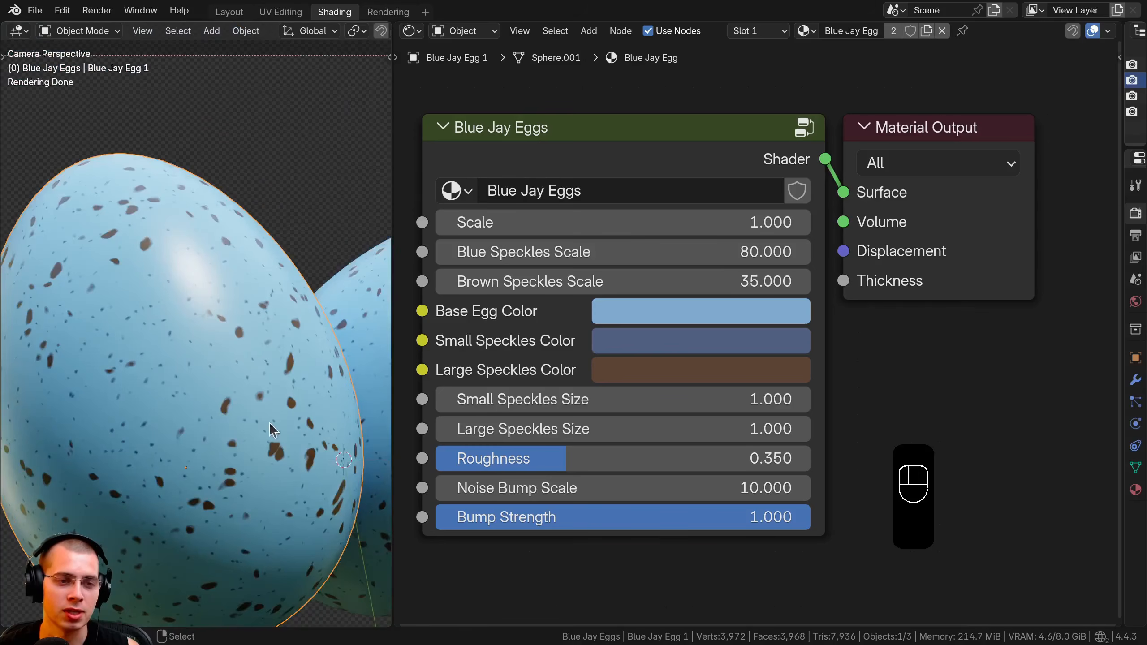
scroll(268, 421, "down", 1)
middle_click_drag(265, 407, 249, 374, "shift")
scroll(249, 374, "down", 3)
scroll(639, 455, "down", 2)
scroll(226, 461, "down", 2)
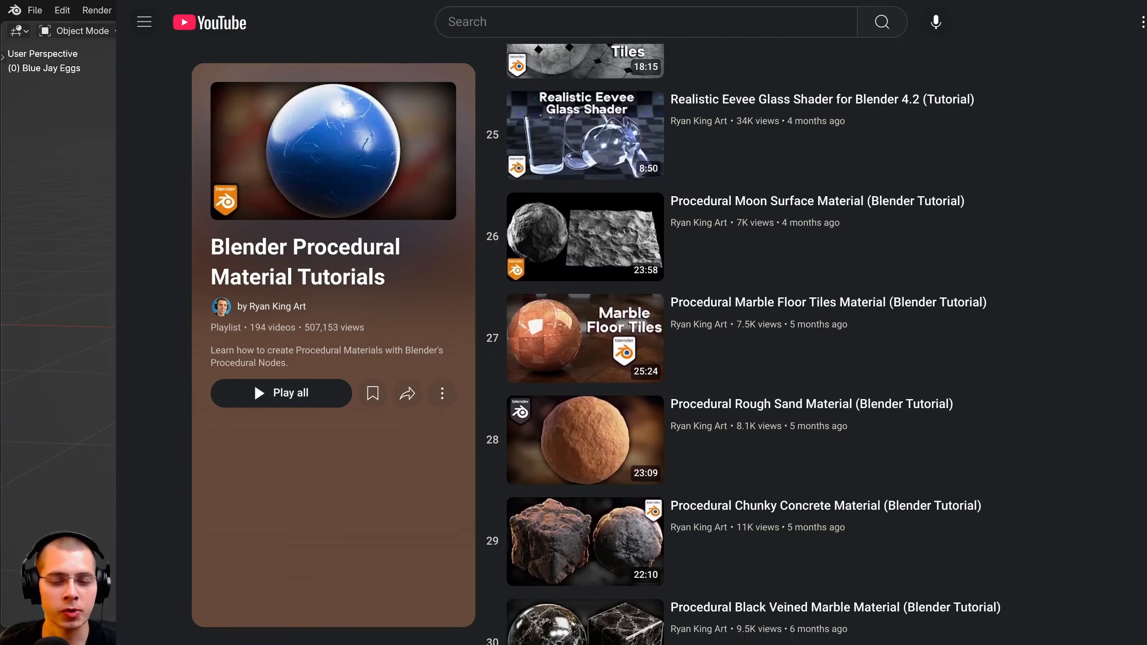
key("ctrl+w")
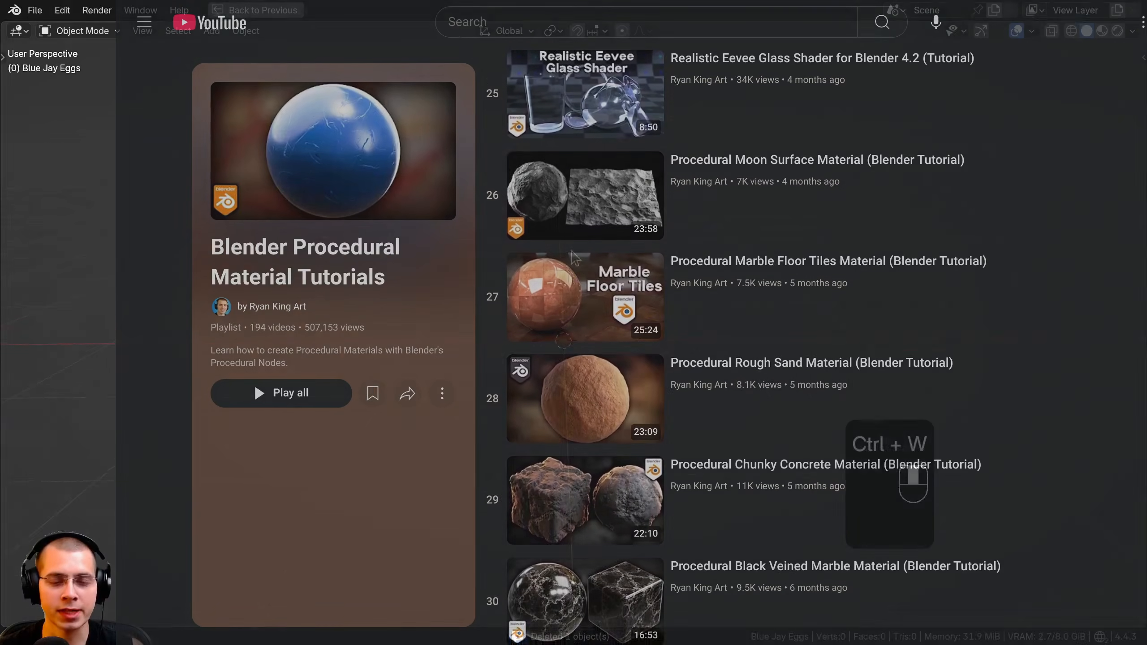
Step: Add a UV sphere at the center of the empty scene
middle_click_drag(573, 256, 551, 252)
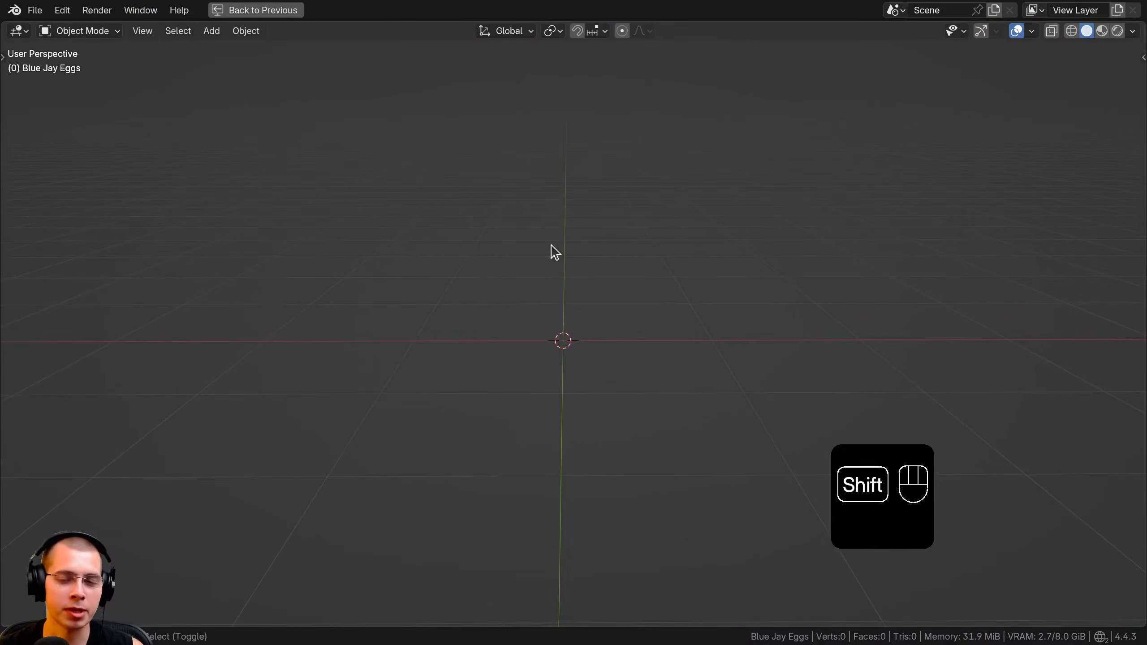
key("shift+a")
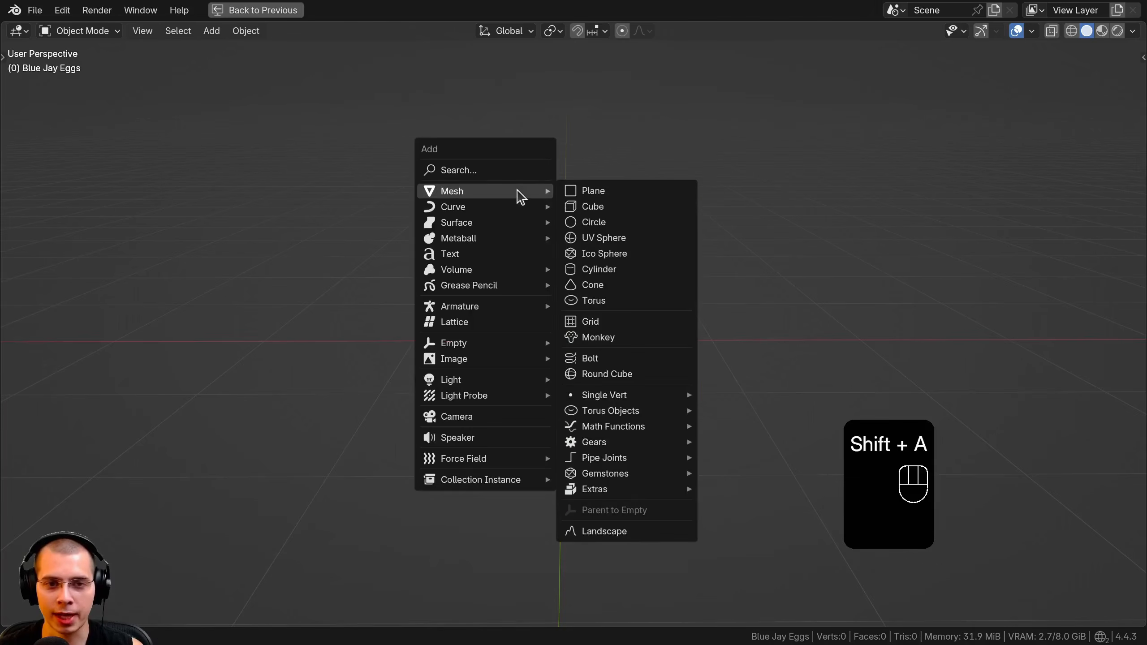
key("Escape")
key("shift+a")
mouse_move(465, 190)
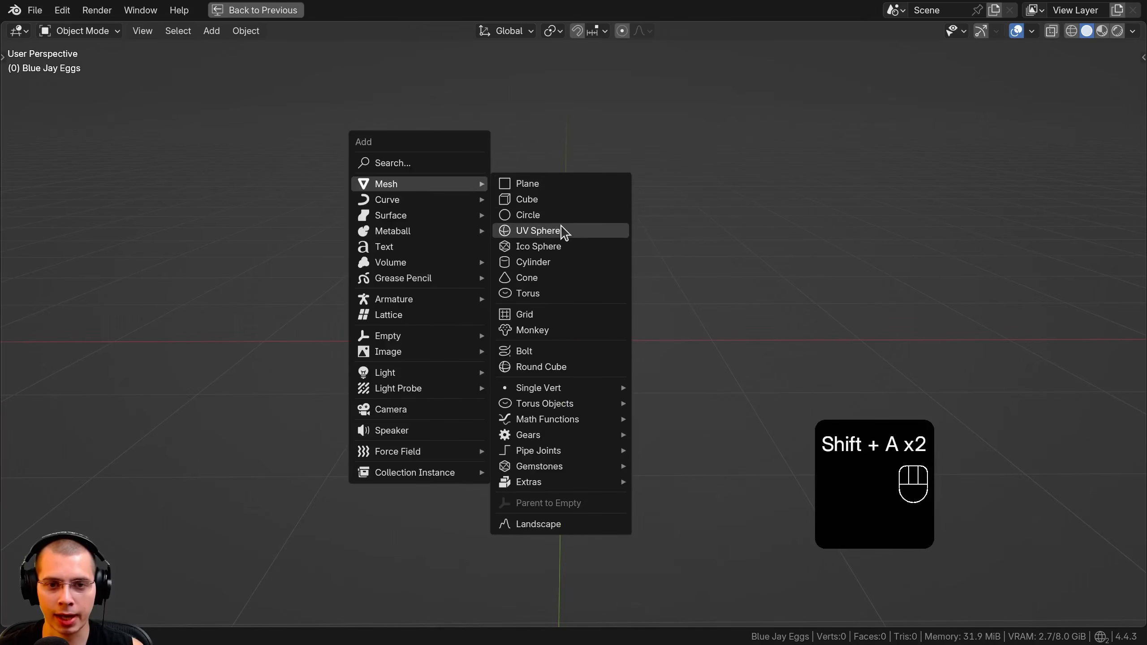
left_click(549, 239)
Step: Scale the sphere down to 0.2 and apply its scale
key("s")
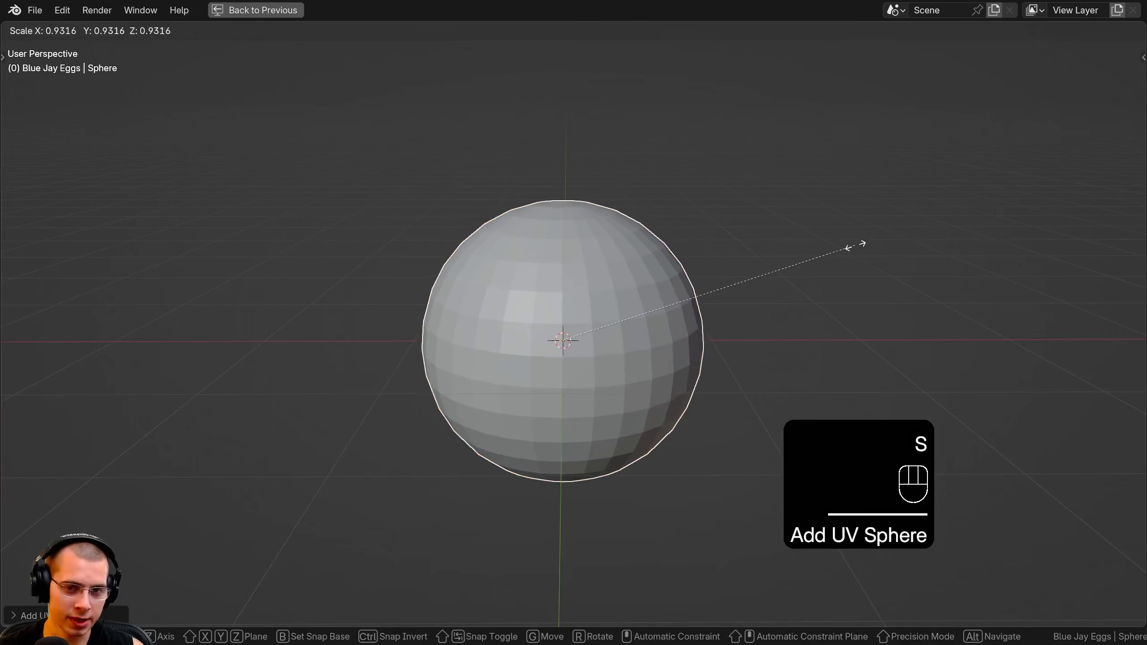
type(".2")
key("Return")
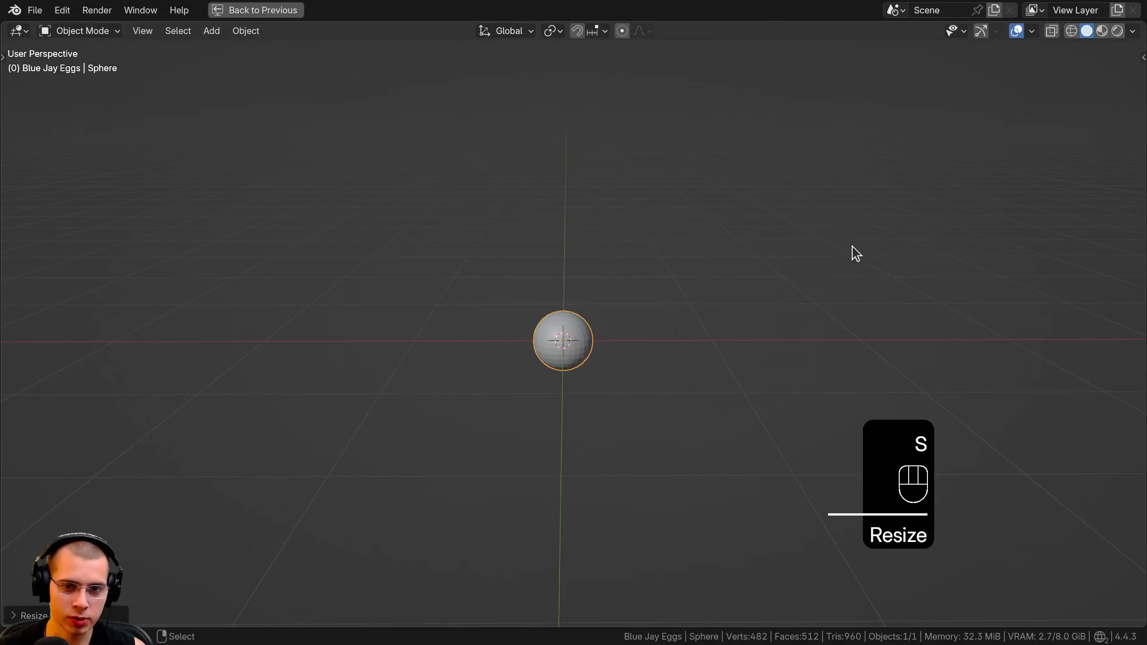
scroll(696, 250, "up", 6)
key("ctrl+a")
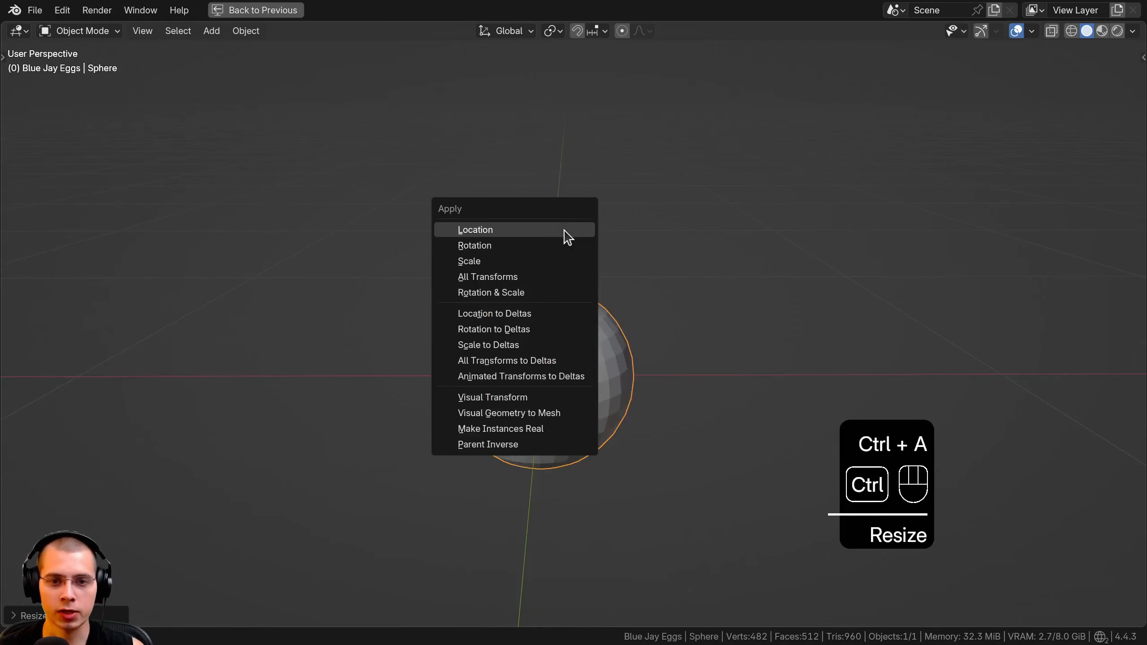
left_click(524, 261)
Step: Pull the sphere's top vertex straight up along Z in Edit Mode, using smooth proportional editing with an enlarged influence to form an egg
scroll(535, 317, "up", 2)
key("Tab")
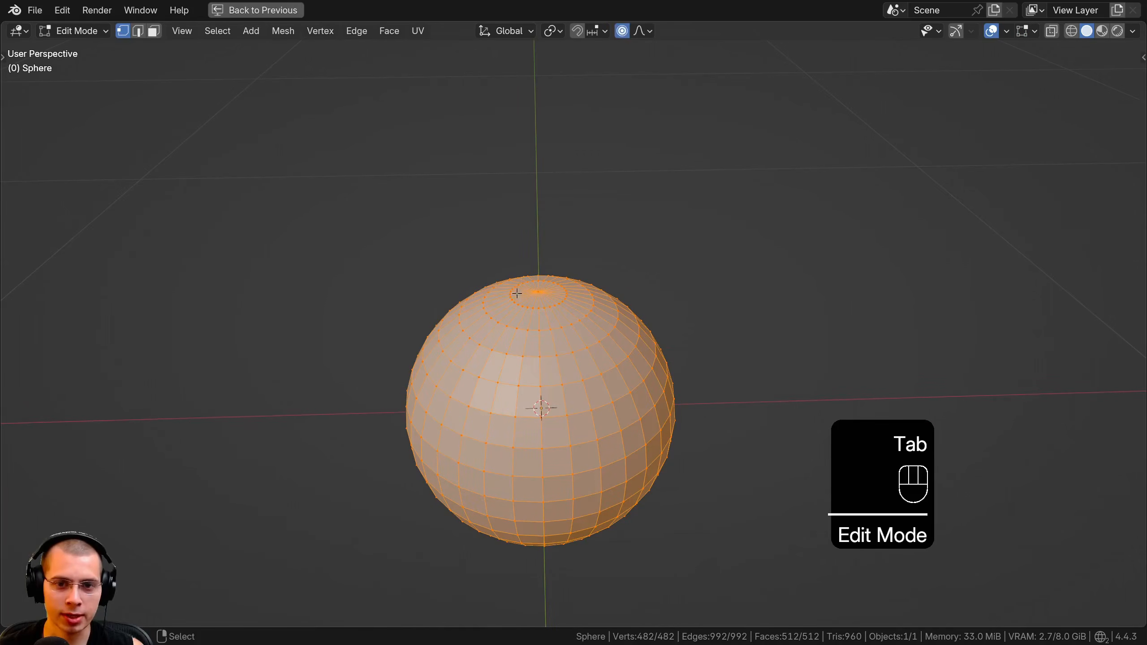
left_click(536, 292)
scroll(555, 282, "down", 2)
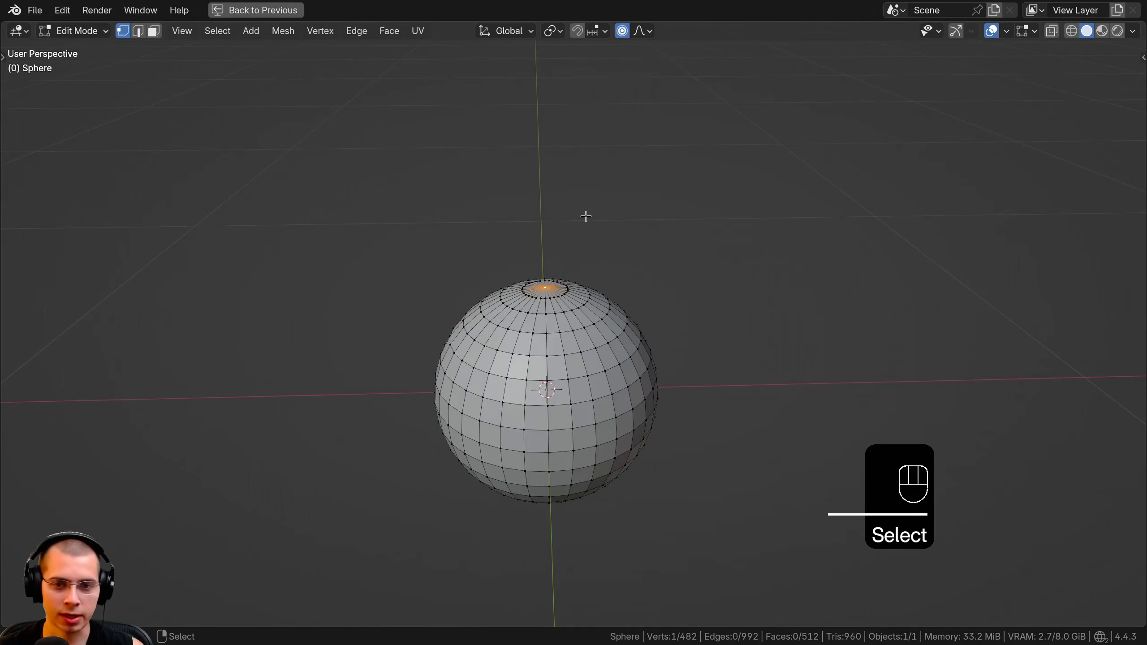
key("g")
key("z")
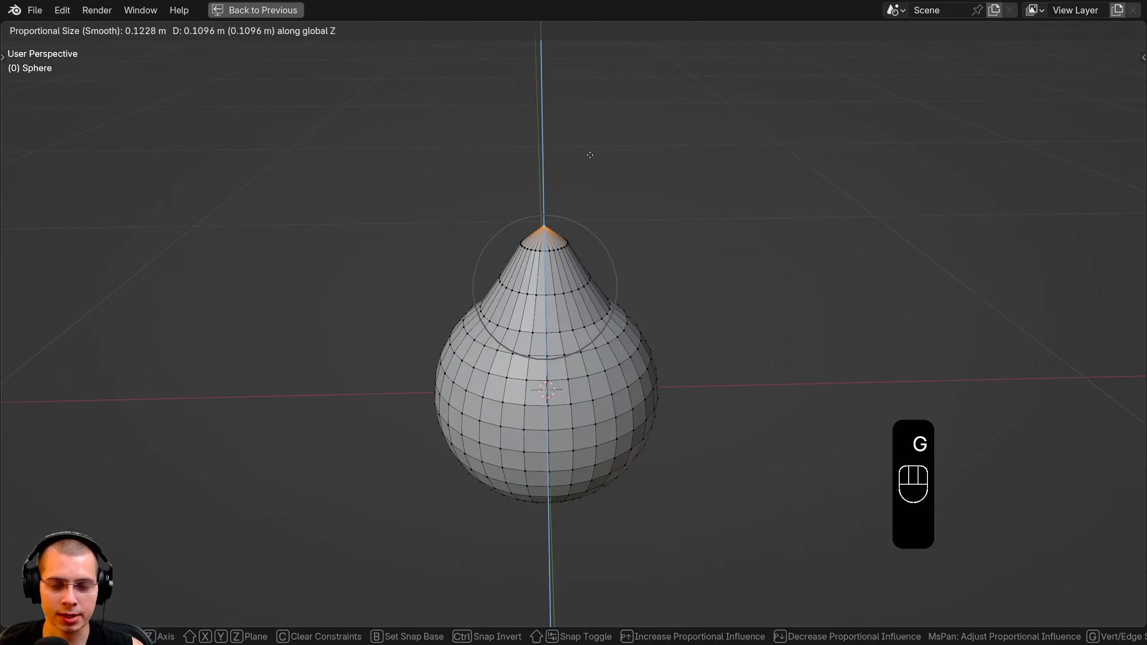
scroll(589, 145, "down", 13)
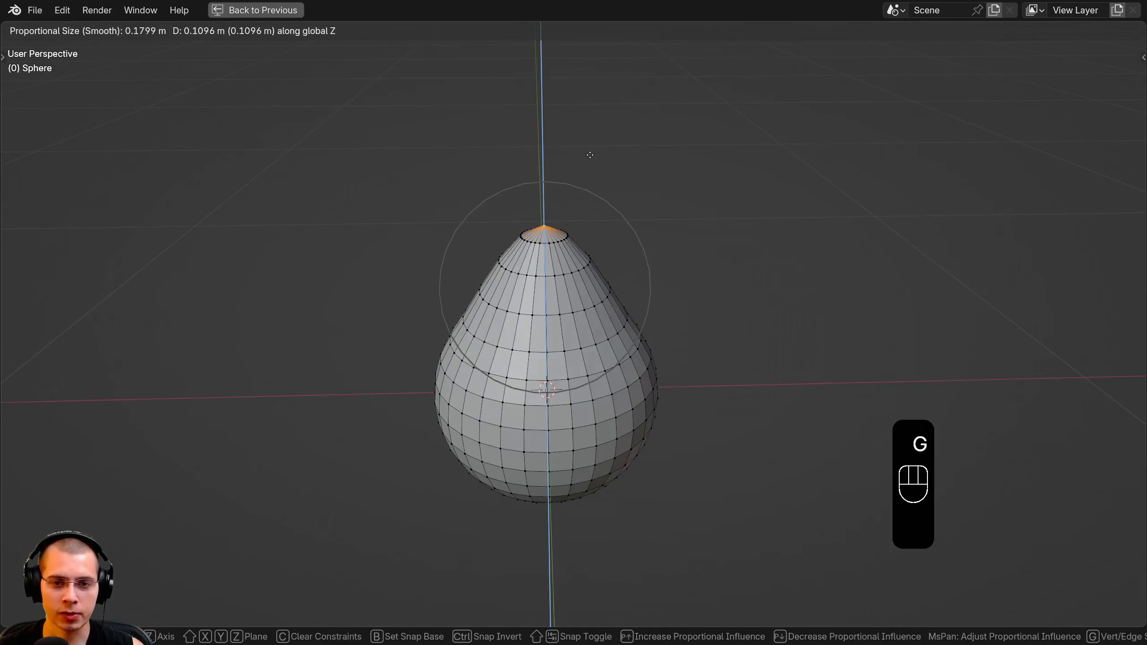
left_click(588, 132)
key("Tab")
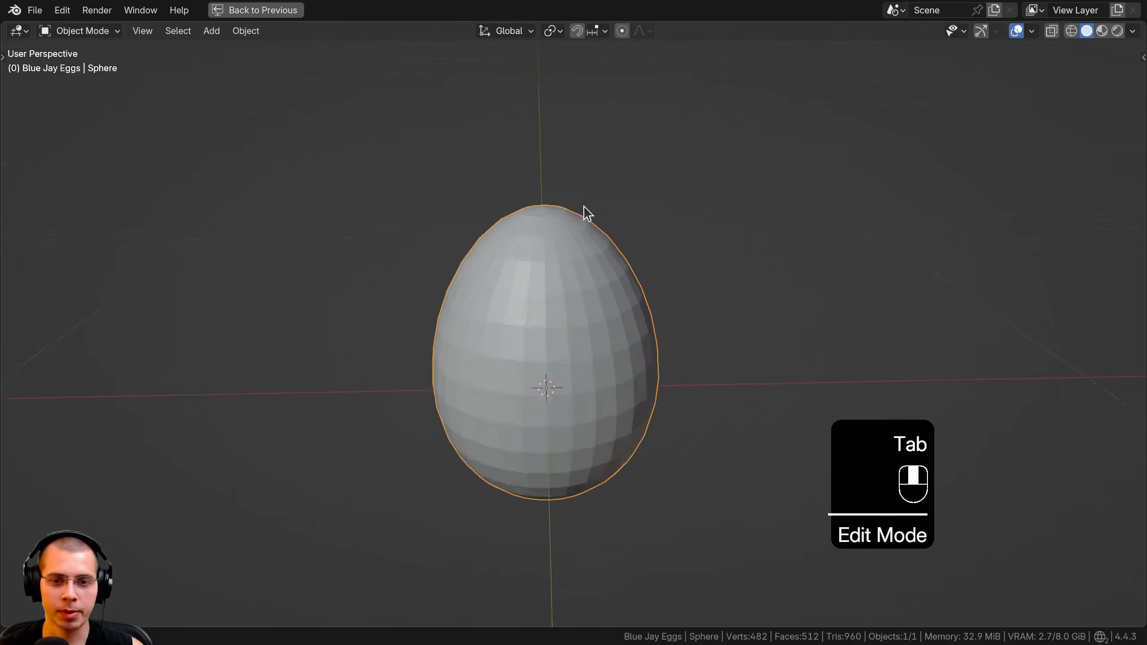
Step: Shade the egg smooth and add a level 1 Subdivision Surface modifier to it
middle_click_drag(587, 212, 584, 179)
key("w")
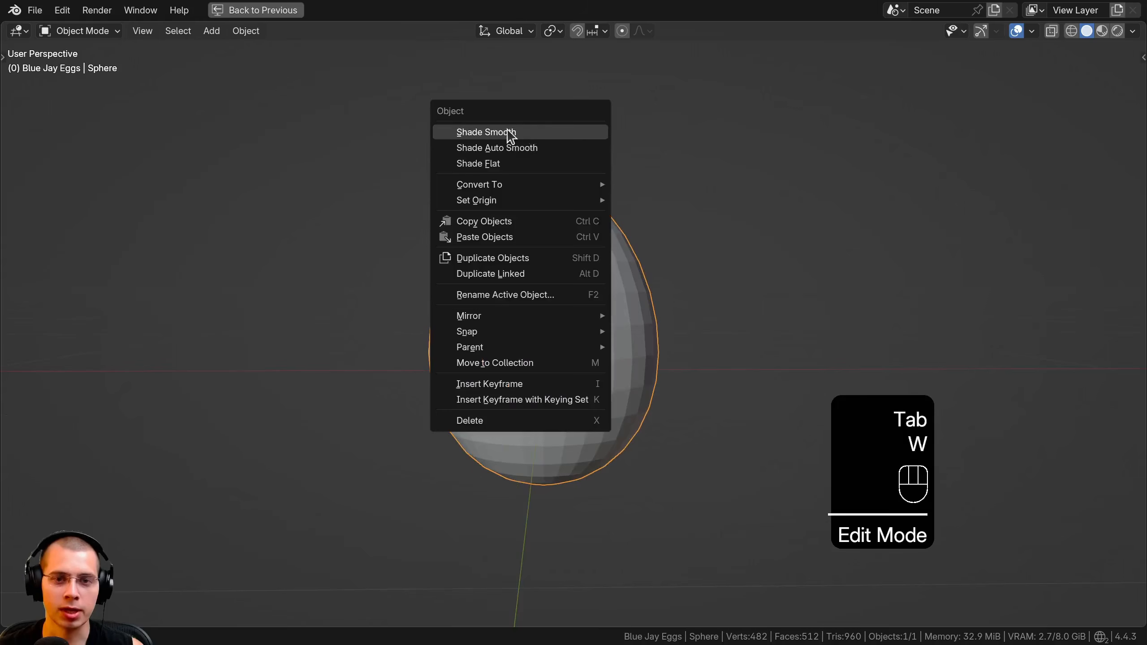
left_click(509, 132)
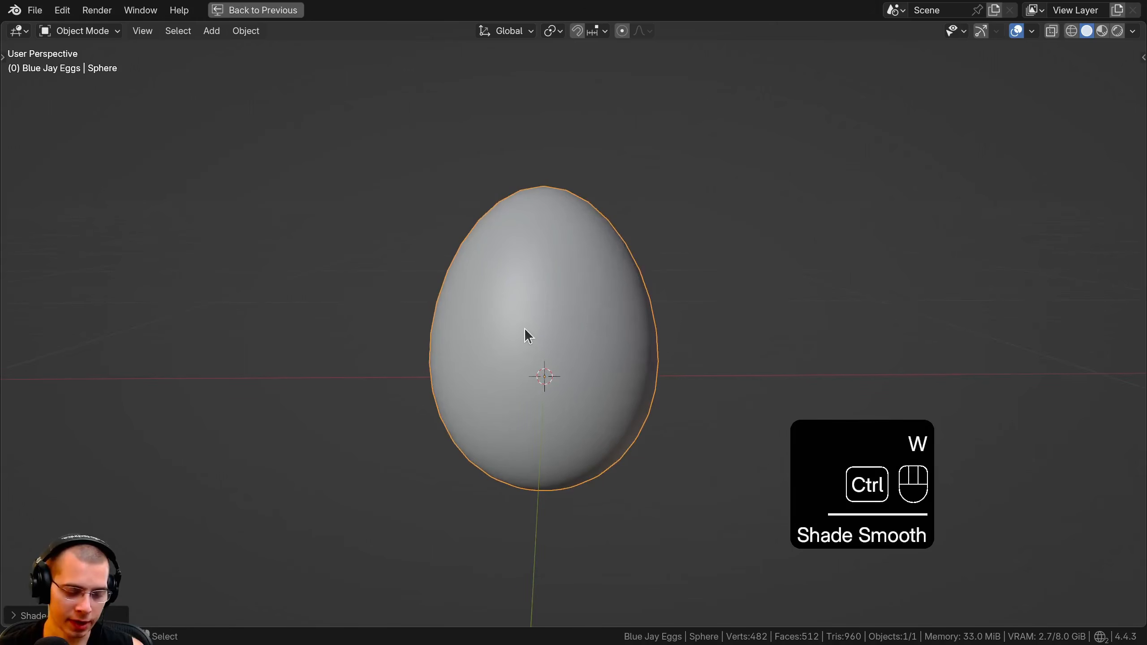
key("ctrl+1")
middle_click_drag(537, 122, 543, 163)
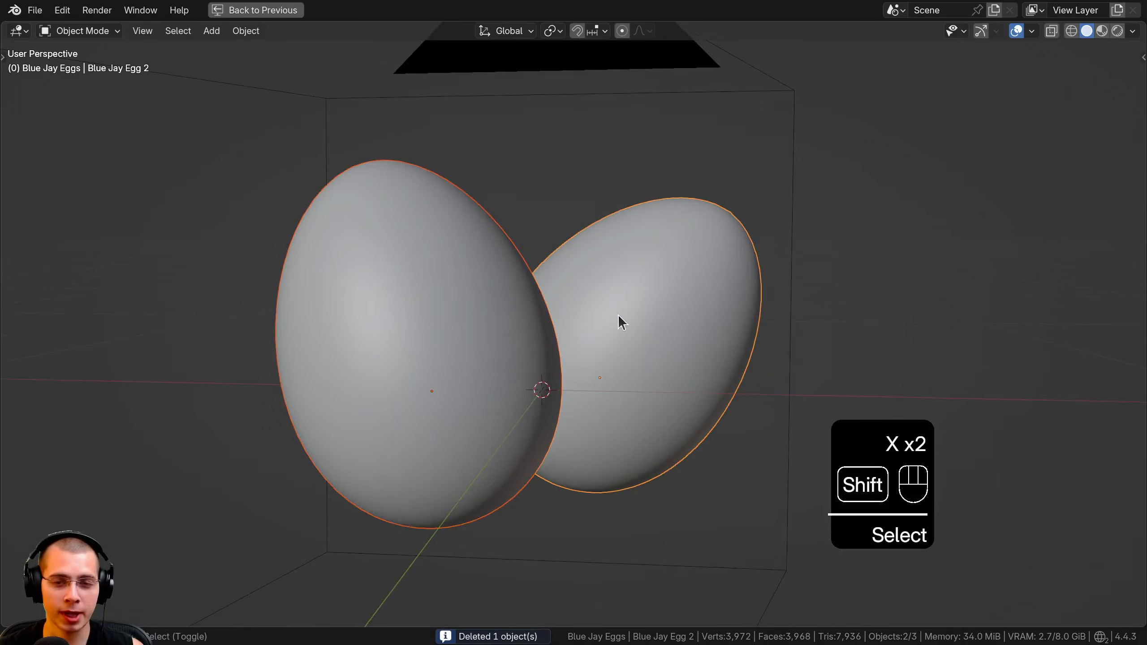
Step: Deselect the two prepared eggs, select the camera and look at the scene through it
middle_click_drag(619, 315, 547, 309)
key("a")
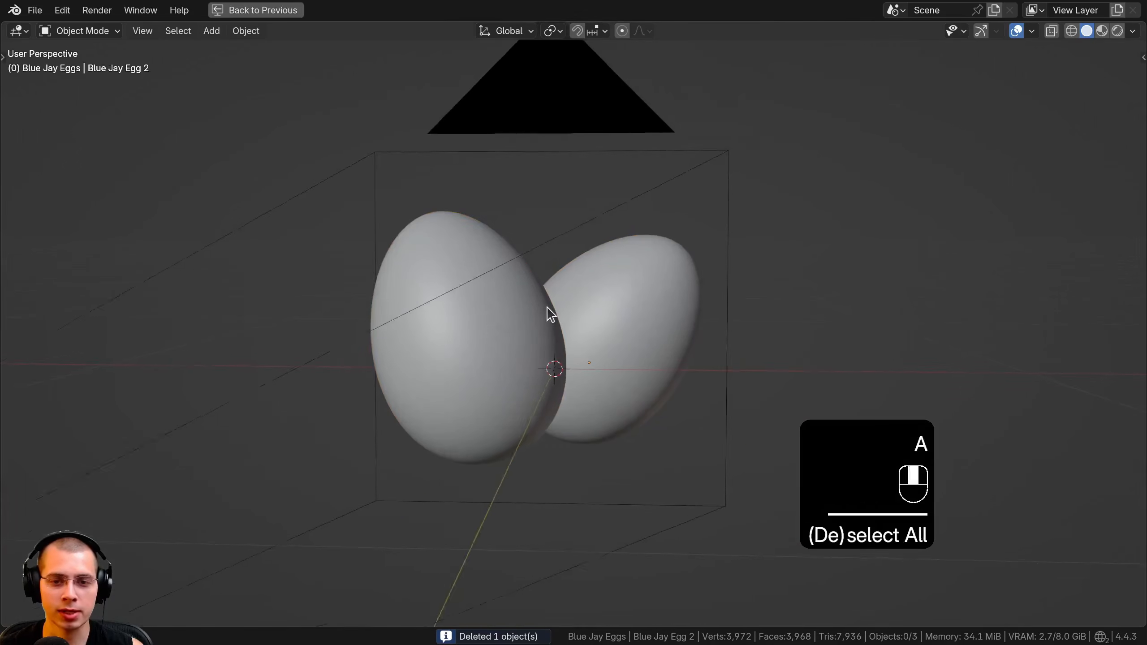
left_click(527, 104)
key("KP_0")
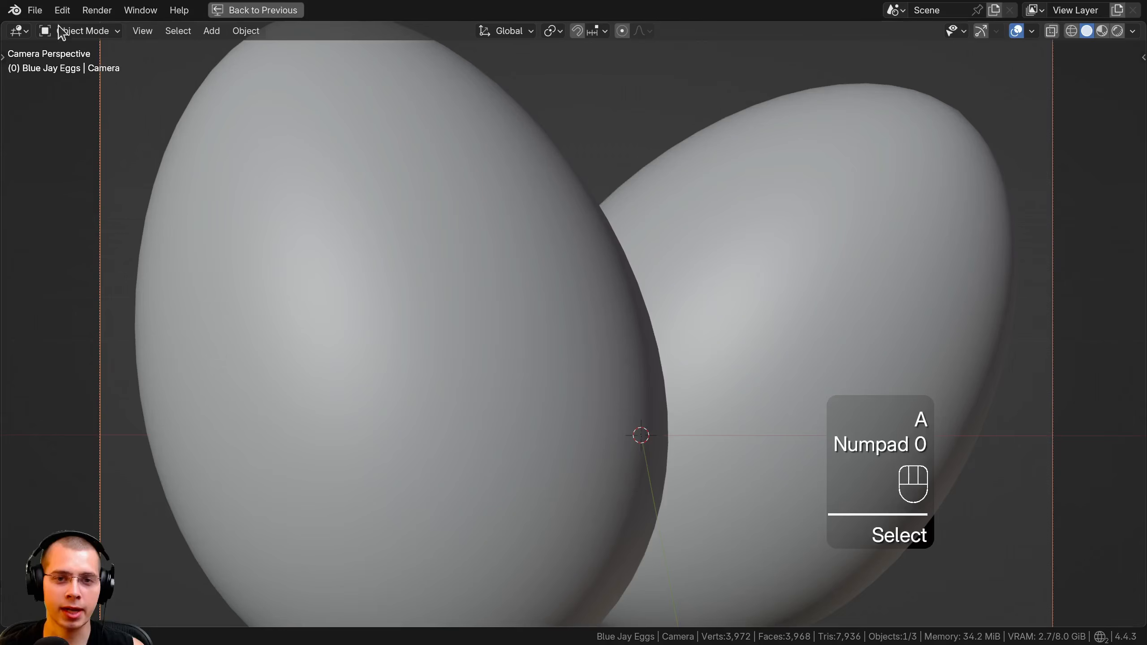
scroll(614, 158, "down", 3)
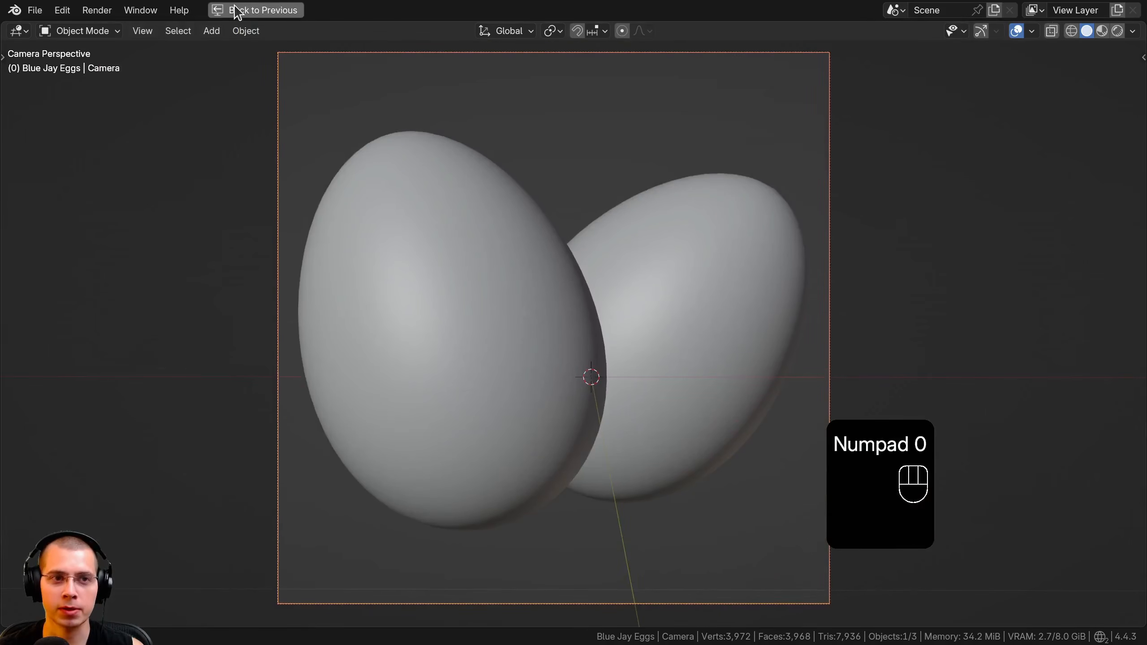
Step: Return from the maximized viewport to the full Shading workspace layout, with the camera frame filling the 3D viewport
left_click(237, 10)
scroll(271, 222, "up", 1)
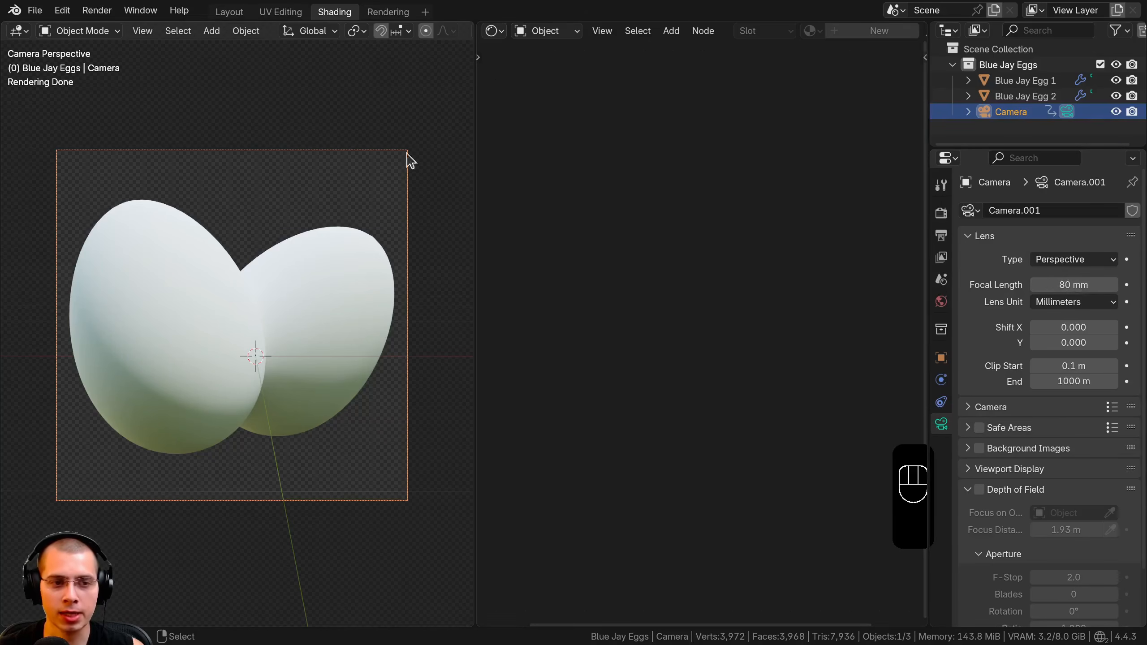
middle_click_drag(319, 305, 322, 314, "shift")
middle_click_drag(322, 314, 326, 276, "ctrl")
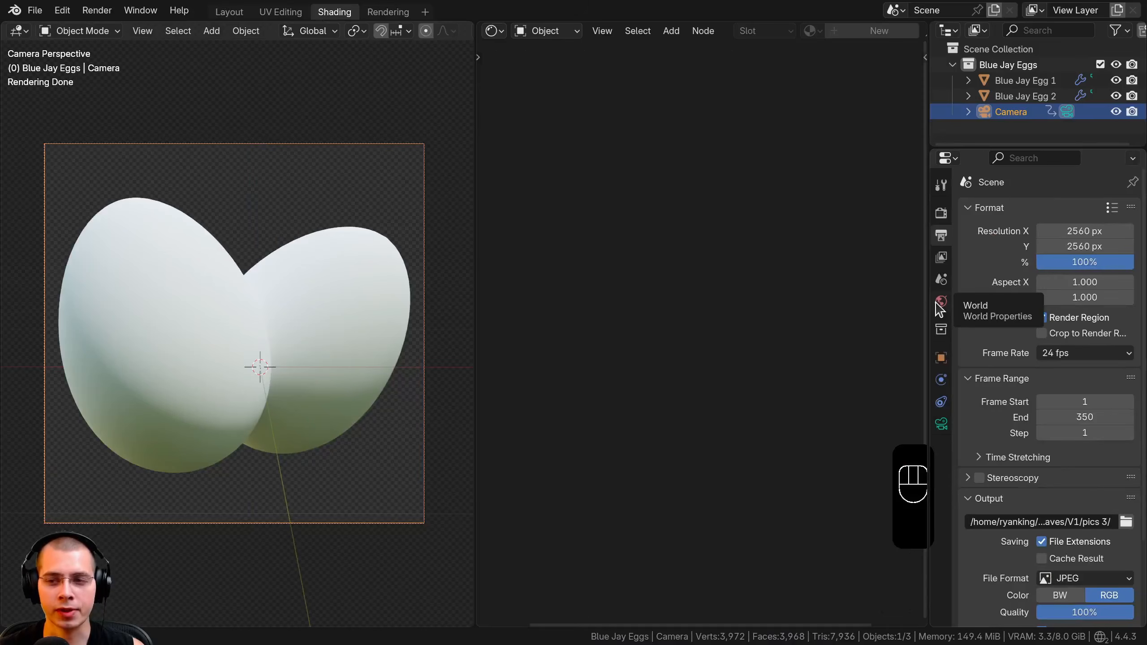
Step: Show the World properties, widen the properties editor and expand Preview and Surface to review the environment image settings
left_click(935, 303)
left_click_drag(929, 299, 801, 199)
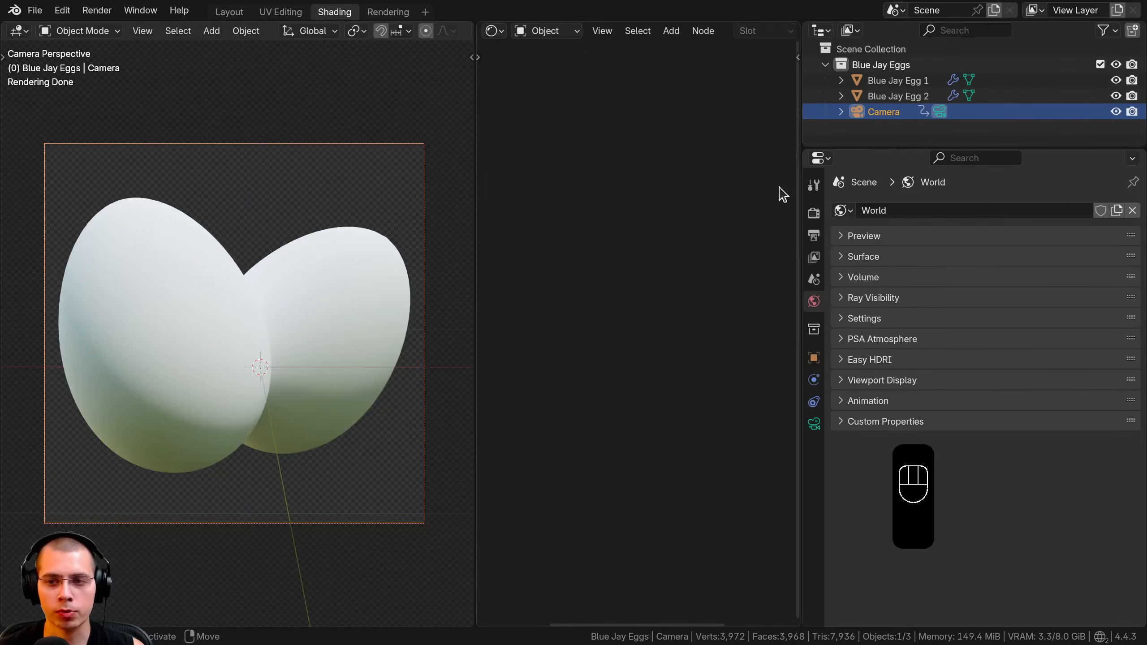
left_click_drag(846, 250, 843, 240)
scroll(898, 292, "down", 4)
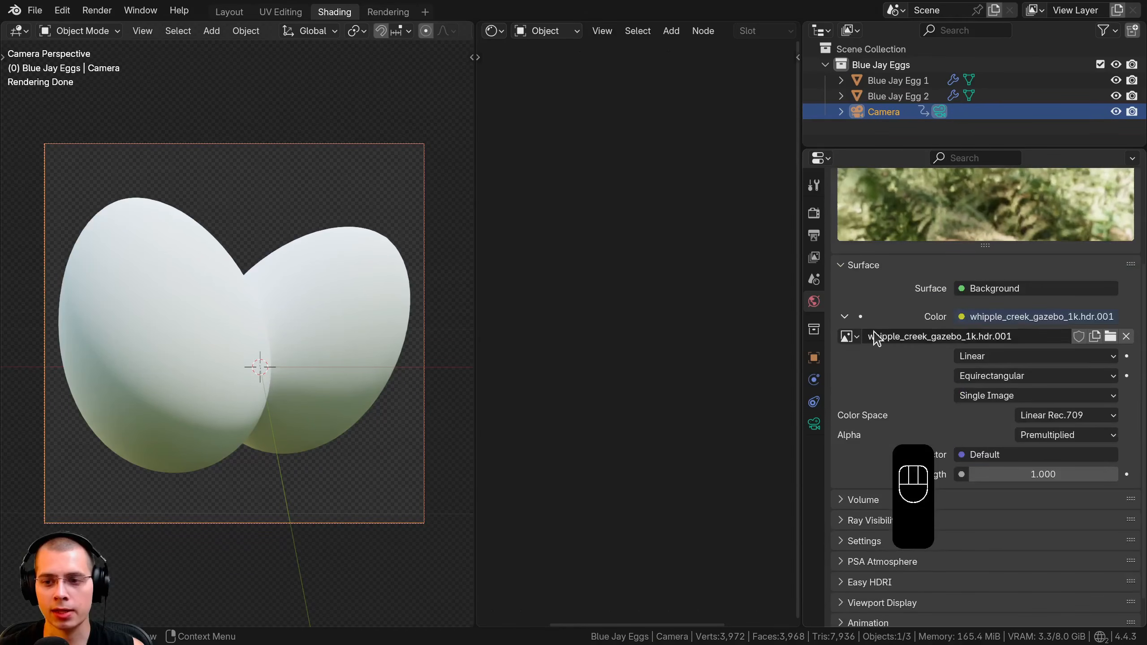
Step: Review the world environment image's name and the Environment Texture option among the Color input's node choices
left_click(965, 338)
left_click(966, 338)
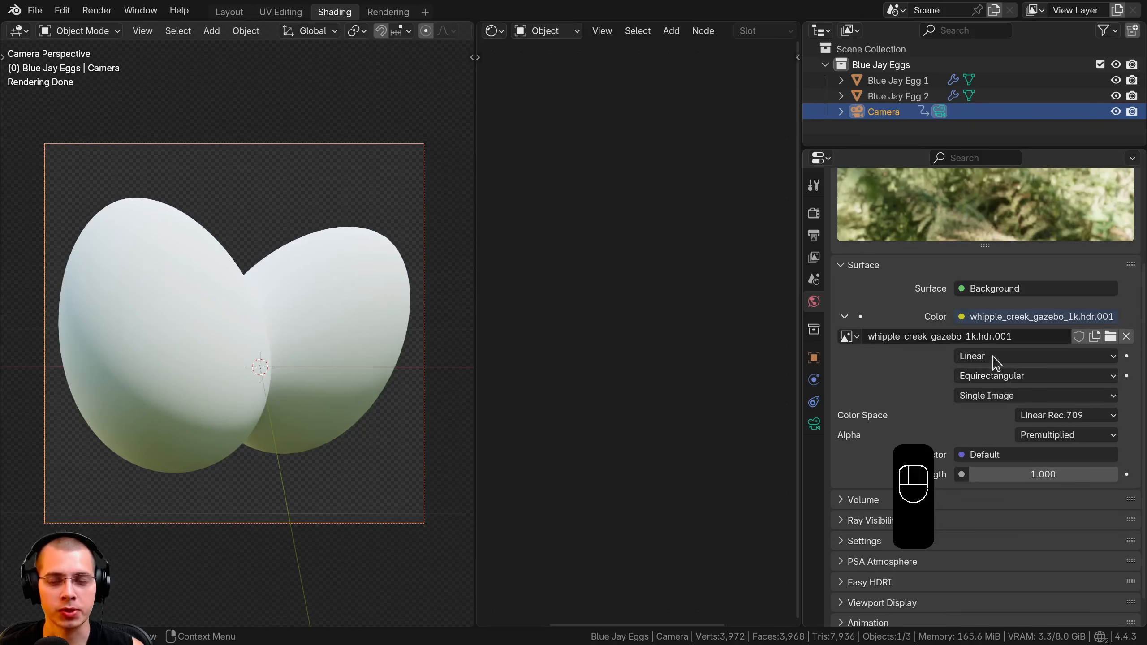
left_click(963, 317)
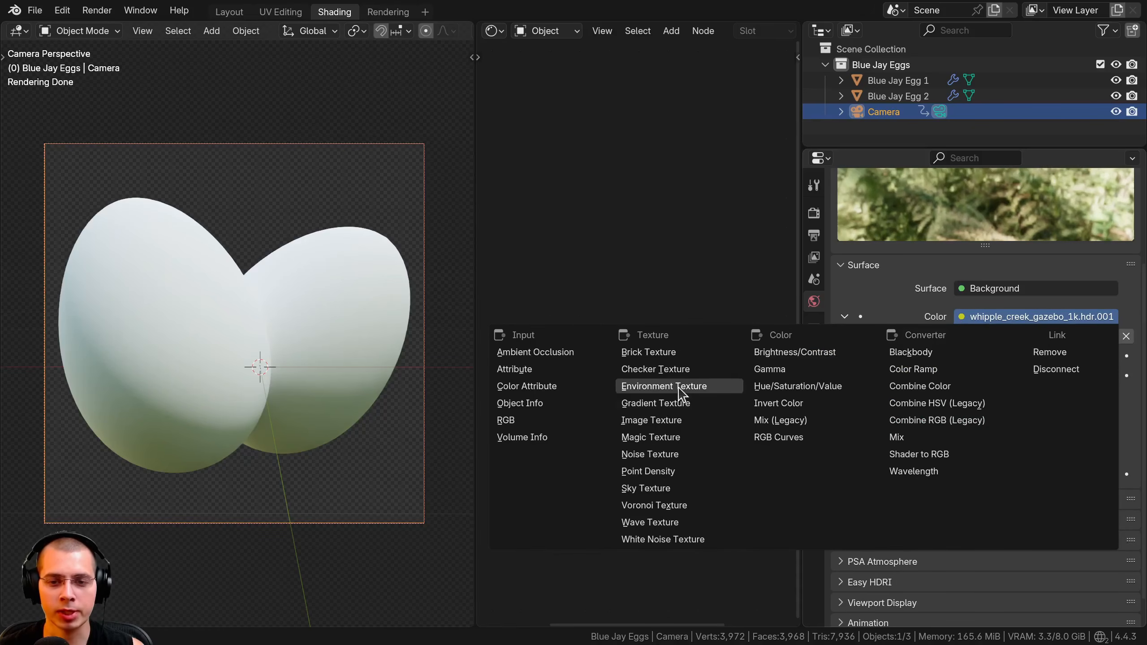
scroll(1037, 360, "up", 3)
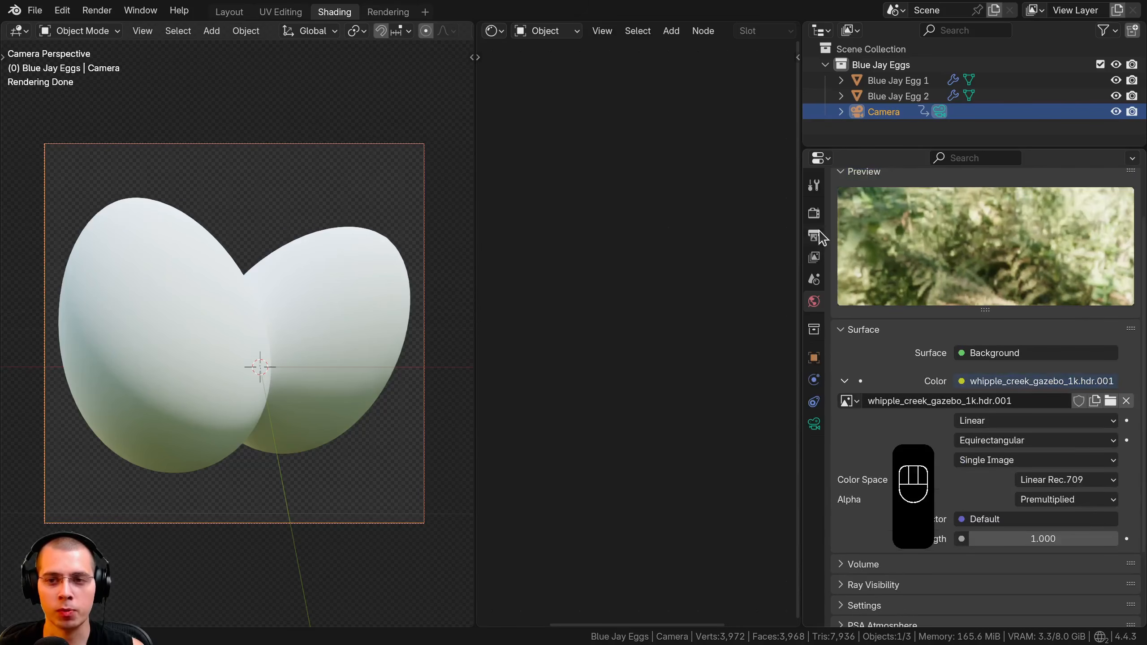
Step: Compare the render with the film's Transparent option off and on in the render settings, leaving it enabled and collapsing Film
left_click(814, 215)
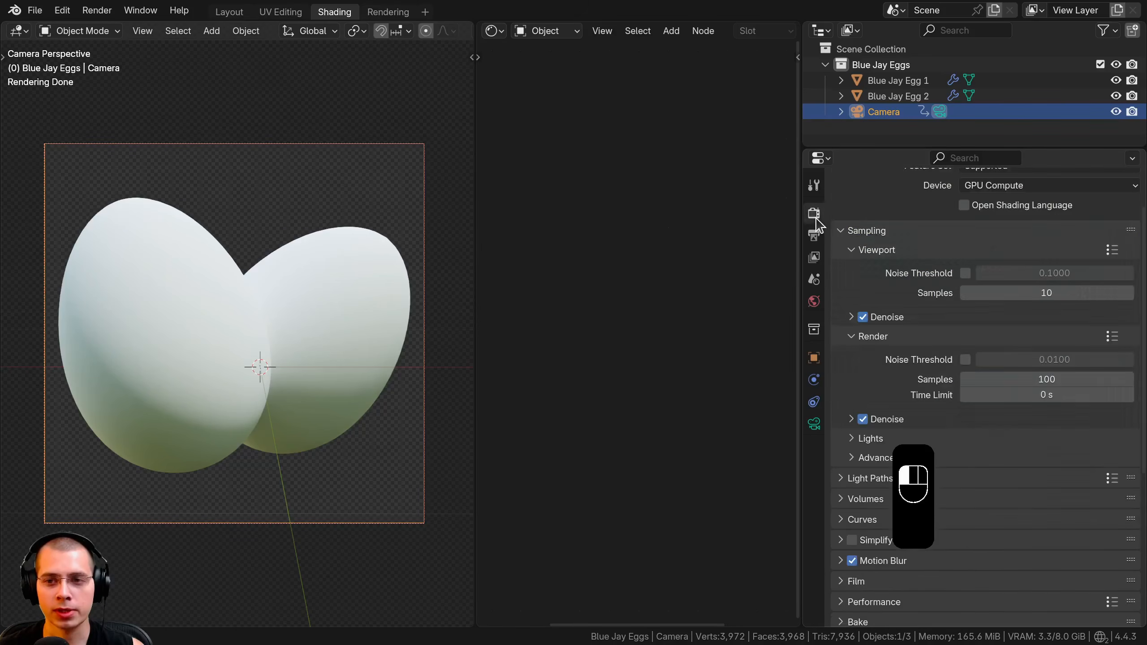
scroll(912, 195, "down", 10)
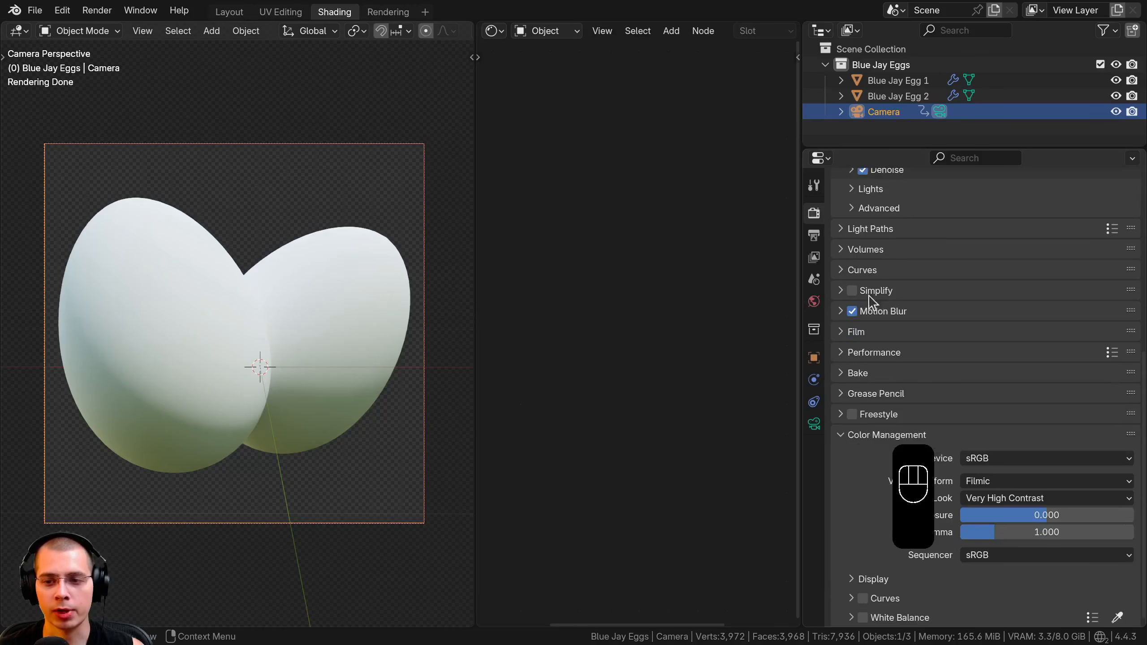
left_click(847, 333)
scroll(888, 367, "down", 3)
left_click(863, 380)
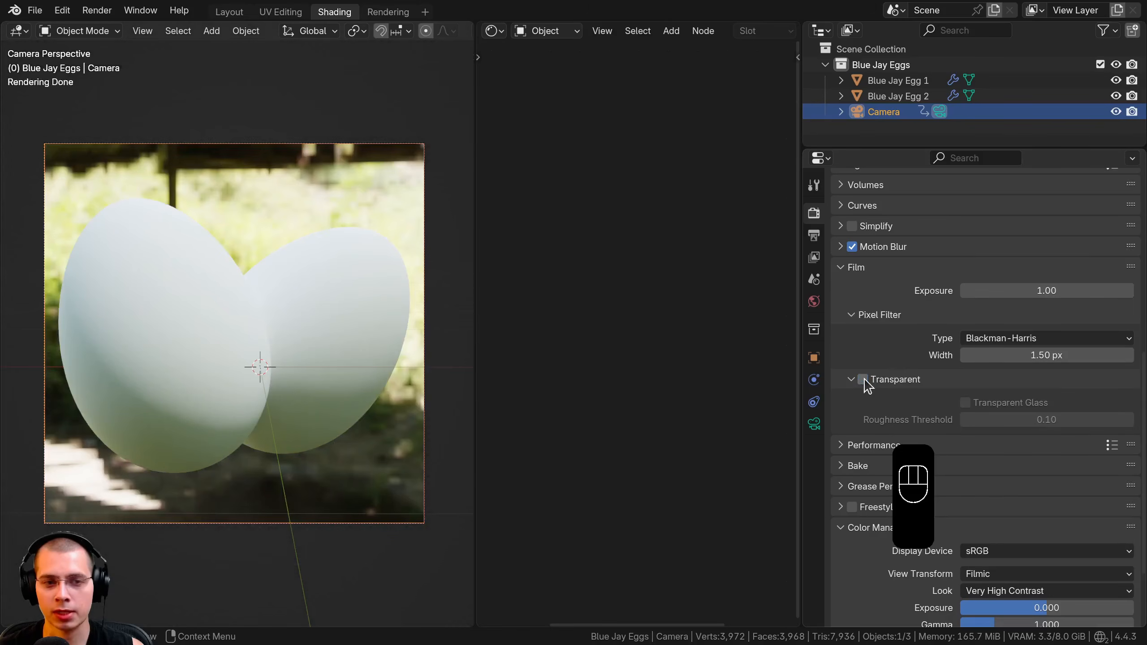
left_click(862, 380)
left_click(845, 268)
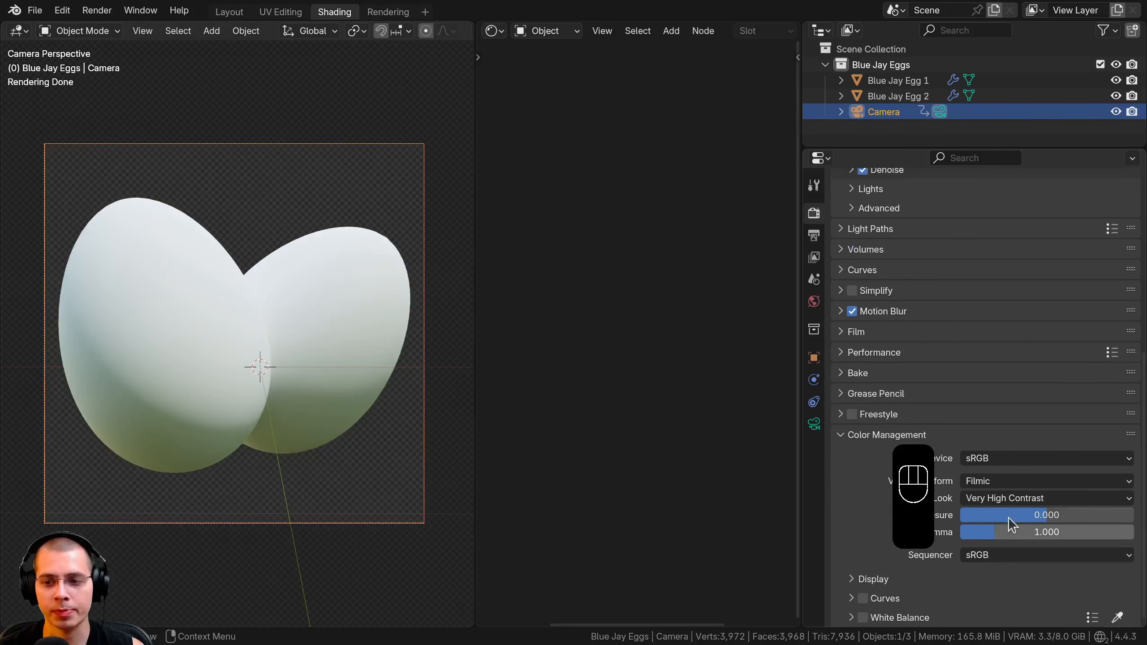
Step: Narrow the properties editor and review the View Transform and Look options in Color Management
left_click_drag(803, 446, 855, 446)
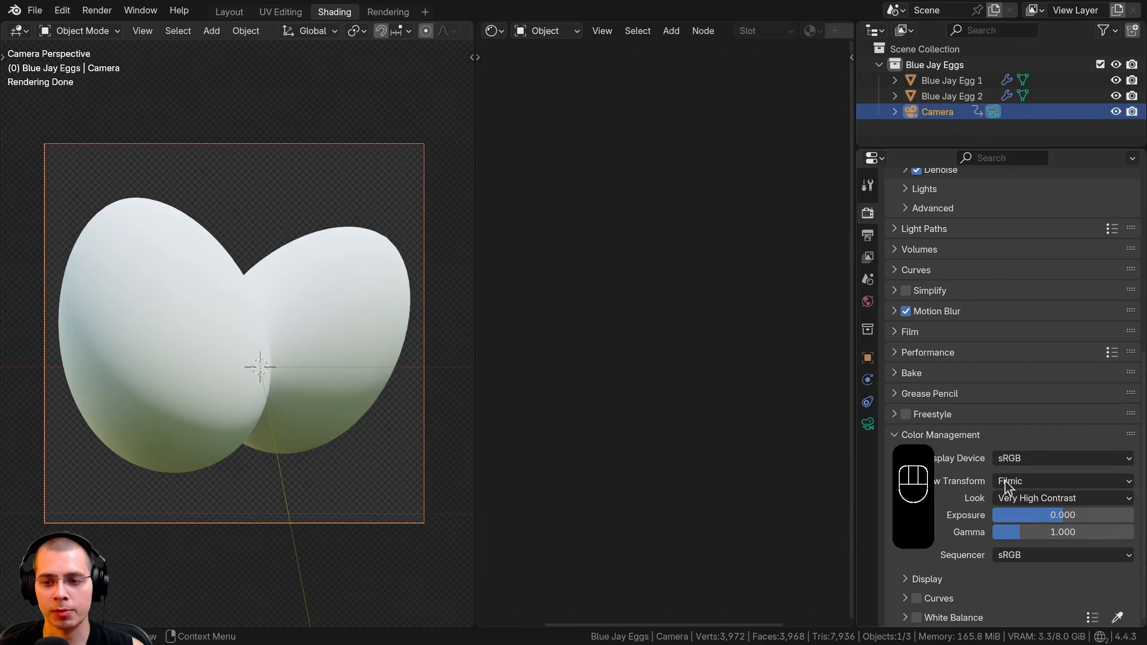
left_click(1033, 482)
left_click(1034, 482)
left_click(1008, 496)
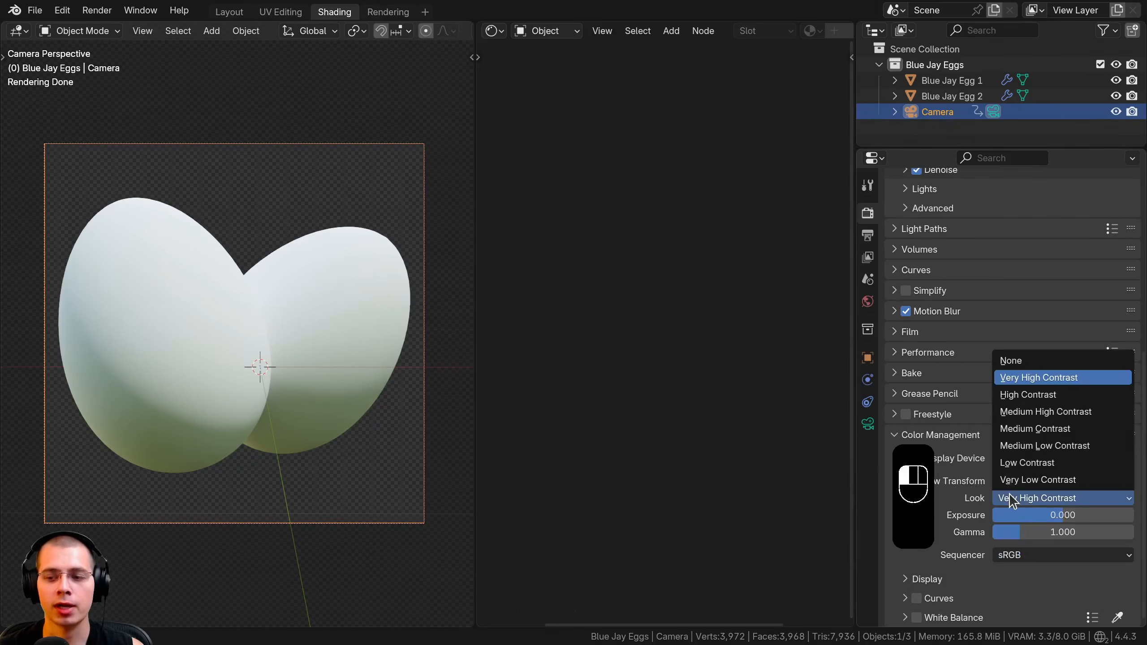
Step: Enlarge the shader editor by shrinking the properties editor and 3D viewport, keeping both eggs in view
middle_click_drag(427, 367, 444, 341, "ctrl")
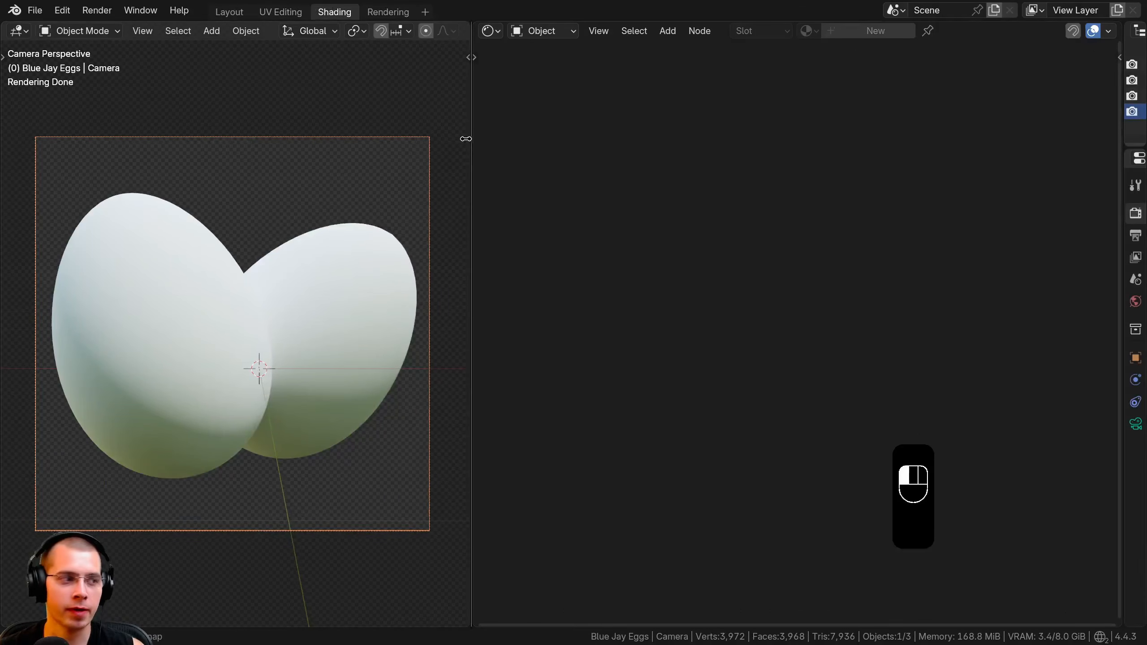
left_click_drag(473, 150, 393, 271)
key("z")
key("z")
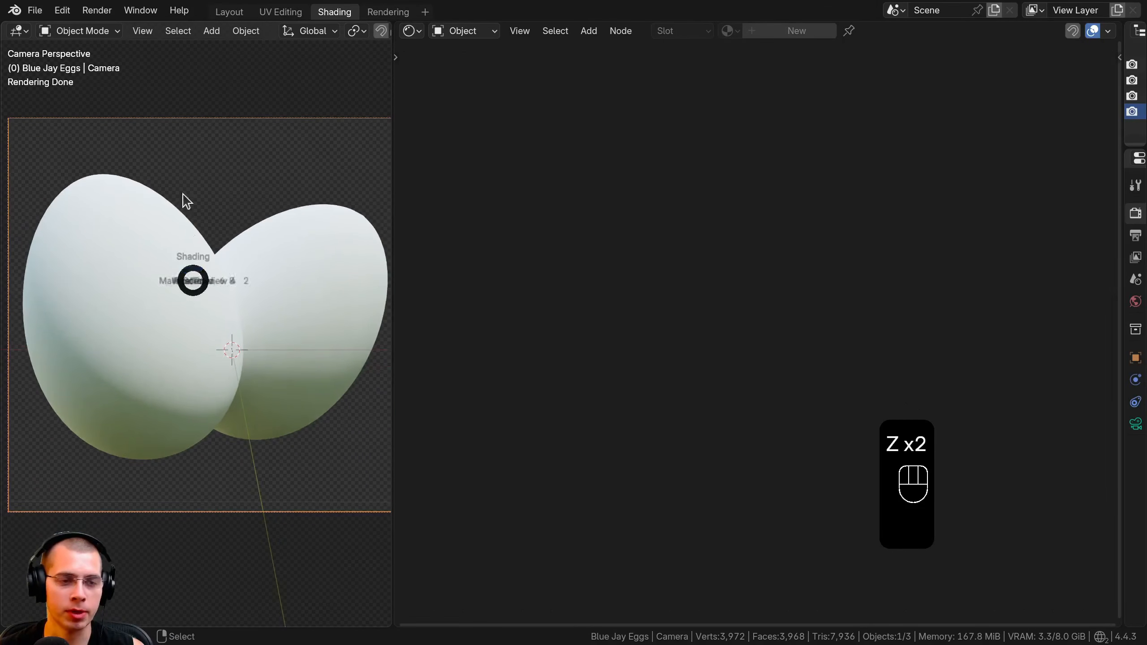
Step: Create a new material on Blue Jay Egg 2 and assign the same material to Blue Jay Egg 1
left_click(289, 253)
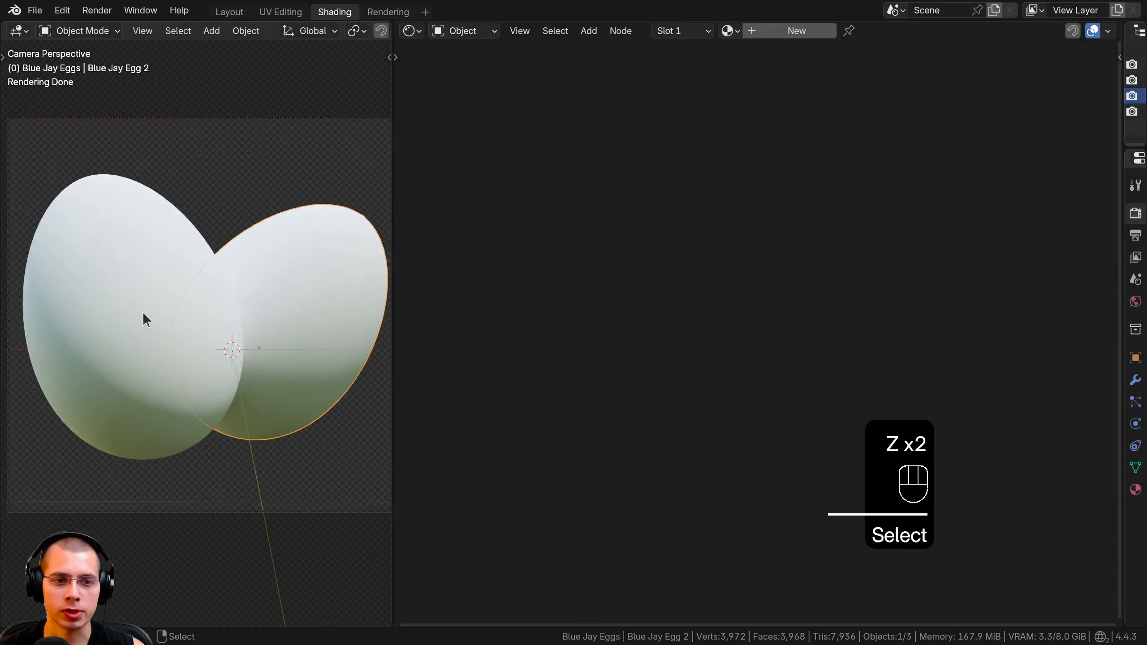
left_click(795, 31)
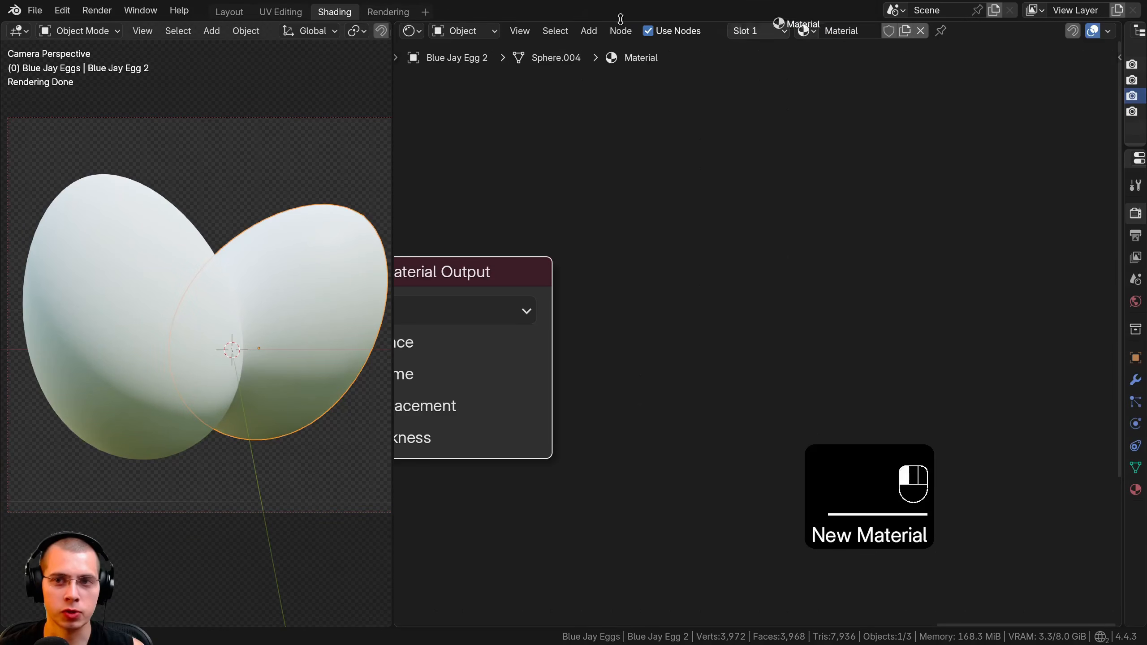
left_click_drag(779, 24, 136, 273)
left_click(136, 273)
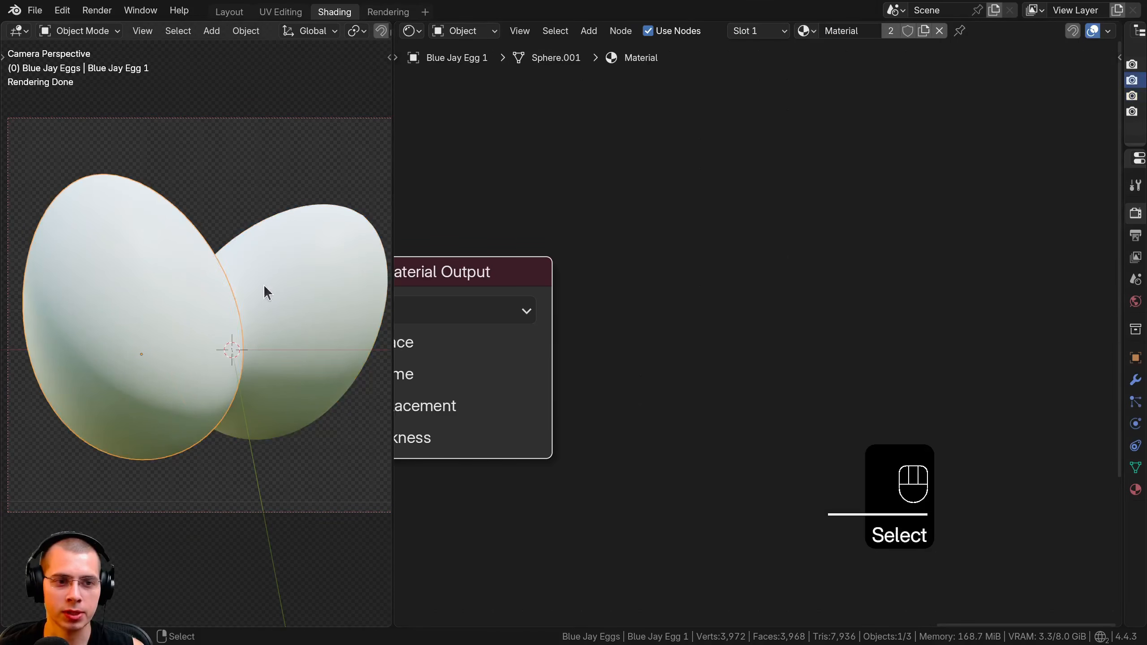
right_click(271, 287)
right_click(199, 289)
Step: Rename the shared material to Blue Jay Egg and place the Principled BSDF node close to the Material Output
scroll(510, 307, "down", 1)
middle_click_drag(529, 270, 1037, 208)
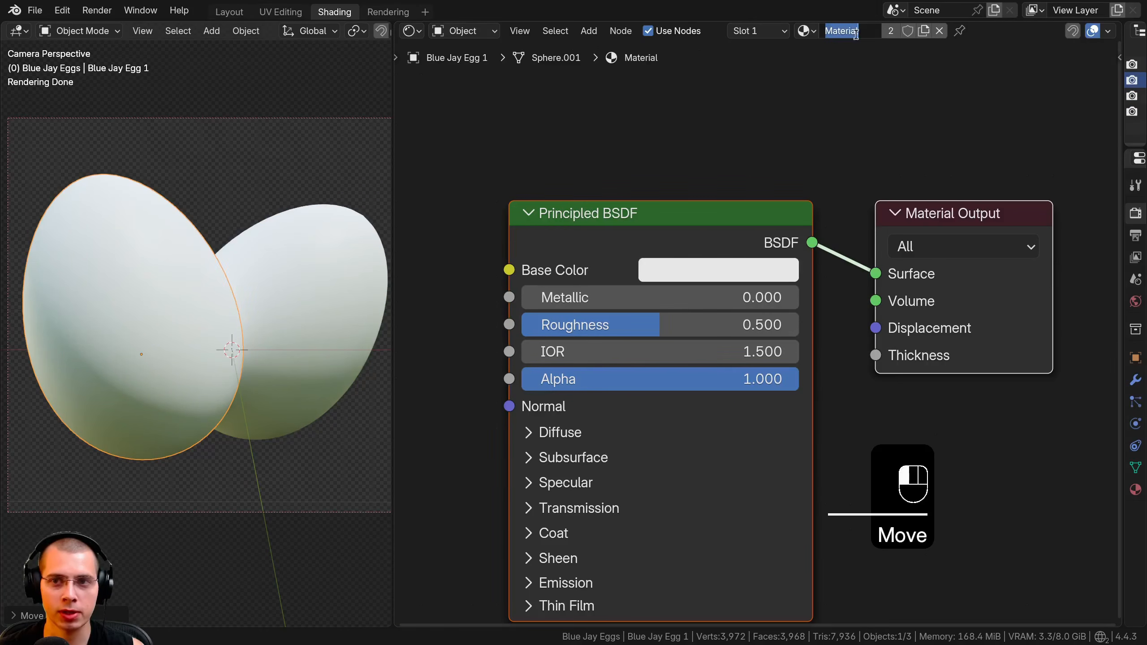
type("Blue Jay Egg")
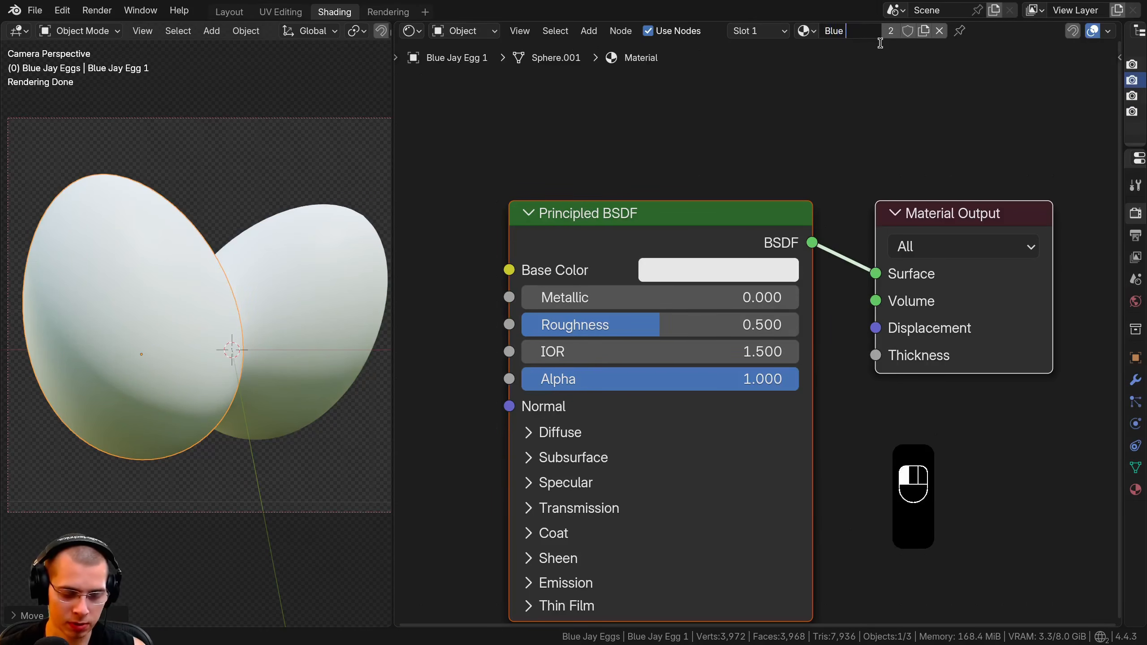
key("Return")
scroll(805, 174, "down", 1)
key("a")
left_click_drag(746, 208, 788, 206)
Step: Search the add-ons in the Preferences for "node" to check that Node Wrangler is enabled, and close the Preferences
left_click(66, 15)
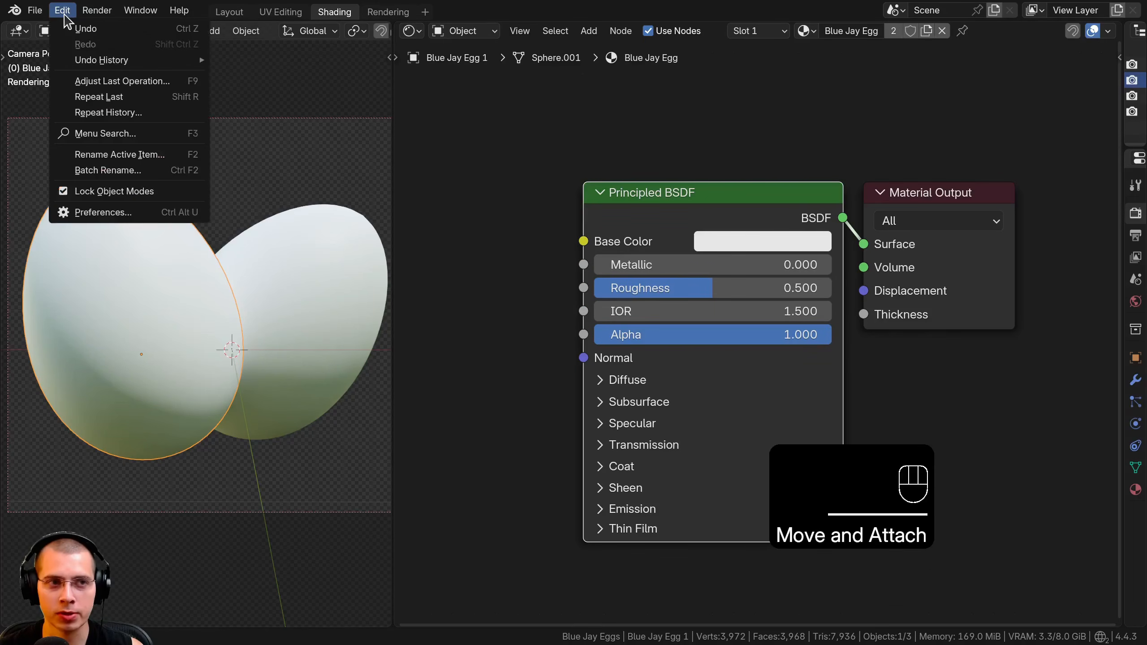
left_click(156, 210)
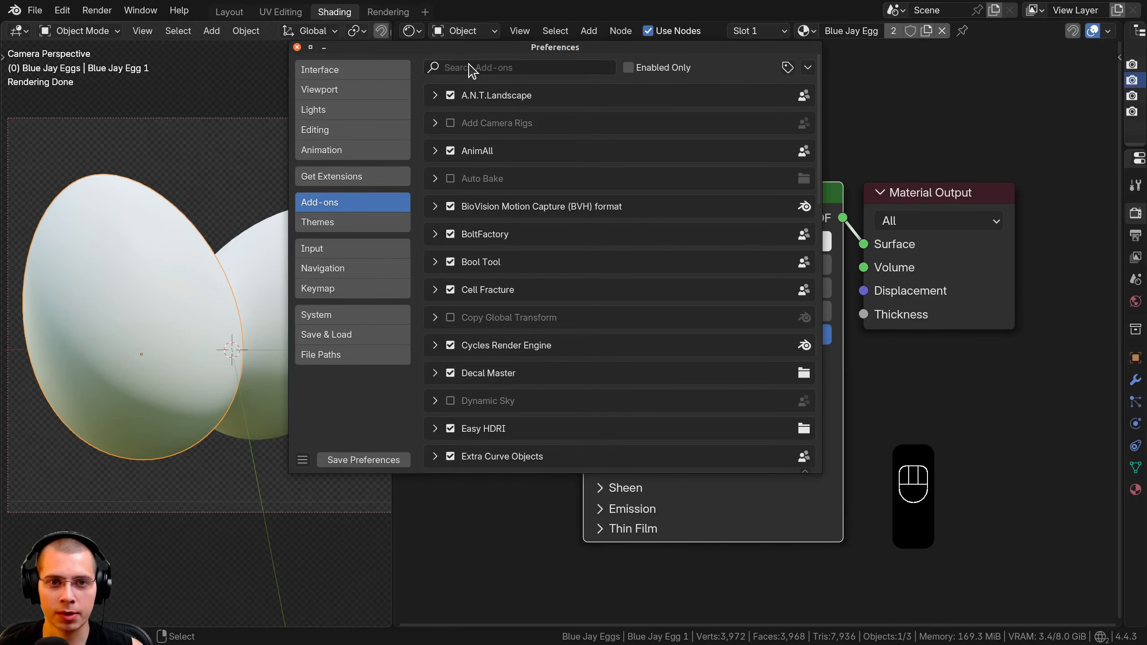
left_click(471, 67)
type("node")
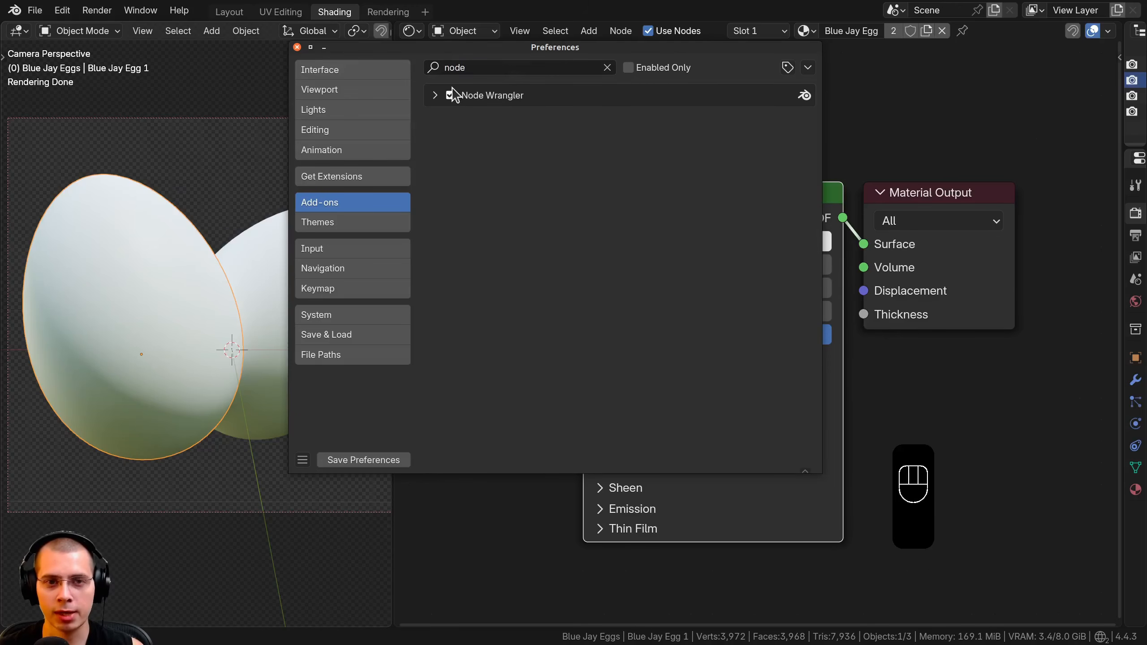
left_click(297, 47)
Step: Add a Voronoi Texture node well before the Principled BSDF and preview its Distance output on the eggs
scroll(680, 239, "down", 2)
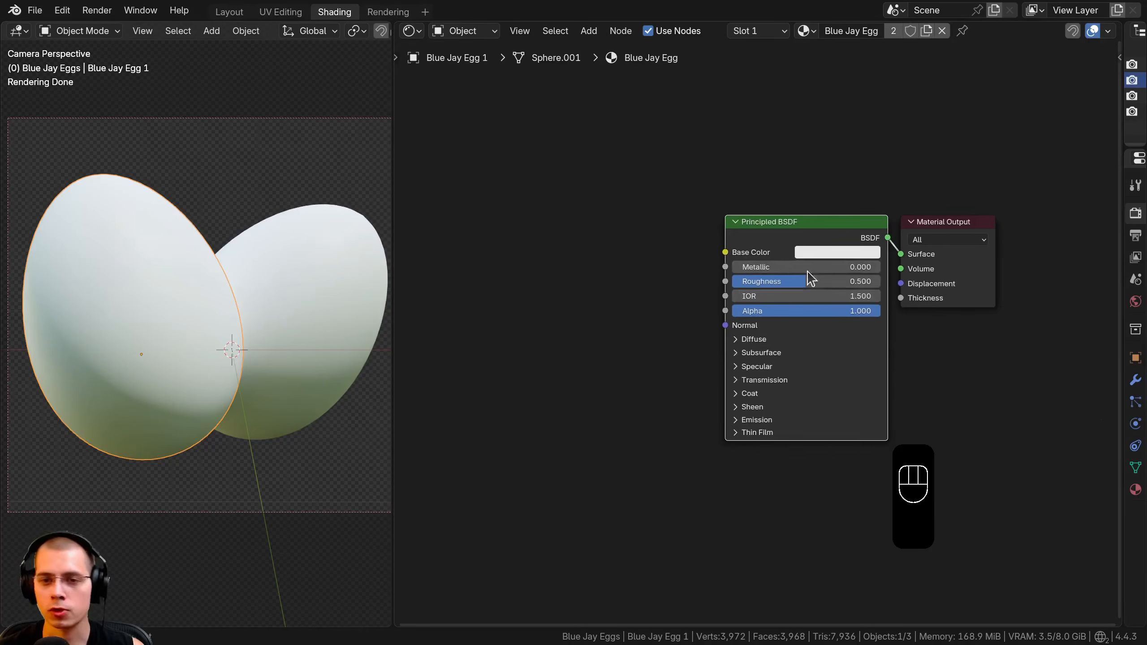
key("shift+a")
type("vor")
key("Return")
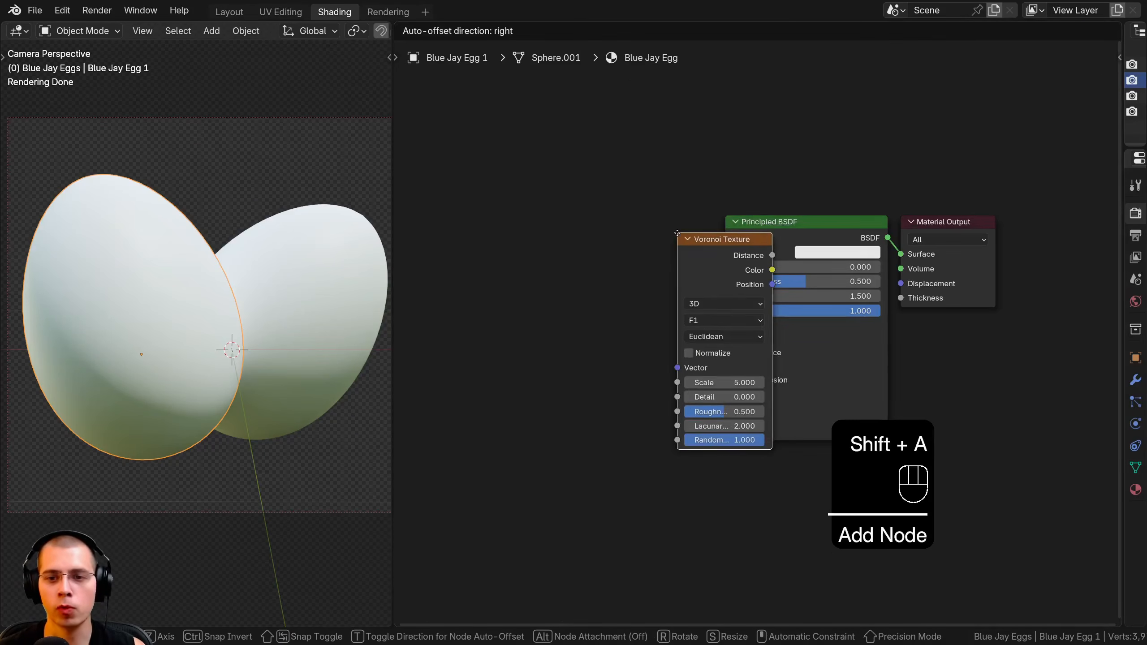
left_click(426, 138)
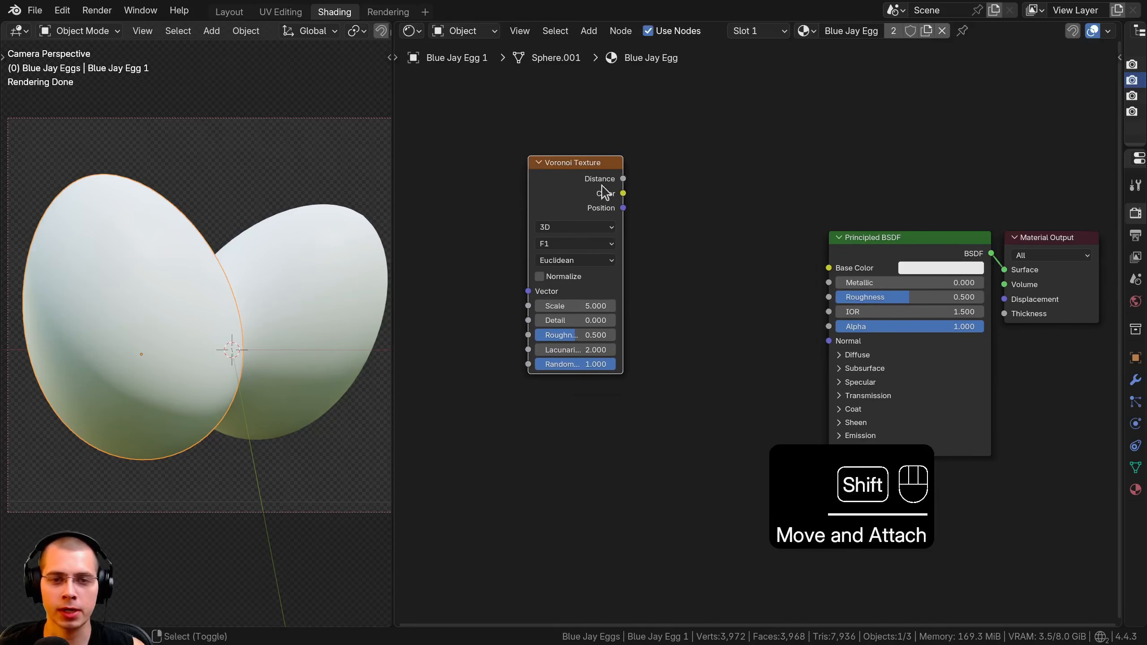
left_click(567, 174, "ctrl+shift")
middle_click_drag(669, 300, 890, 338)
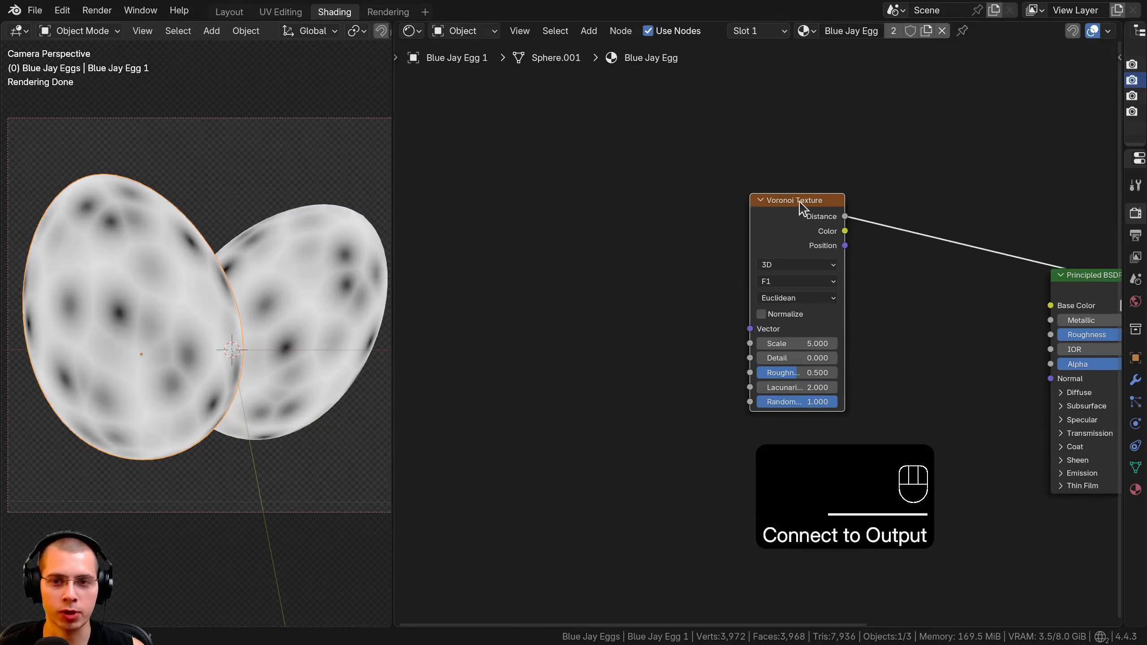
left_click_drag(799, 202, 771, 198)
scroll(152, 306, "up", 3)
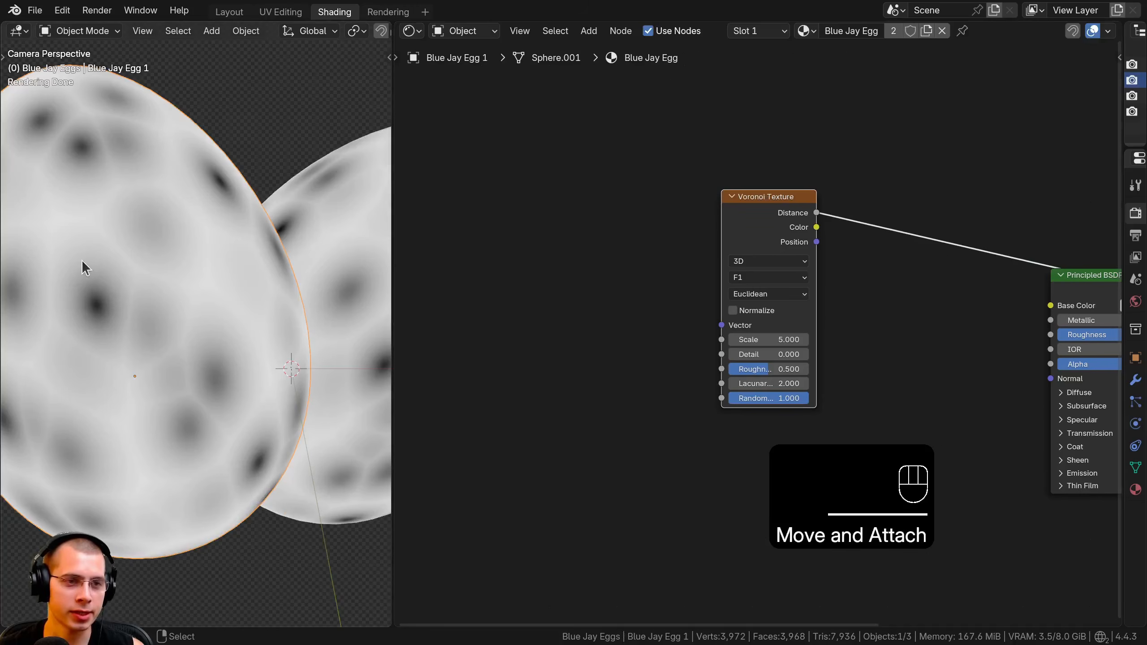
Step: Add Texture Coordinate and Mapping nodes to the Voronoi Texture with Node Wrangler's texture setup
left_click(744, 221, "ctrl")
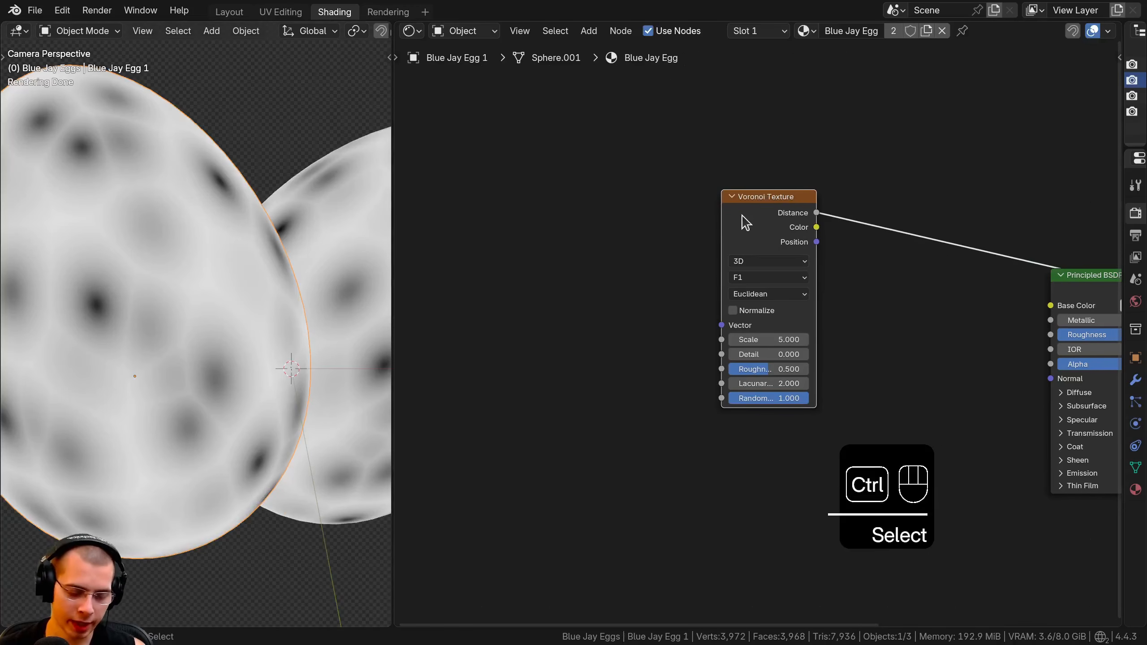
key("ctrl+t")
scroll(596, 481, "up", 2)
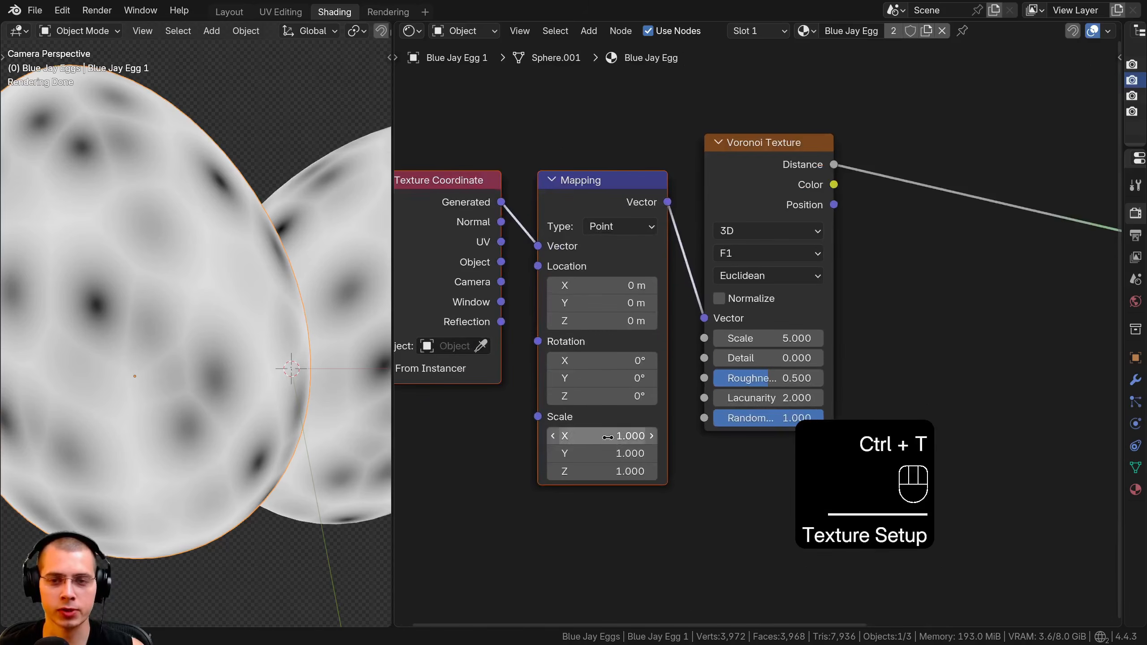
key("a")
middle_click_drag(539, 221, 602, 217)
scroll(261, 312, "down", 2)
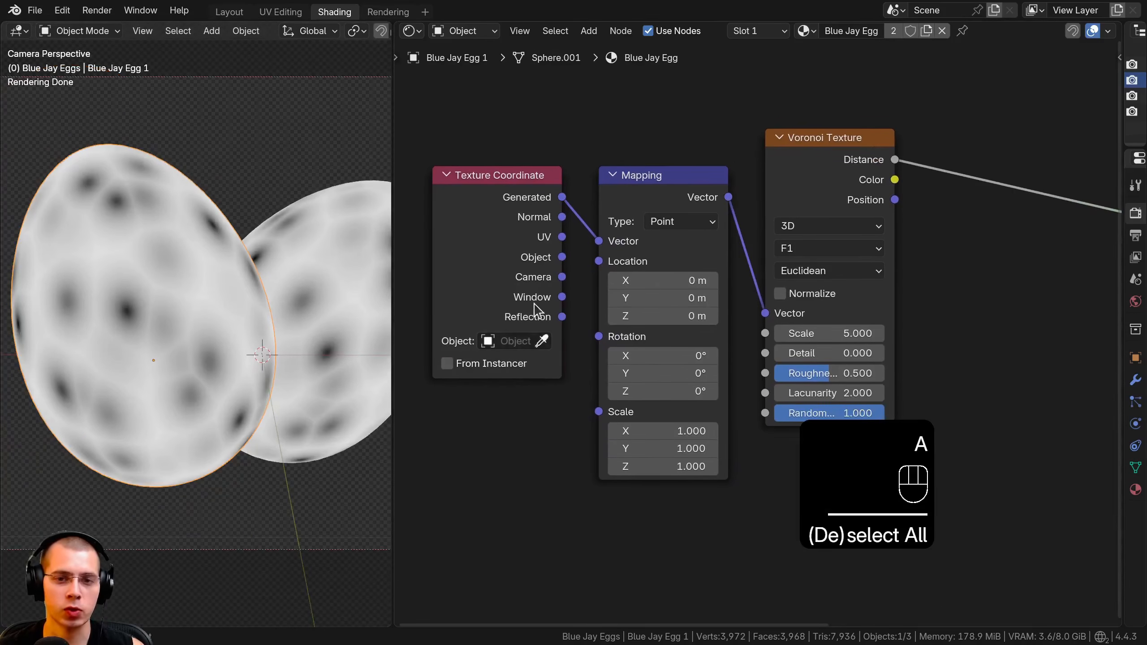
middle_click_drag(536, 305, 539, 275)
Step: Link the Texture Coordinate's Object output to the Mapping node's Vector input and tidy the node positions
left_click_drag(566, 229, 603, 213)
left_click_drag(525, 222, 646, 280)
key("b")
key("g")
left_click(652, 248)
key("a")
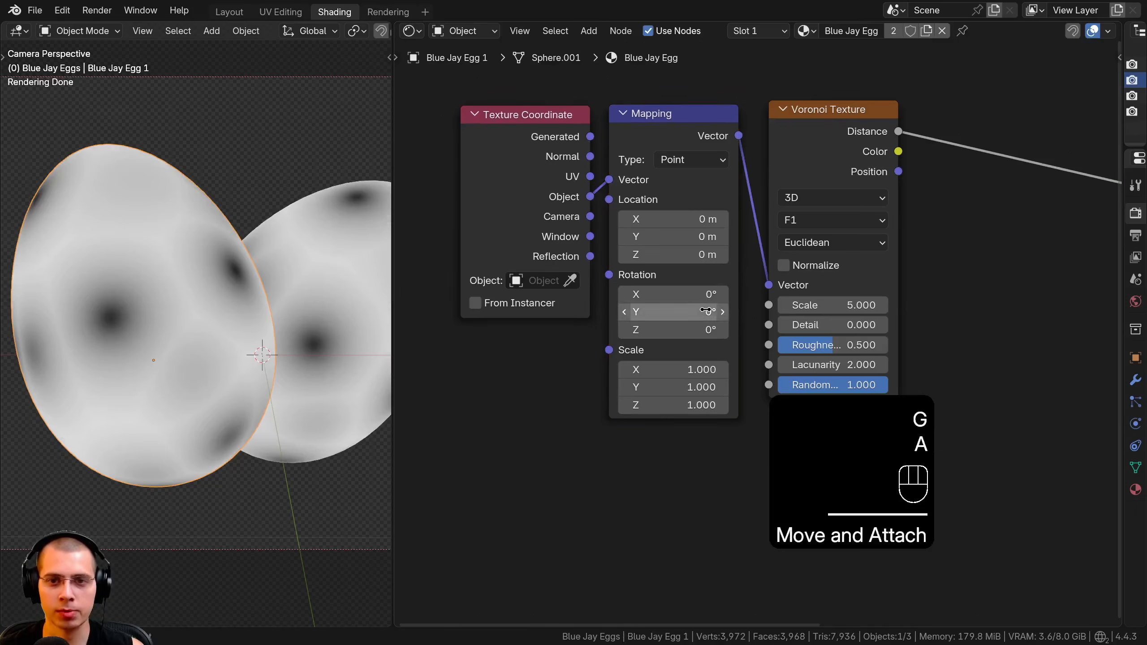
Step: Try Voronoi Texture scales of 18.5 and 27.3, keeping the Object coordinates linked to the Mapping node
left_click_drag(808, 306, 903, 307)
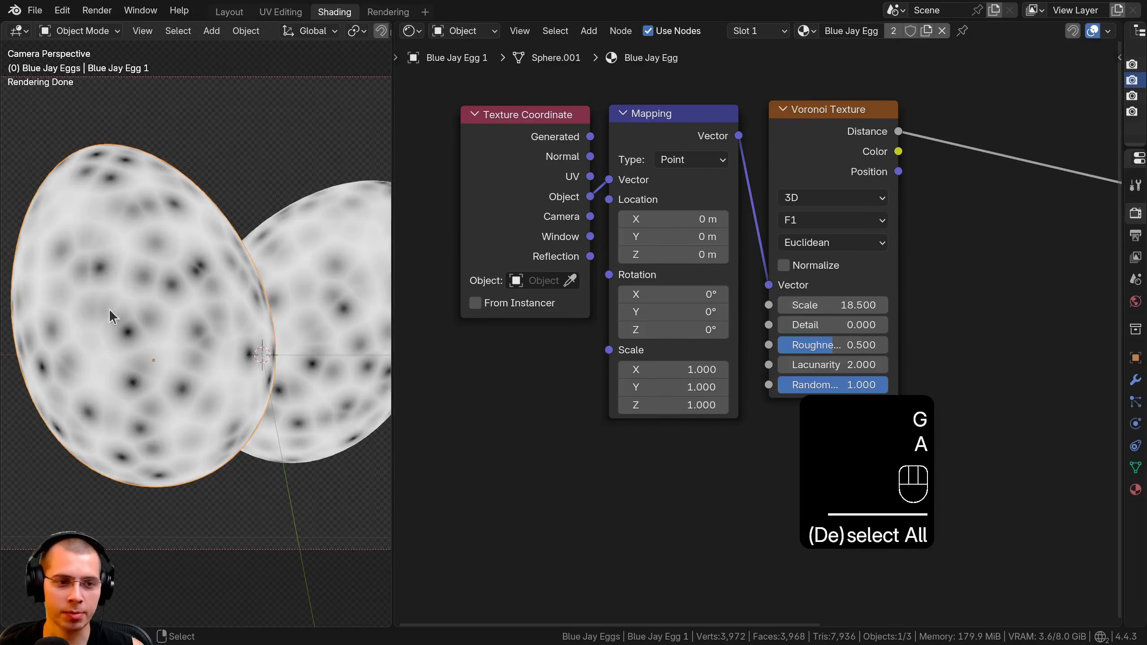
scroll(77, 323, "up", 2)
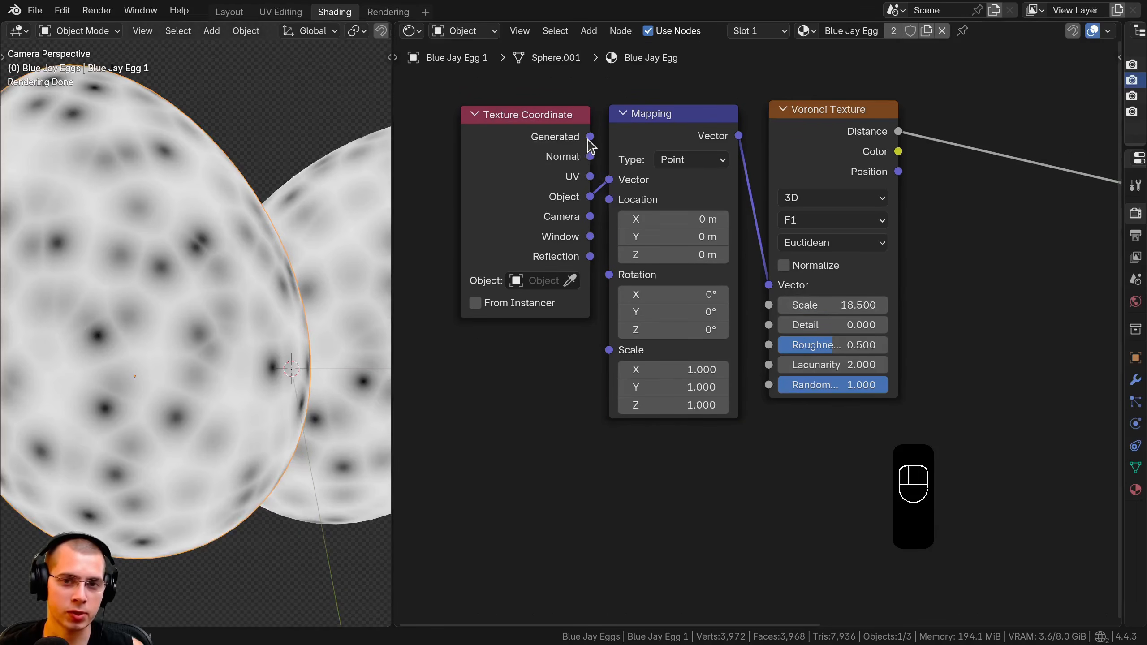
left_click_drag(590, 155, 608, 179)
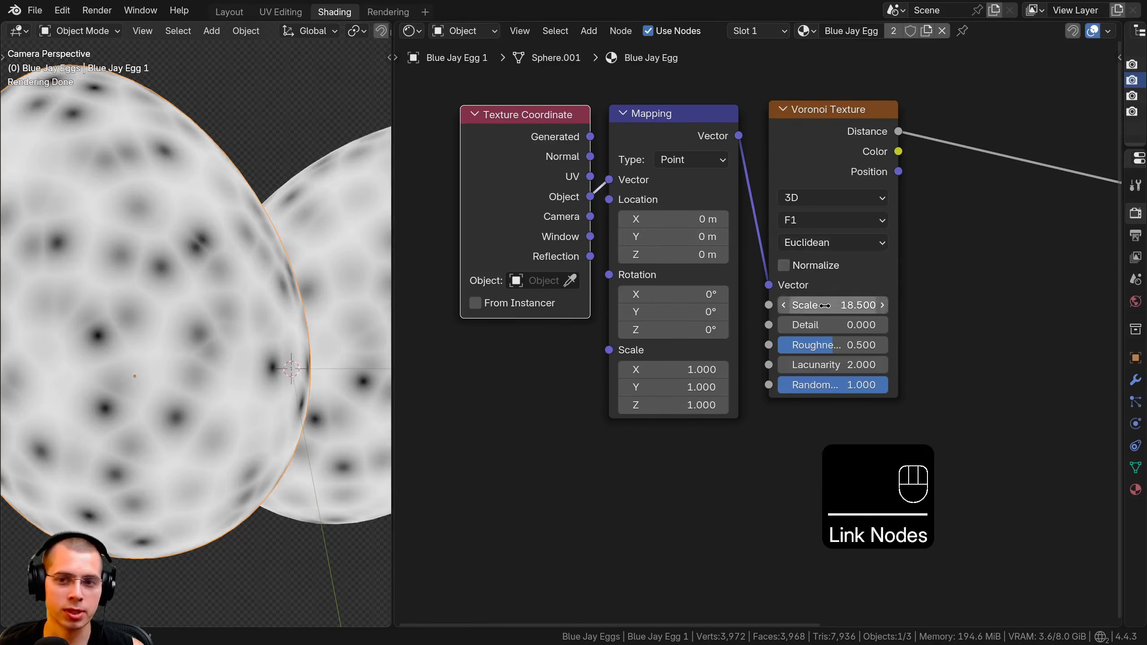
left_click_drag(825, 305, 865, 305)
scroll(141, 216, "down", 2)
scroll(826, 380, "down", 1)
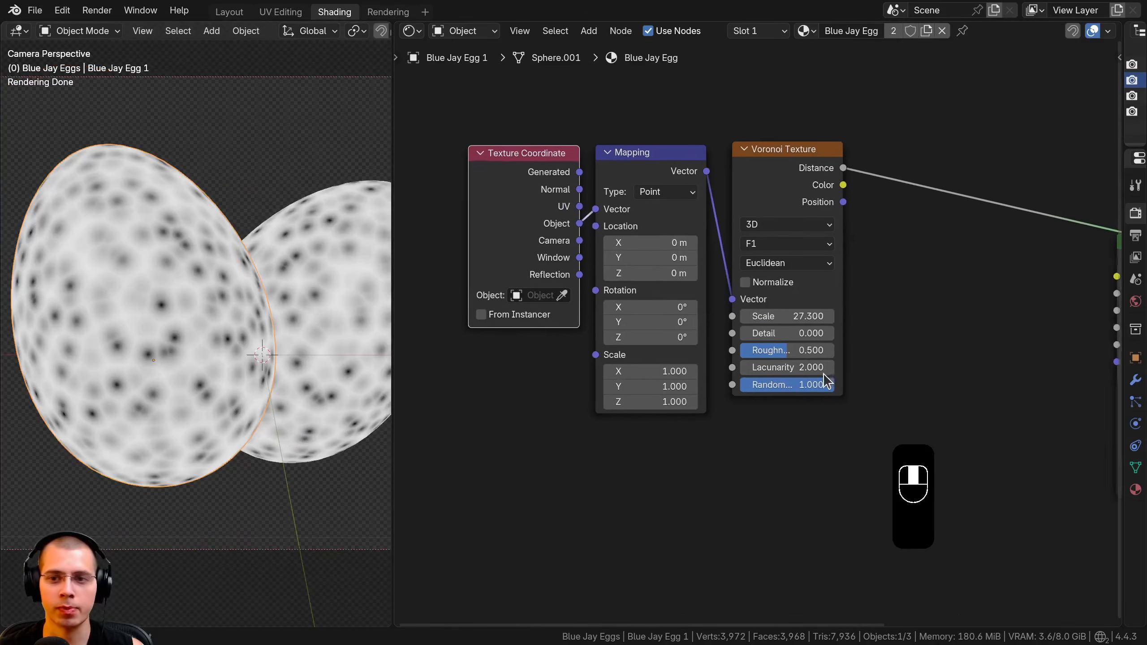
Step: Set the Voronoi Texture's Scale to 80 and space the node farther from the Mapping node
double_click(776, 316)
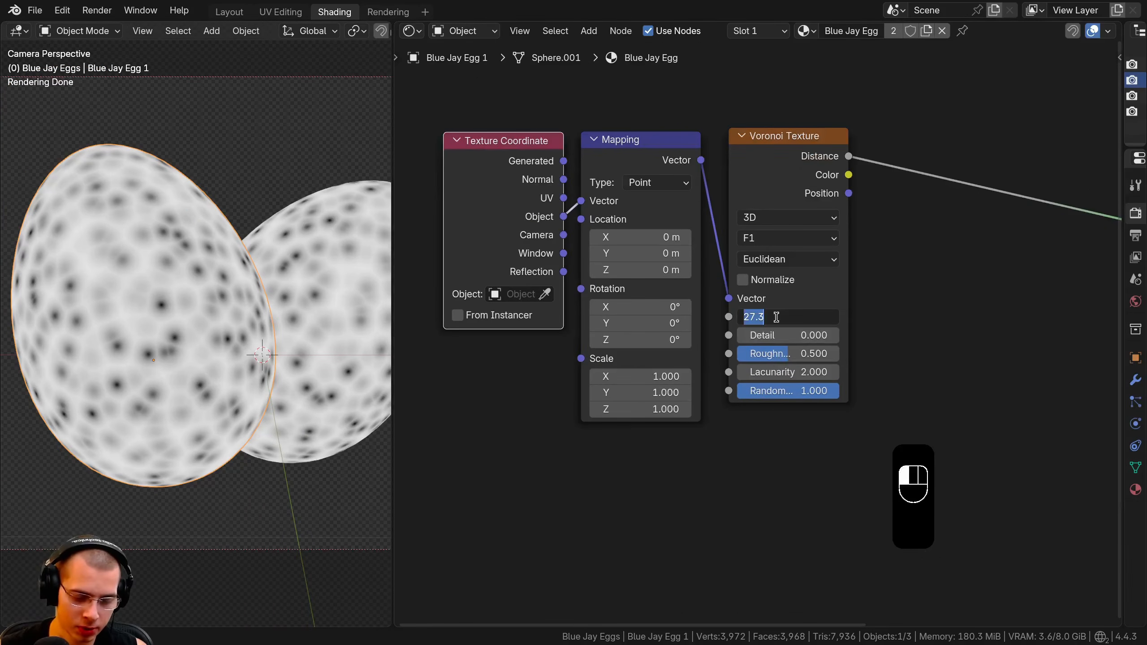
type("80")
key("Return")
left_click_drag(787, 296, 815, 265)
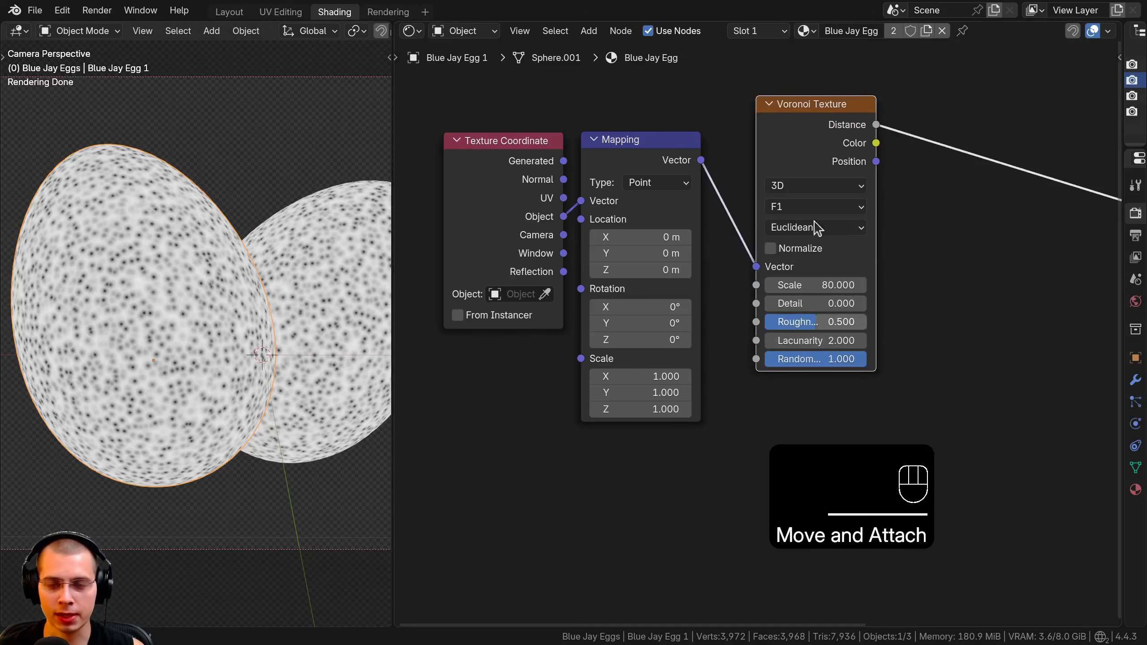
scroll(554, 307, "down", 5)
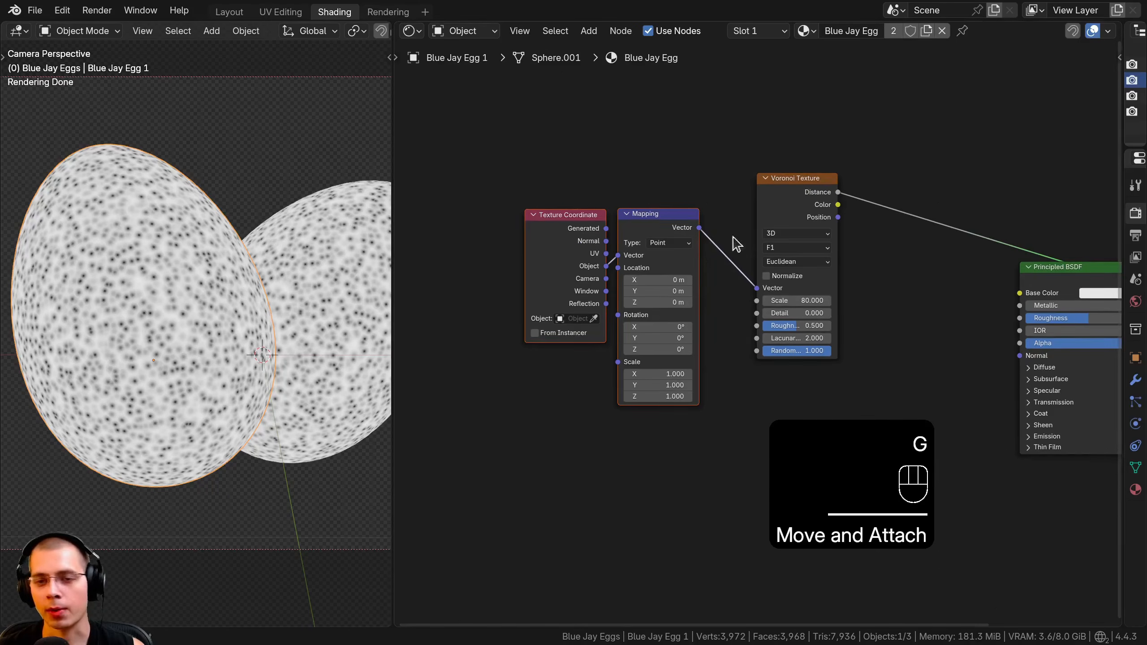
Step: Insert a Noise Texture node between the Mapping and Voronoi Texture nodes
left_click(661, 230)
scroll(668, 226, "up", 2)
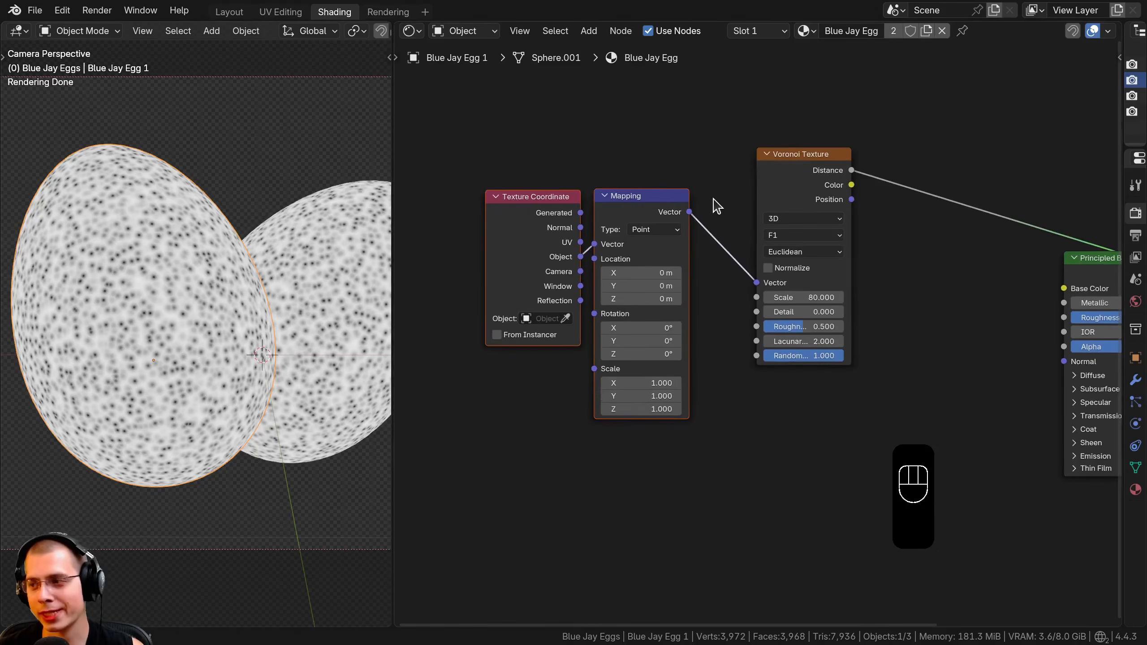
key("shift+a")
type("nois")
key("Return")
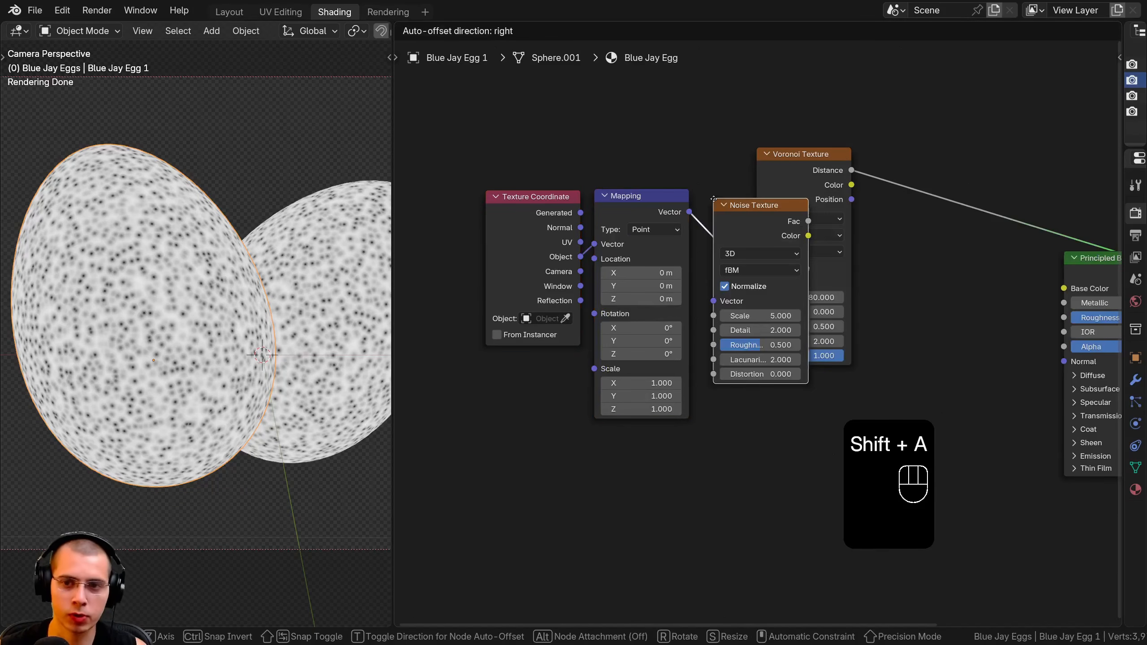
left_click(720, 198)
Step: Move the Texture Coordinate, Mapping and Noise Texture nodes farther from the Voronoi Texture to make room between them
left_click_drag(434, 120, 747, 312)
key("g")
left_click(670, 303)
key("a")
left_click(671, 302)
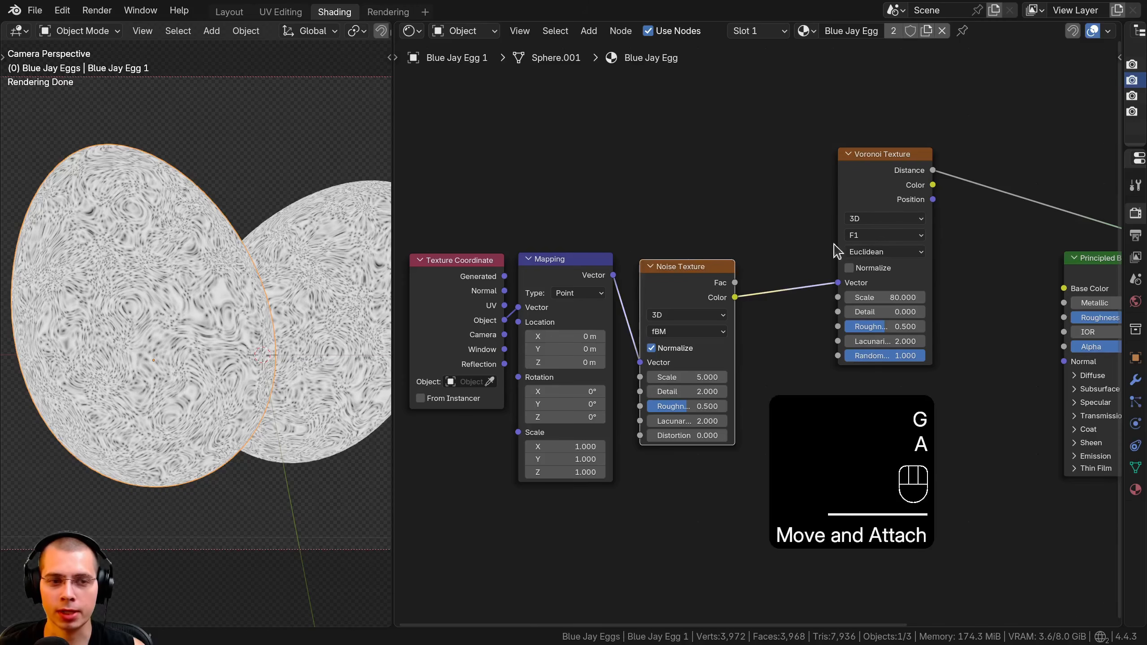
Step: Insert a Mix Color node on the link between the Noise Texture and the Voronoi Texture
key("shift+a")
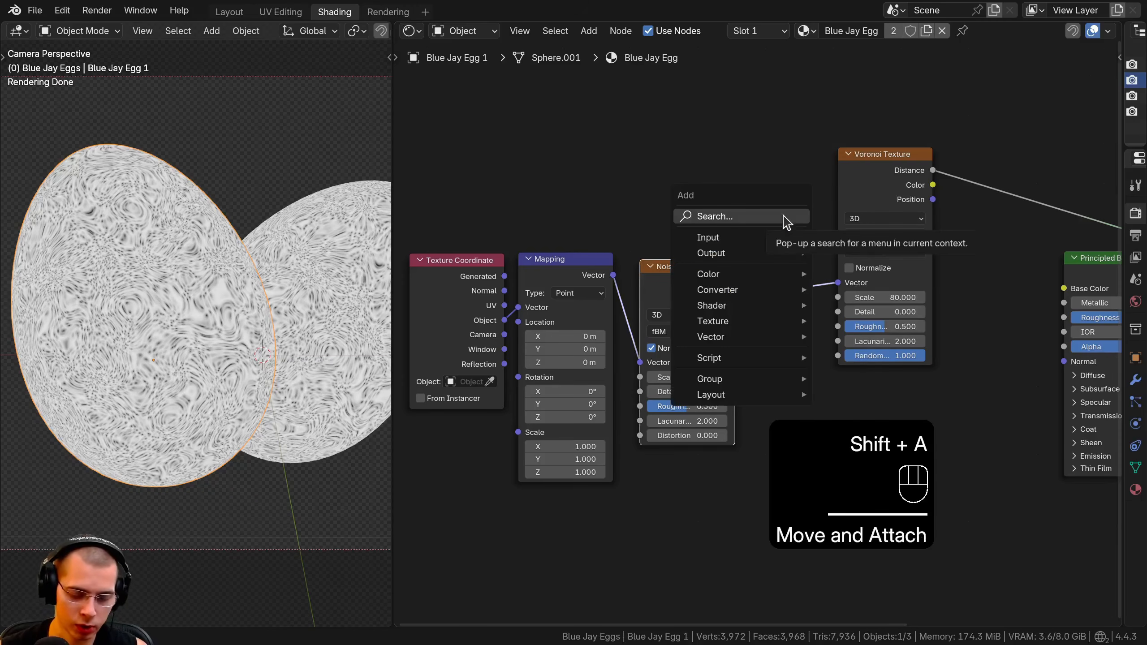
type("mix")
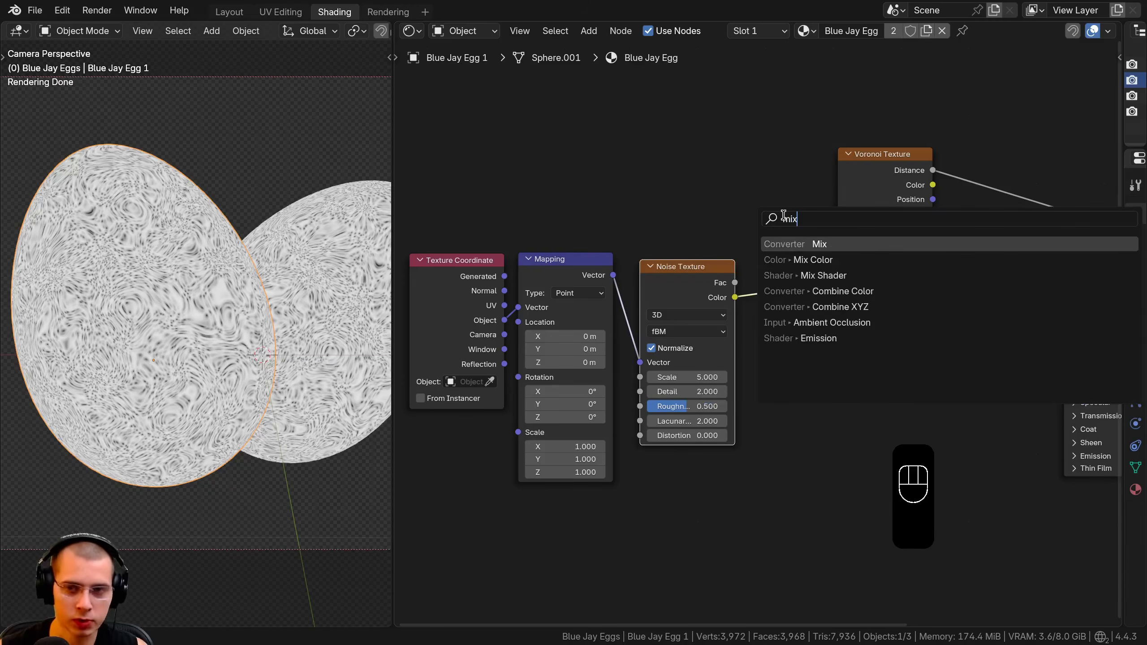
left_click(812, 260)
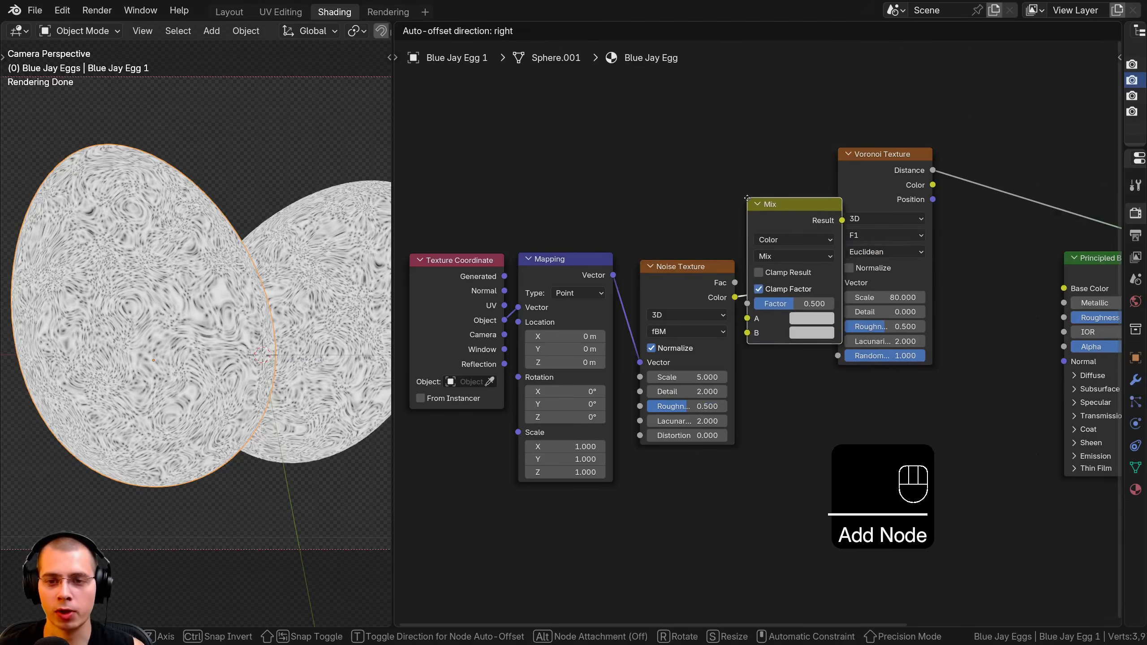
left_click(746, 197)
Step: Link the Noise Texture's Fac output to the Mix node's B input and the Mapping node's Vector output to its A input
scroll(632, 261, "up", 3)
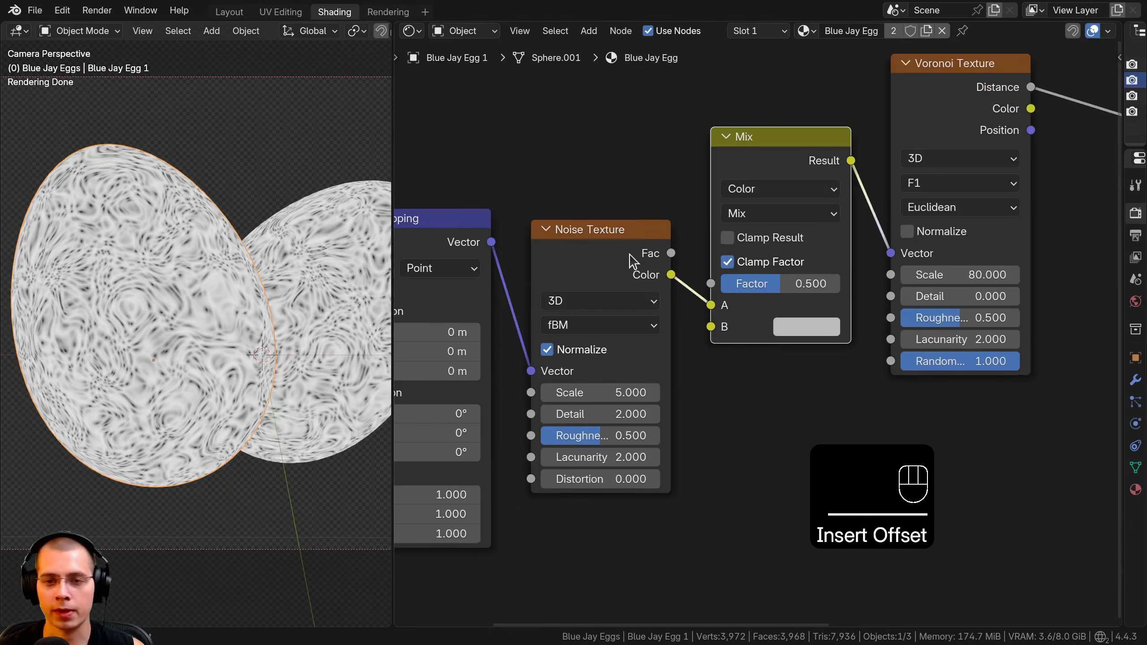
left_click_drag(632, 261, 628, 339)
mouse_move(711, 305)
left_mouse_down()
mouse_move(670, 339)
mouse_move(711, 326)
left_mouse_up()
scroll(655, 258, "down", 2)
left_click(668, 258)
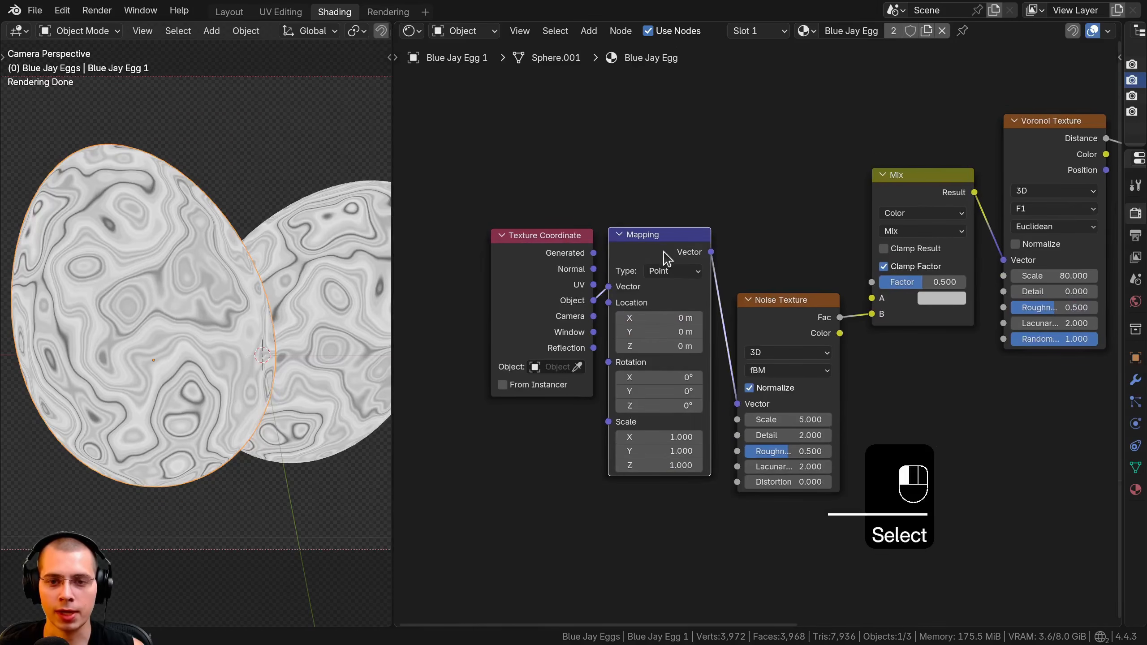
left_click_drag(710, 253, 870, 298)
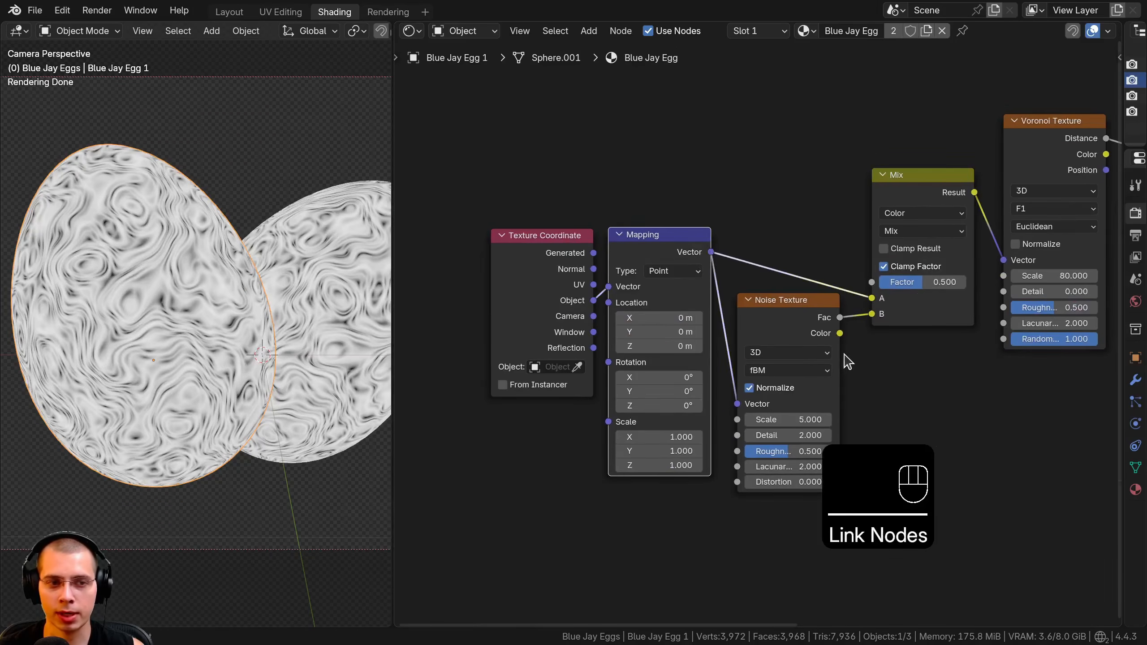
Step: Change the Mix node's blending mode to Linear Light
scroll(844, 357, "up", 2)
left_click(695, 208)
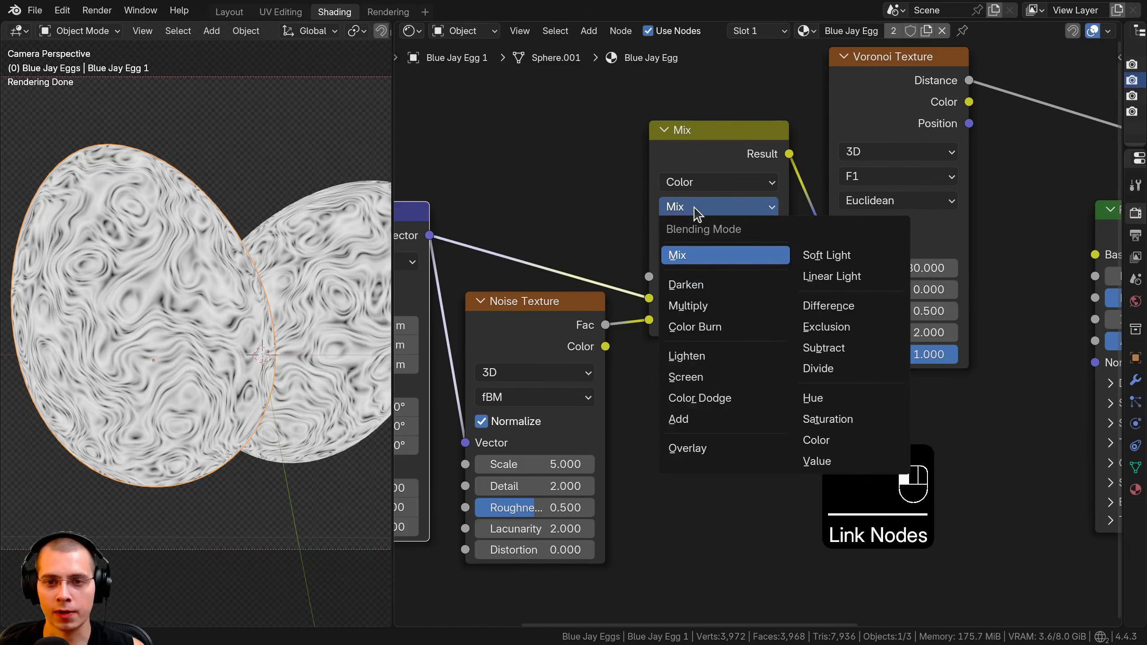
left_click(832, 276)
scroll(809, 310, "down", 1)
middle_click_drag(680, 330, 740, 311)
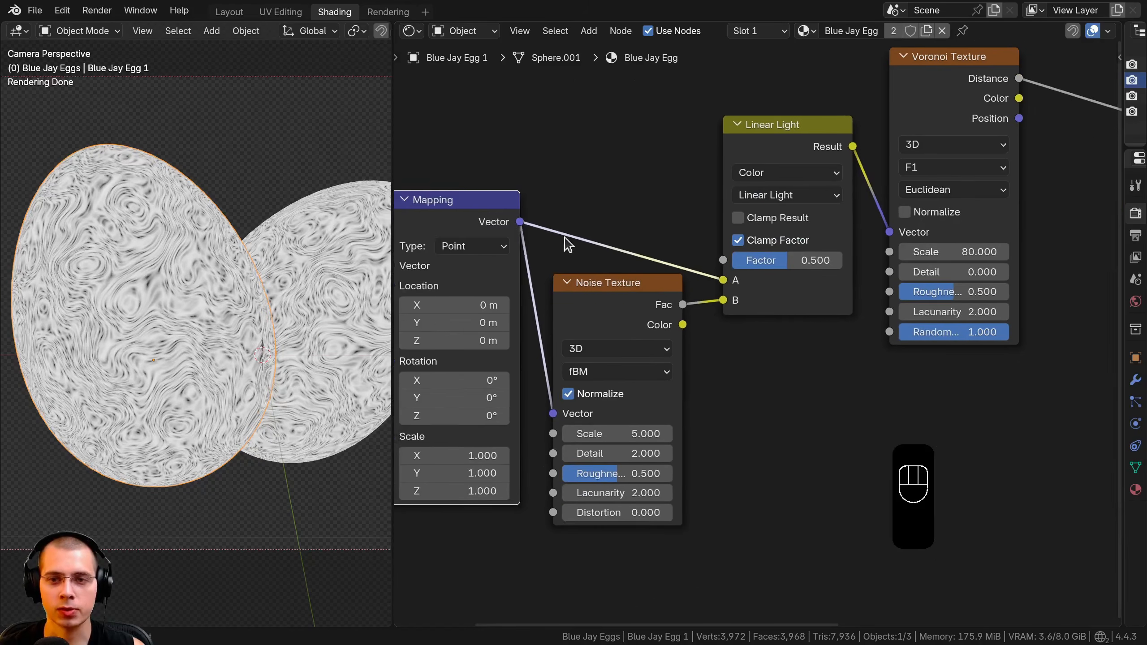
middle_click_drag(613, 227, 771, 230)
scroll(771, 231, "down", 1)
left_click_drag(899, 157, 899, 165)
left_click(586, 227)
key("g")
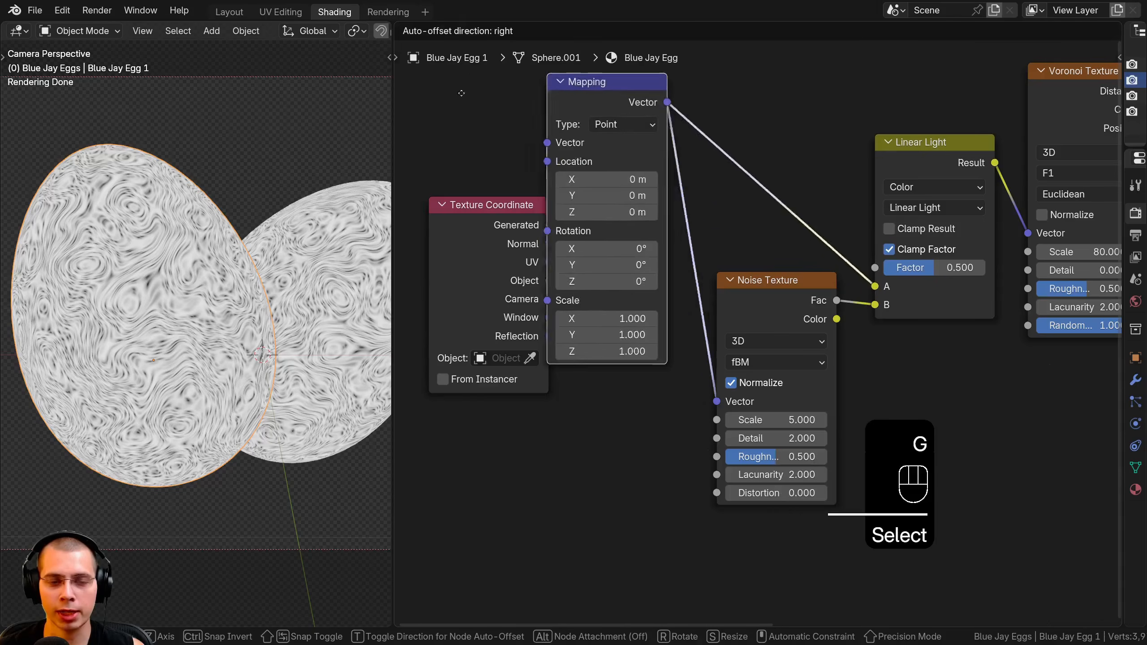
right_click(504, 115)
left_click(786, 287)
key("g")
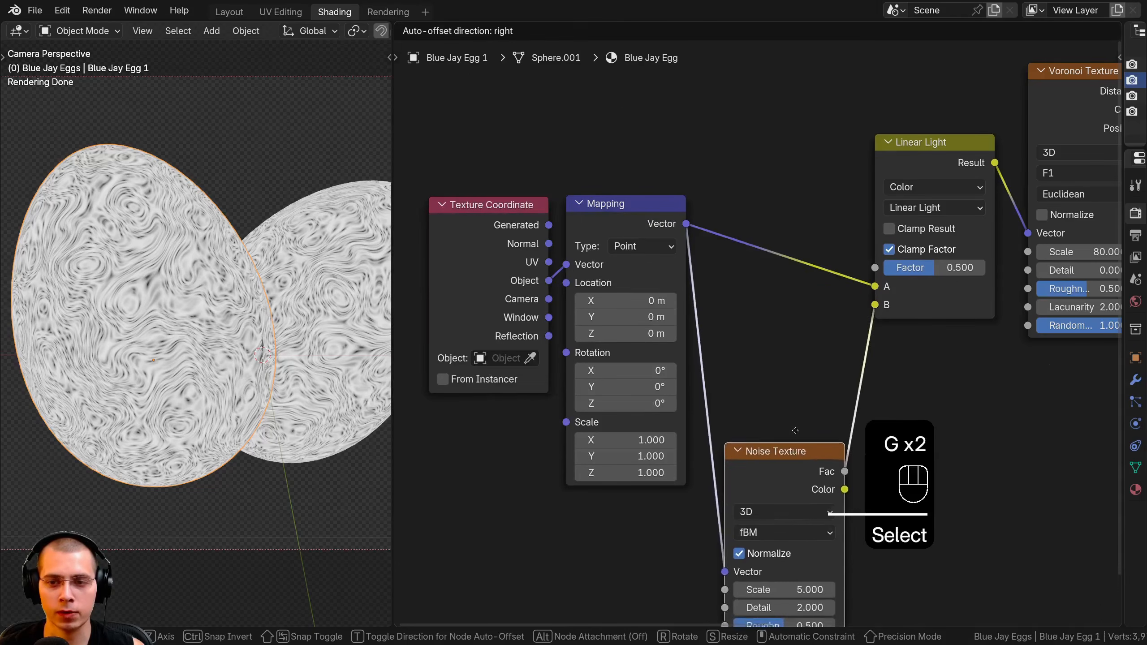
right_click(798, 312)
Step: Set the Linear Light node's Factor to 0.02
scroll(813, 316, "down", 1)
scroll(966, 294, "up", 5)
left_click(923, 268)
left_click_drag(923, 263, 825, 262)
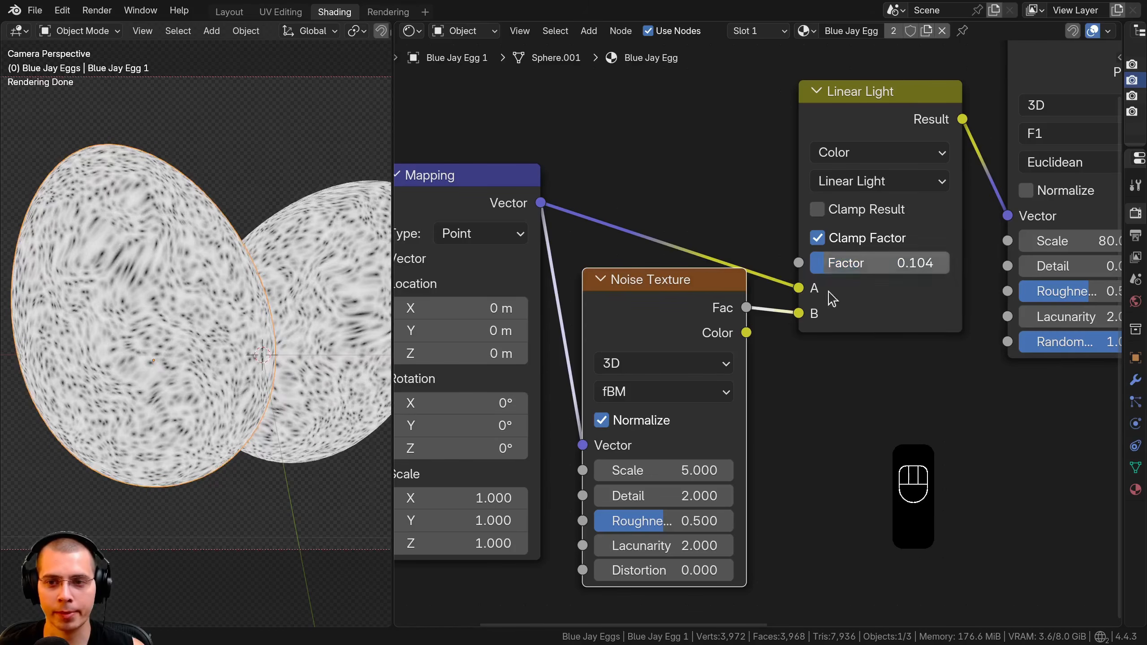
left_click(878, 264)
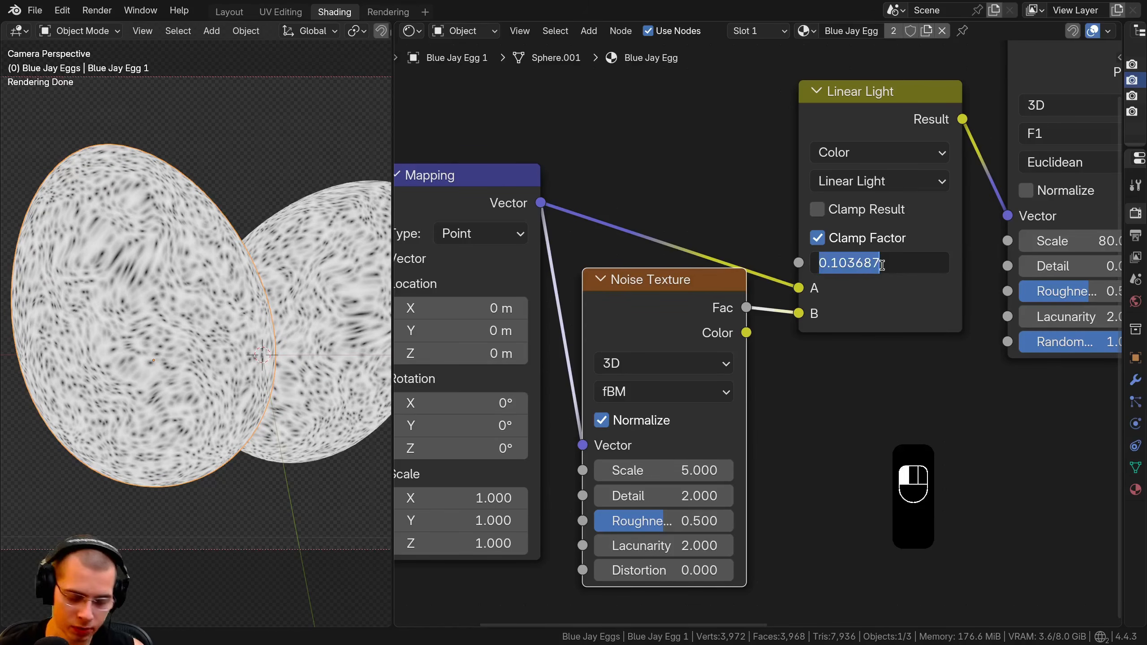
type(".02")
key("Return")
Step: Set the Noise Texture's Scale to 15 and its Detail to 3
scroll(170, 338, "up", 4)
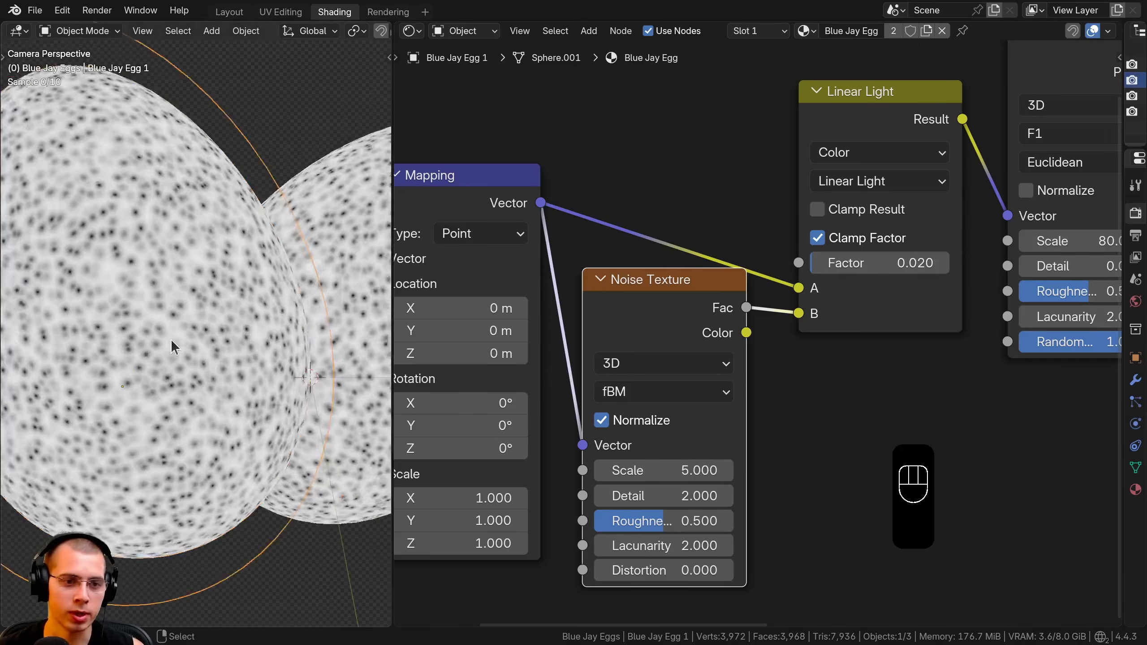
middle_click_drag(711, 344, 710, 271)
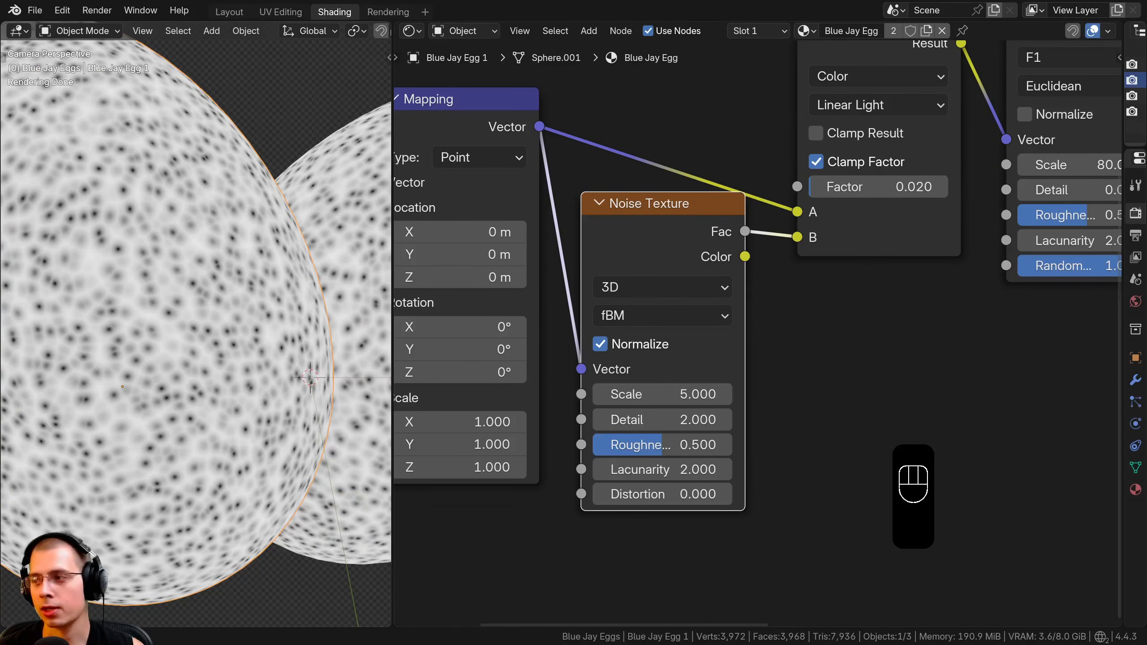
middle_click_drag(619, 402, 603, 366)
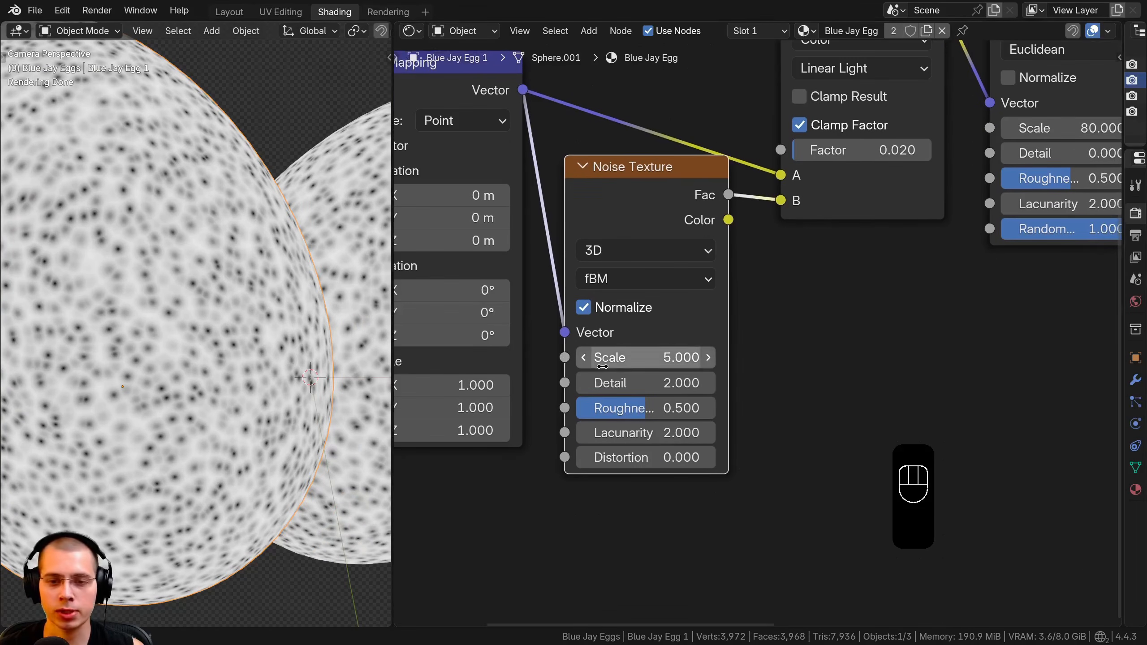
left_click(616, 361)
type("15")
key("Return")
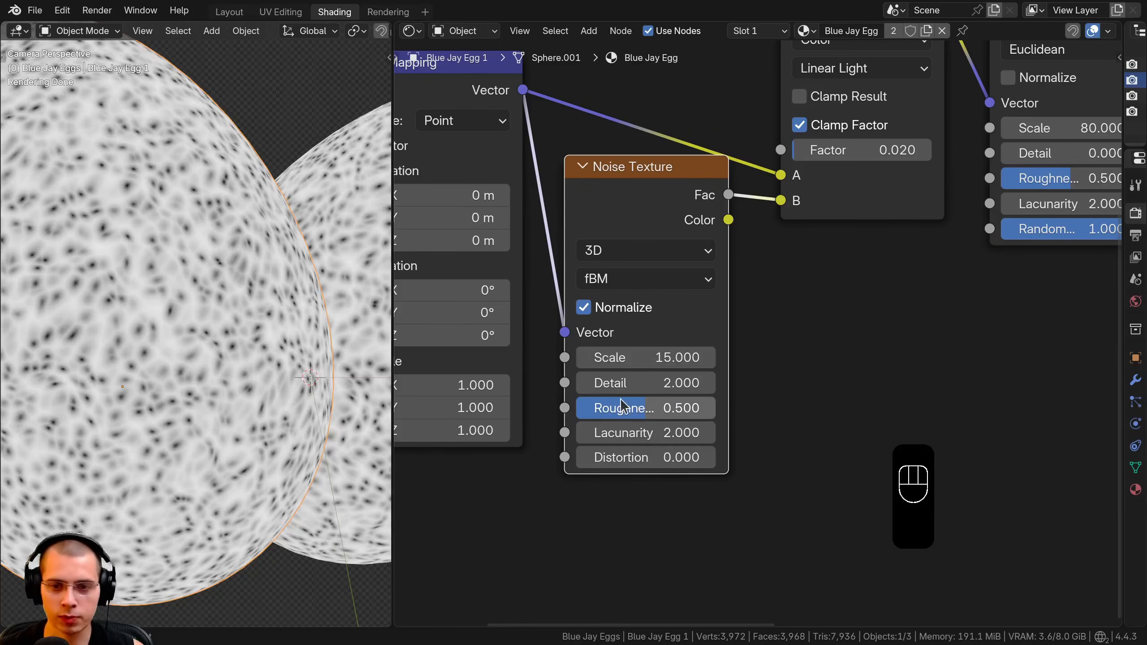
left_click(630, 382)
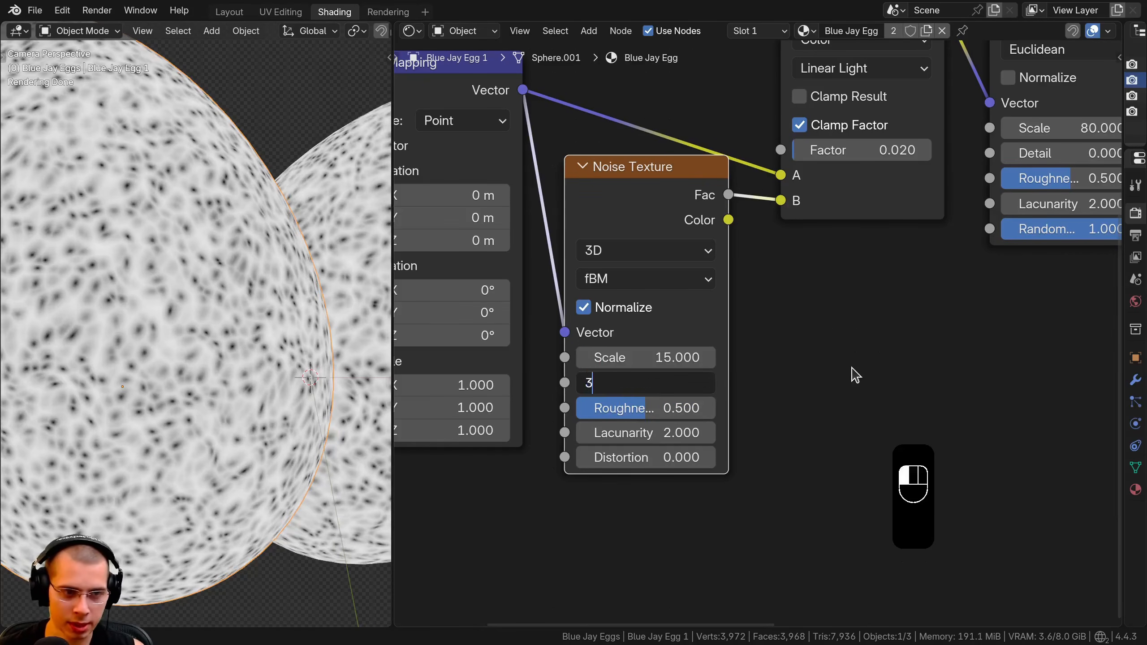
type("3")
left_click(855, 375)
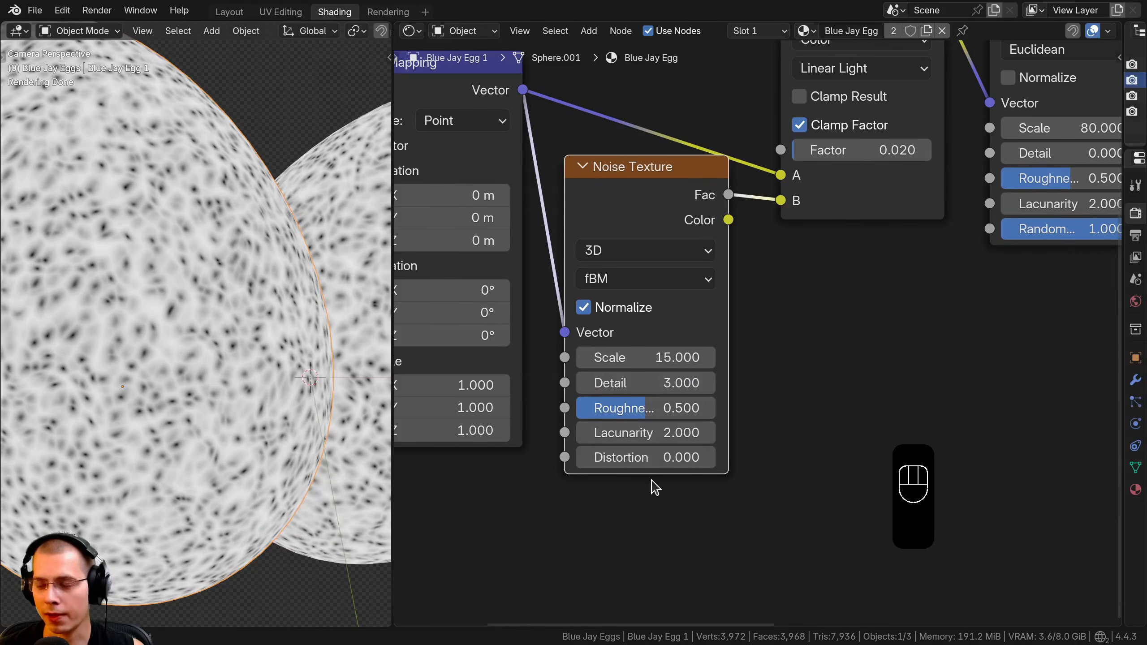
Step: Examine the distorted speckle shapes up close on the egg's surface in the viewport
scroll(647, 429, "down", 1)
middle_click_drag(126, 406, 249, 409, "shift")
scroll(249, 409, "up", 3)
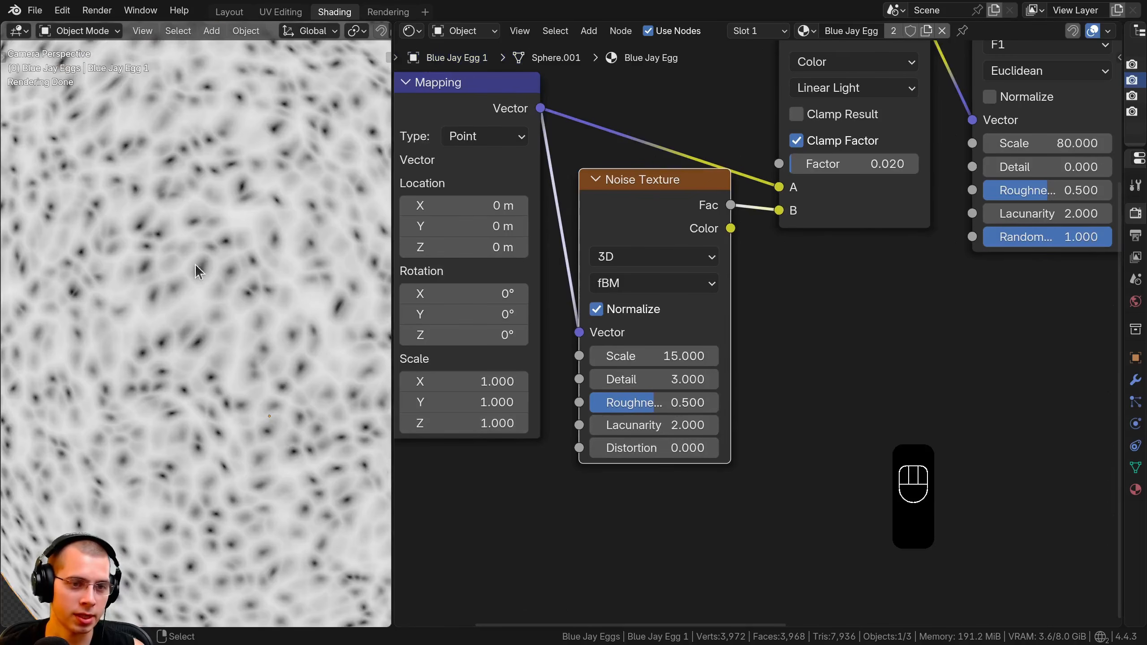
scroll(197, 303, "up", 3)
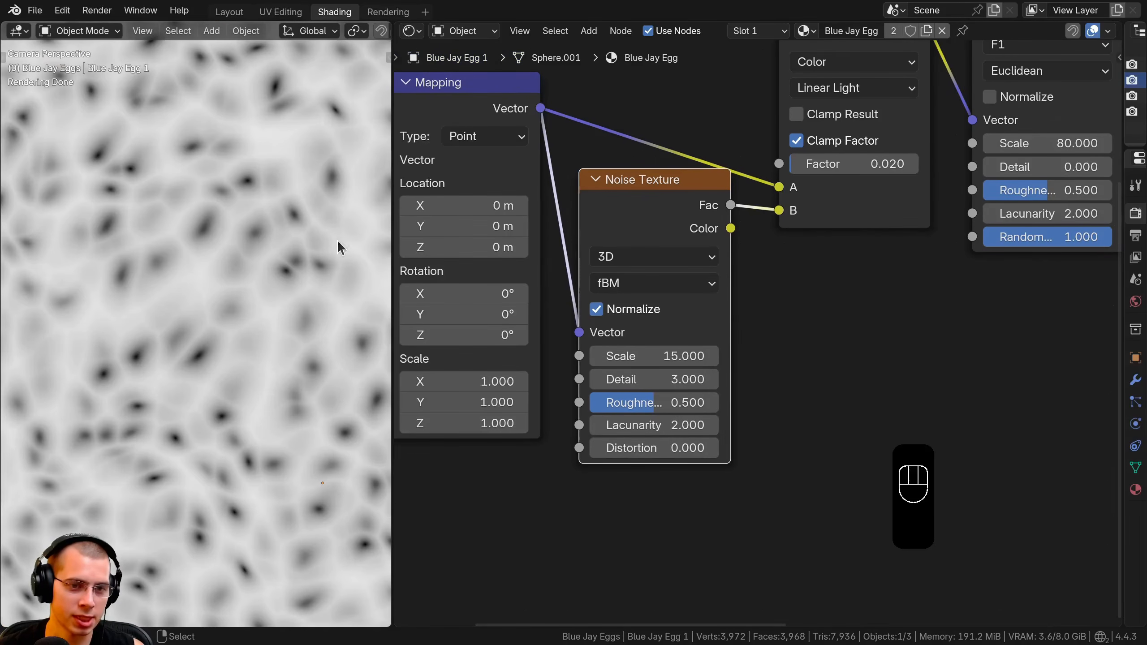
scroll(244, 492, "down", 7)
middle_click_drag(182, 397, 190, 450, "shift")
scroll(724, 354, "down", 4)
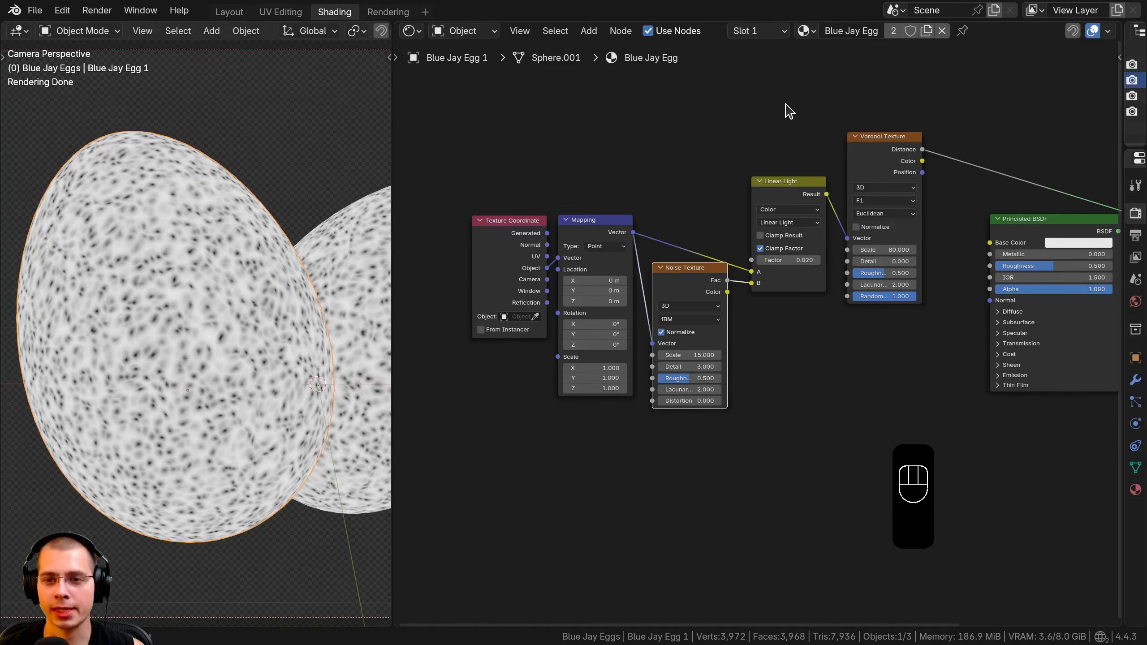
Step: Duplicate the Linear Light and Voronoi Texture nodes with their incoming links kept, placing the copies below the originals
left_click_drag(787, 110, 898, 224)
middle_click_drag(846, 162, 840, 158)
key("ctrl+shift+d")
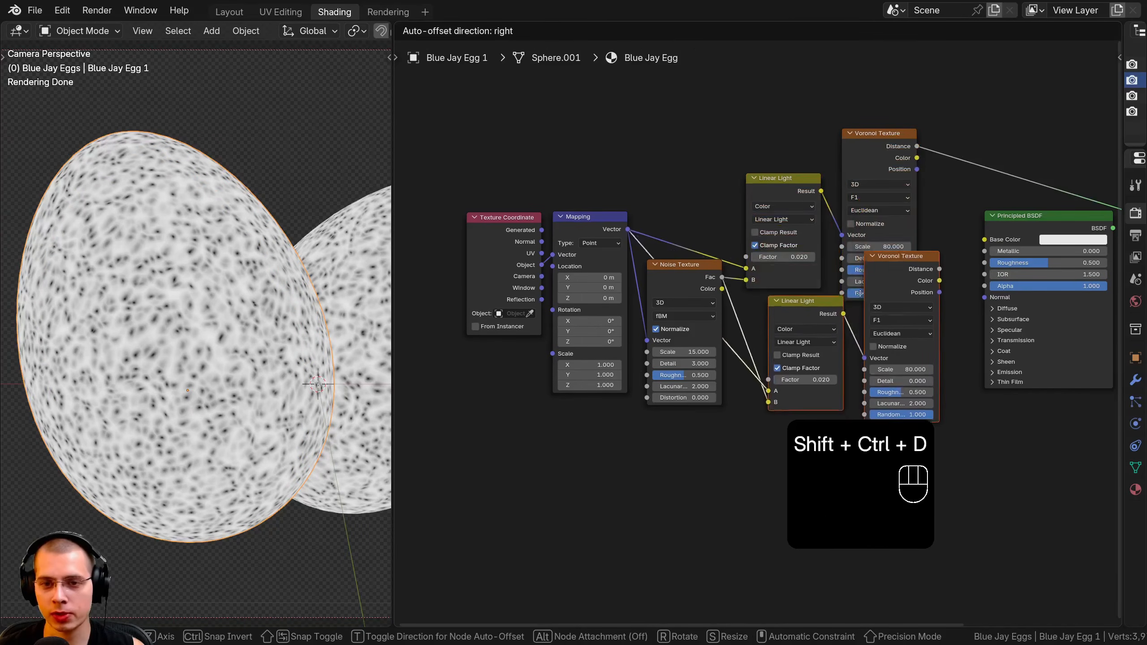
left_click(848, 330)
key("a")
Step: Tidy the positions of the duplicated nodes and preview the duplicate Voronoi Texture's Distance output on the egg
middle_click_drag(835, 360, 714, 307)
scroll(714, 306, "up", 2)
left_click_drag(653, 309, 653, 294)
middle_click_drag(801, 282, 736, 279)
left_click_drag(739, 286, 734, 288)
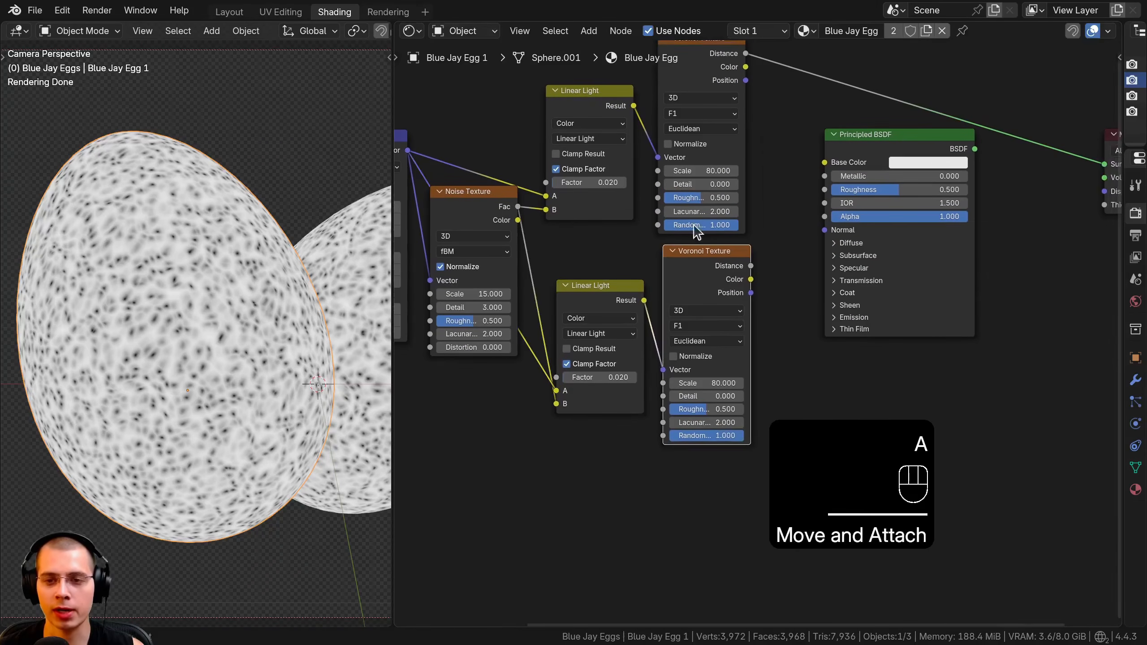
left_click(735, 289, "ctrl+shift")
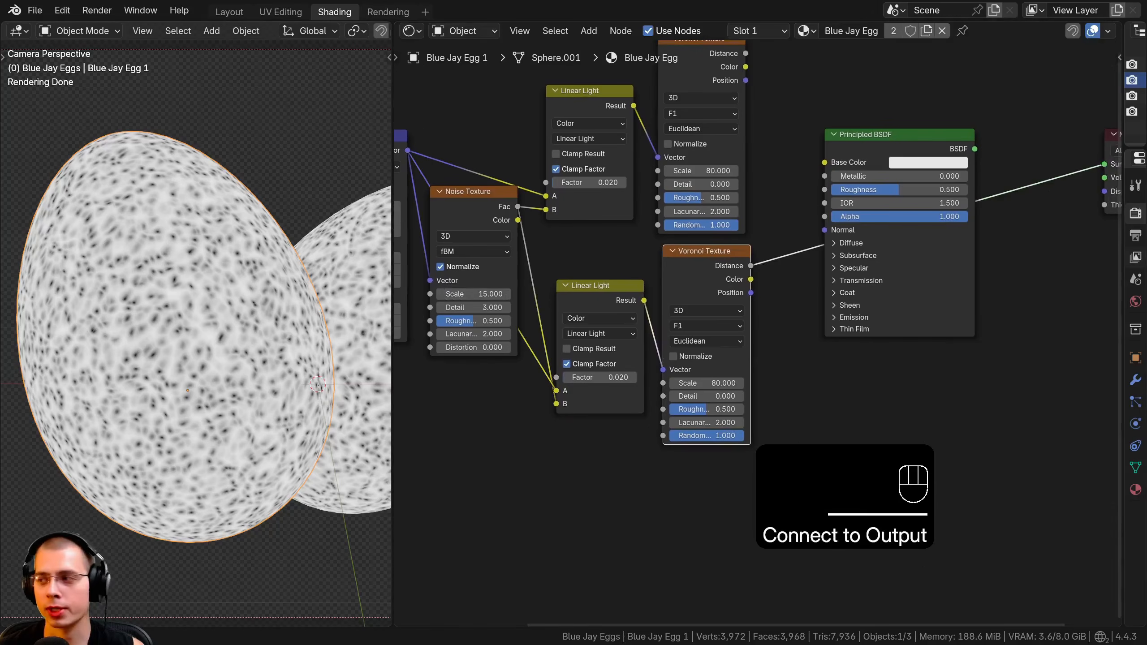
Step: Set the duplicate Voronoi Texture's Scale to 35
scroll(747, 374, "up", 2)
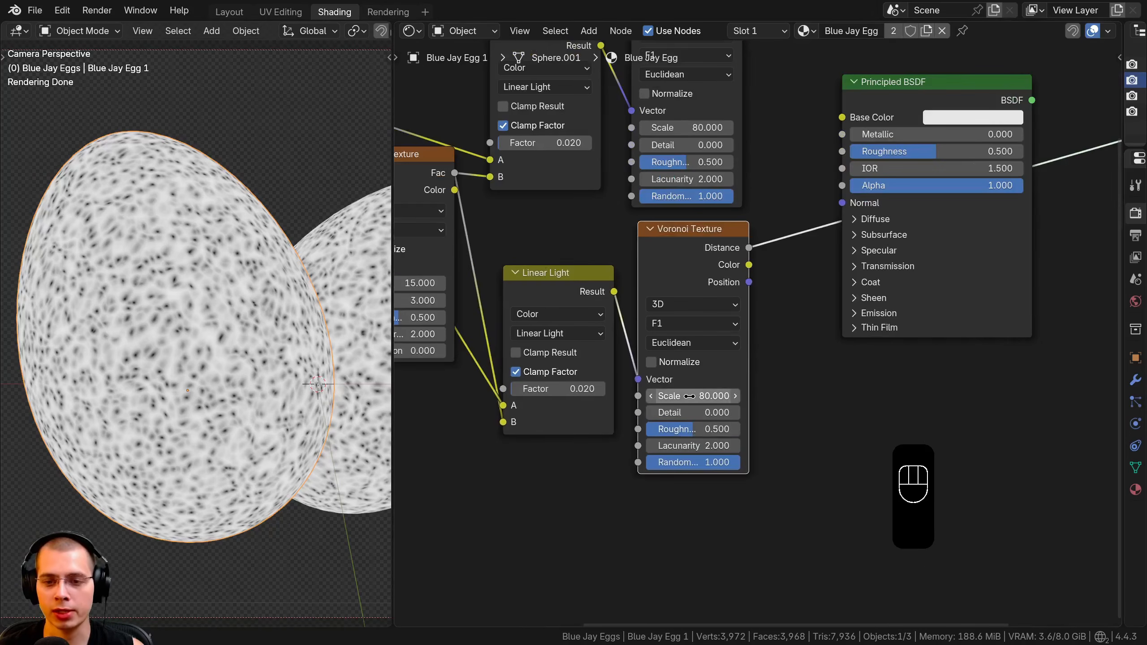
left_click(688, 395)
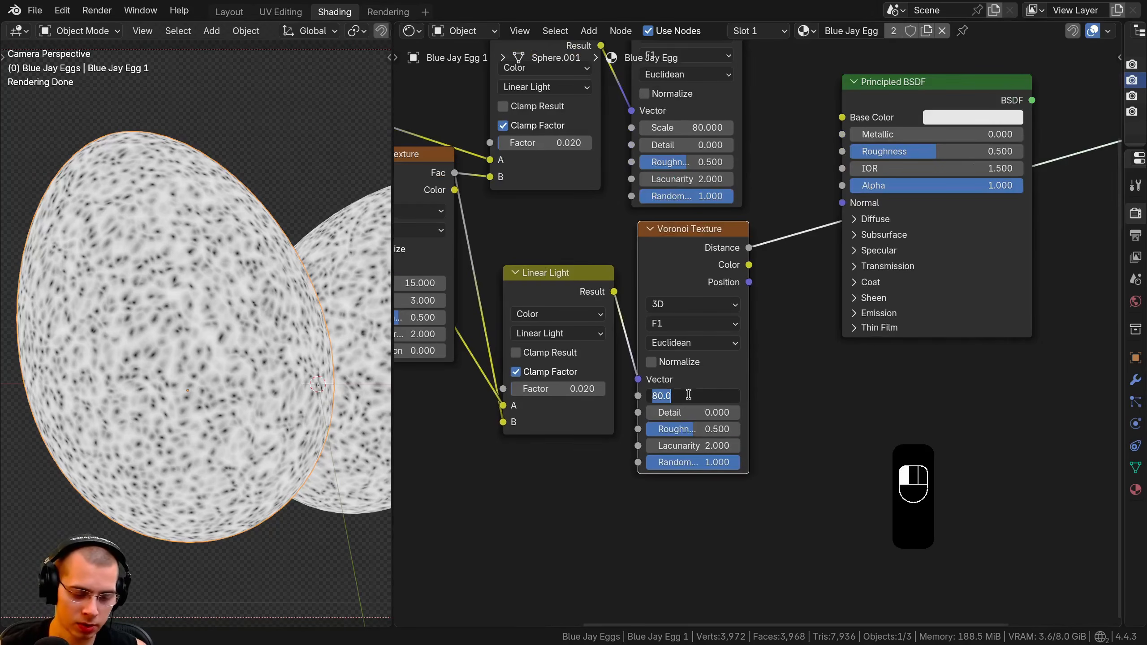
type("35")
key("Return")
Step: Set the duplicate Linear Light node's Factor to 0.03
middle_click_drag(613, 342, 646, 340)
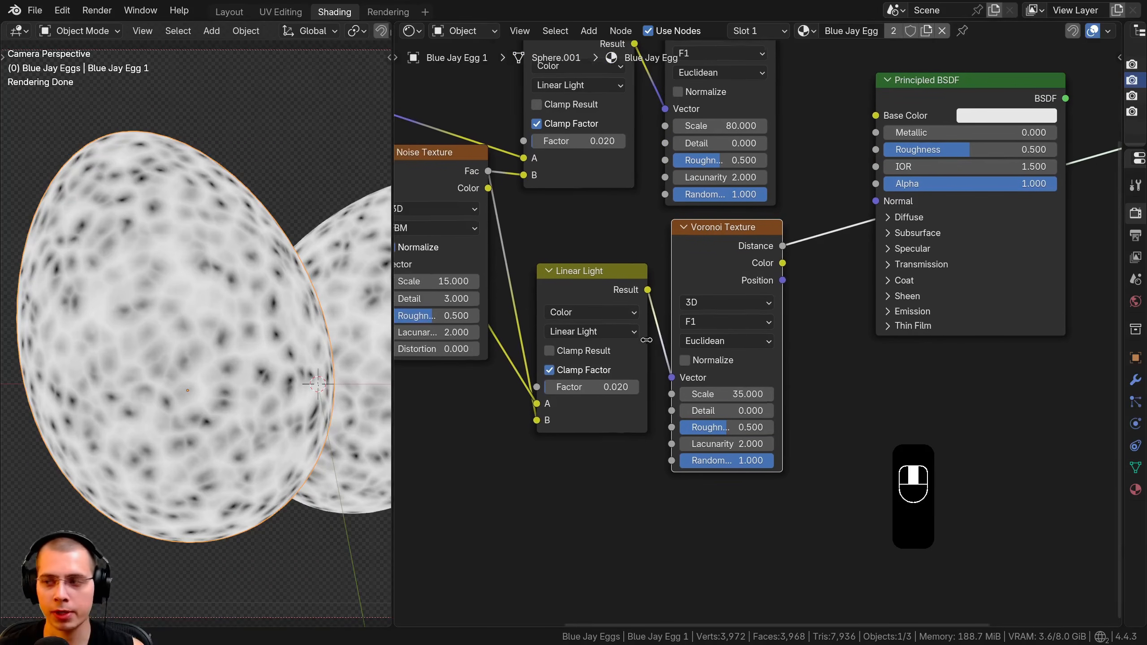
left_click(593, 390)
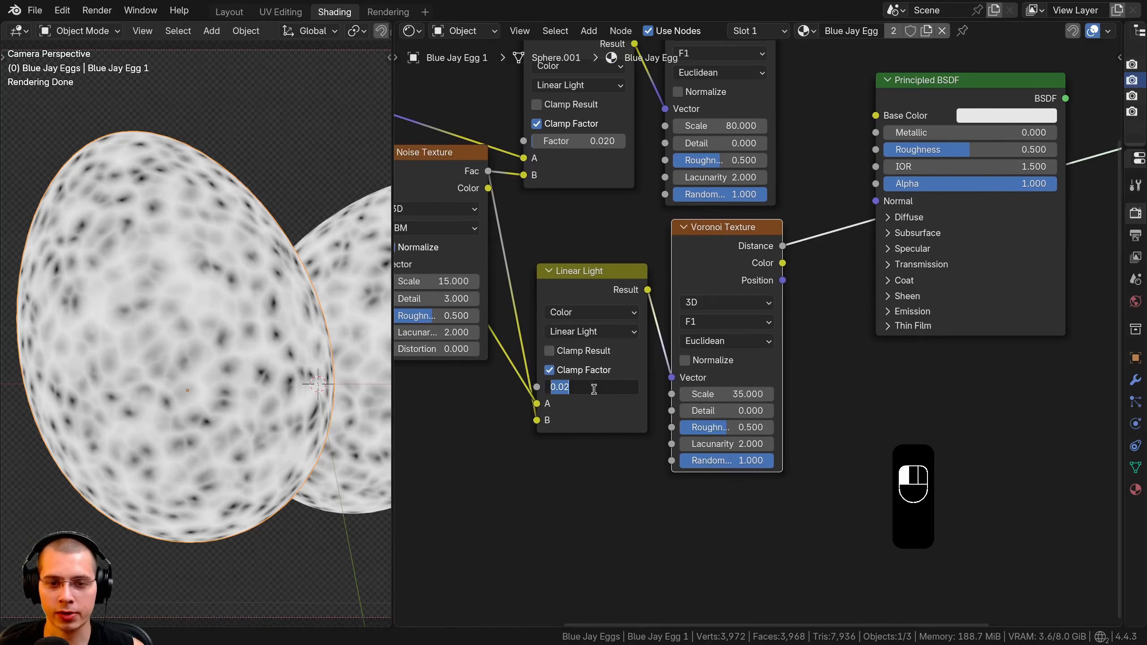
type("0.03")
key("Return")
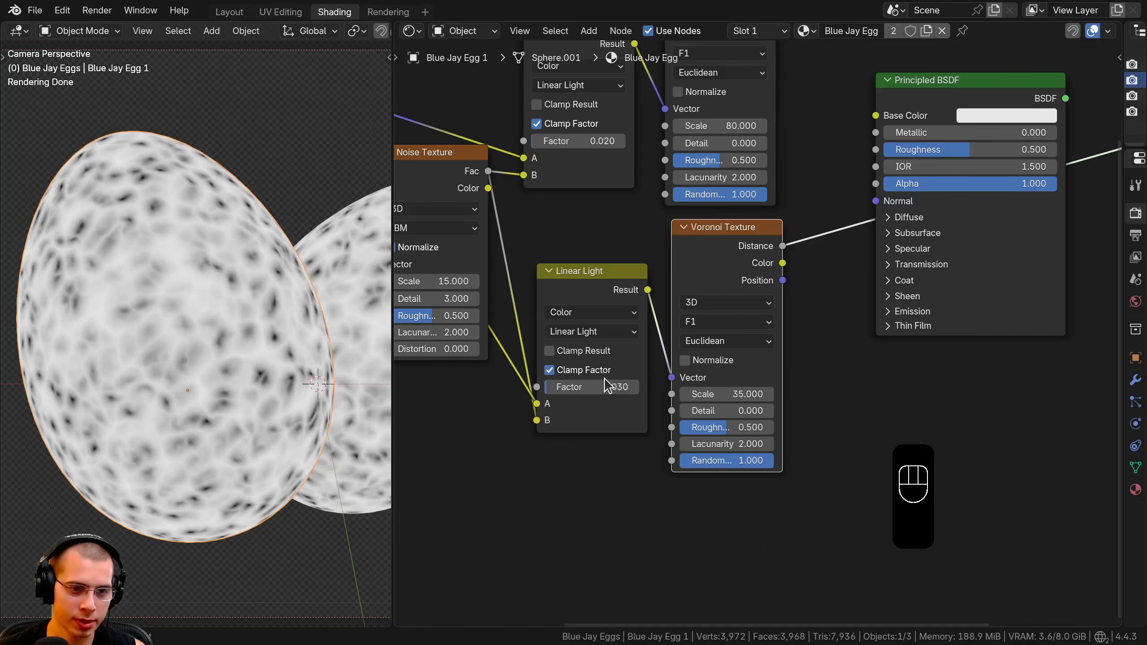
Step: Make room after the Voronoi Textures and preview the original's pattern followed by the duplicate's on the egg
left_click_drag(714, 232, 710, 231)
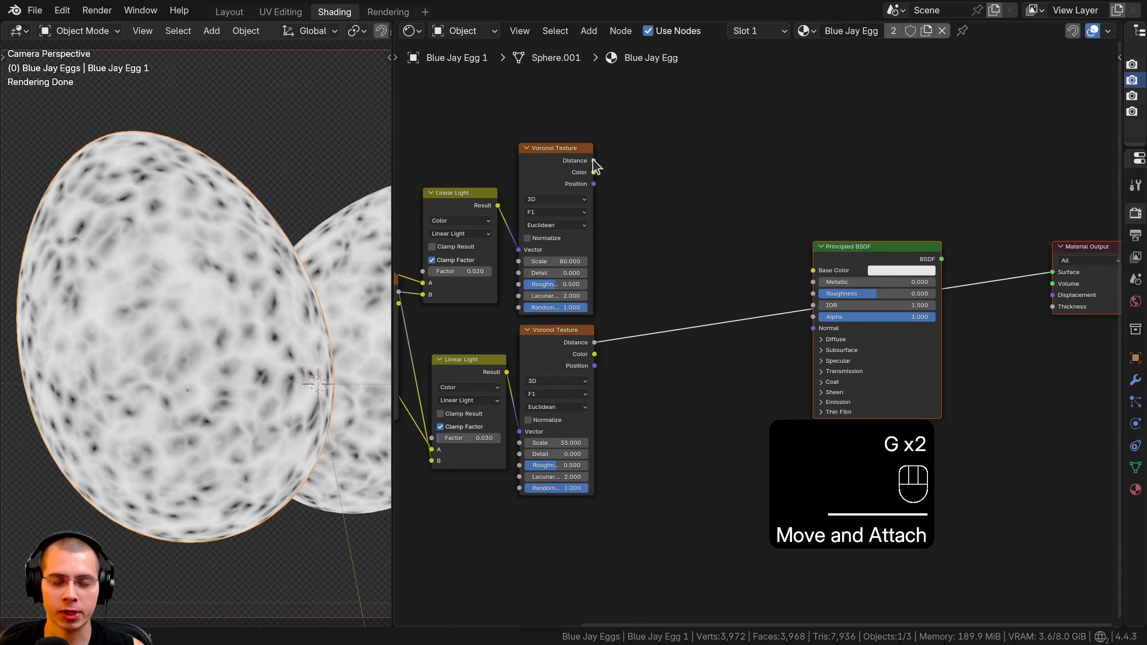
left_click(559, 155, "ctrl+shift")
left_click(547, 382, "ctrl+shift")
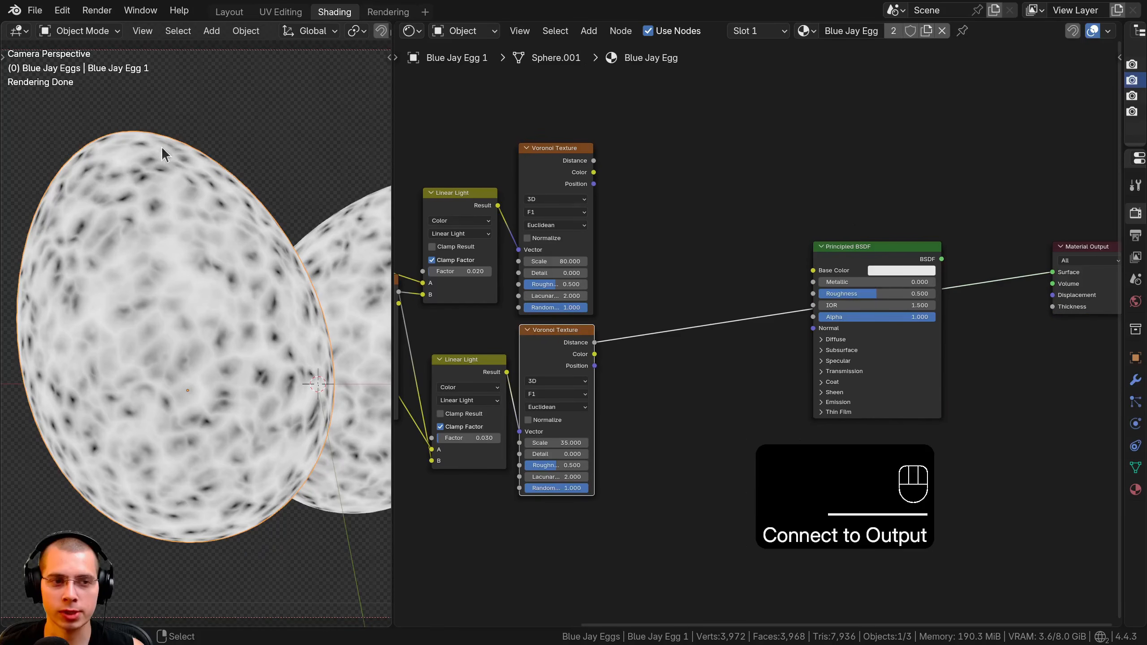
Step: Insert a Color Ramp node after the duplicate Voronoi Texture's Distance output
middle_click_drag(788, 253, 784, 258)
key("shift+a")
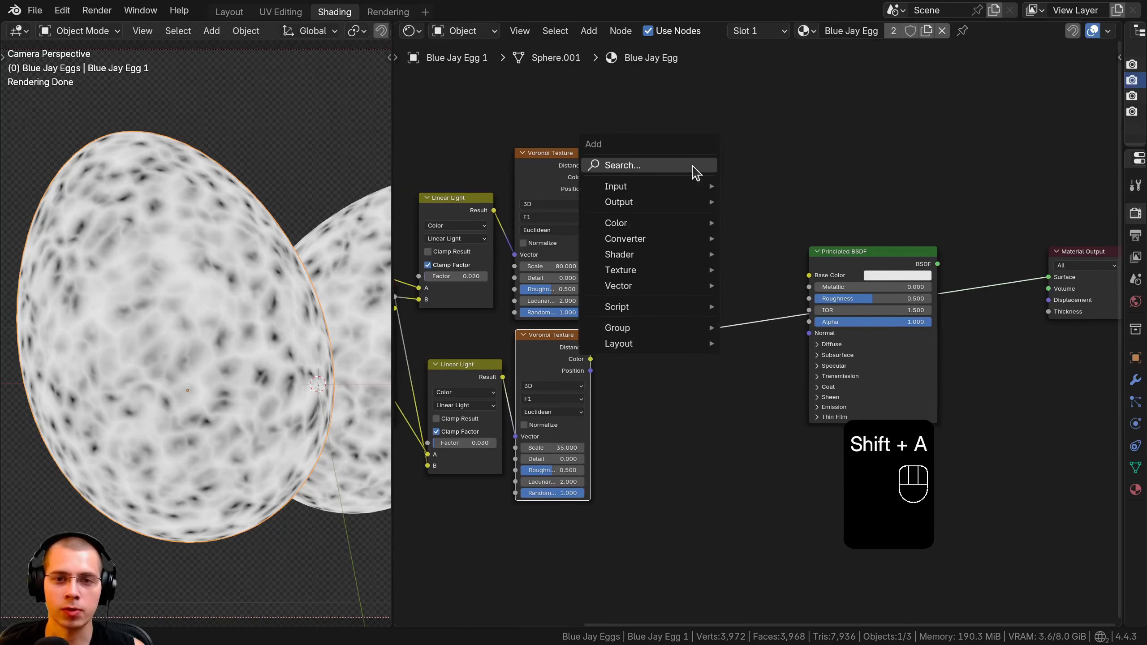
left_click(692, 165)
type("col")
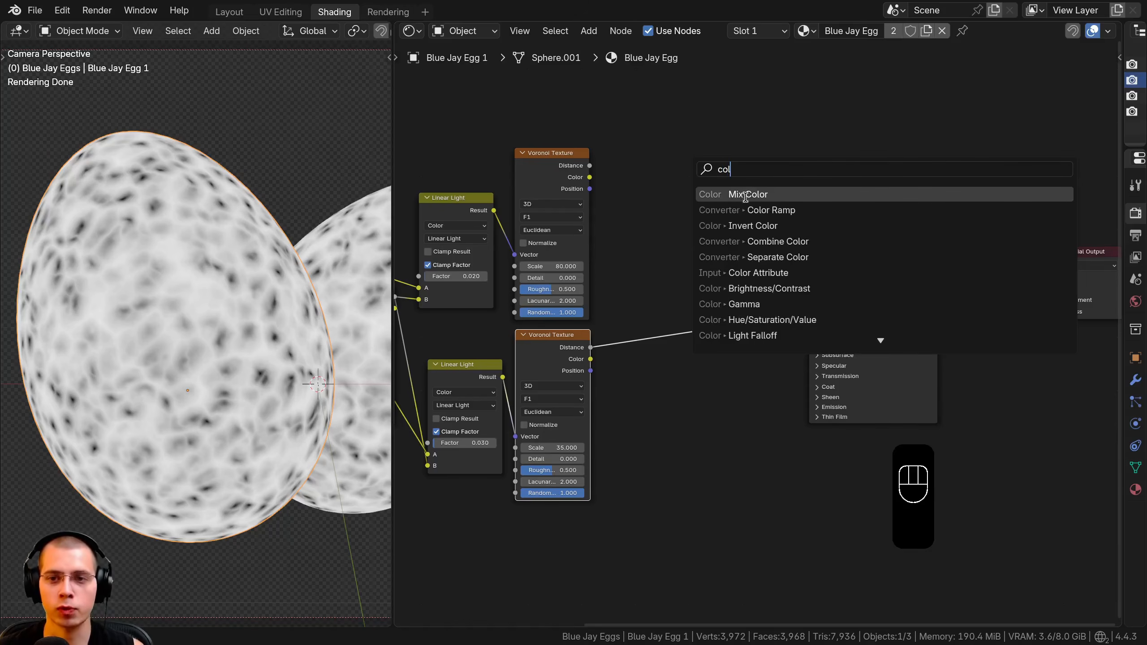
left_click(771, 210)
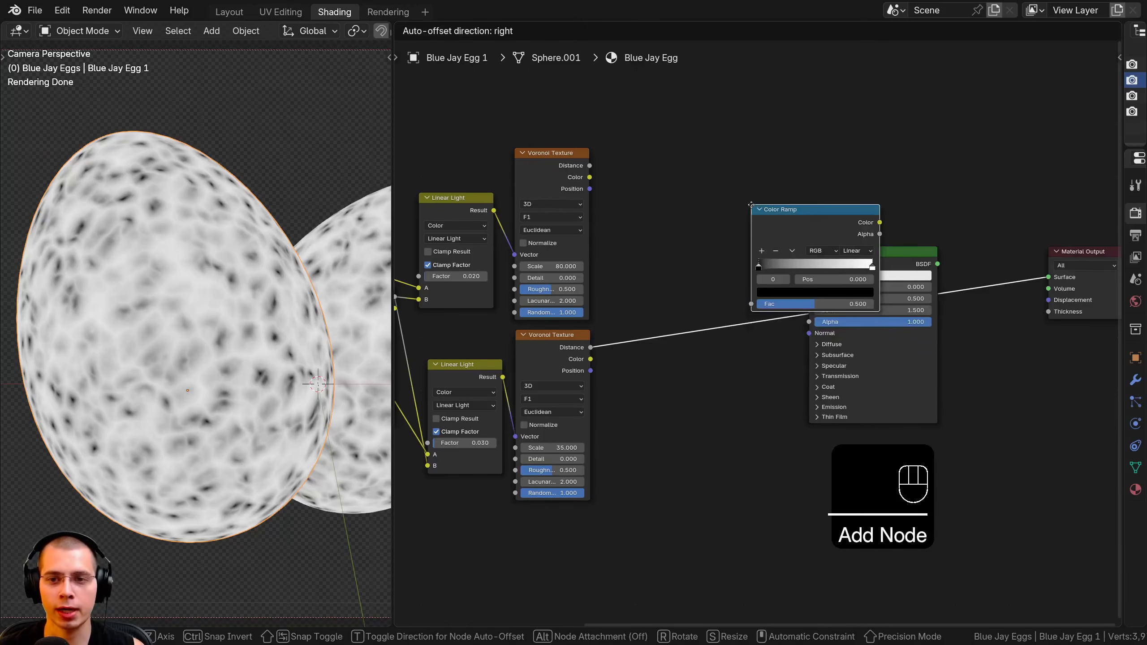
left_click(712, 360)
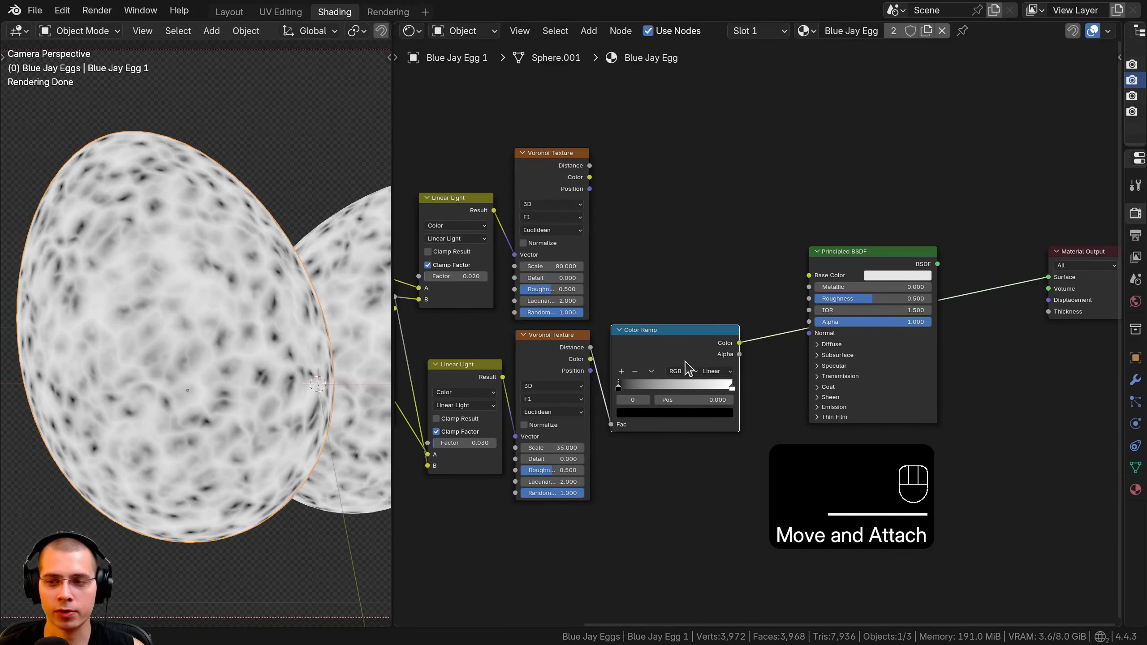
Step: Narrow the Color Ramp's gradient for the large speckles, bringing the white stop close to the black stop at position 0.181
scroll(686, 364, "up", 2)
left_click_drag(554, 341, 579, 340)
left_click_drag(708, 341, 623, 331)
middle_click_drag(623, 332, 594, 328)
scroll(621, 335, "up", 4)
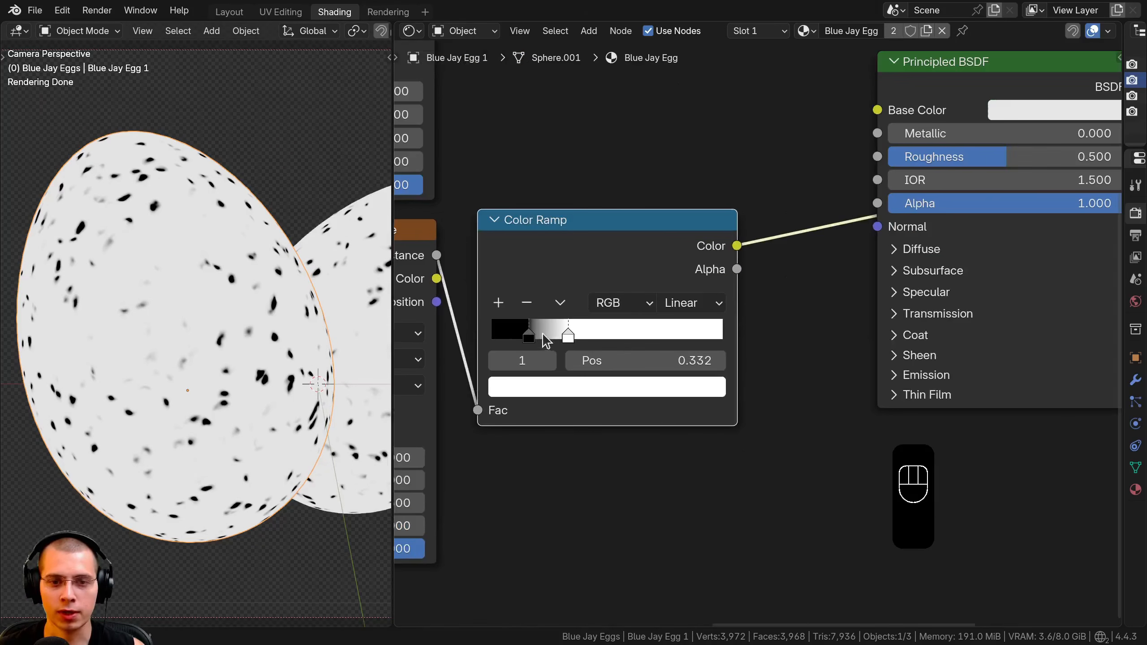
left_click_drag(535, 333, 543, 330)
middle_click_drag(564, 338, 591, 336)
scroll(591, 336, "up", 1)
scroll(594, 342, "up", 1)
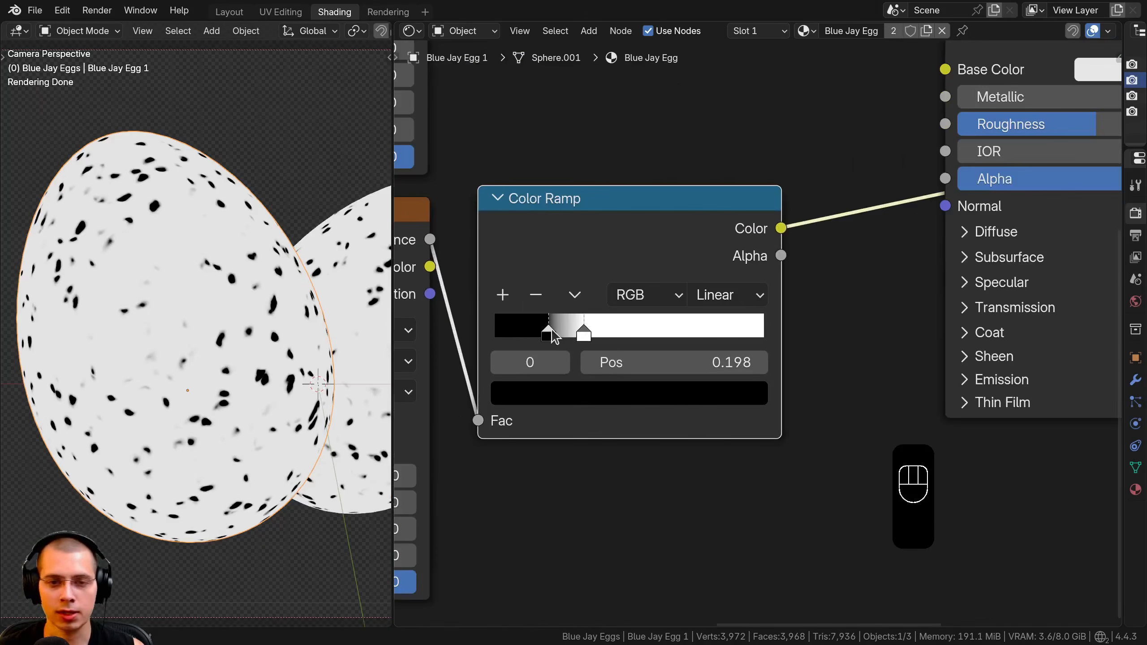
mouse_move(548, 337)
left_mouse_down()
mouse_move(579, 333)
mouse_move(537, 338)
left_mouse_up()
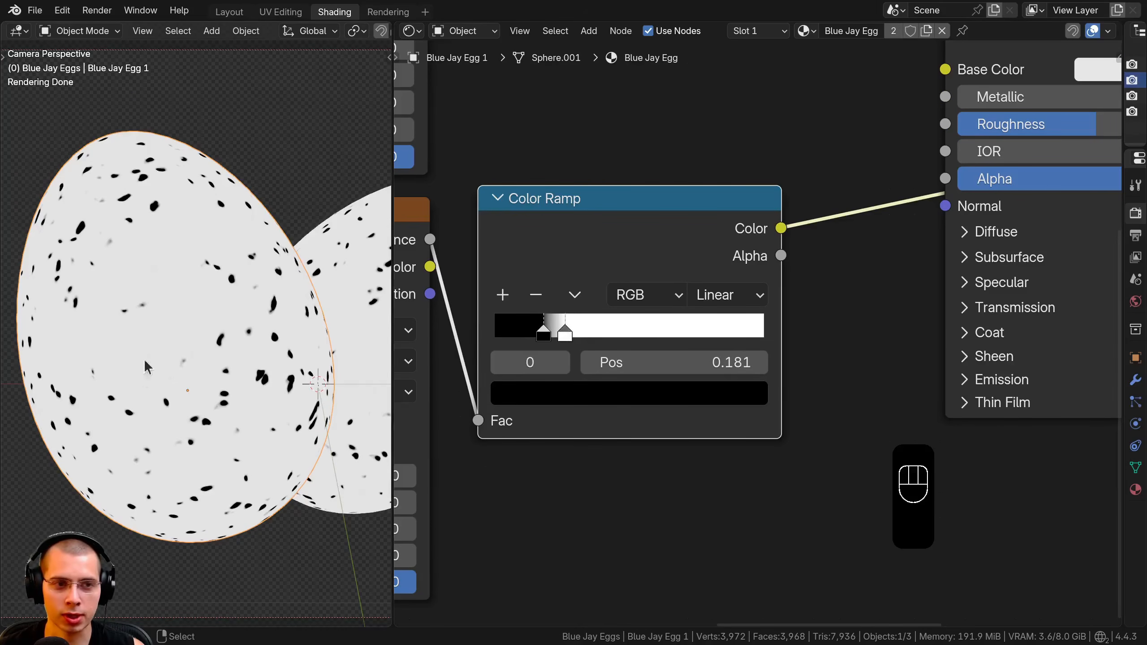
Step: Duplicate the Color Ramp, feed it from the original Voronoi Texture's Distance output and preview it on the egg
scroll(667, 392, "down", 4)
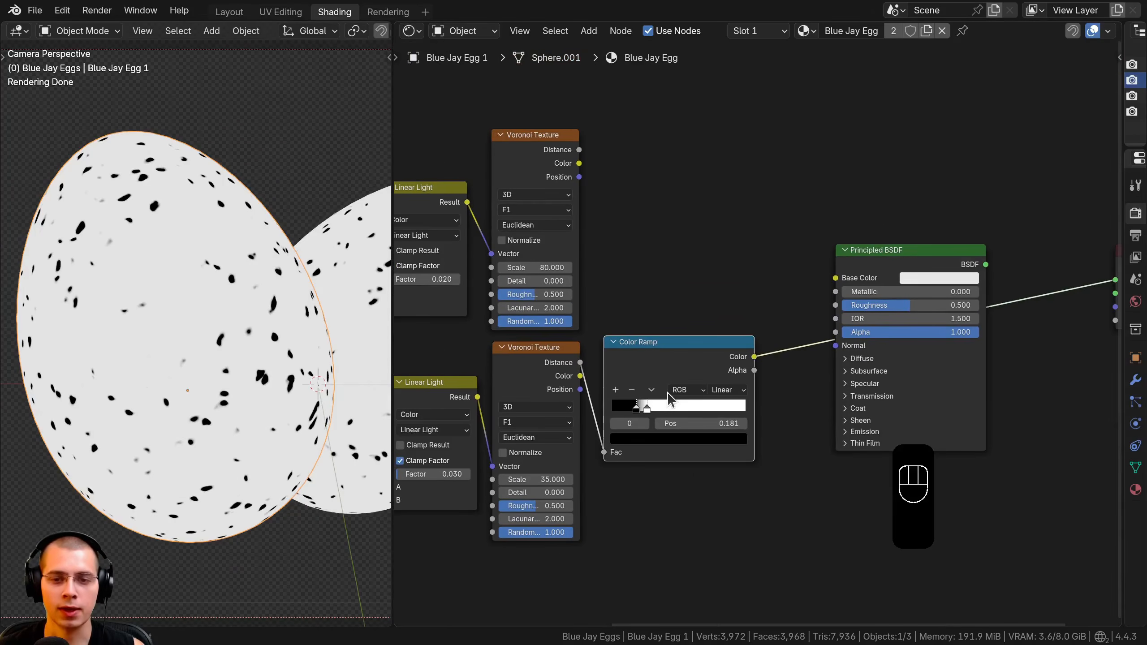
key("shift+d")
left_click(680, 169)
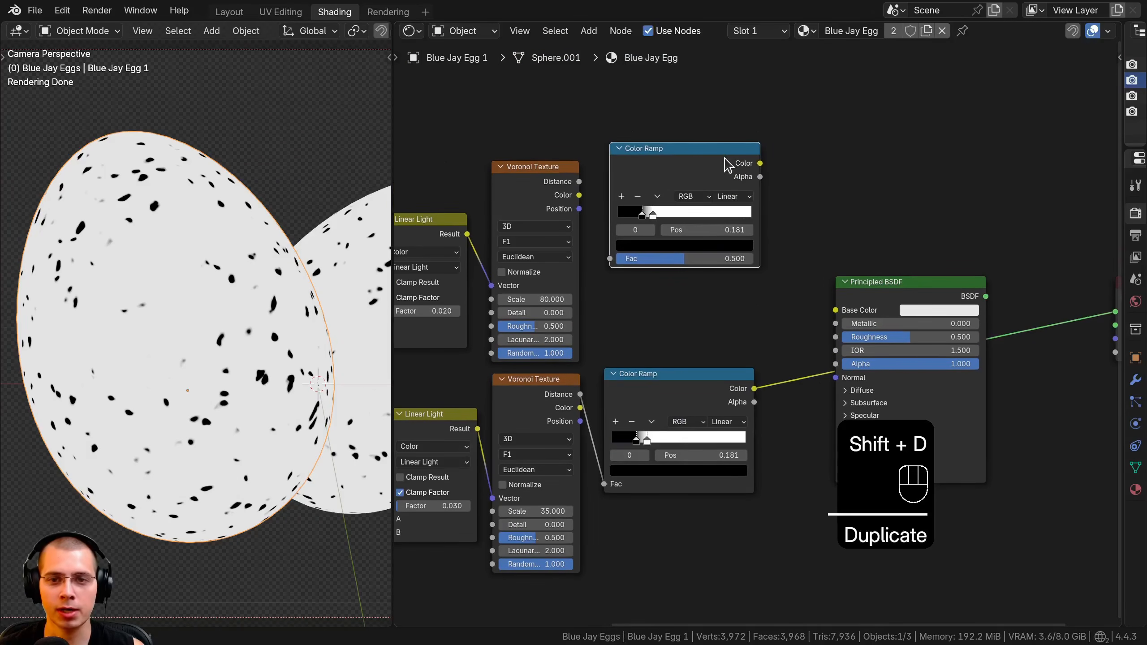
left_click(703, 154, "ctrl+shift")
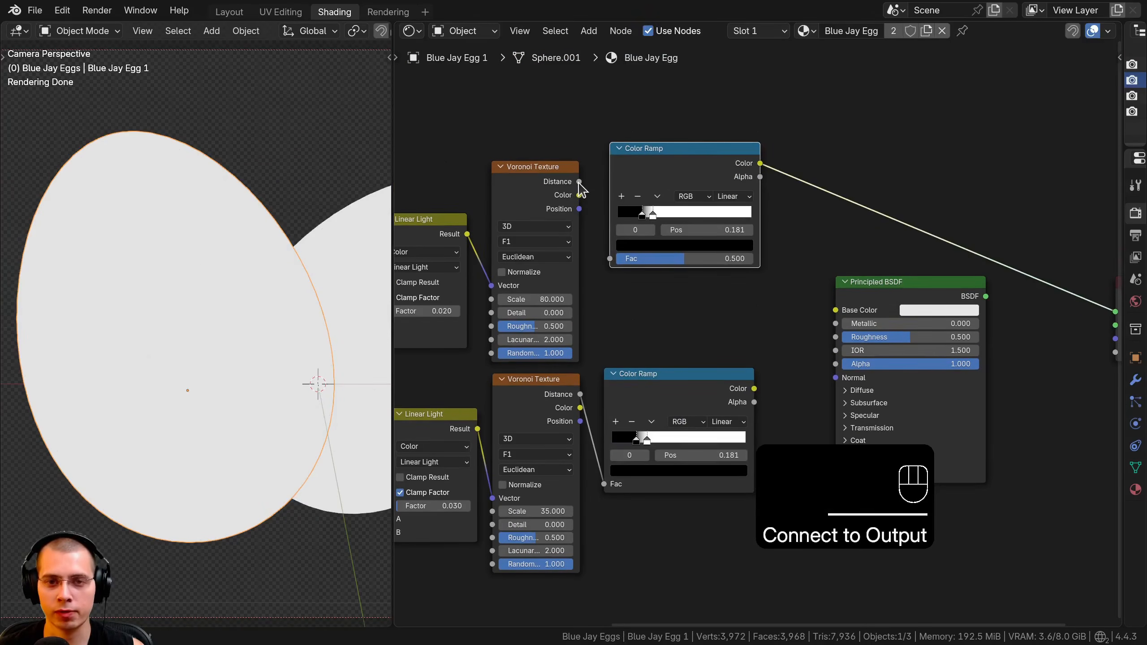
left_click_drag(579, 193, 648, 267)
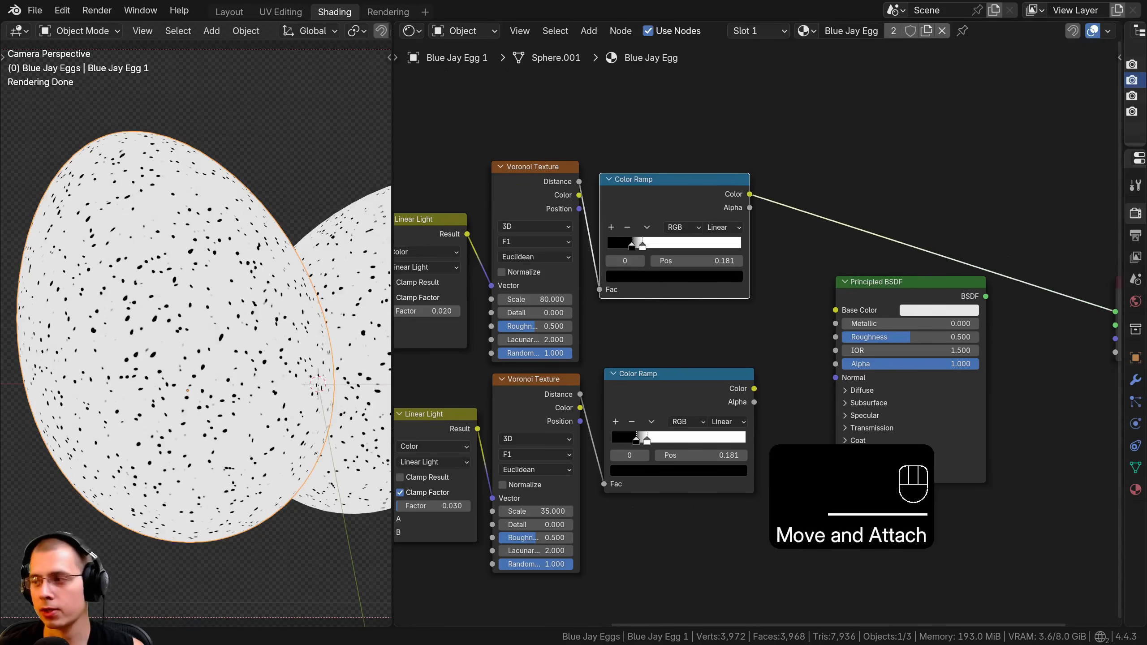
Step: Set the duplicate Color Ramp's white stop to position 0.216 and its black stop to 0.055
scroll(740, 265, "up", 2)
mouse_move(548, 192)
left_mouse_down()
mouse_move(521, 189)
mouse_move(564, 194)
left_mouse_up()
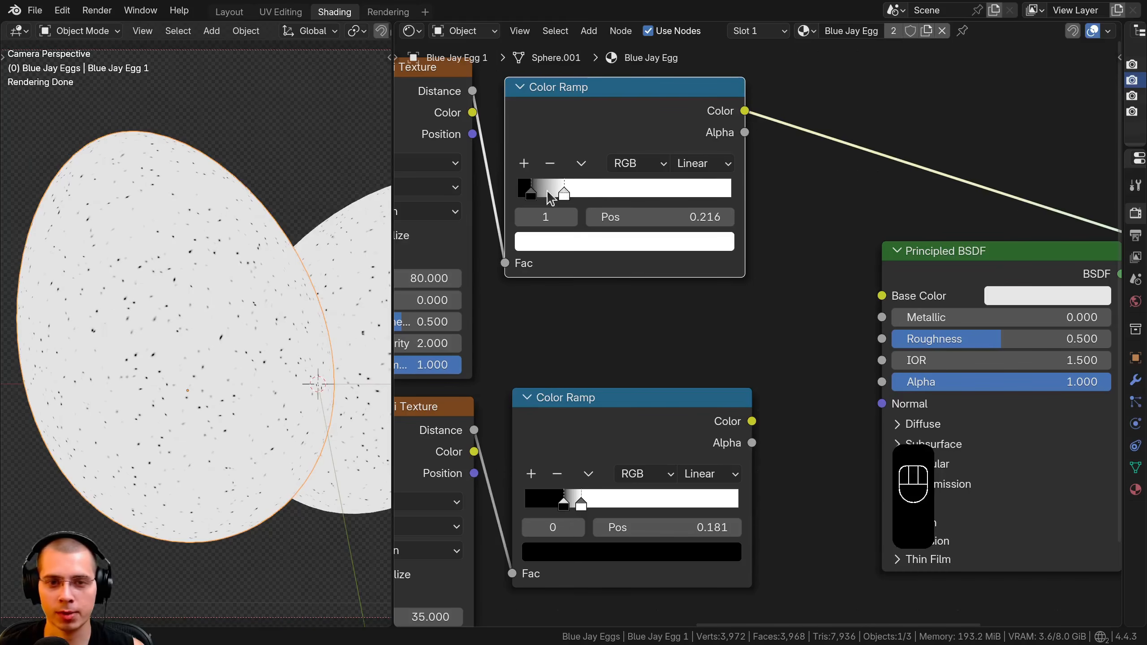
left_click(531, 195)
Step: Compare the speckles by previewing the large-speckle Color Ramp and returning the preview to the small-speckle one
scroll(622, 361, "down", 3)
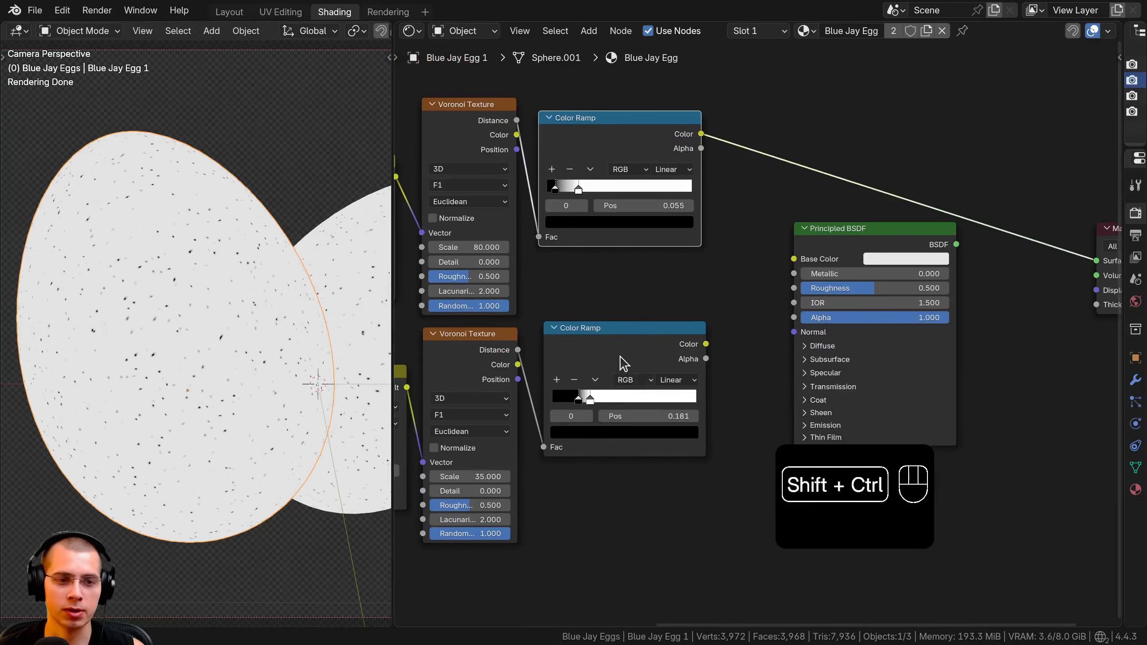
left_click(622, 361, "ctrl+shift")
left_click(631, 149, "ctrl+shift")
scroll(632, 144, "down", 2)
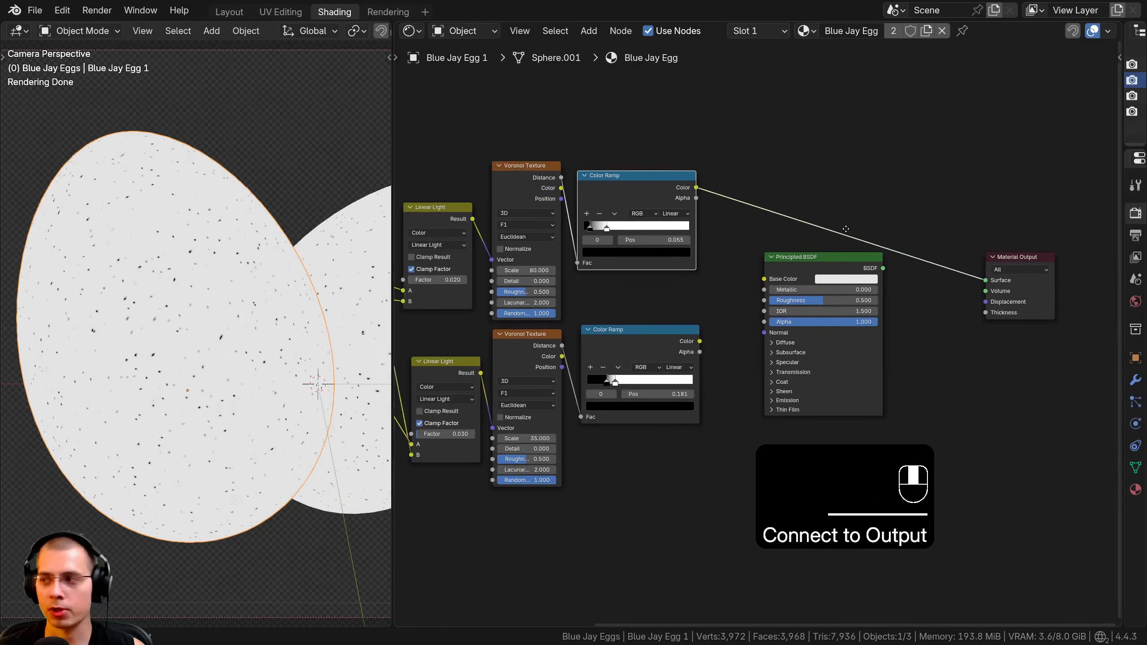
Step: Insert a Mix Color node after the small-speckle Color Ramp
scroll(808, 156, "up", 2)
middle_click_drag(786, 149, 742, 181)
key("shift+a")
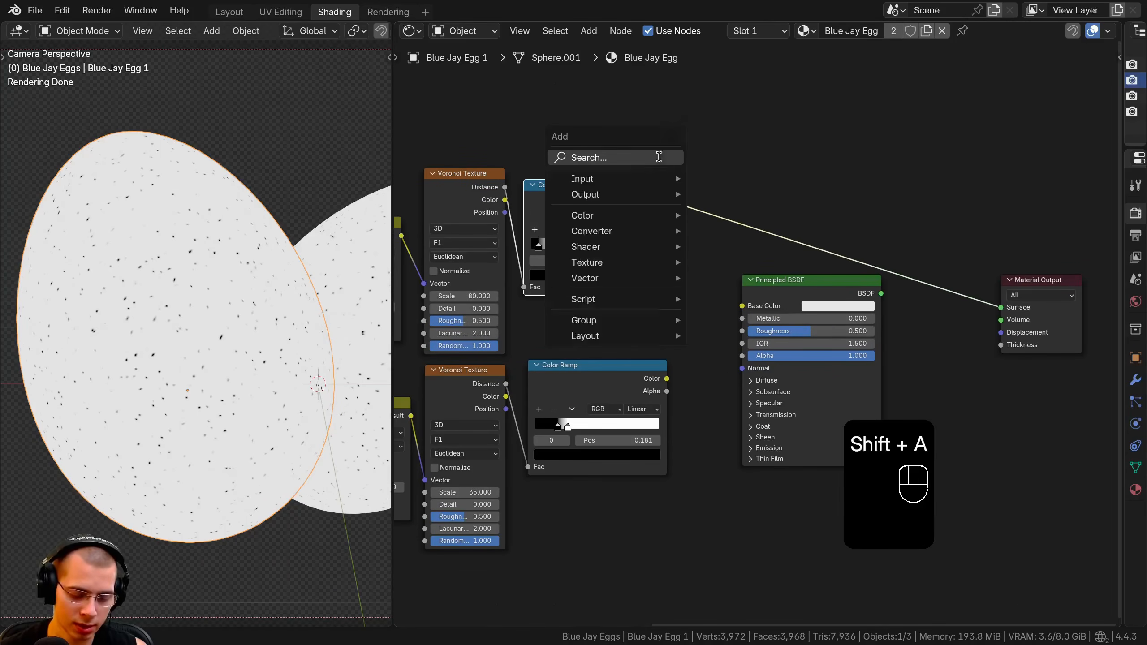
type("mix")
left_click(704, 201)
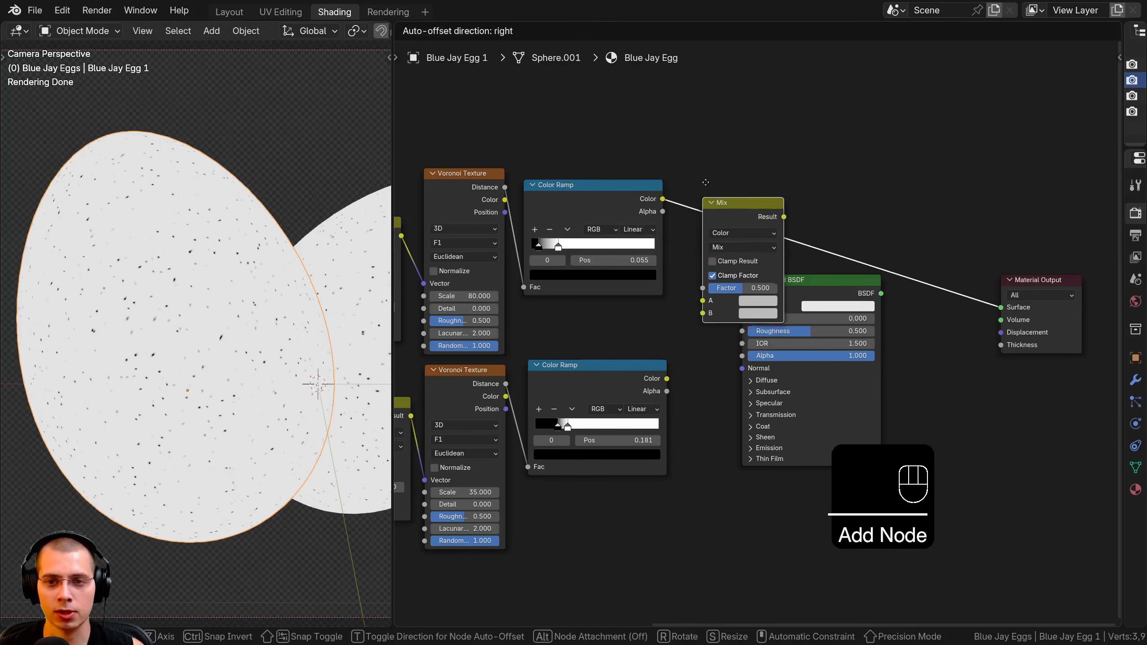
left_click_drag(712, 163, 716, 167)
Step: Move the small-speckle Color Ramp's Color link to the Mix node's Factor and space out the nodes
scroll(691, 174, "up", 4)
middle_click_drag(656, 179, 649, 271)
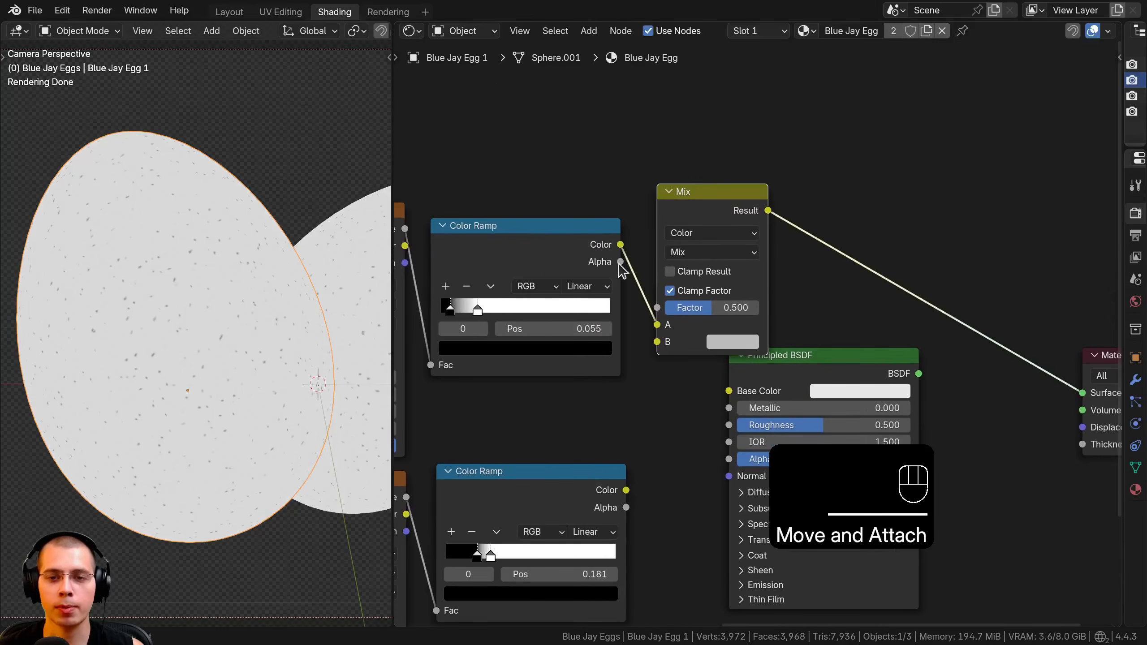
mouse_move(662, 322)
left_mouse_down()
mouse_move(629, 316)
mouse_move(655, 309)
left_mouse_up()
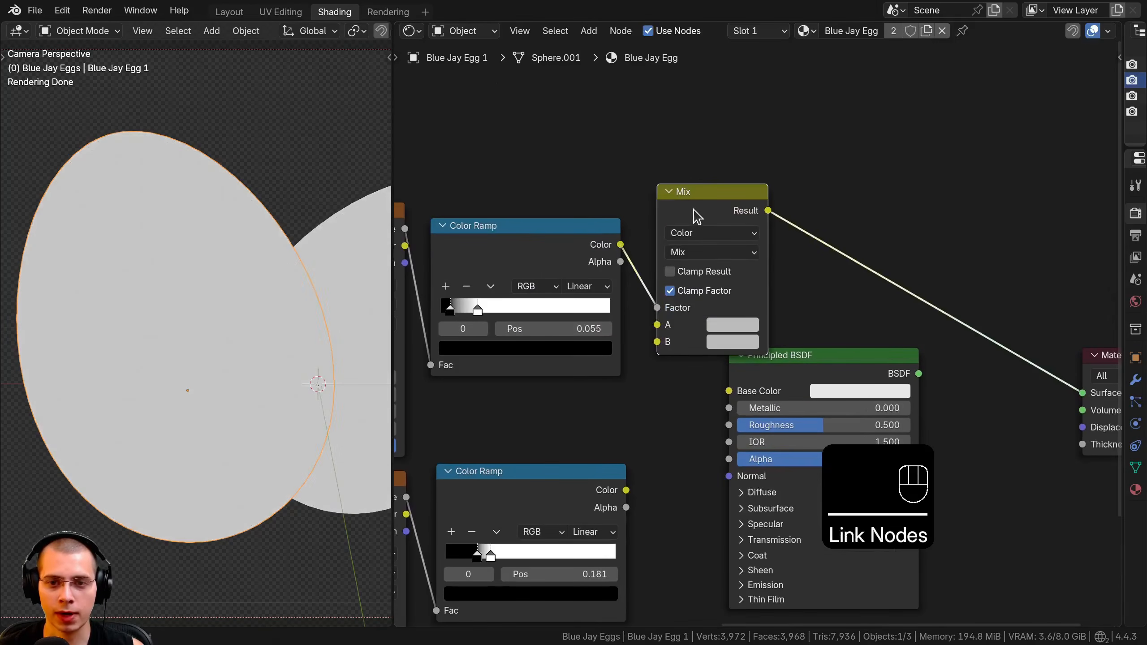
left_click_drag(692, 210, 683, 226)
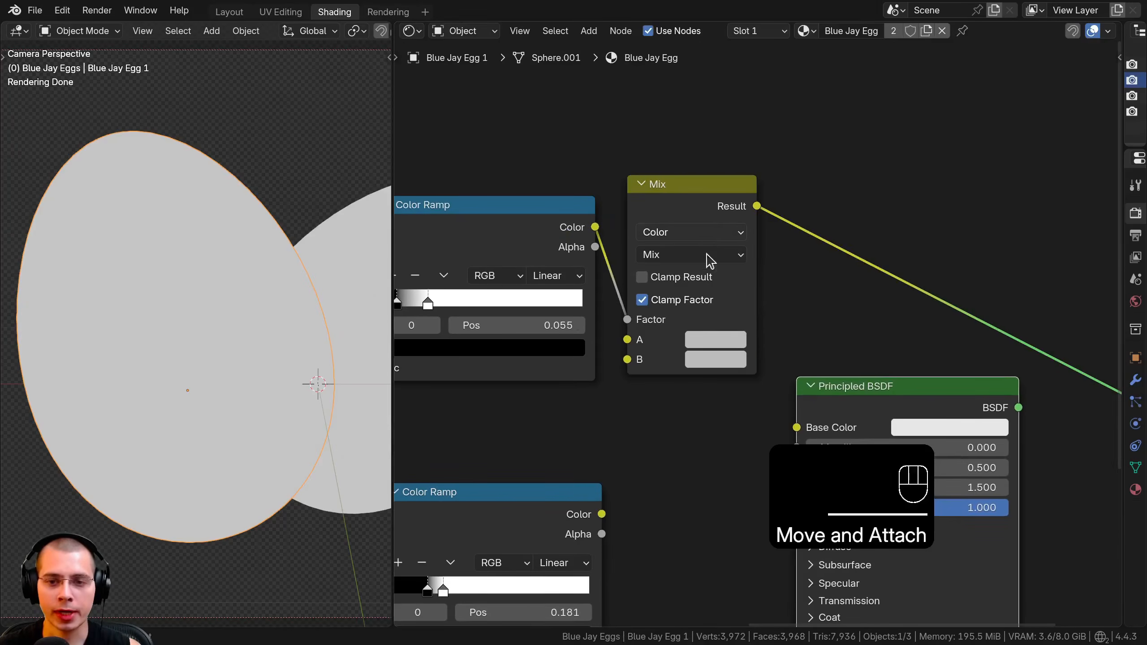
Step: Set the Mix node's color A to dark blue #505F81FF and color B to light blue #80A9CEFF
scroll(702, 351, "up", 2)
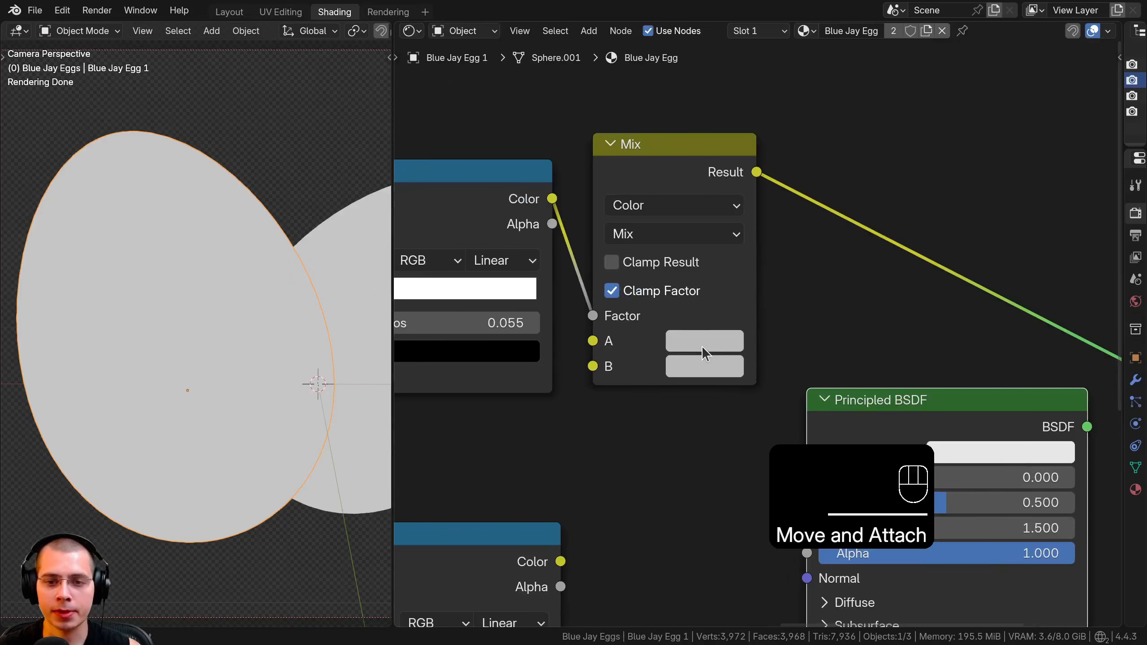
left_click(701, 341)
left_click(790, 89)
mouse_move(790, 89)
left_mouse_down()
mouse_move(799, 74)
mouse_move(780, 94)
left_mouse_up()
scroll(796, 82, "down", 1)
left_click(685, 360)
scroll(780, 95, "up", 1)
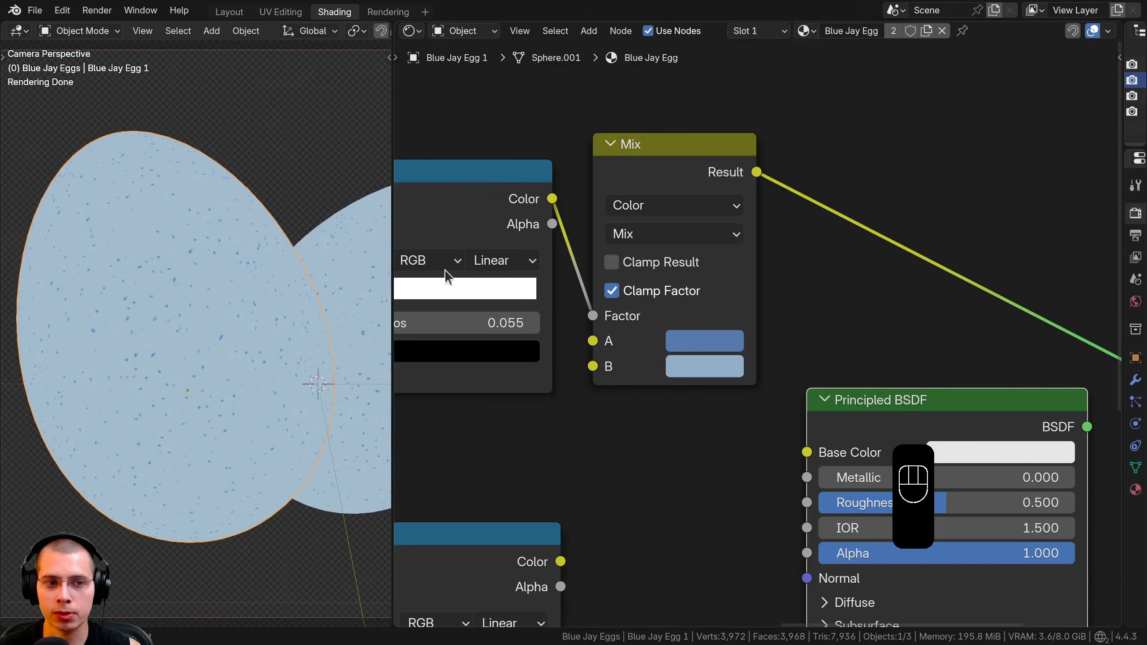
middle_click_drag(687, 422, 683, 288)
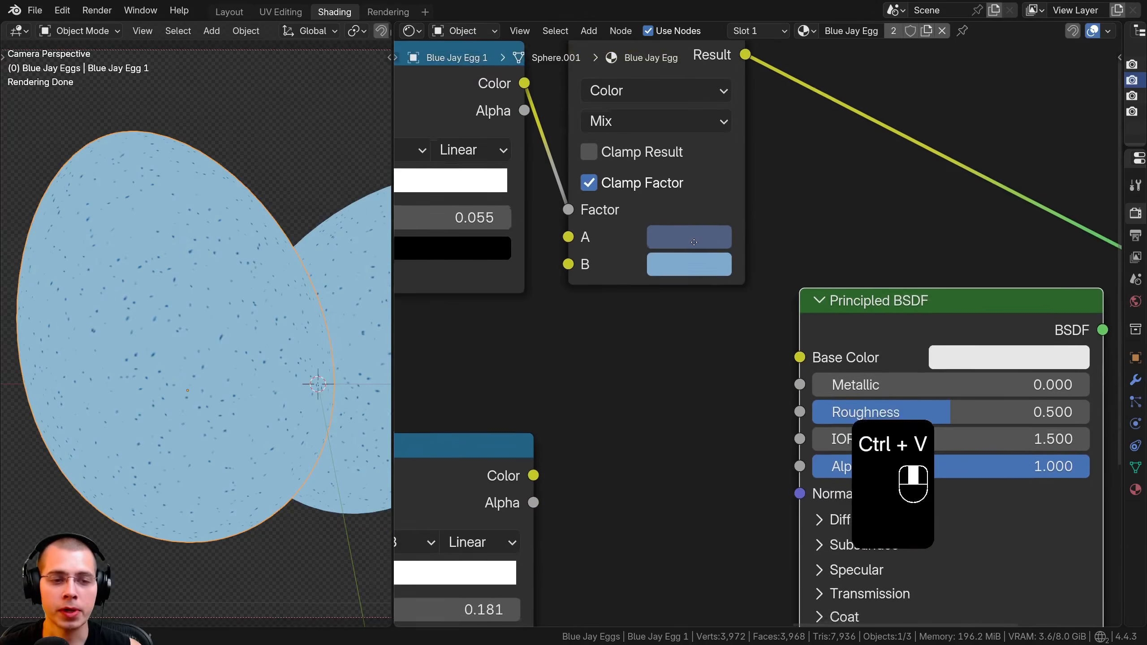
scroll(682, 306, "down", 1)
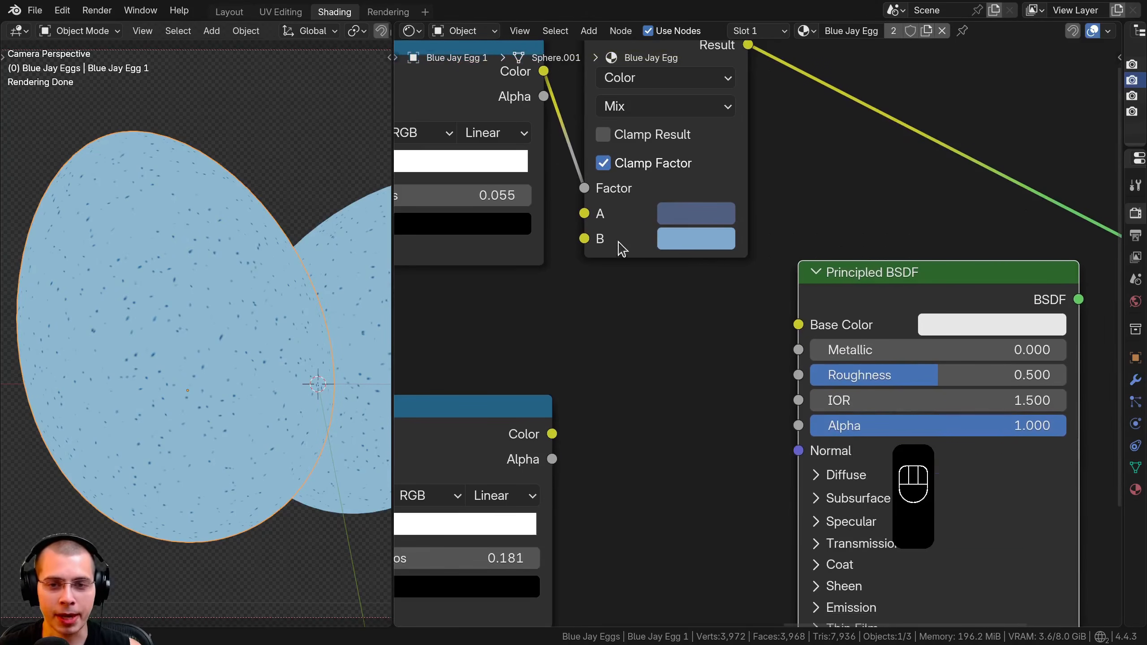
left_click(691, 217)
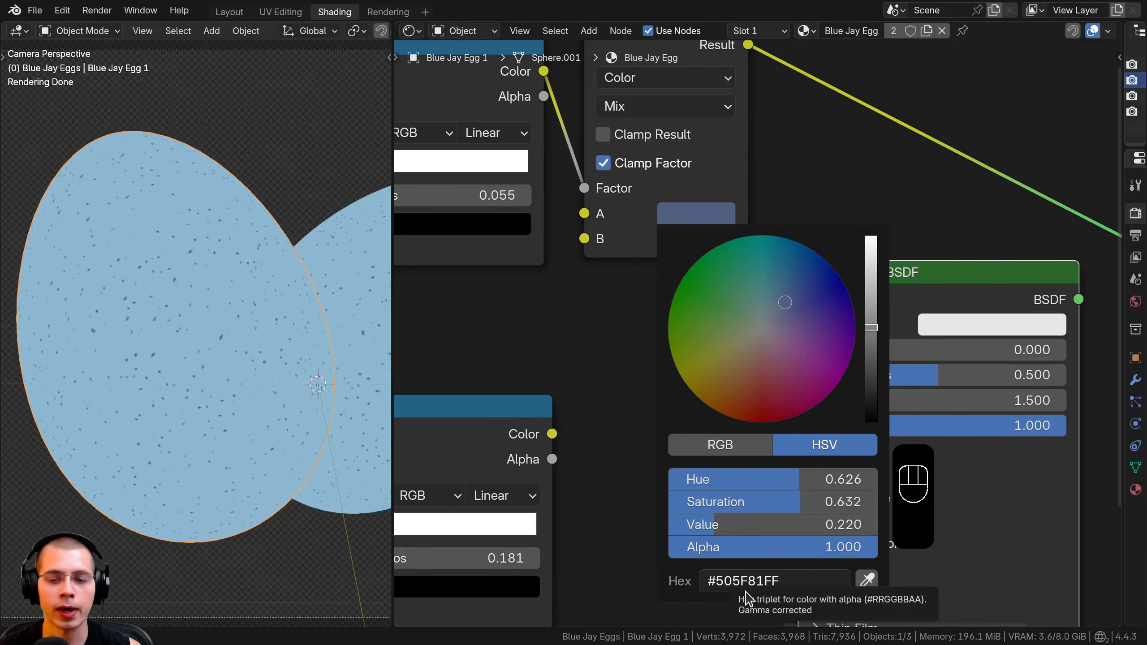
left_click(672, 237)
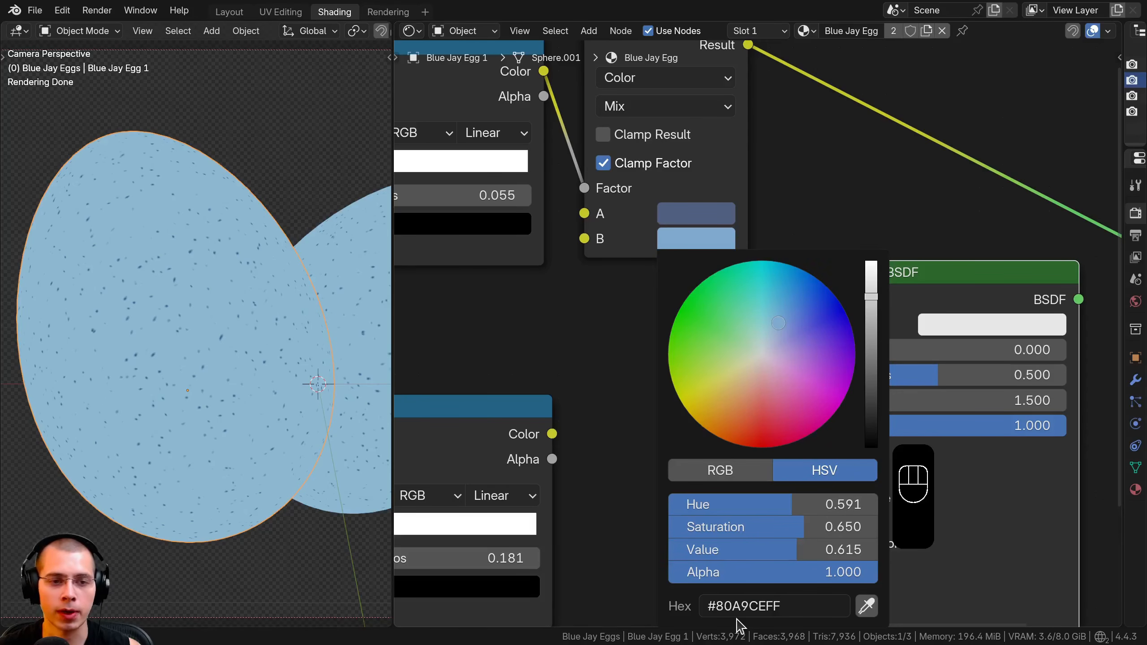
Step: Link the Mix node's Result to the Principled BSDF's Base Color and connect the shader to the Material Output
scroll(582, 318, "down", 5)
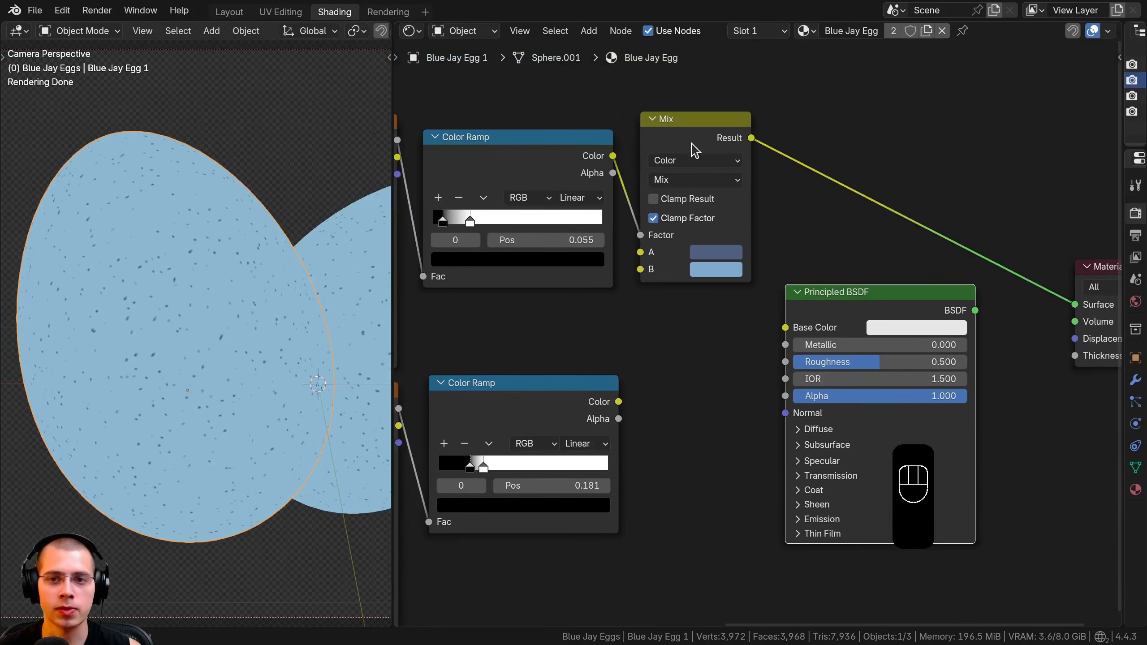
left_click_drag(691, 144, 786, 327)
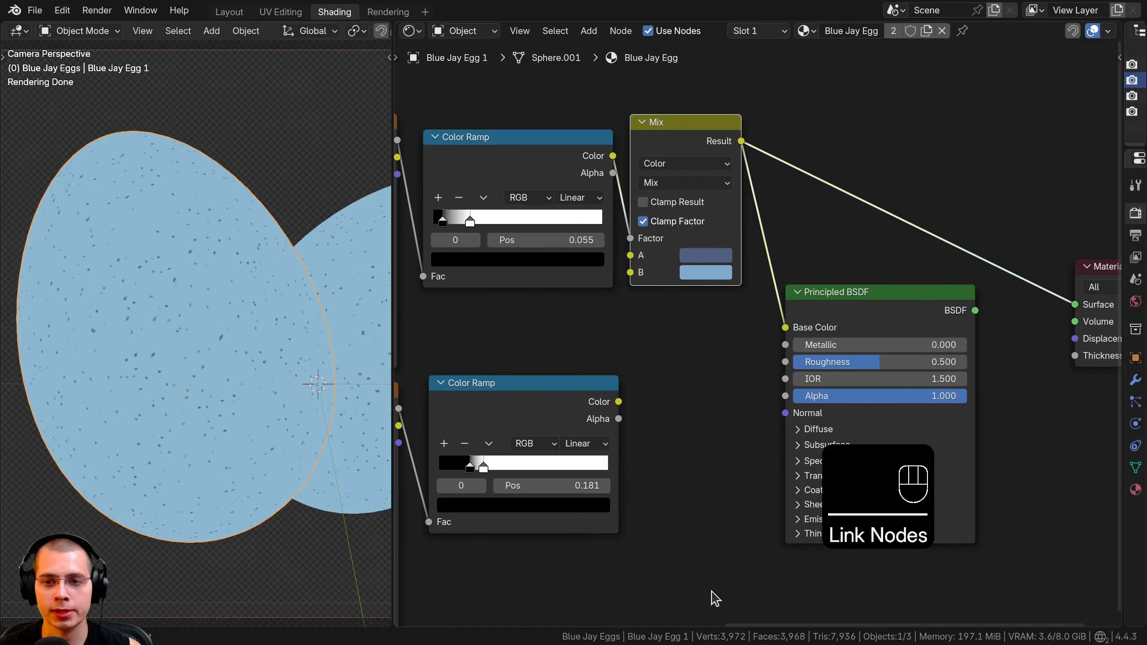
left_click(889, 296, "ctrl+shift")
left_click_drag(890, 295, 944, 228)
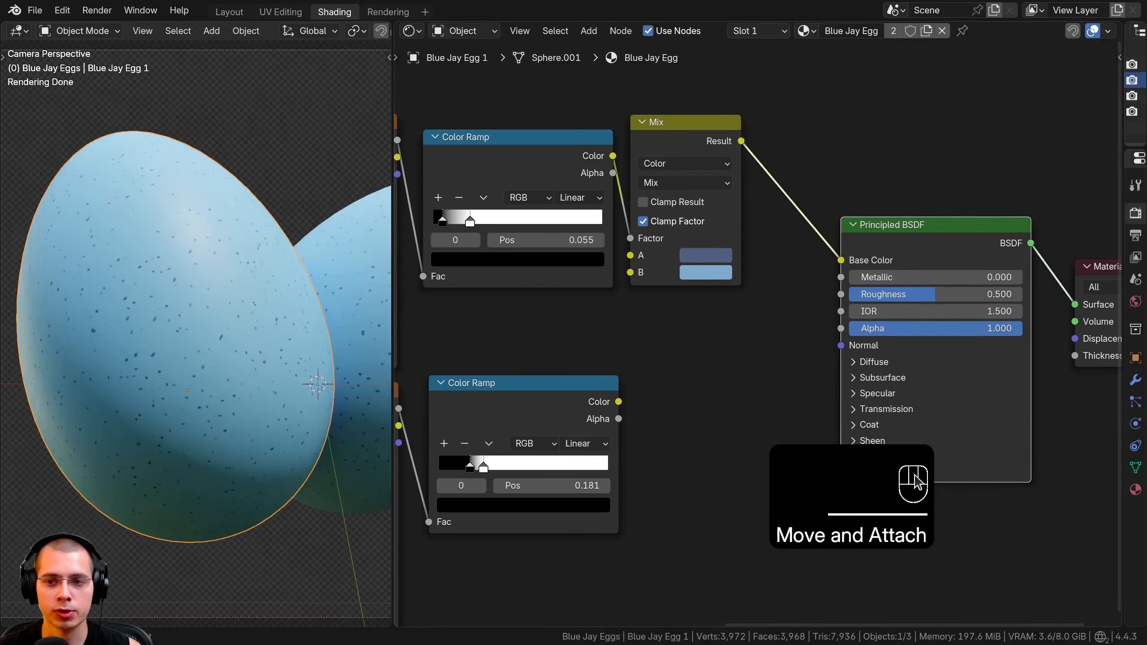
Step: Set the Principled BSDF's Roughness to 0.35
scroll(943, 276, "up", 1)
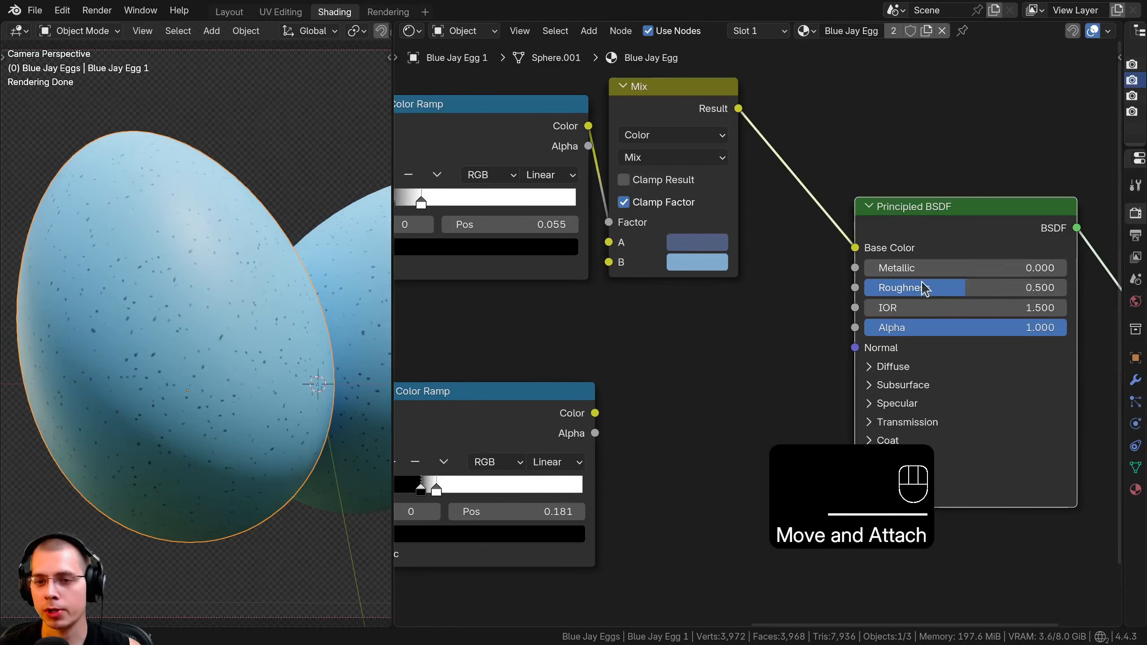
double_click(955, 288)
type(".35")
key("Return")
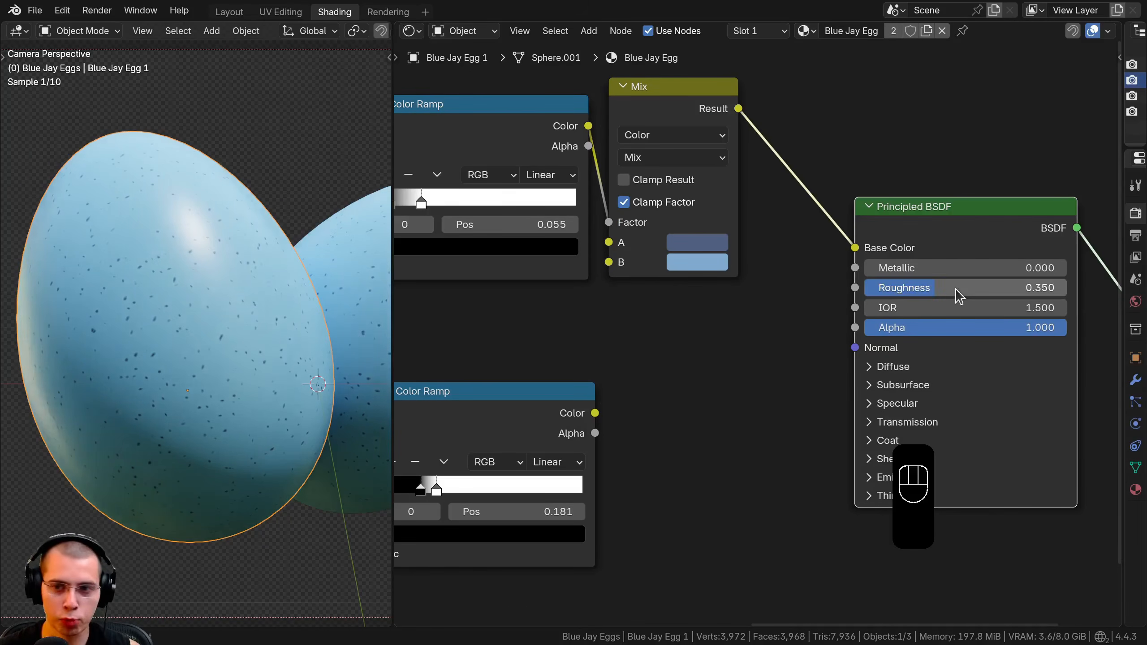
Step: Move the Principled BSDF and Material Output together to make room after the Mix node
scroll(760, 249, "down", 2)
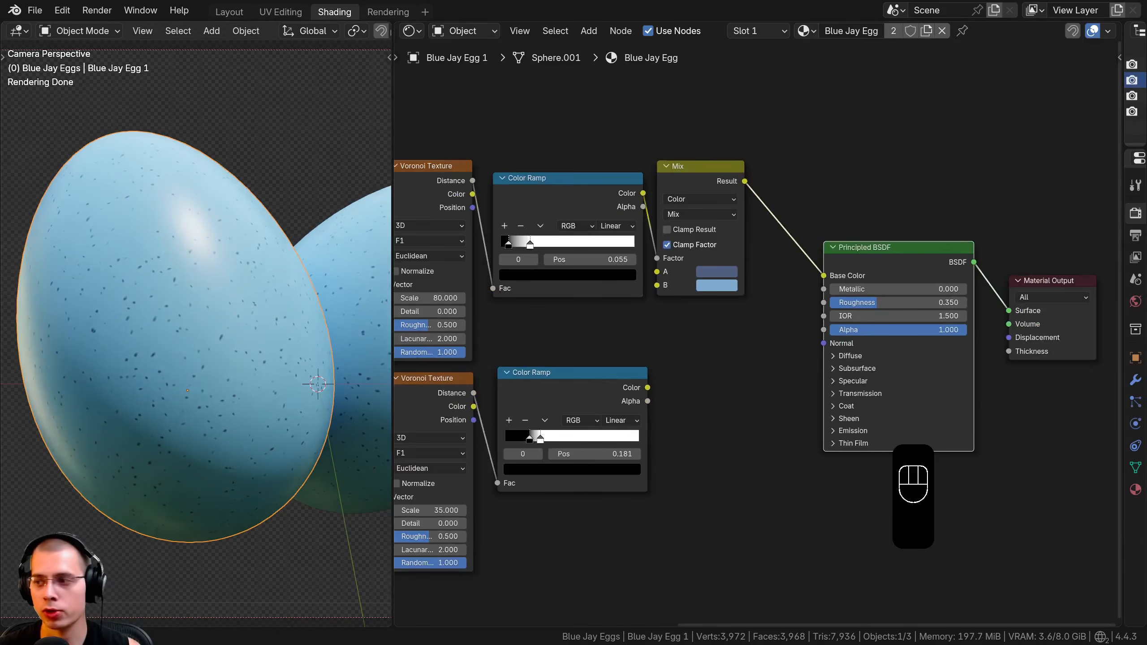
scroll(628, 375, "up", 1)
middle_click_drag(689, 350, 632, 361)
left_click_drag(867, 131, 1098, 376)
key("g")
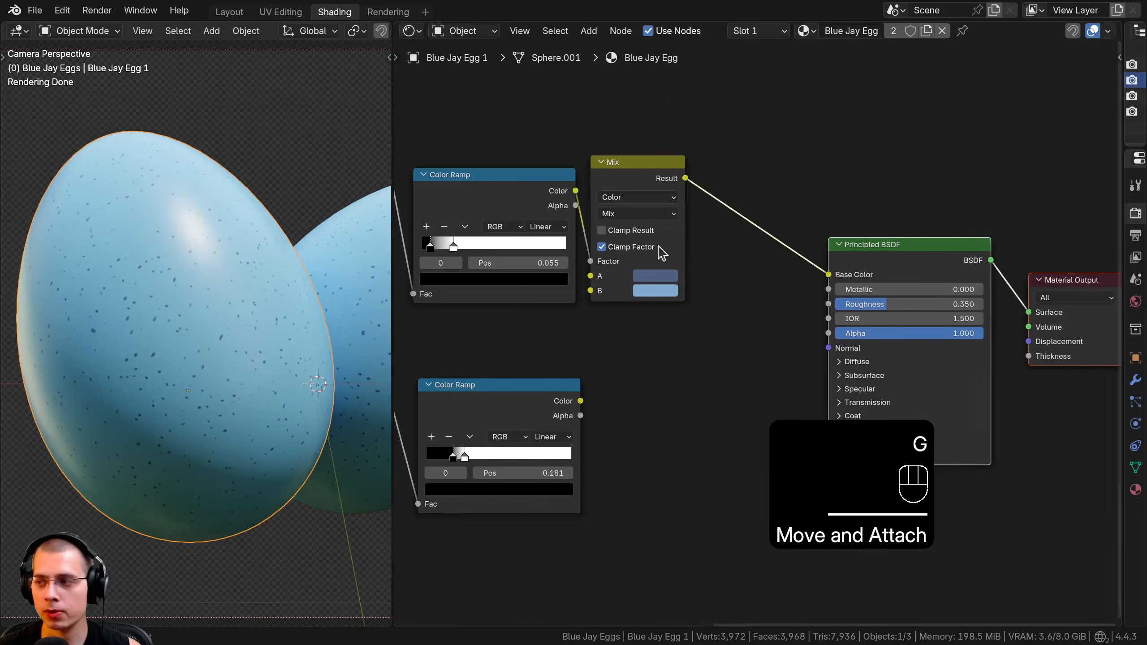
Step: Duplicate the Mix node and insert the copy between the first Mix node and the Principled BSDF
left_click(632, 186)
key("shift+d")
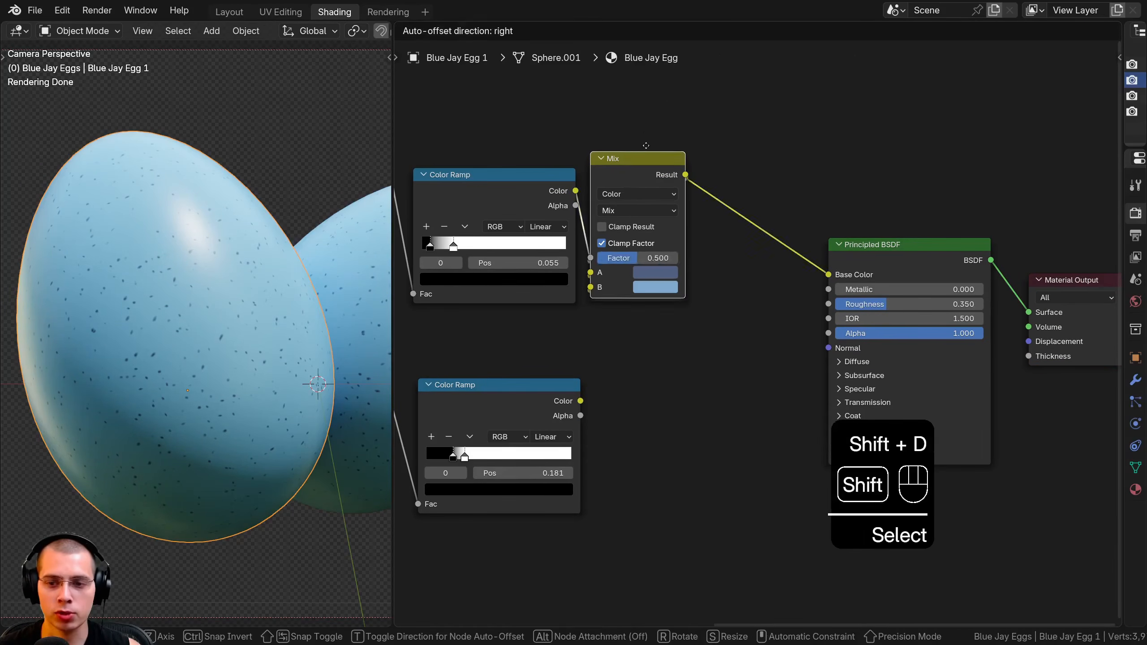
left_click(748, 212)
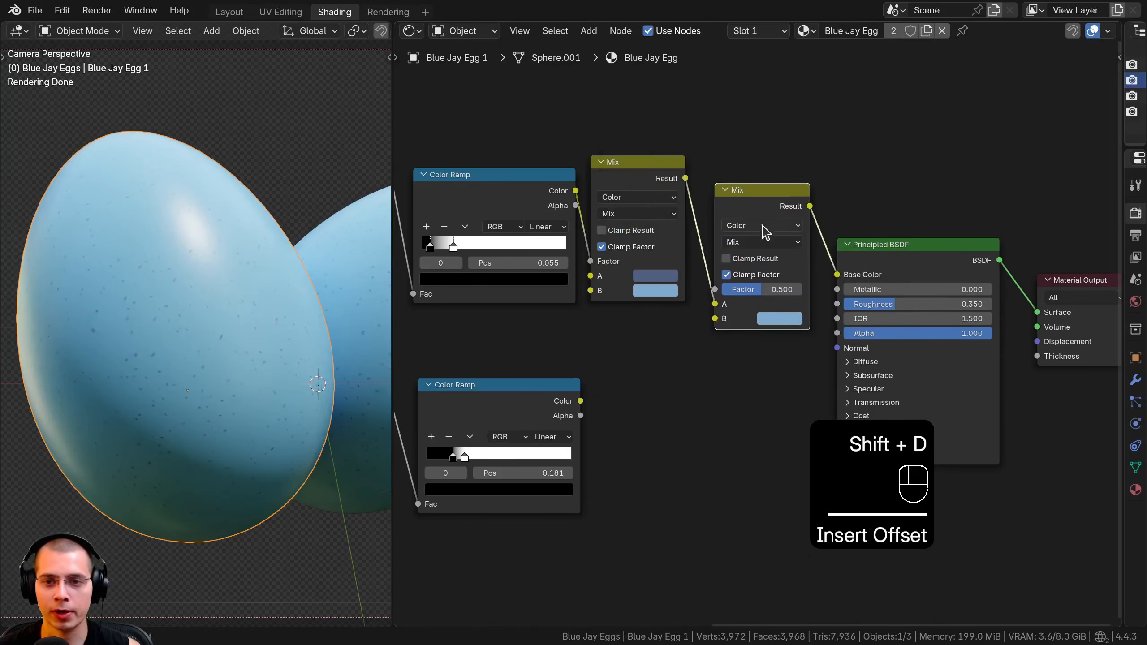
Step: Link the lower Color Ramp's Color to the second Mix node's Factor and move the first Mix's Result link to its B input
middle_click_drag(516, 402, 533, 394)
left_click(532, 387)
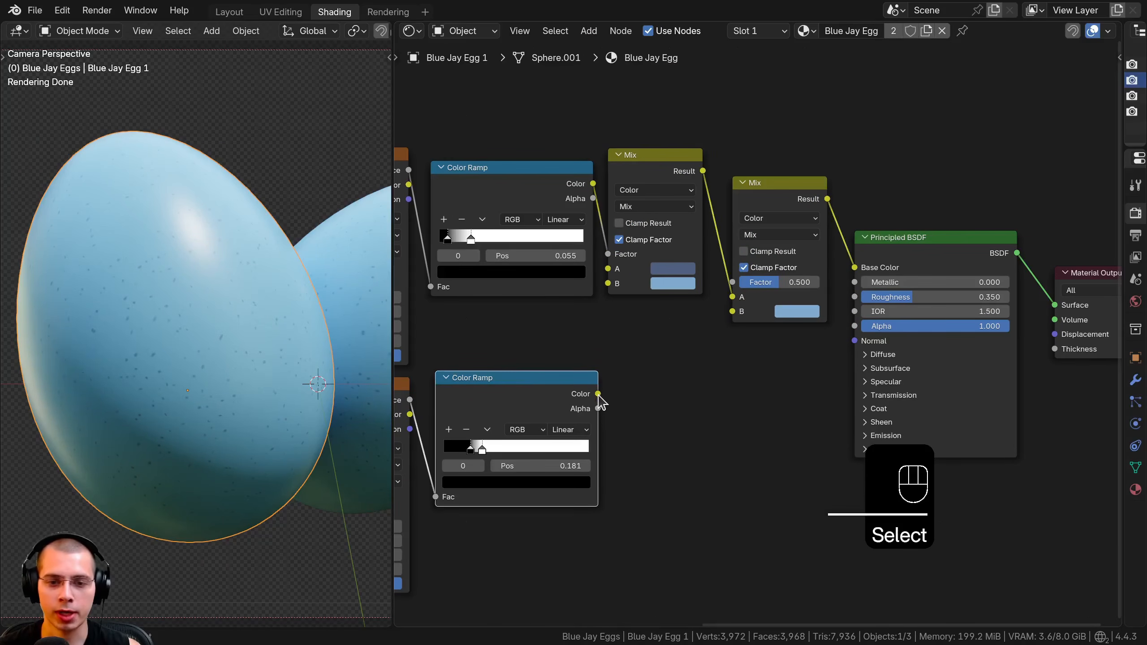
left_click_drag(597, 394, 654, 291)
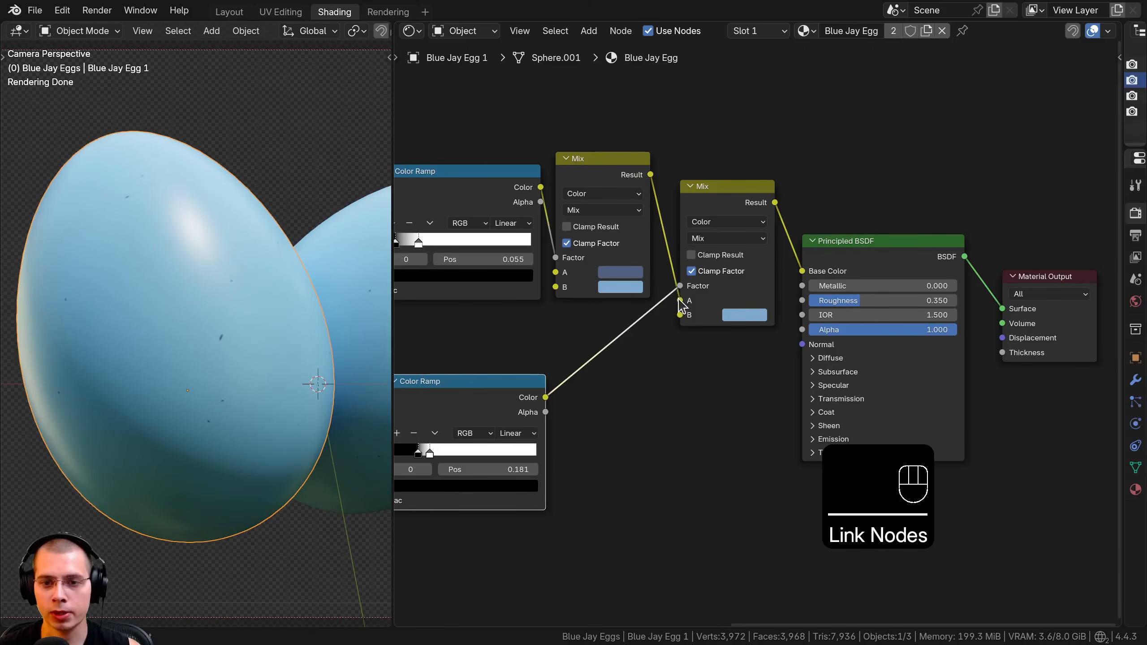
left_click_drag(682, 305, 716, 322)
scroll(716, 322, "up", 1)
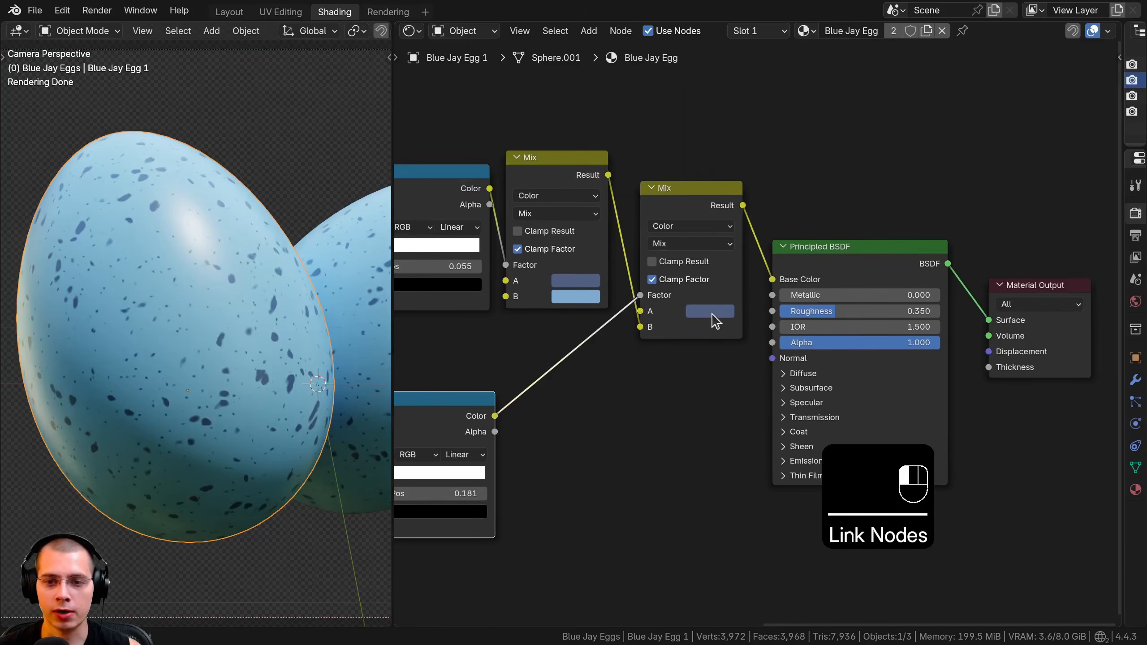
Step: Set the second Mix node's A color to brown with hex value 5B4334
left_click(714, 321)
left_click_drag(749, 152, 769, 114)
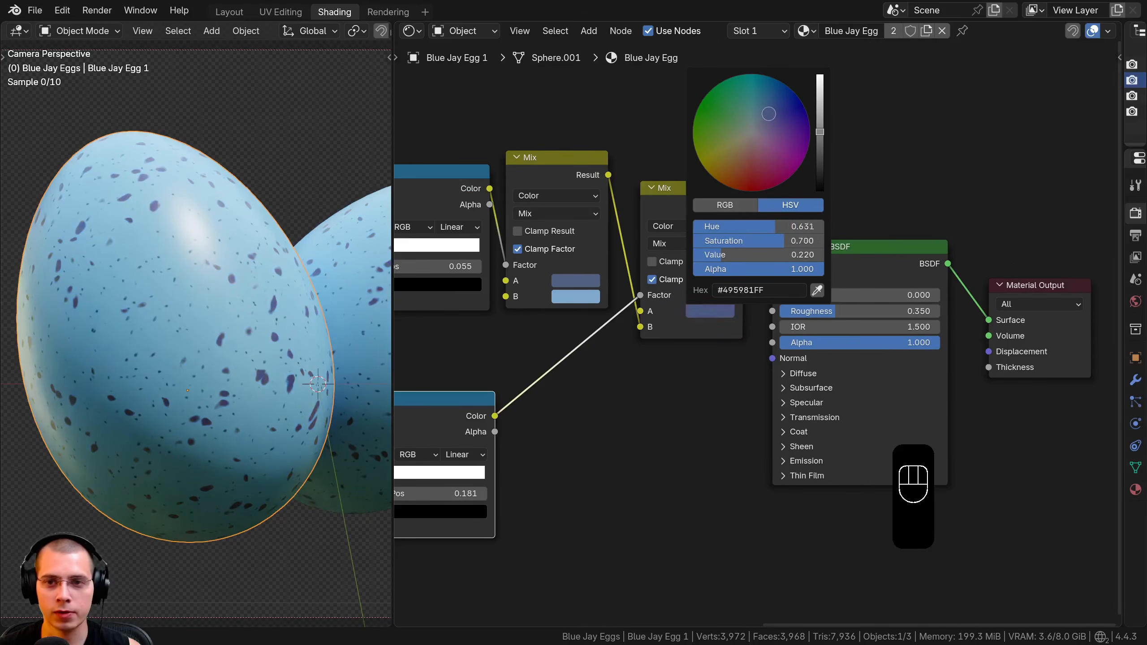
scroll(718, 294, "up", 2)
key("ctrl+v")
left_click(718, 293)
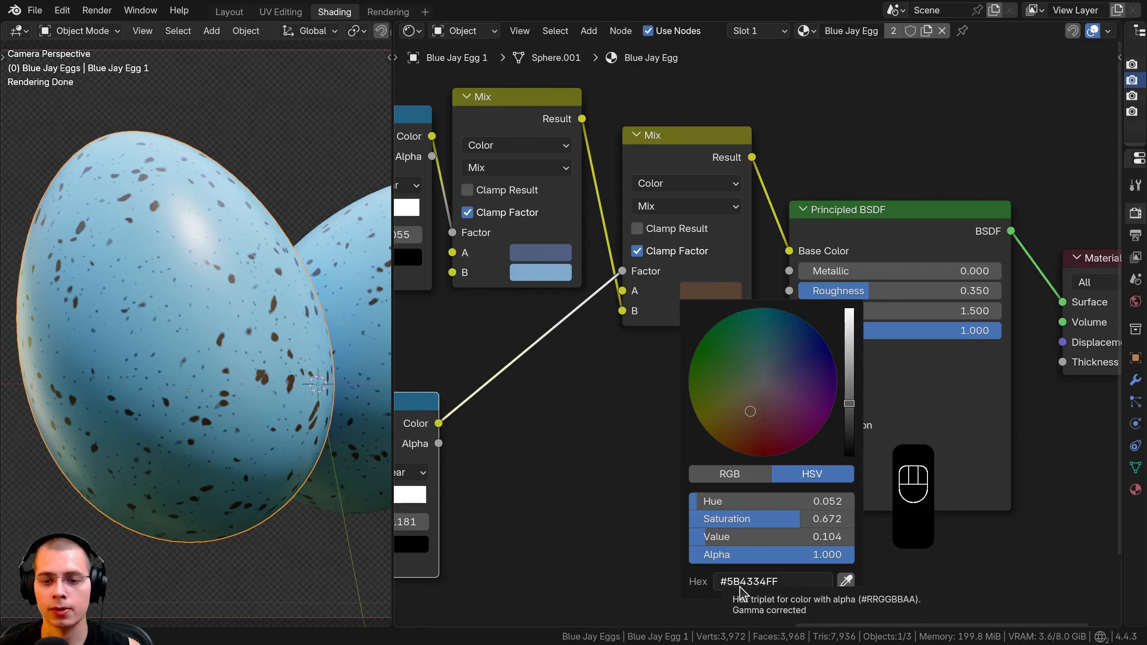
scroll(235, 164, "up", 2)
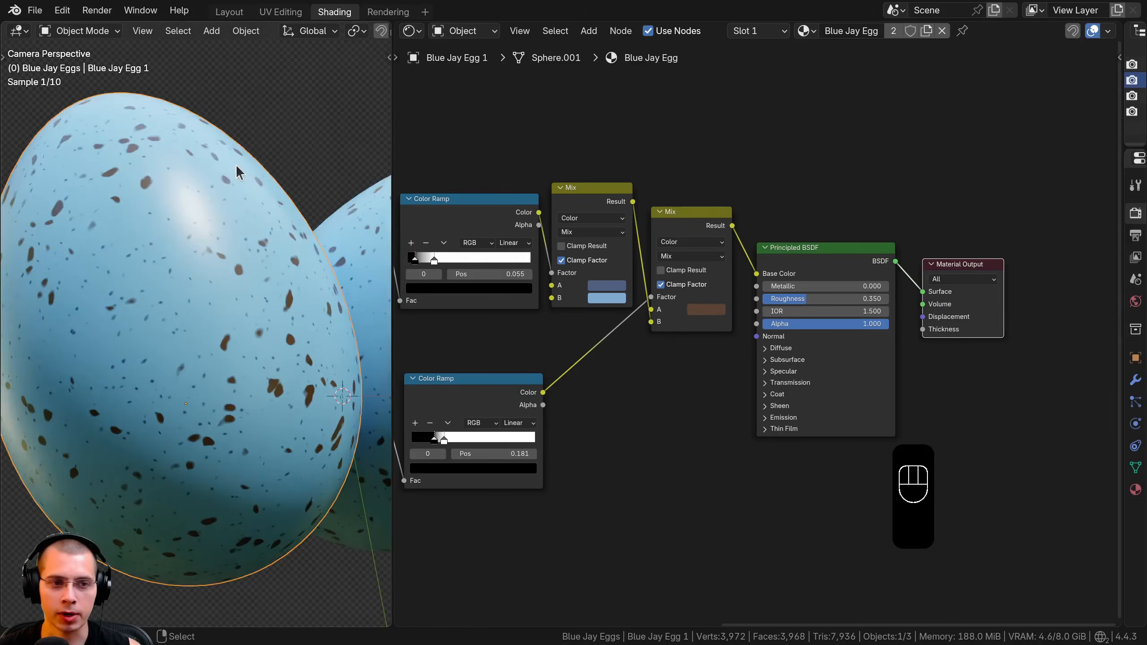
middle_click_drag(193, 156, 189, 170, "shift")
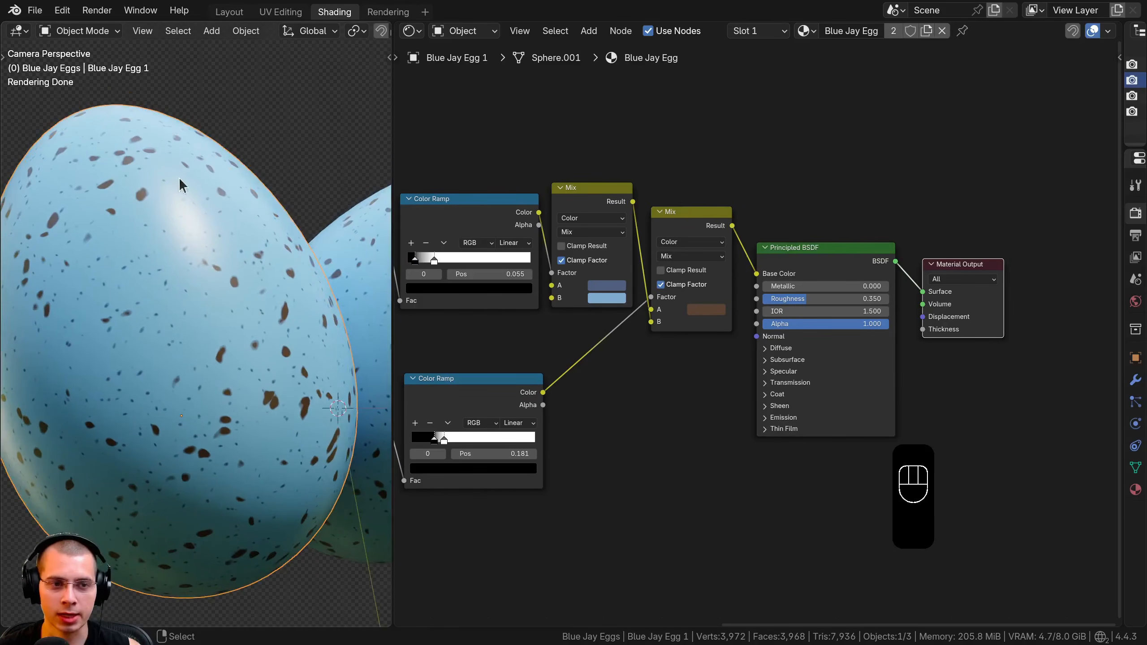
Step: Add a Noise Texture below the lower Color Ramp and link the Mapping node's Vector to its Vector input
middle_click_drag(538, 409, 561, 362)
key("shift+a")
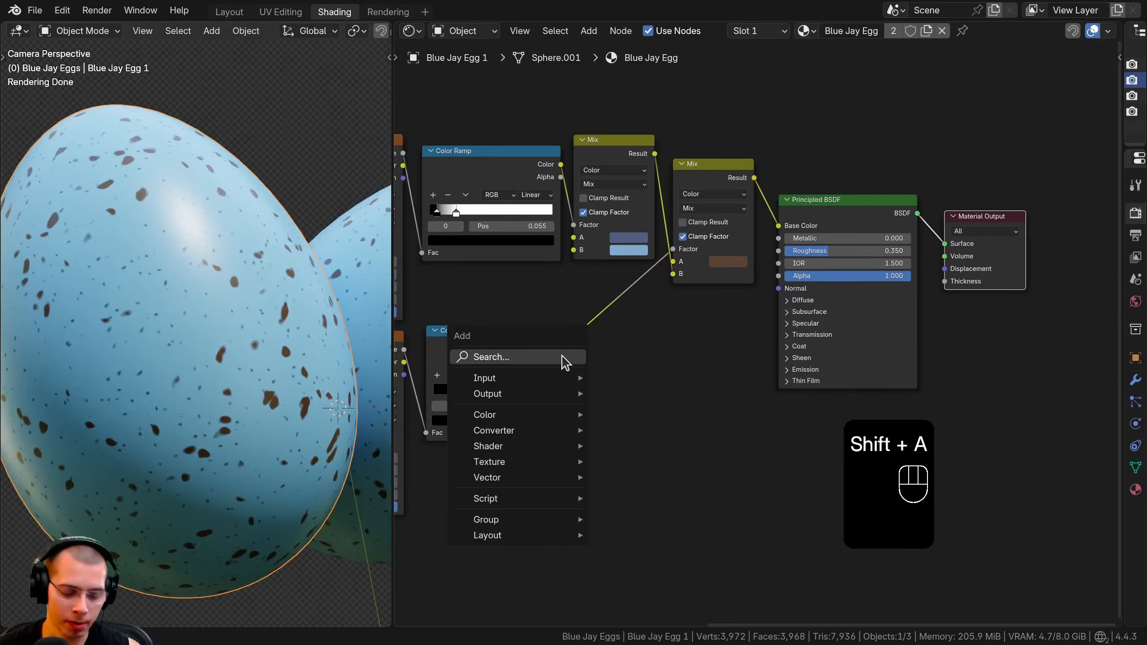
type("noise")
key("Return")
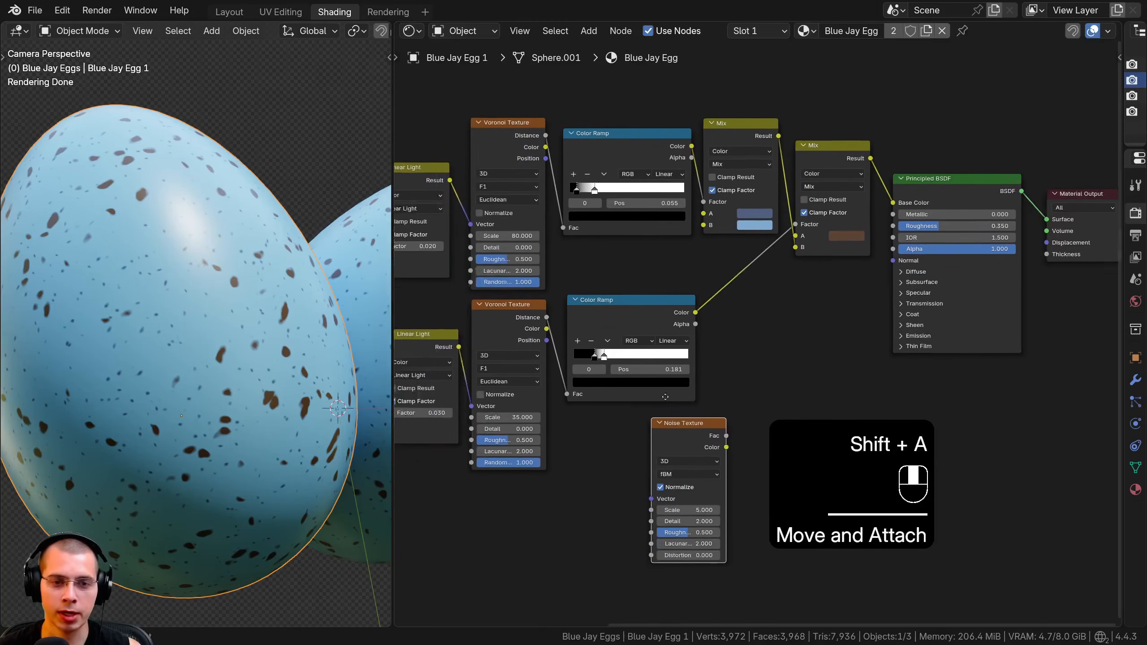
scroll(510, 235, "up", 2)
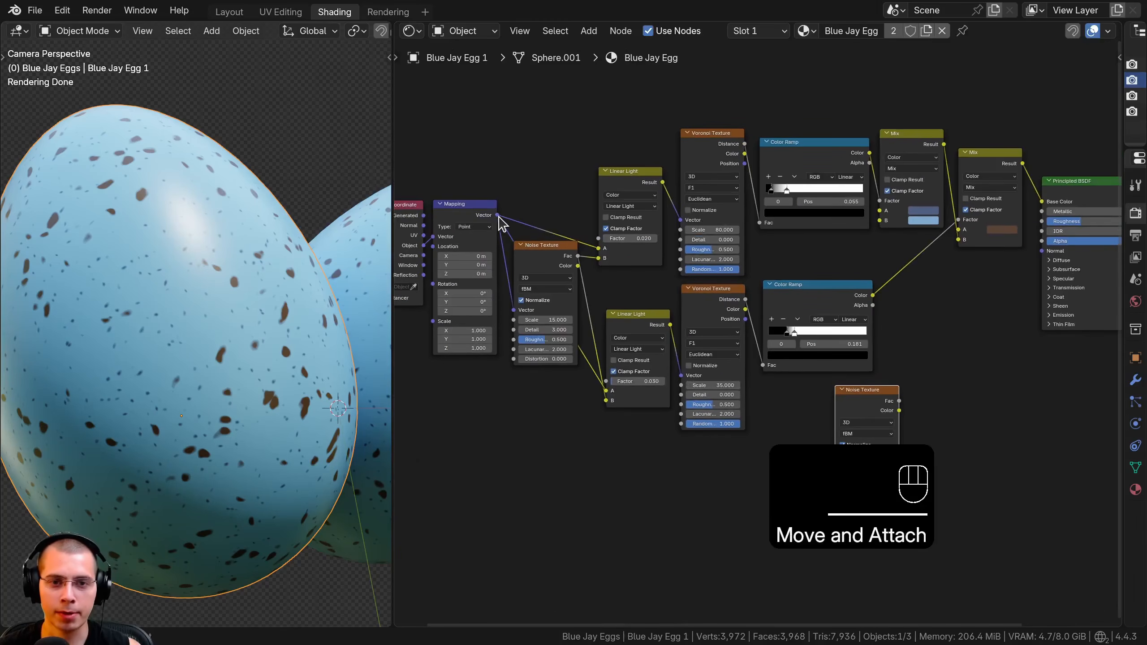
left_click_drag(498, 215, 941, 452)
left_click_drag(965, 400, 967, 395)
middle_click_drag(967, 395, 519, 410)
scroll(519, 410, "up", 3)
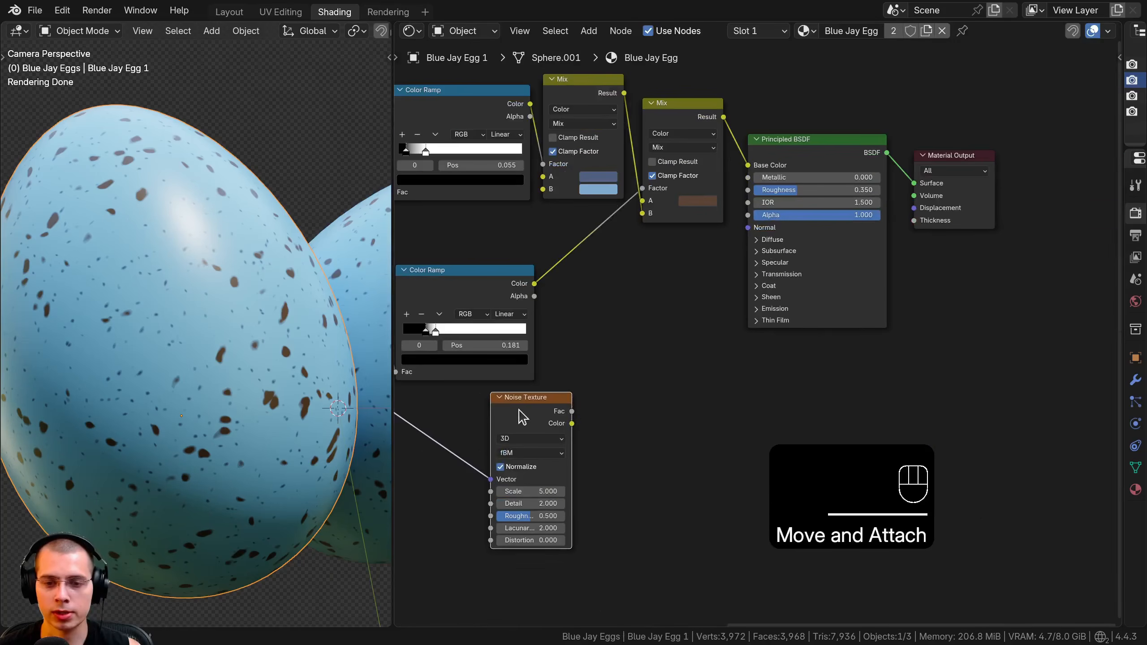
Step: Link the new Noise Texture's Fac to the Principled BSDF's Normal and shift the noise node away to make room
left_click_drag(571, 411, 747, 227)
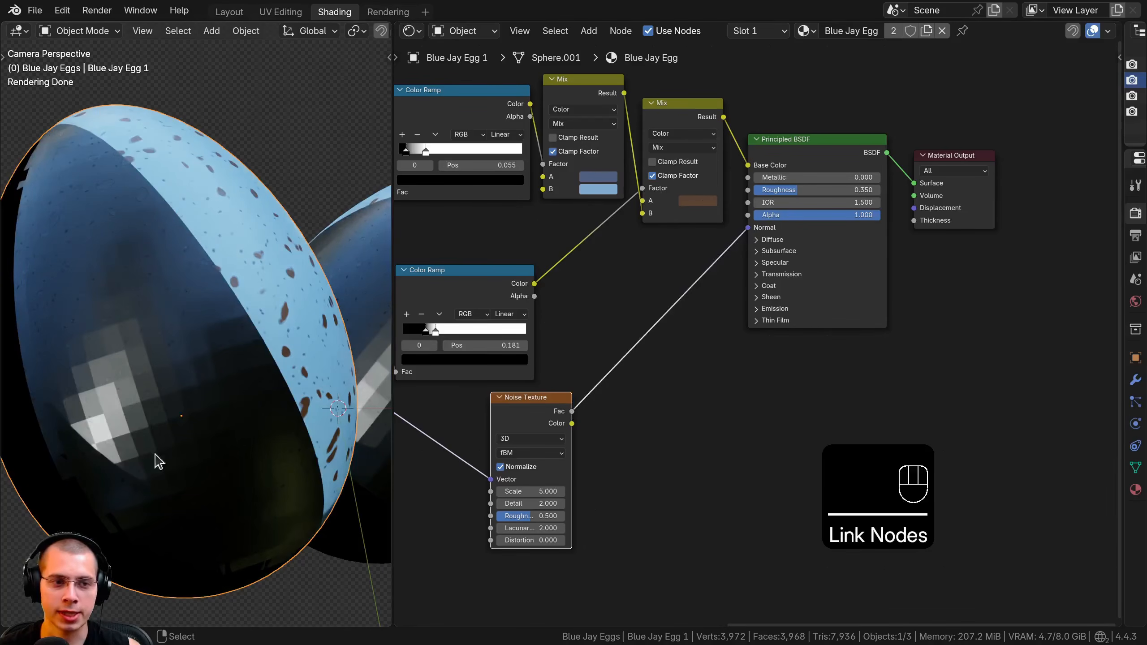
middle_click_drag(611, 341, 615, 341)
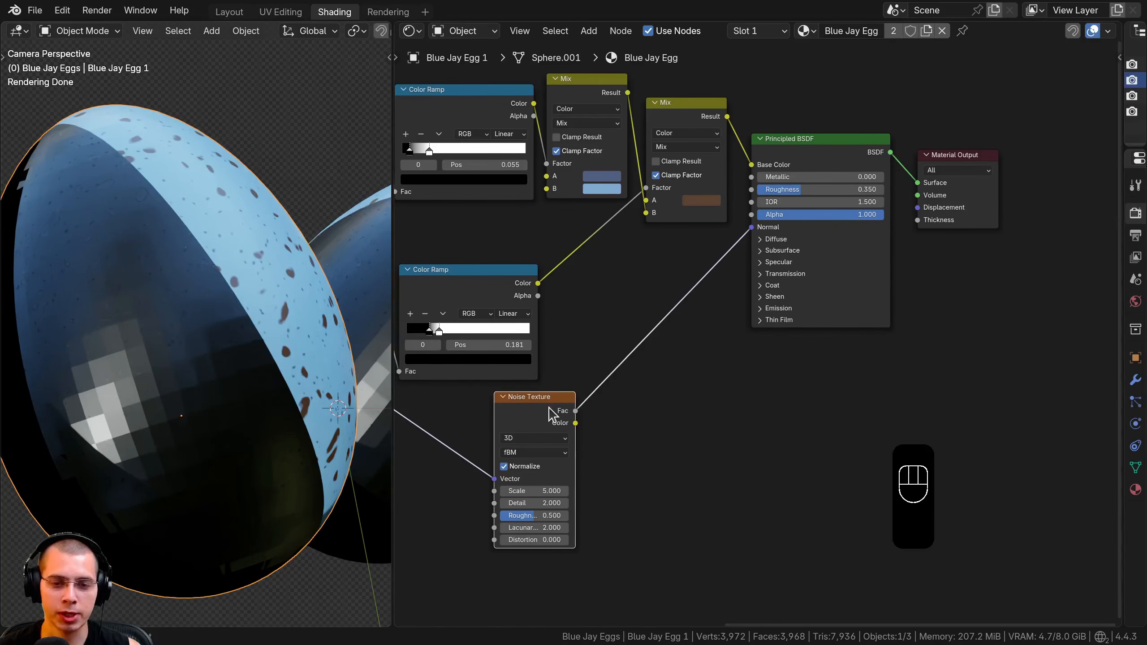
key("g")
left_click(519, 424)
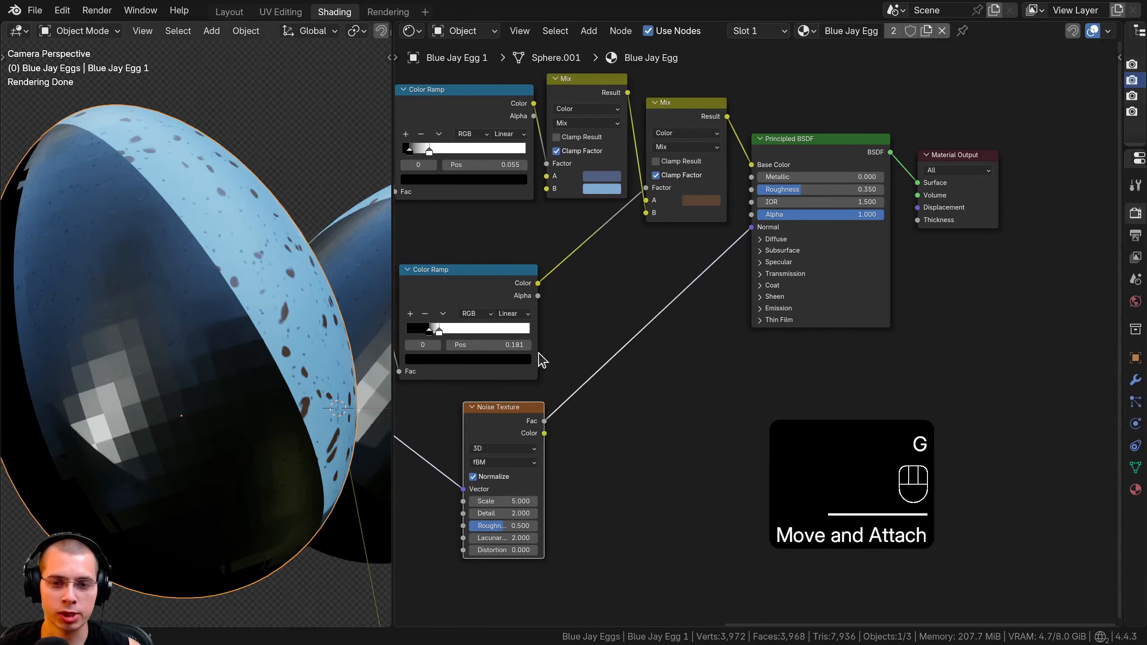
Step: Insert a Bump node between the Noise Texture and the Principled BSDF's Normal, with the noise Fac feeding the Bump's Height
key("shift+a")
left_click(583, 219)
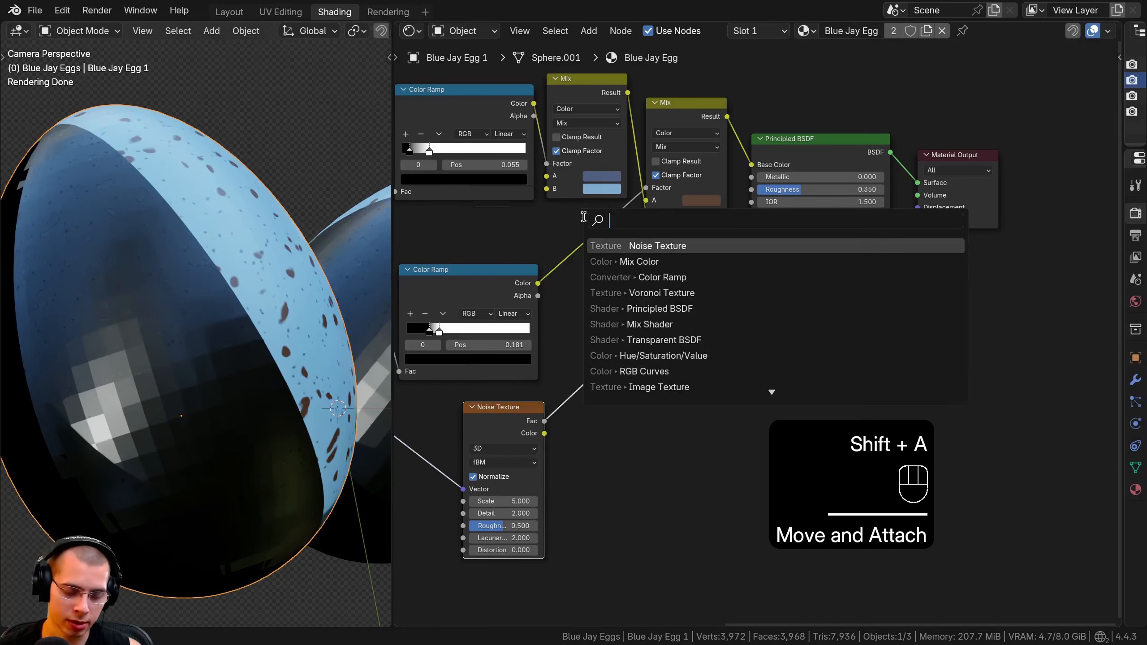
type("bu")
left_click(634, 246)
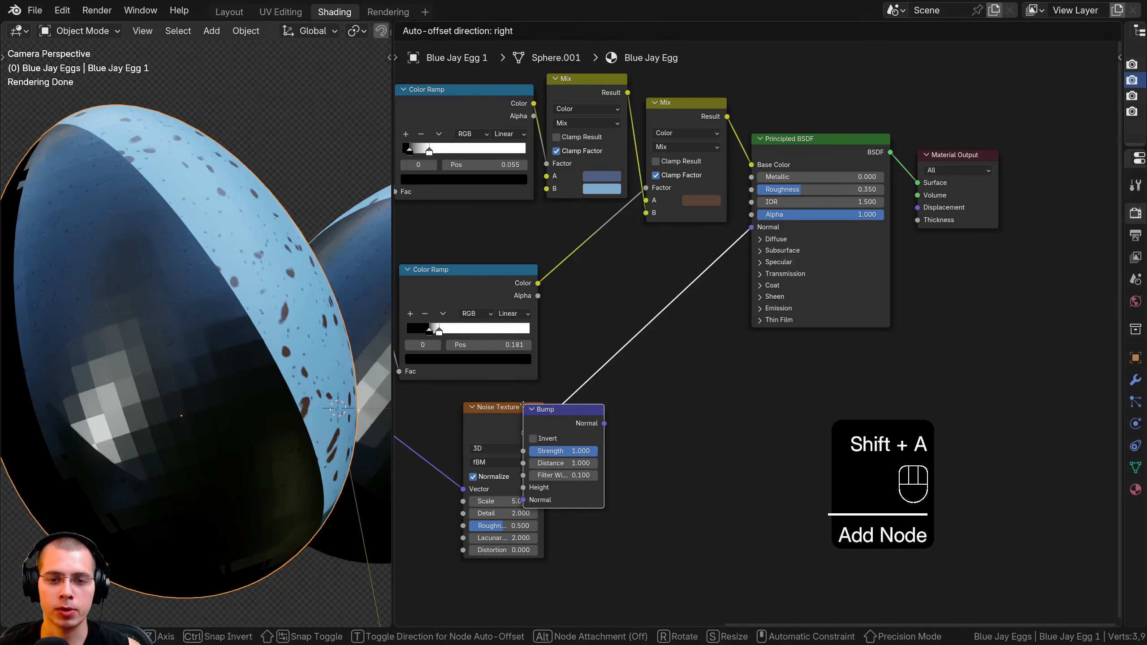
left_click(591, 301)
middle_click_drag(634, 350, 678, 335)
scroll(678, 334, "up", 5)
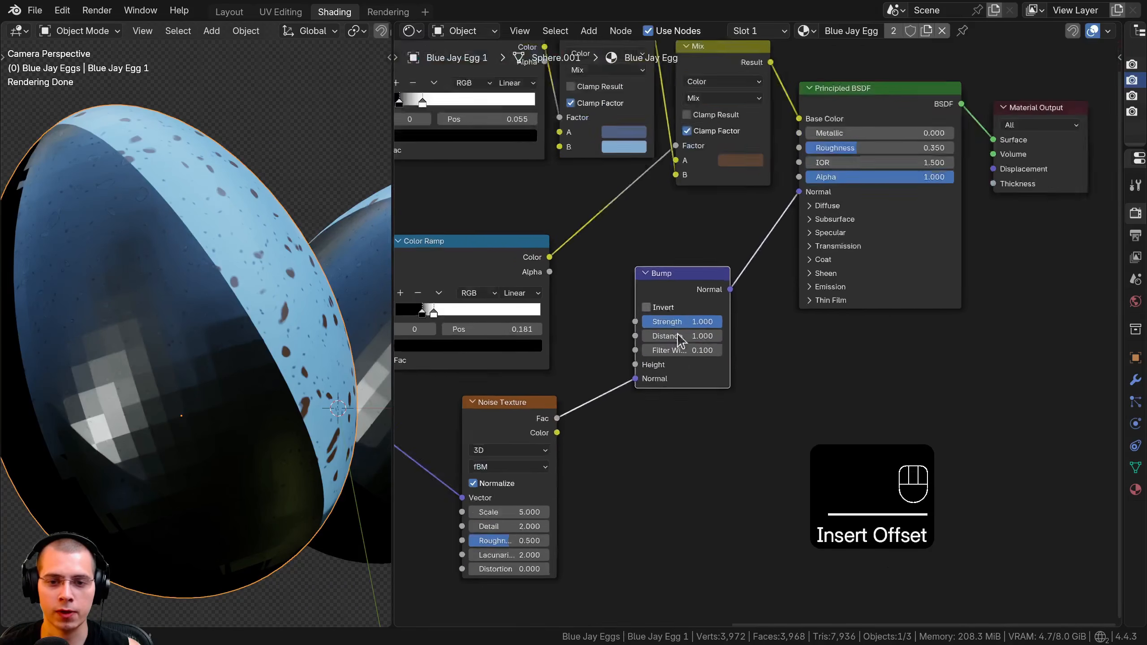
left_click_drag(475, 433, 478, 423)
left_click_drag(603, 390, 604, 372)
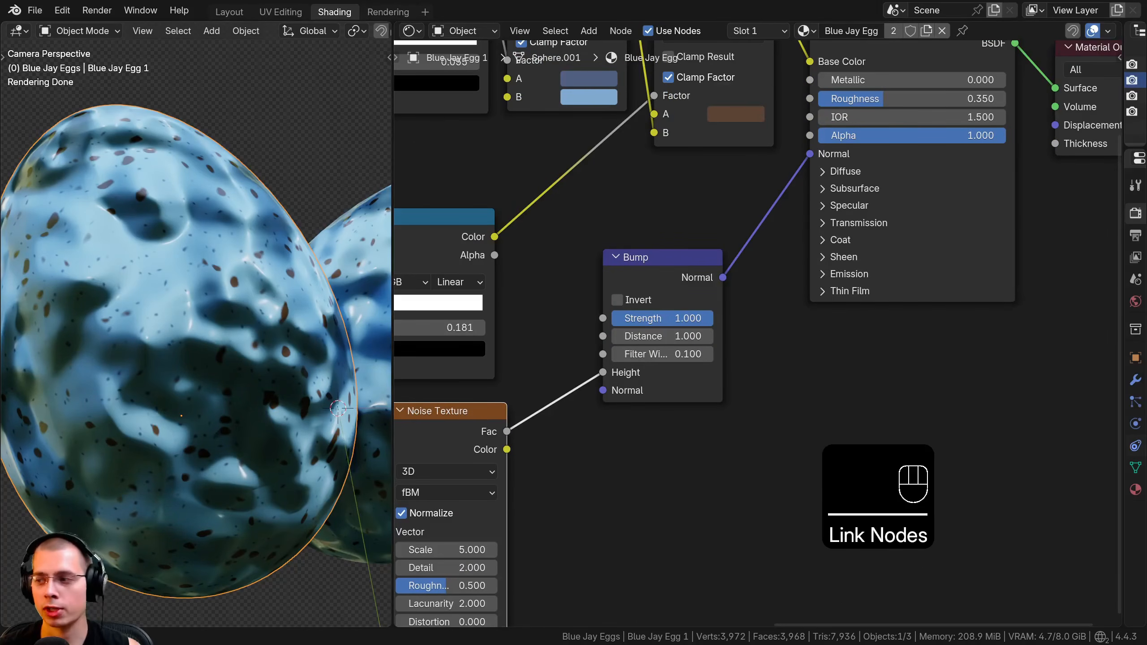
Step: Set the new Noise Texture's Scale to 10, Detail to 8 and Roughness to 0.6
middle_click_drag(611, 404, 686, 320)
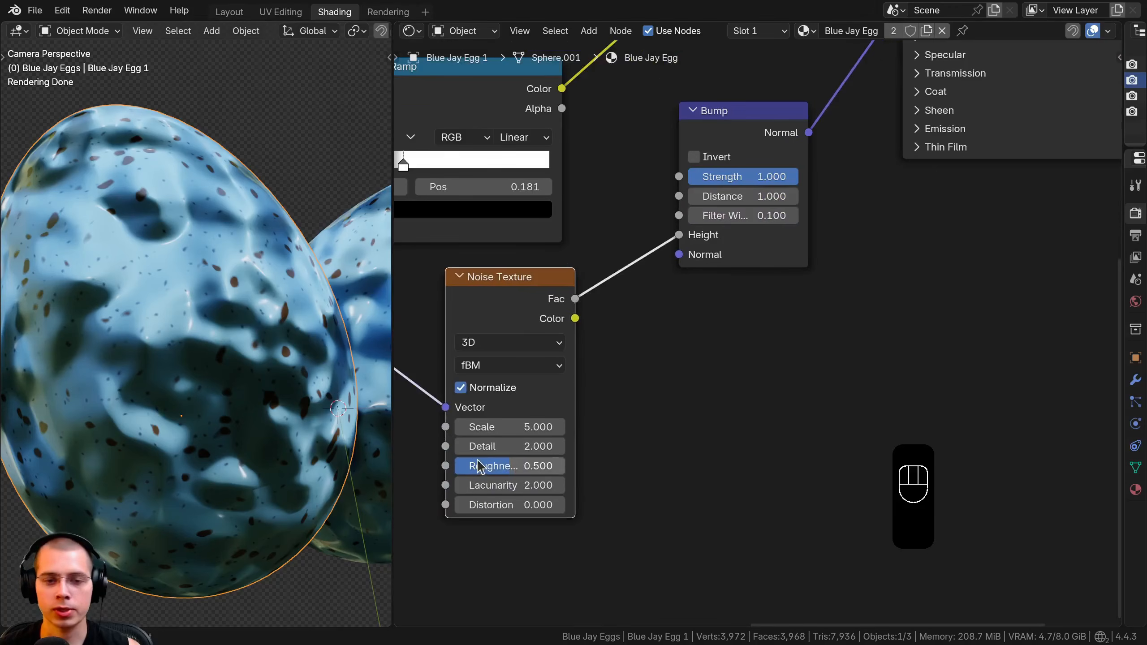
left_click(507, 427)
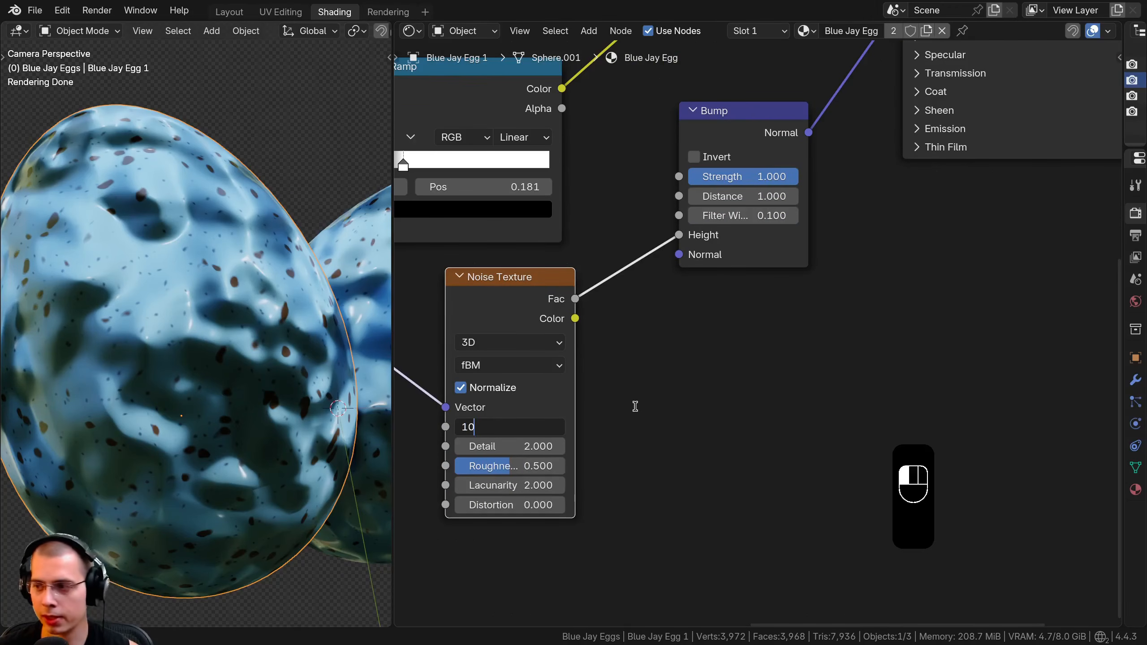
key("Return")
left_click(504, 445)
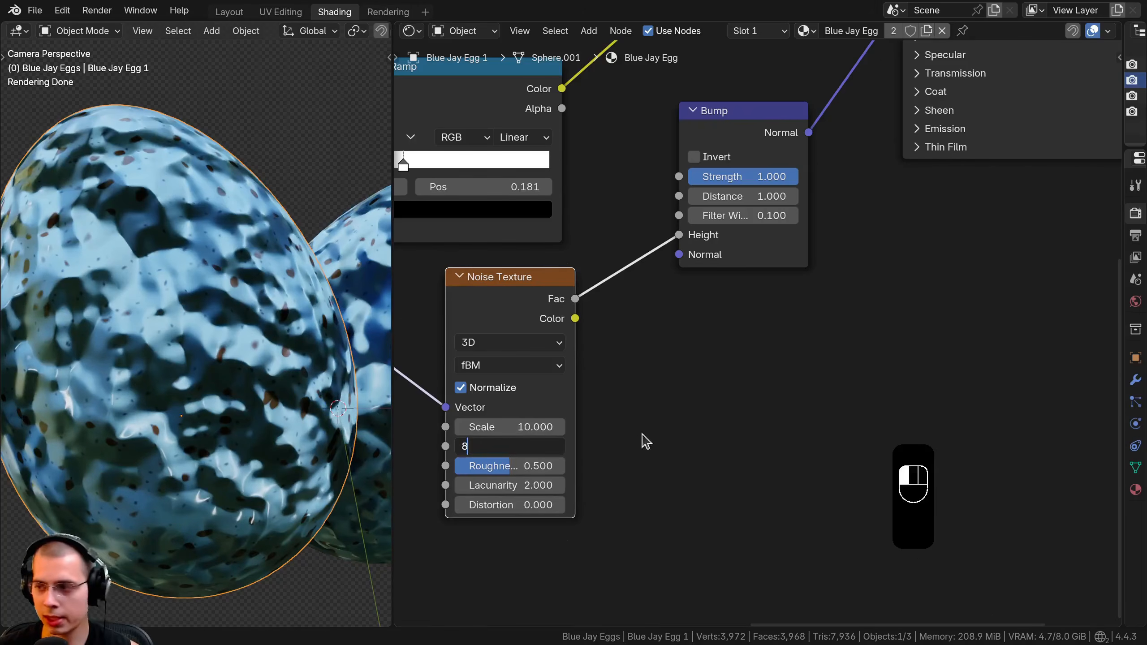
type("8")
key("Return")
left_click(519, 464)
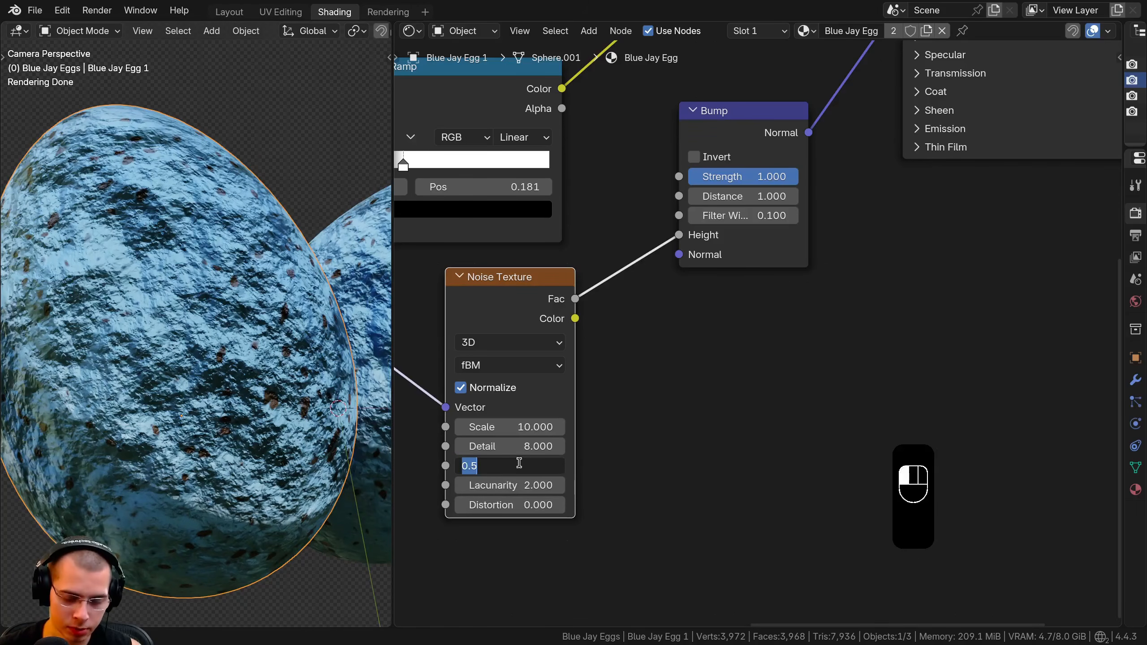
type("0.6")
key("Return")
middle_click_drag(668, 407, 637, 485)
Step: Set the Bump node's Distance to 0.001
scroll(637, 484, "up", 1)
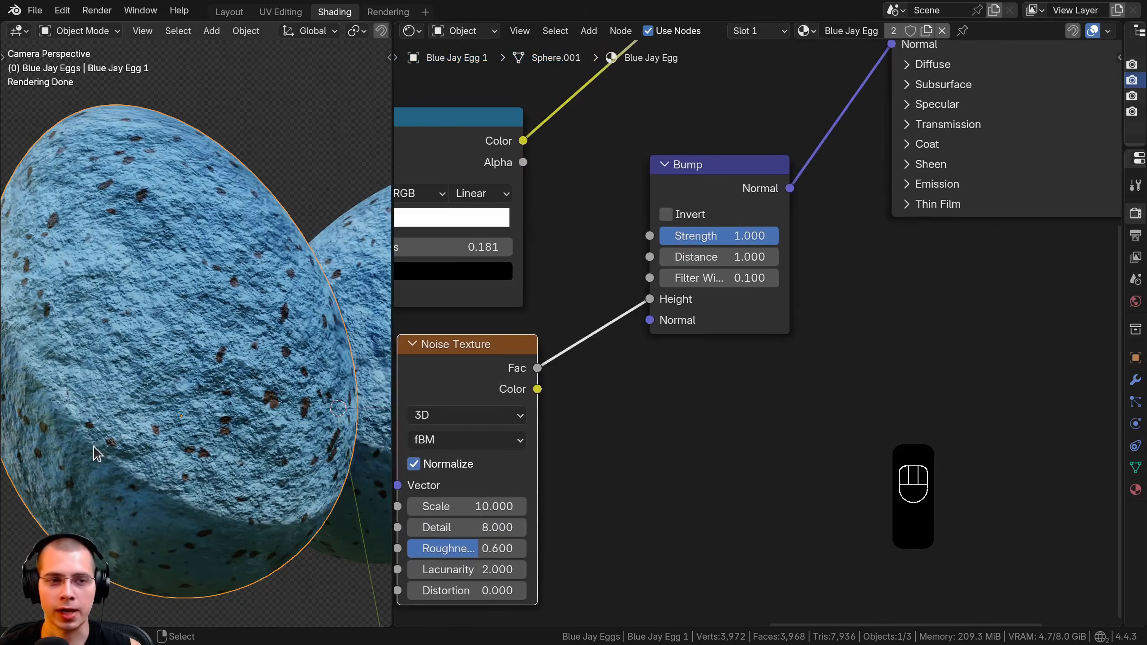
scroll(156, 223, "down", 4)
scroll(187, 330, "up", 2)
scroll(749, 336, "up", 1)
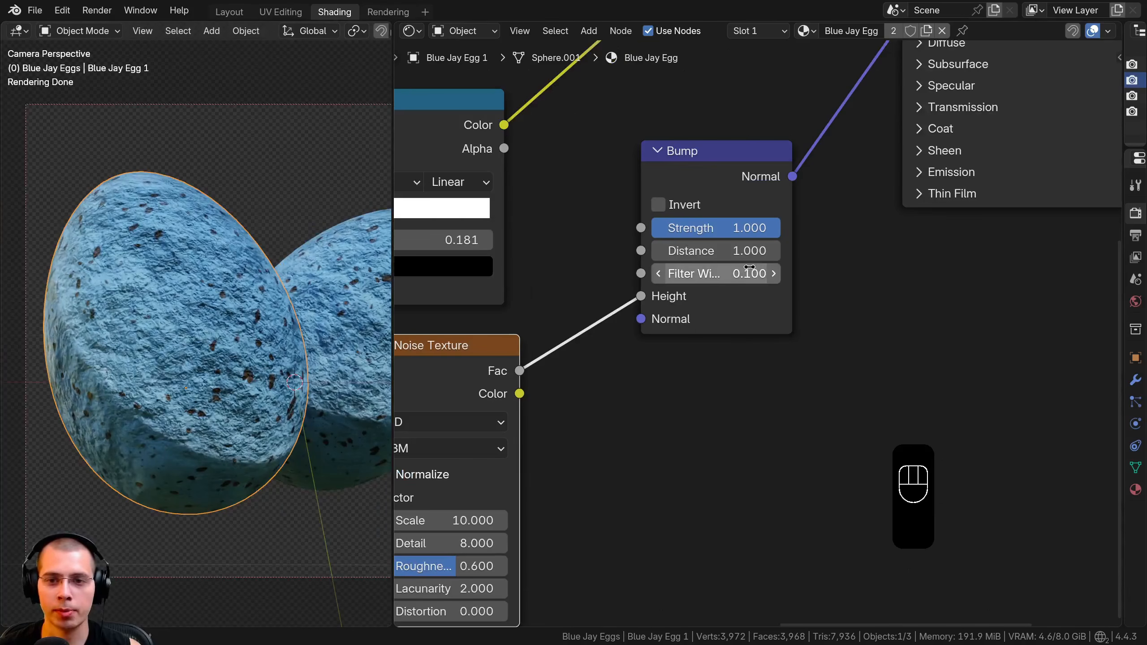
left_click(737, 250)
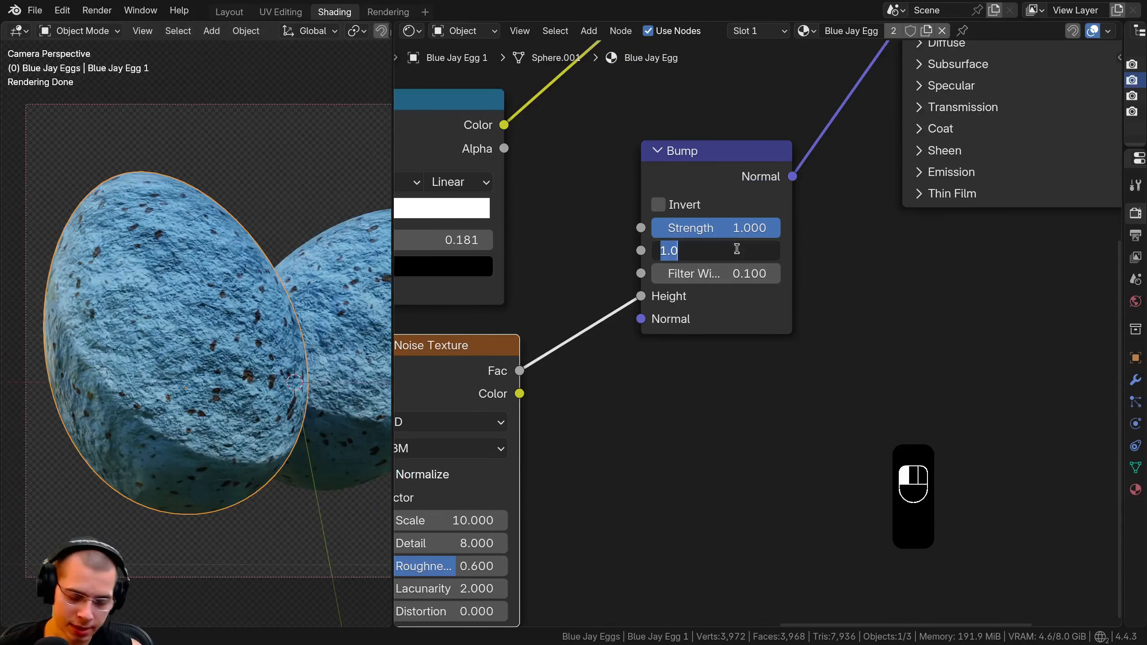
type(".00")
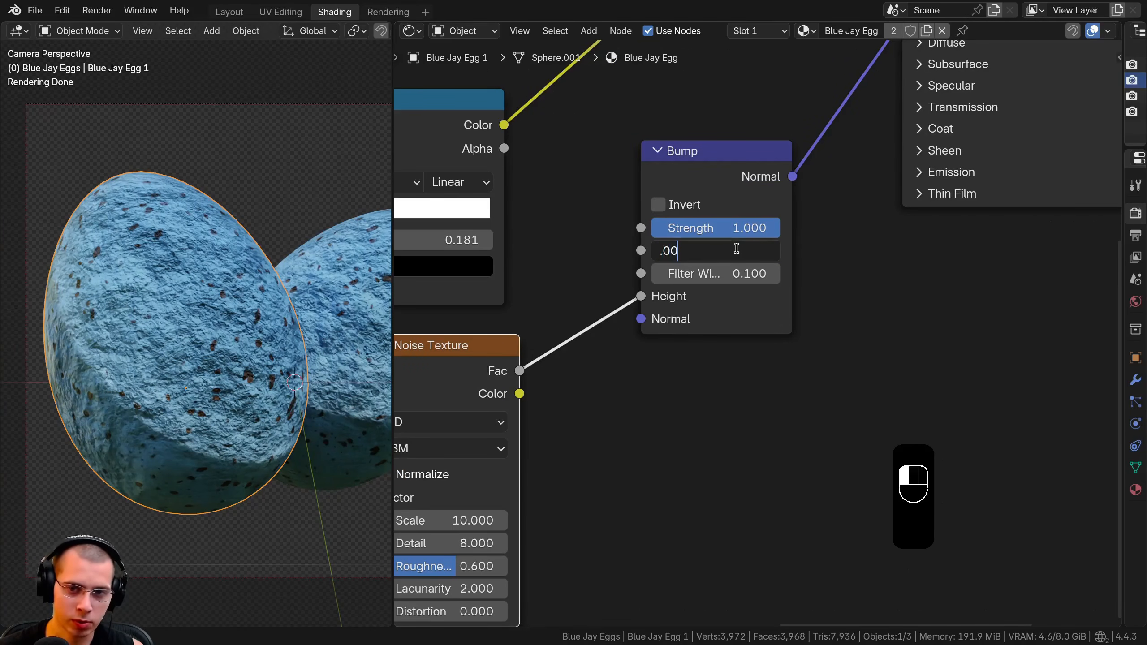
type("1")
key("Return")
Step: Examine the eggshell's fine bump up close and return to the camera view
middle_click_drag(248, 238, 180, 241)
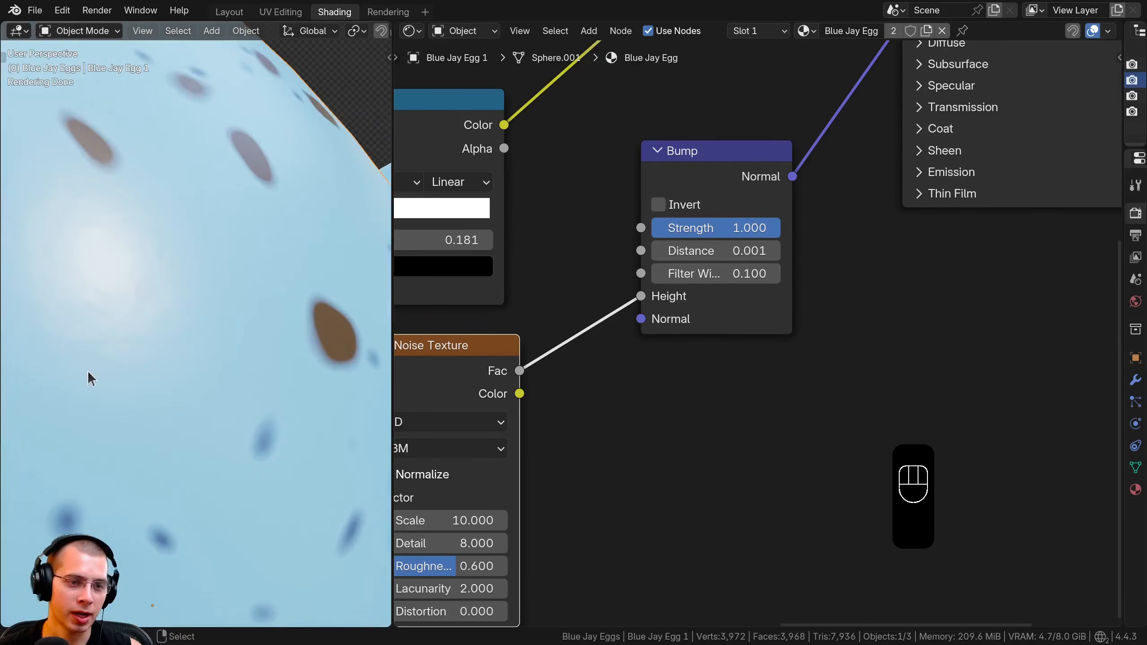
left_click_drag(716, 250, 763, 250, "shift")
right_click(690, 250)
middle_click_drag(284, 190, 210, 323, "ctrl")
key("KP_0")
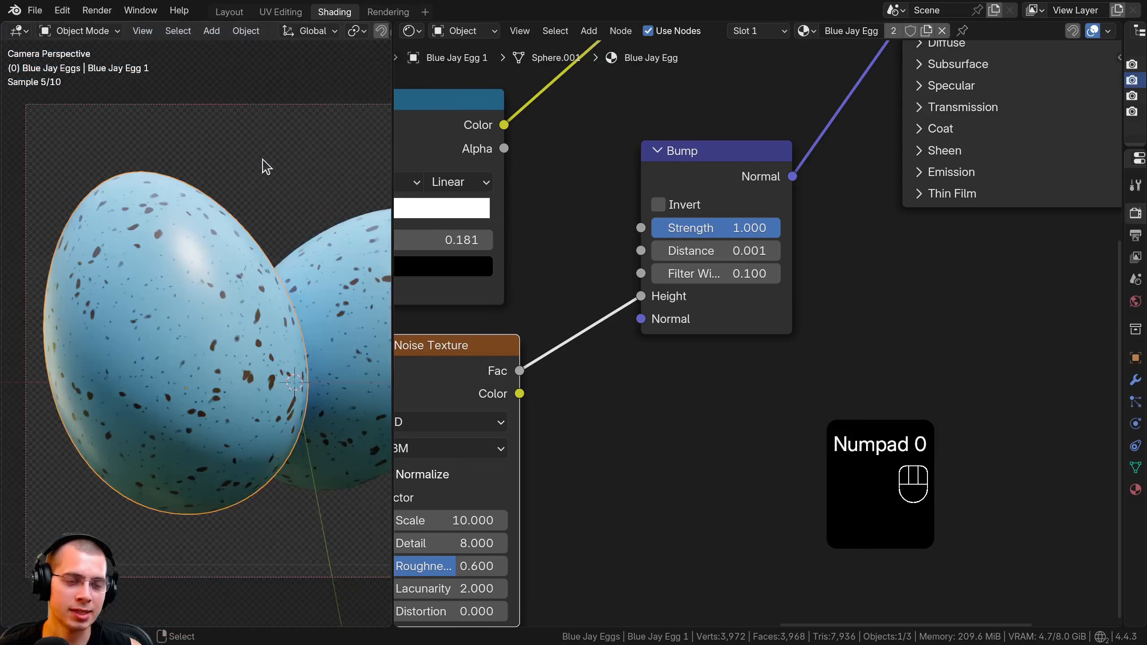
Step: Try Bump Strength values of 3 and 5, and set the Strength back to 1
left_click(730, 228)
type("3")
key("Return")
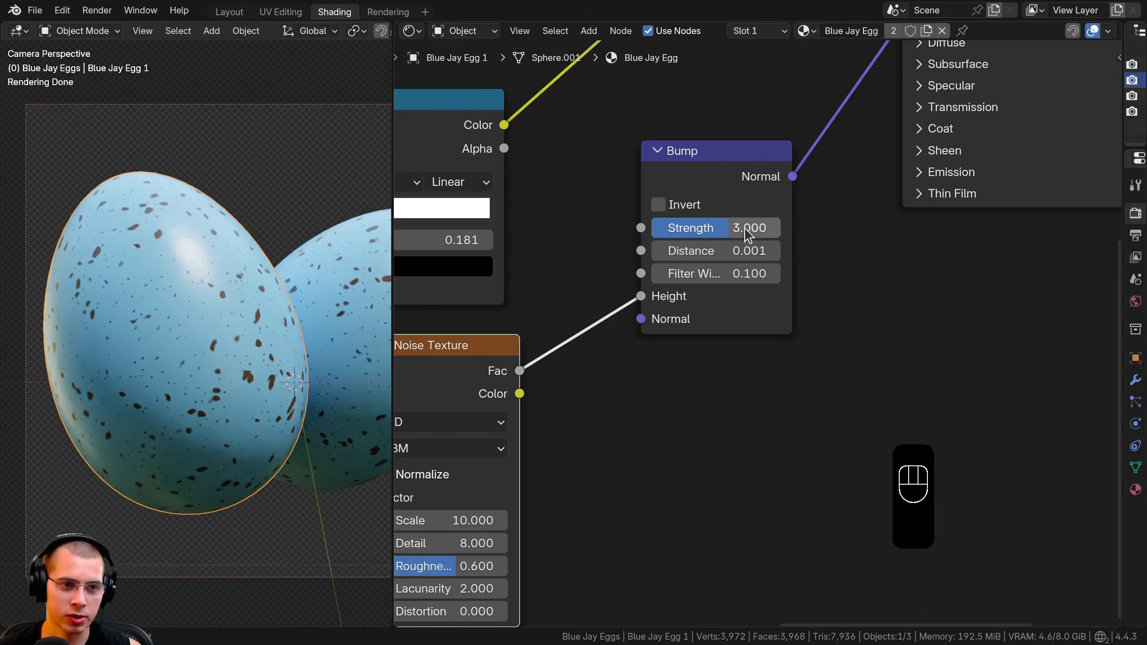
left_click_drag(735, 231, 763, 230)
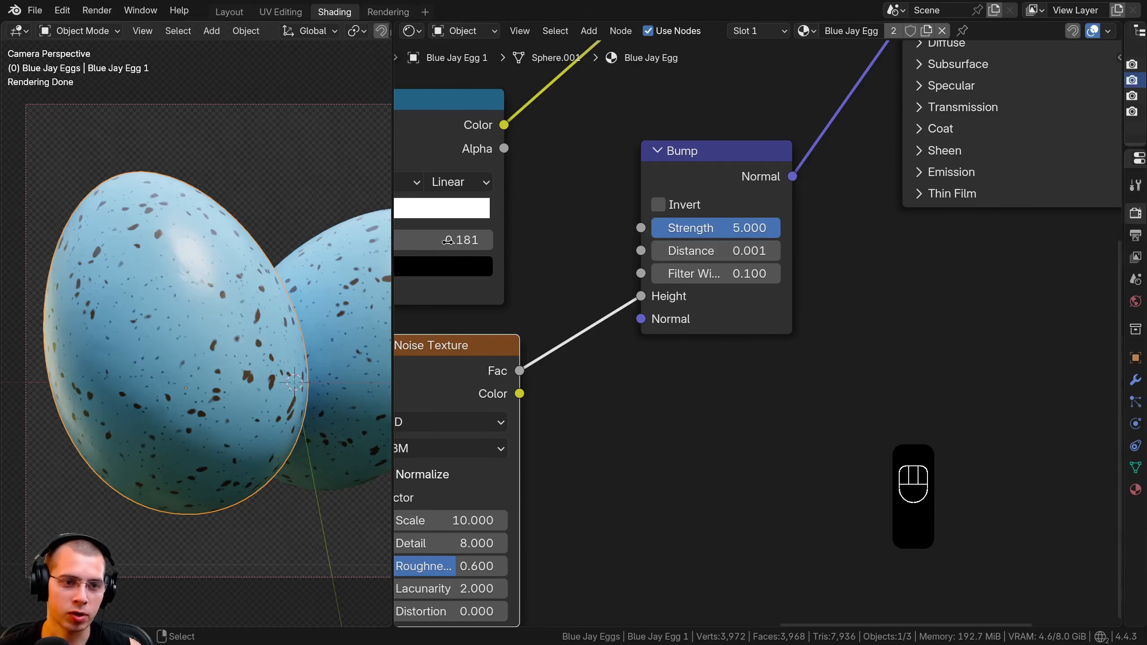
left_click(704, 228)
type("1")
key("Return")
Step: Move all nodes from the Texture Coordinate through the Voronoi Textures away from the Color Ramps to open a gap
scroll(745, 271, "down", 11)
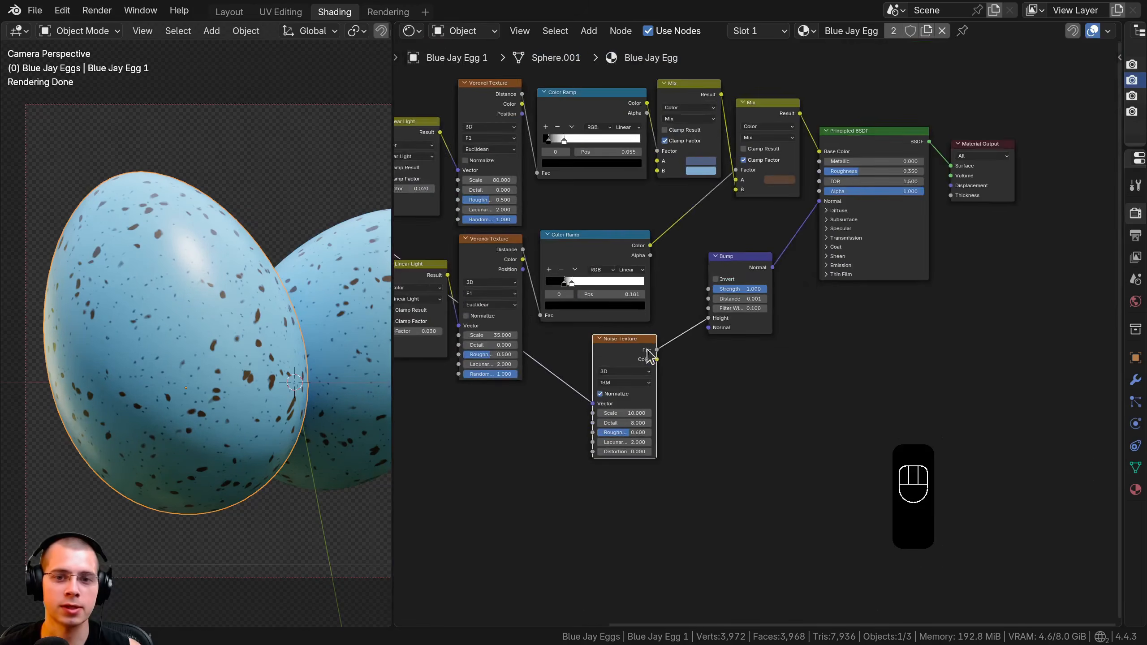
left_click_drag(647, 350, 646, 349)
middle_click_drag(464, 327, 755, 343)
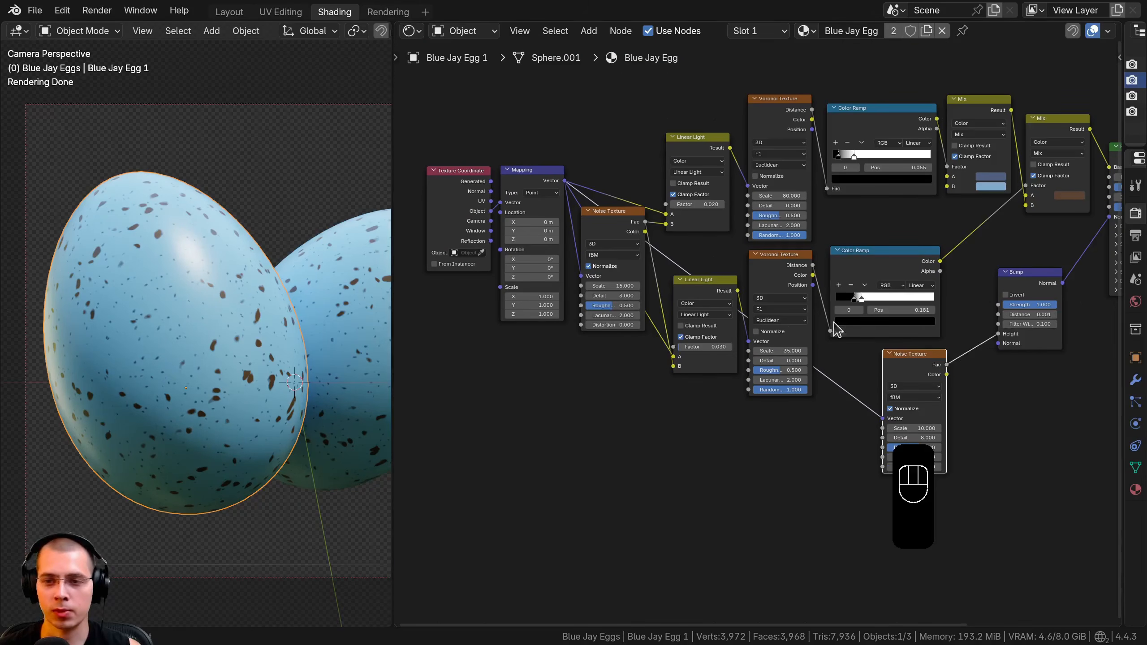
scroll(740, 258, "down", 2)
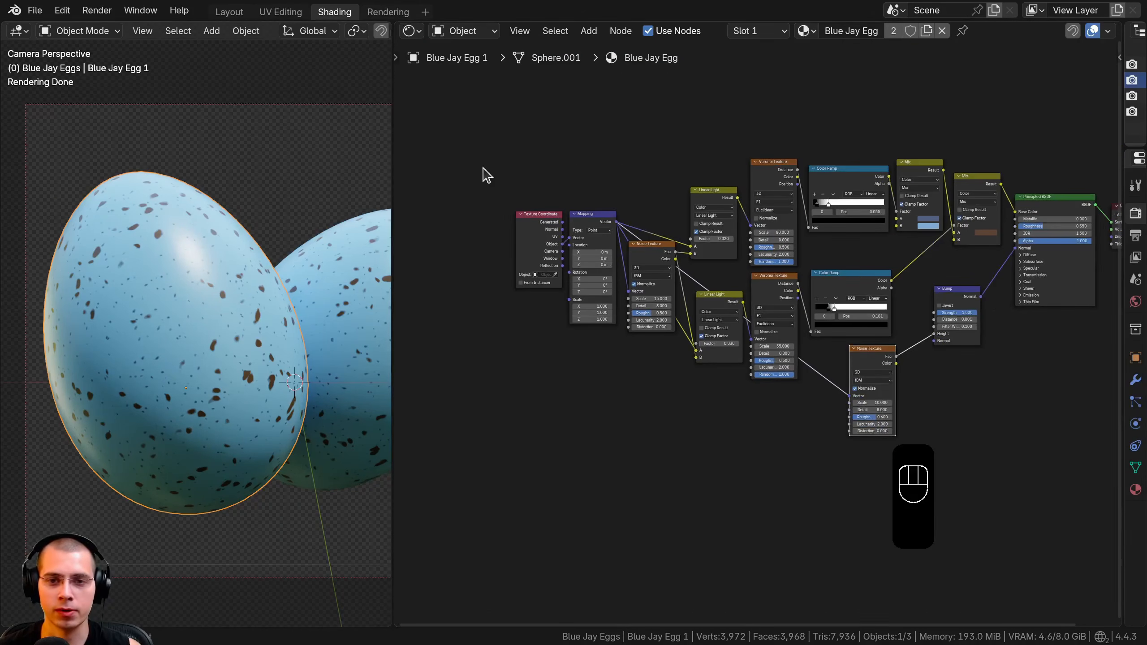
left_click_drag(483, 115, 774, 436)
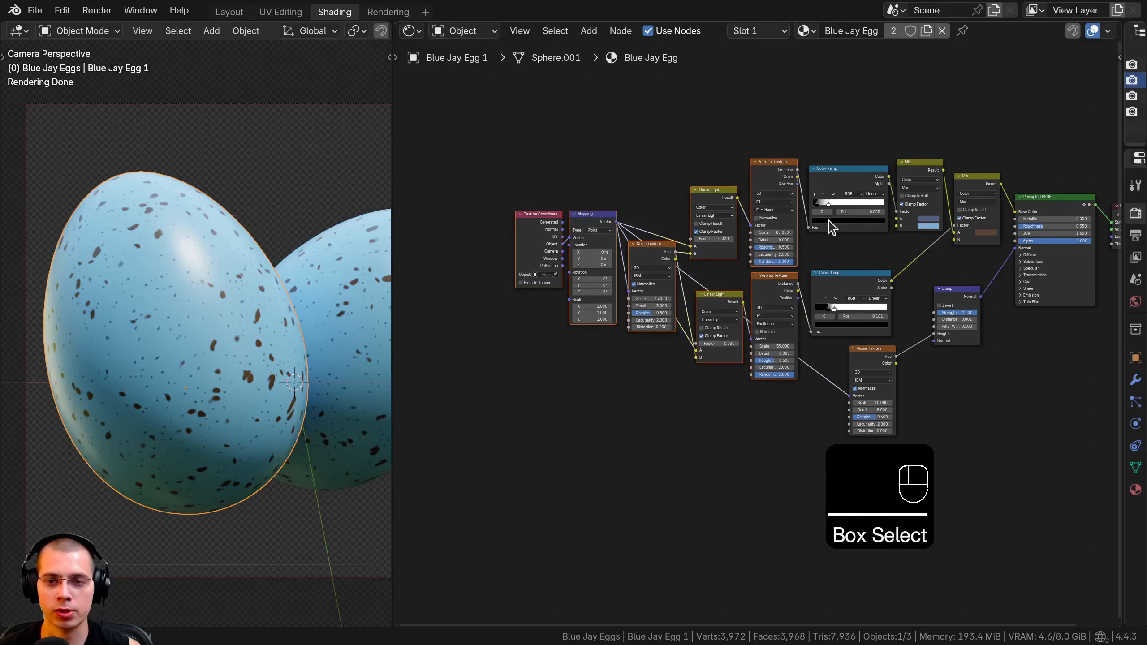
key("g")
left_click(728, 221)
Step: Insert a Hue/Saturation/Value node between the upper Voronoi Texture and its Color Ramp
middle_click_drag(740, 217, 605, 245)
scroll(605, 244, "up", 1)
key("shift+a")
left_click(608, 240)
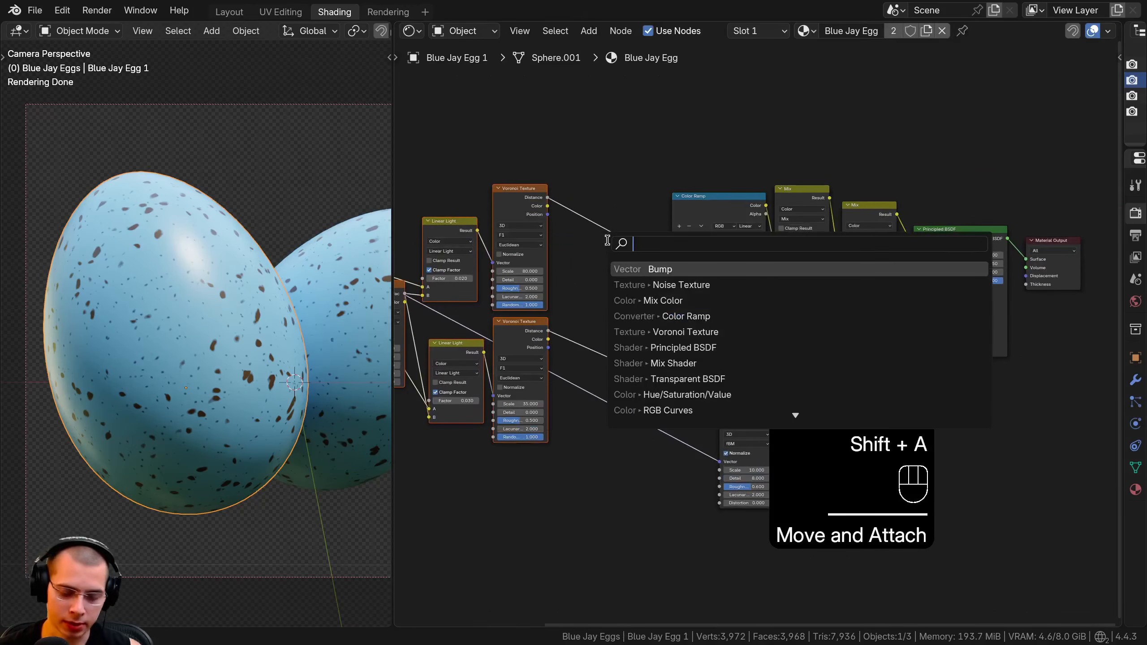
type("hu")
left_click(650, 268)
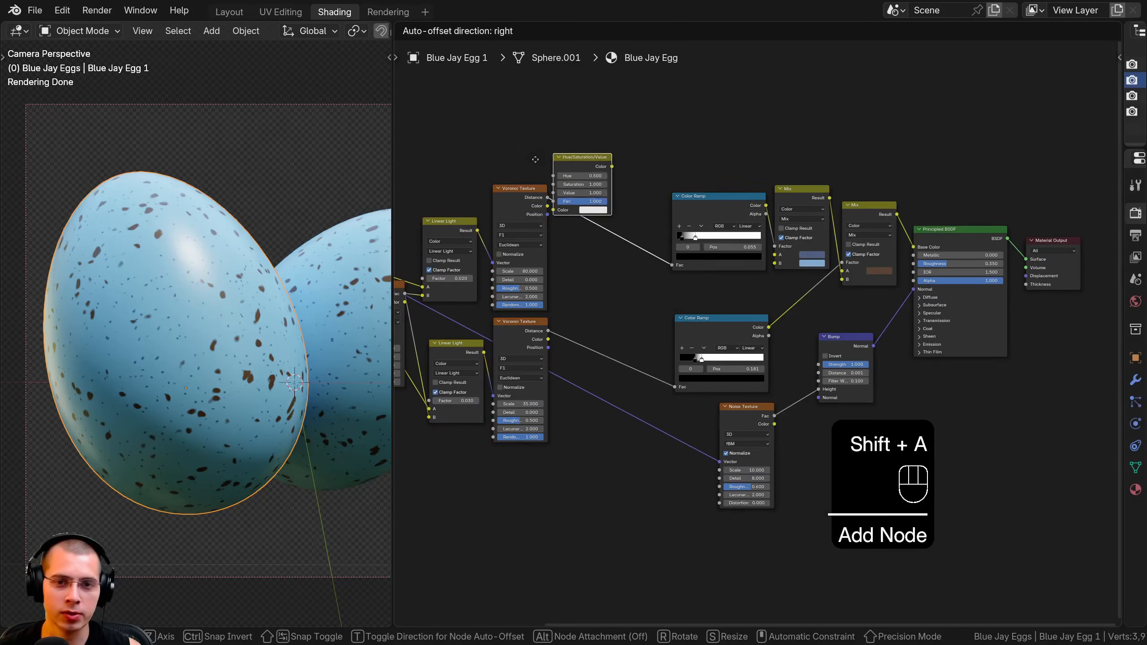
left_click(600, 199)
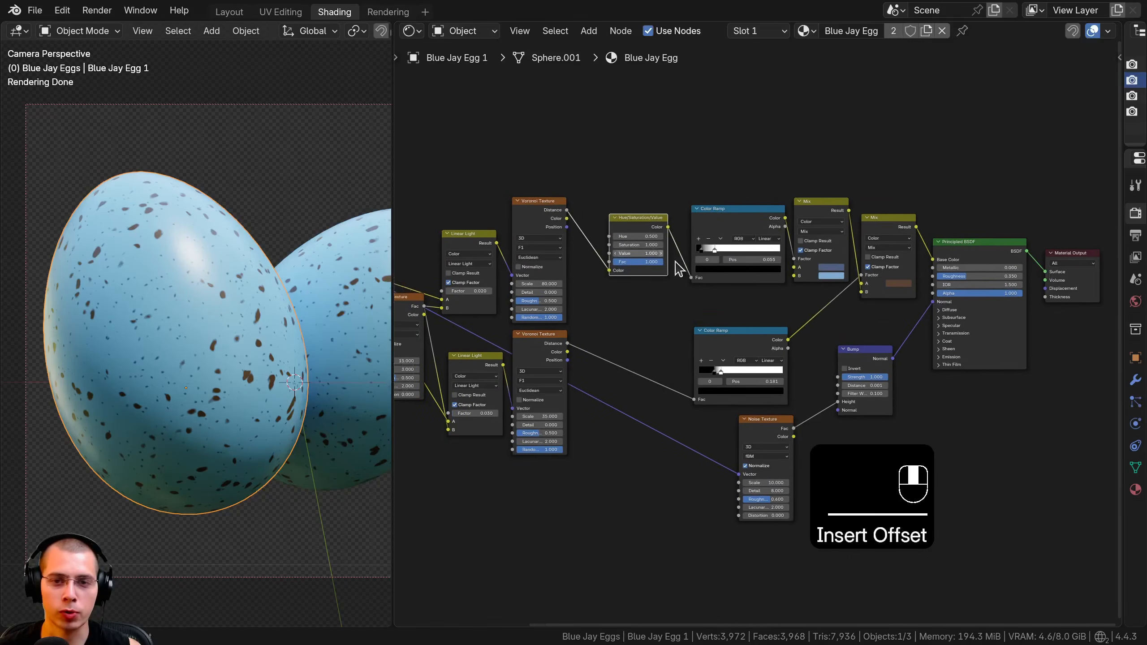
Step: Preview the upper Color Ramp while testing the Hue/Saturation/Value node's Value, and reposition both nodes closer together
scroll(566, 206, "up", 3)
left_click_drag(567, 206, 602, 206, "shift")
left_click(790, 126, "ctrl+shift")
left_click_drag(727, 141, 694, 141)
left_click_drag(598, 150, 582, 149)
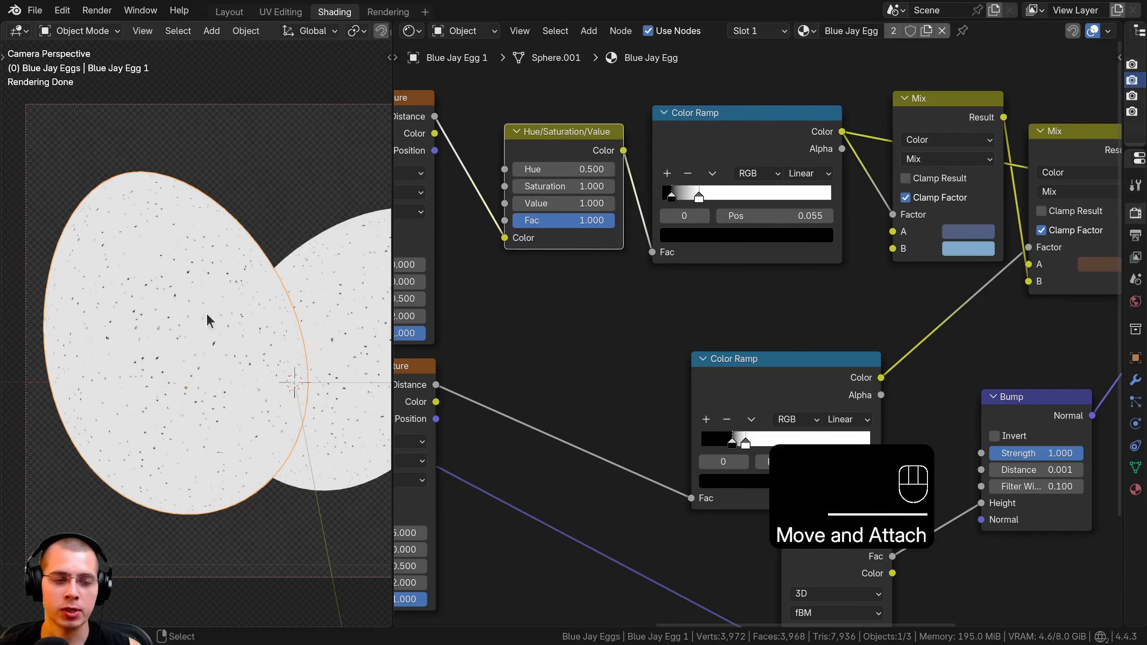
Step: Duplicate the Hue/Saturation/Value node onto the link between the lower Voronoi Texture and its Color Ramp
scroll(599, 313, "down", 3)
middle_click_drag(600, 312, 602, 243)
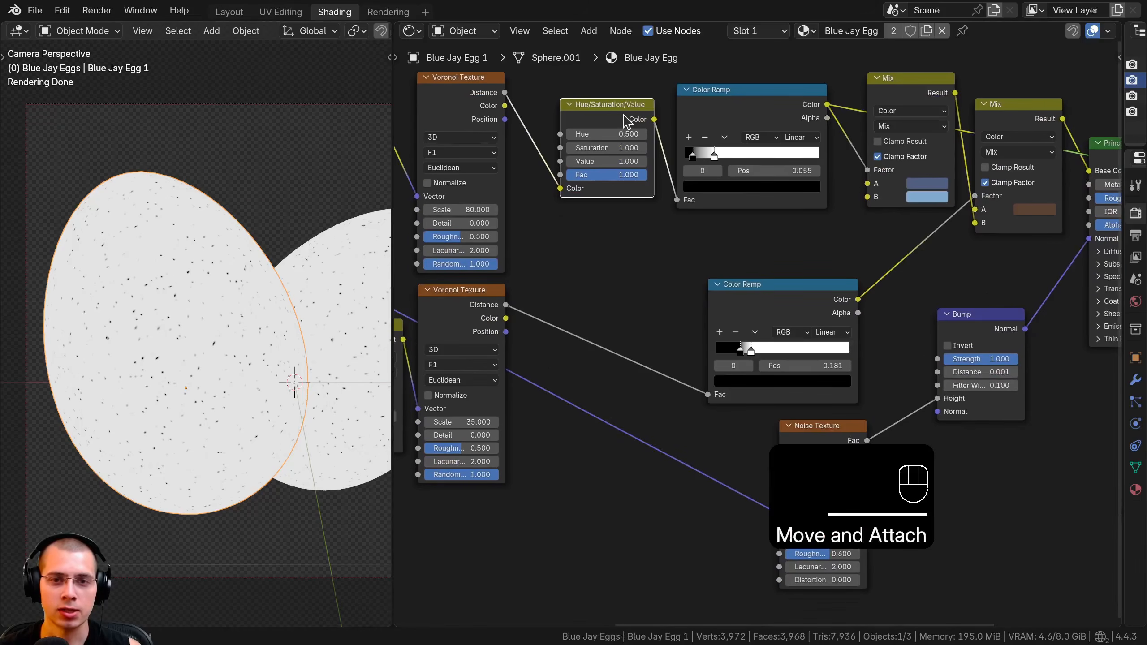
key("shift+d")
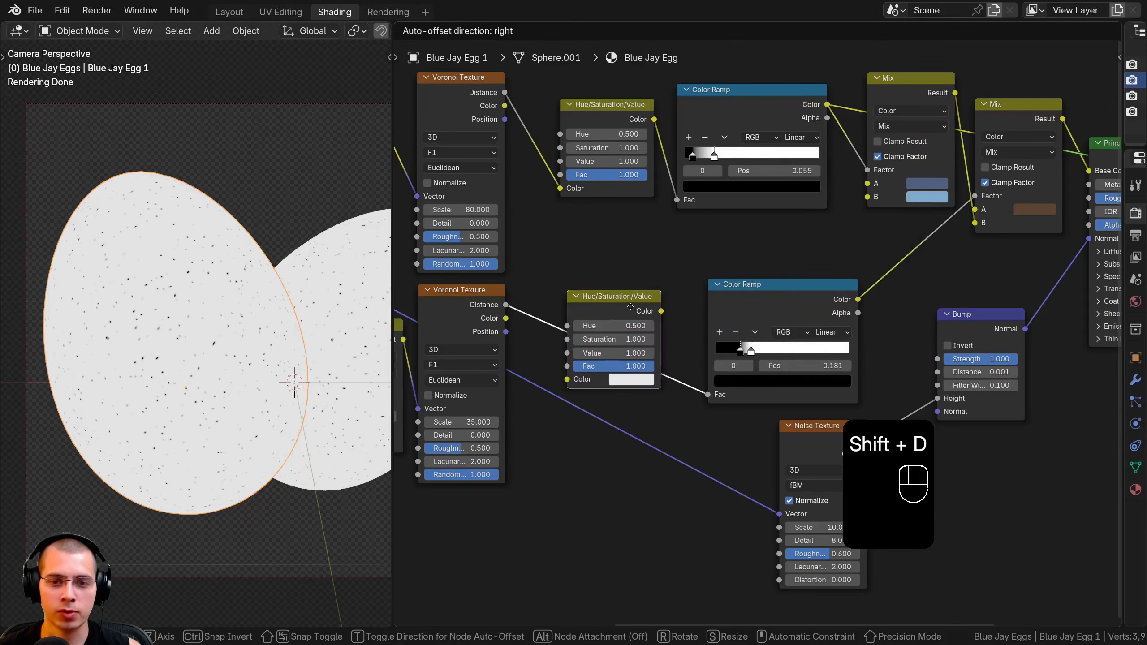
left_click(630, 307)
Step: Preview the lower Color Ramp, try and undo a Value change on its Hue/Saturation/Value node, and reconnect the Principled BSDF to the output
left_click(822, 313, "ctrl+shift")
left_click_drag(629, 353, 596, 354, "shift")
key("ctrl+z")
scroll(600, 384, "down", 5)
left_click(952, 253, "ctrl+shift")
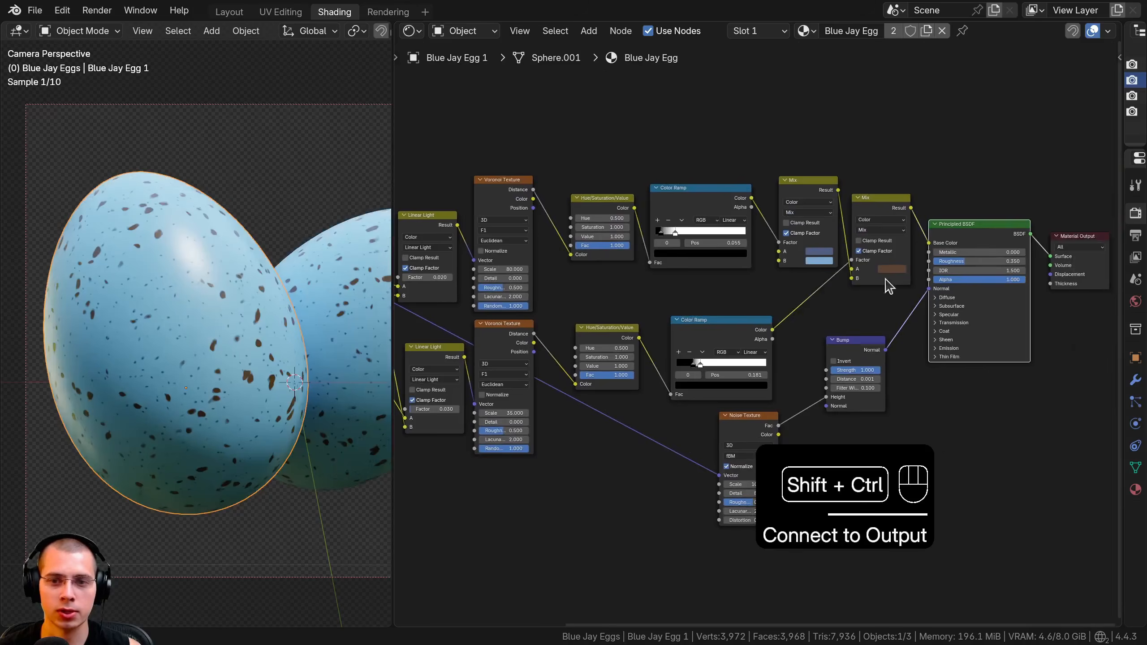
Step: Combine all nodes except the Material Output into a single node group
scroll(887, 285, "down", 2)
key("a")
scroll(459, 159, "down", 2)
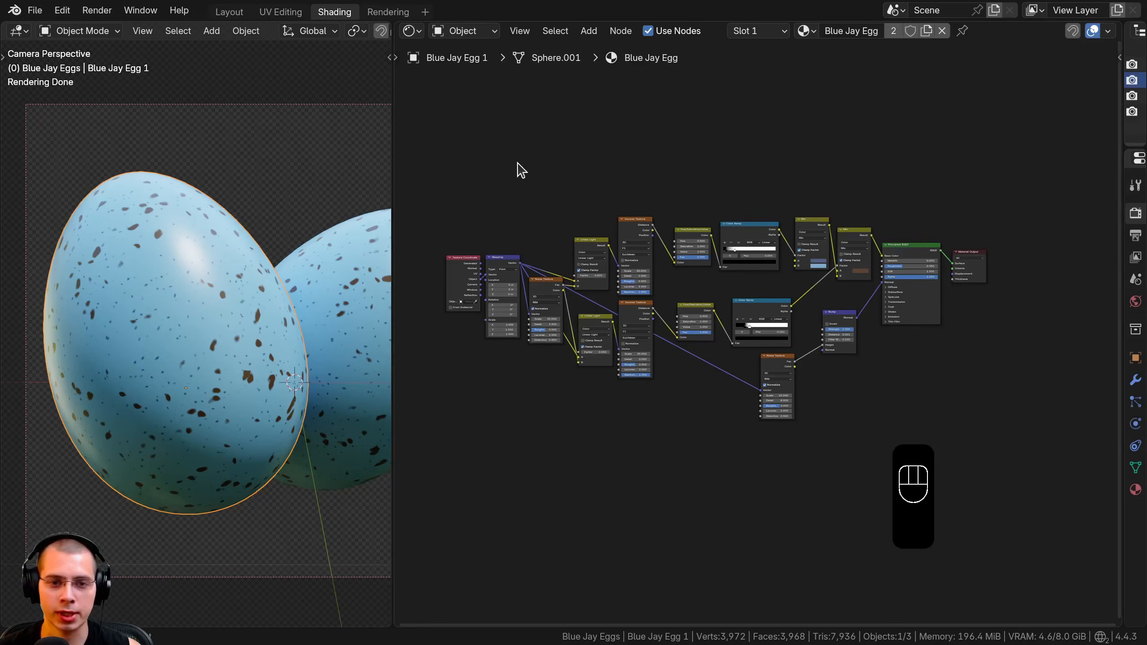
left_click_drag(431, 127, 932, 459)
middle_click_drag(720, 245, 713, 245)
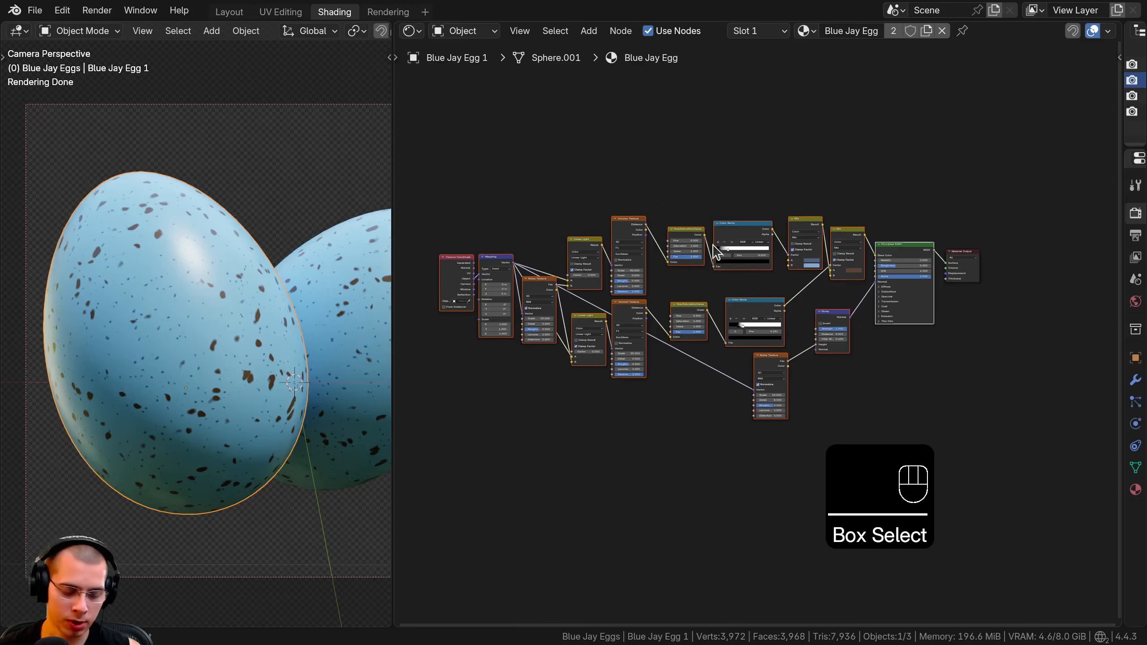
key("ctrl+g")
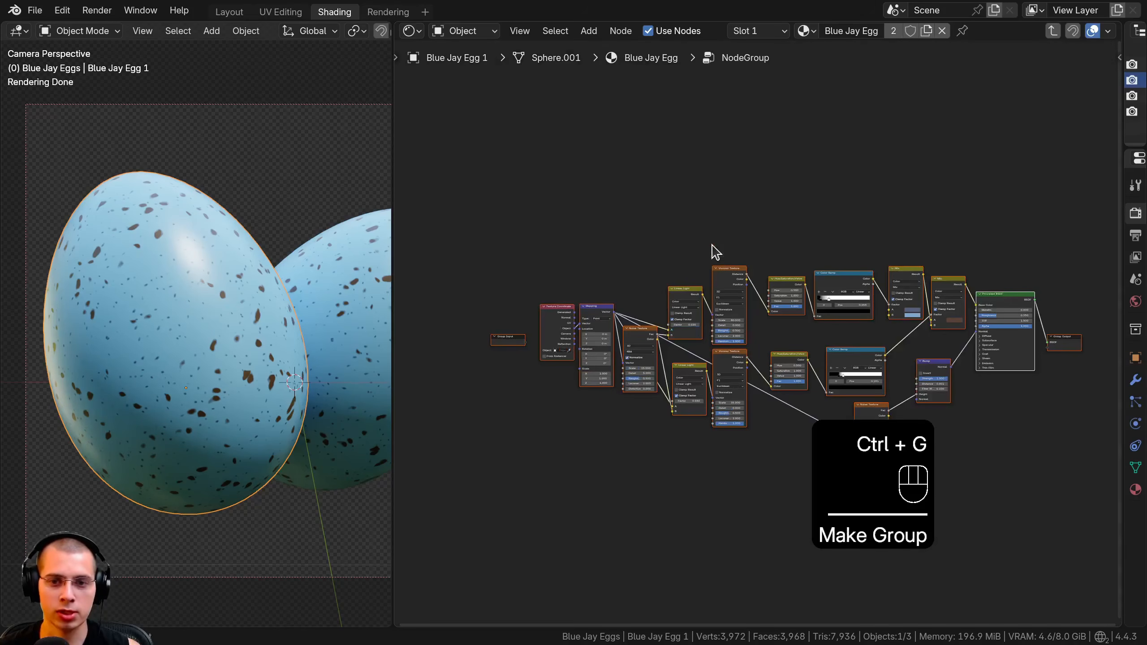
Step: Leave the group, move its node directly beside the Material Output, and widen it
scroll(709, 252, "up", 2)
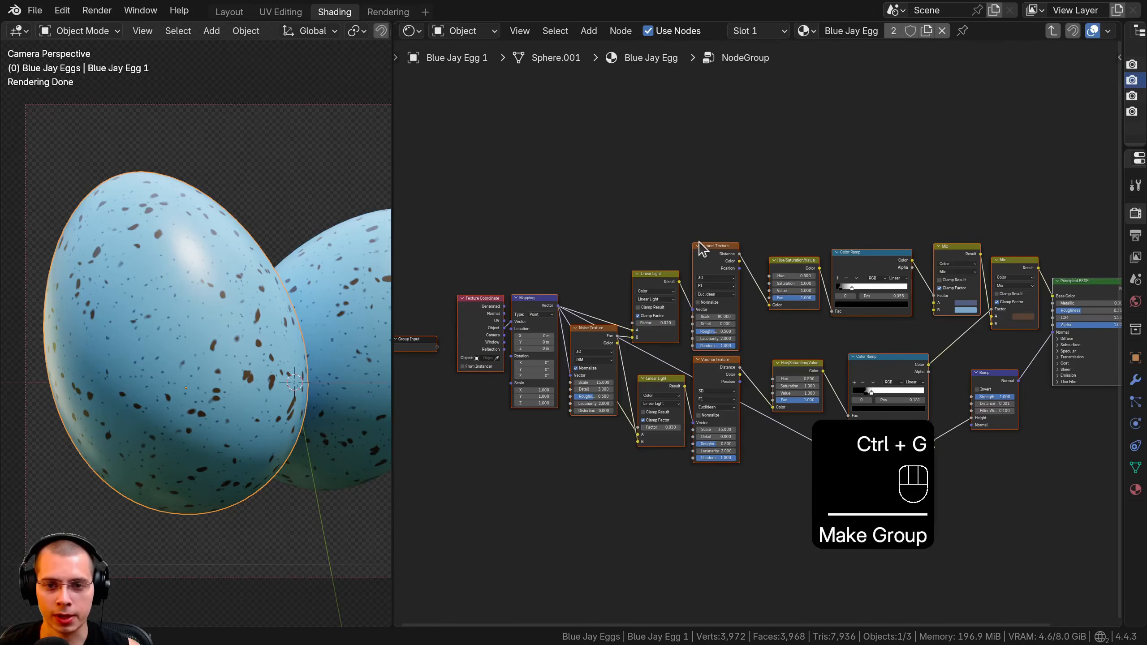
key("Tab")
key("Home")
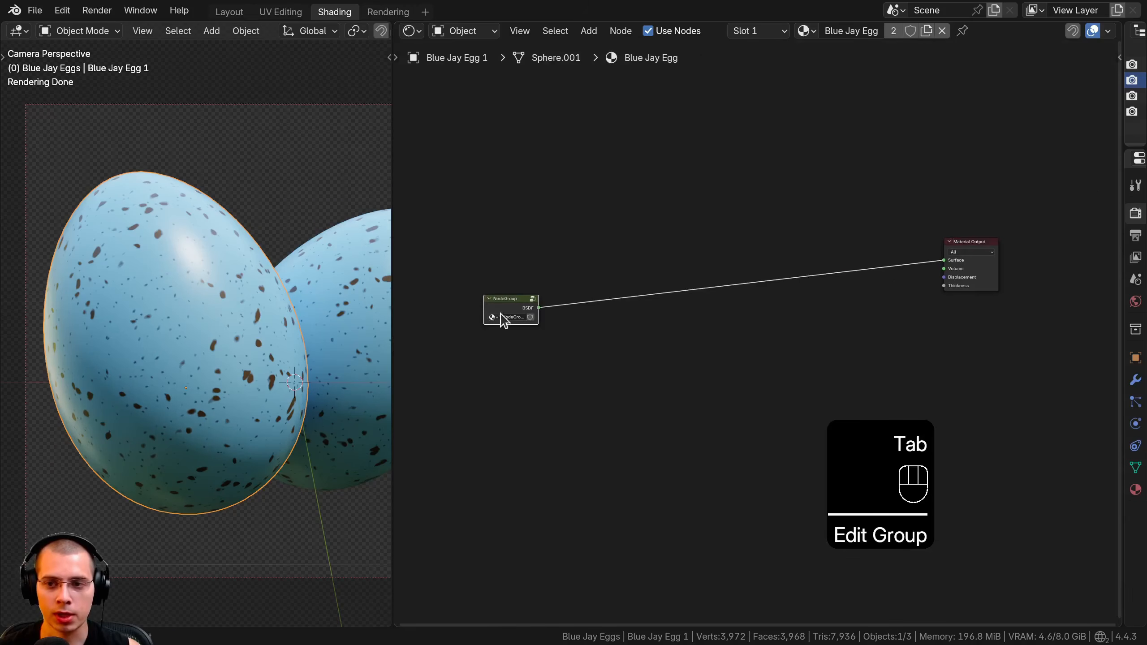
key("g")
left_click(884, 262)
middle_click_drag(933, 251, 595, 298)
scroll(594, 298, "up", 5)
middle_click_drag(551, 351, 772, 338)
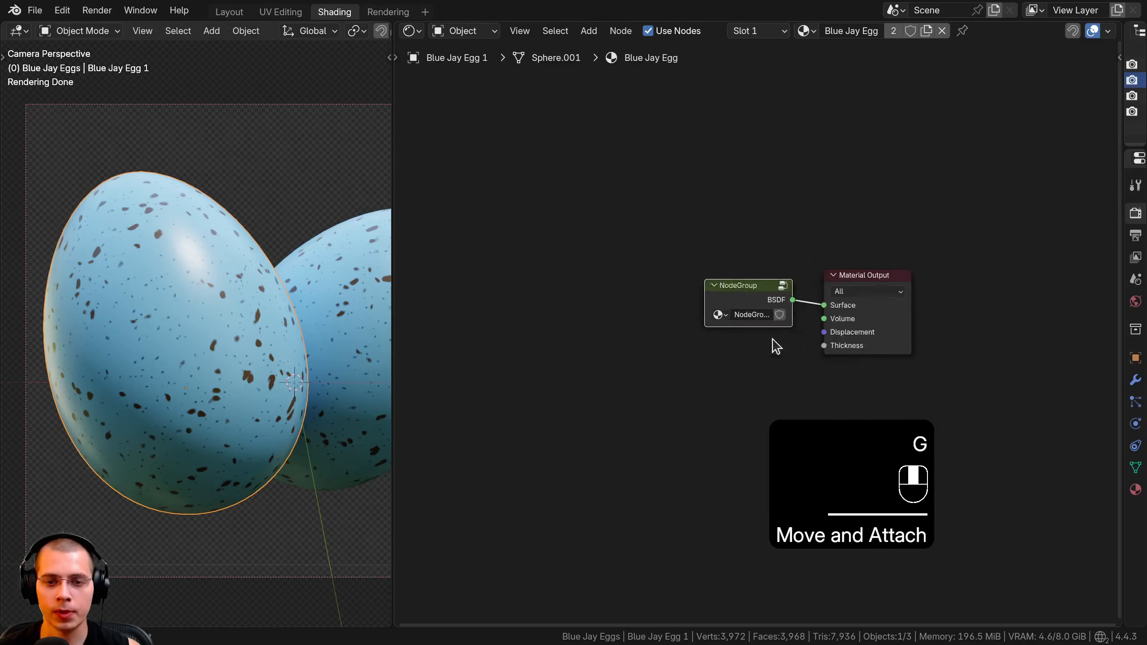
scroll(727, 330, "up", 1)
left_click_drag(694, 294, 589, 294)
left_click_drag(658, 289, 679, 285)
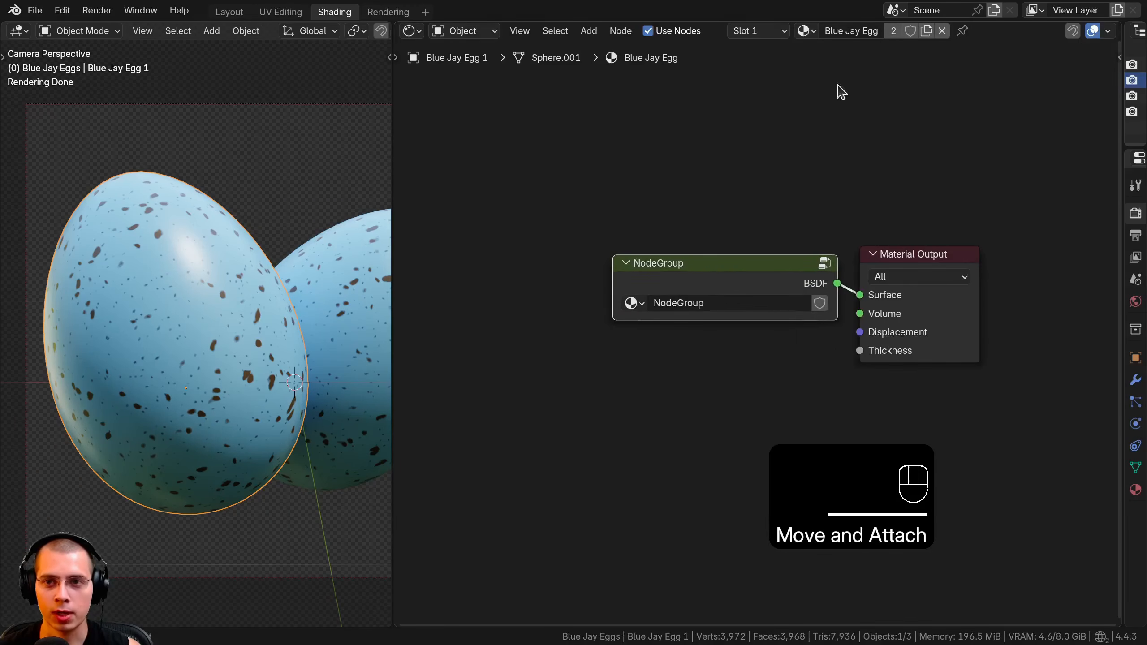
Step: Rename the node group as Blue Jay Egg by reusing the material's name
left_click(862, 32)
key("ctrl+c")
left_click(723, 302)
double_click(723, 302)
key("ctrl+v")
key("Return")
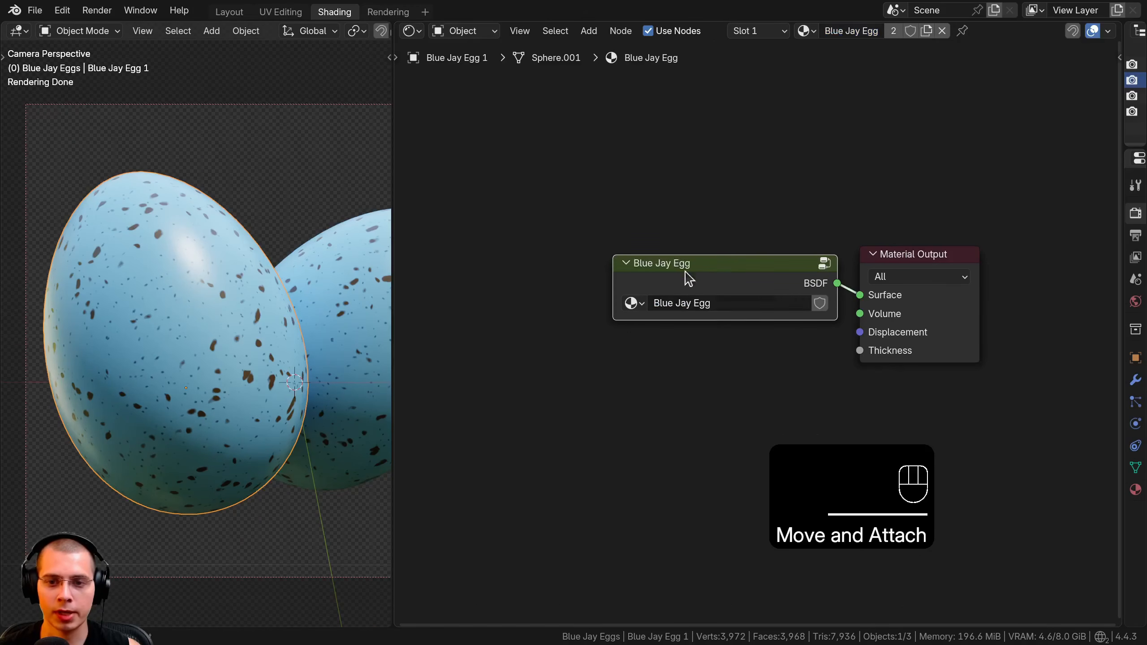
left_click_drag(772, 263, 703, 248)
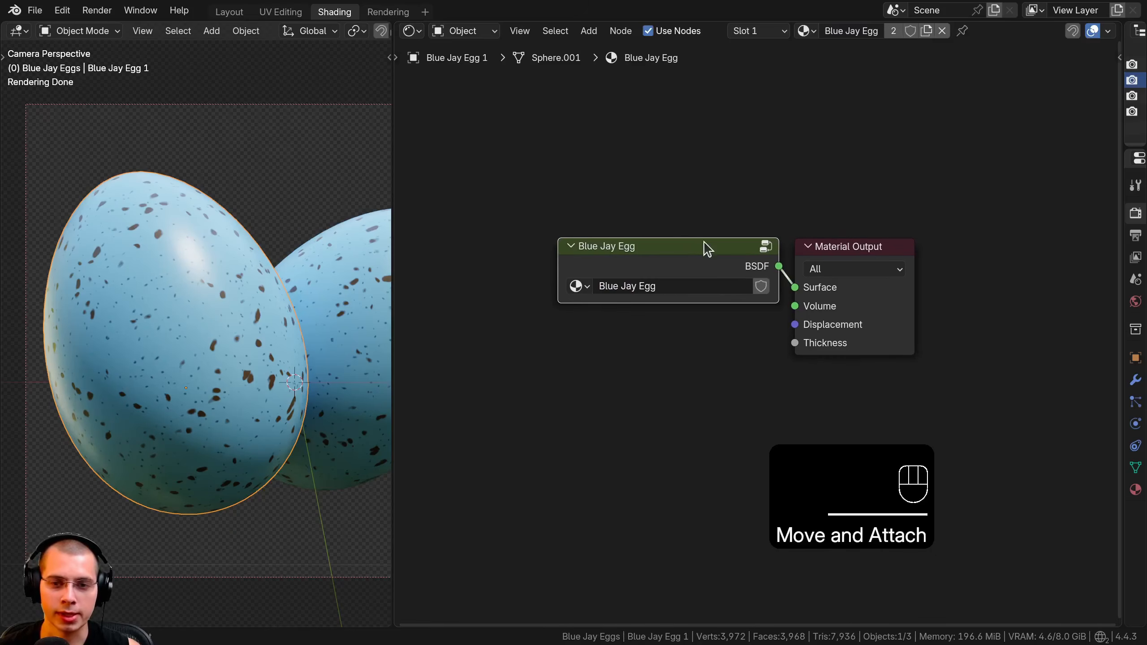
Step: Open the Blue Jay Egg group and rename its BSDF output socket as Shader
key("Tab")
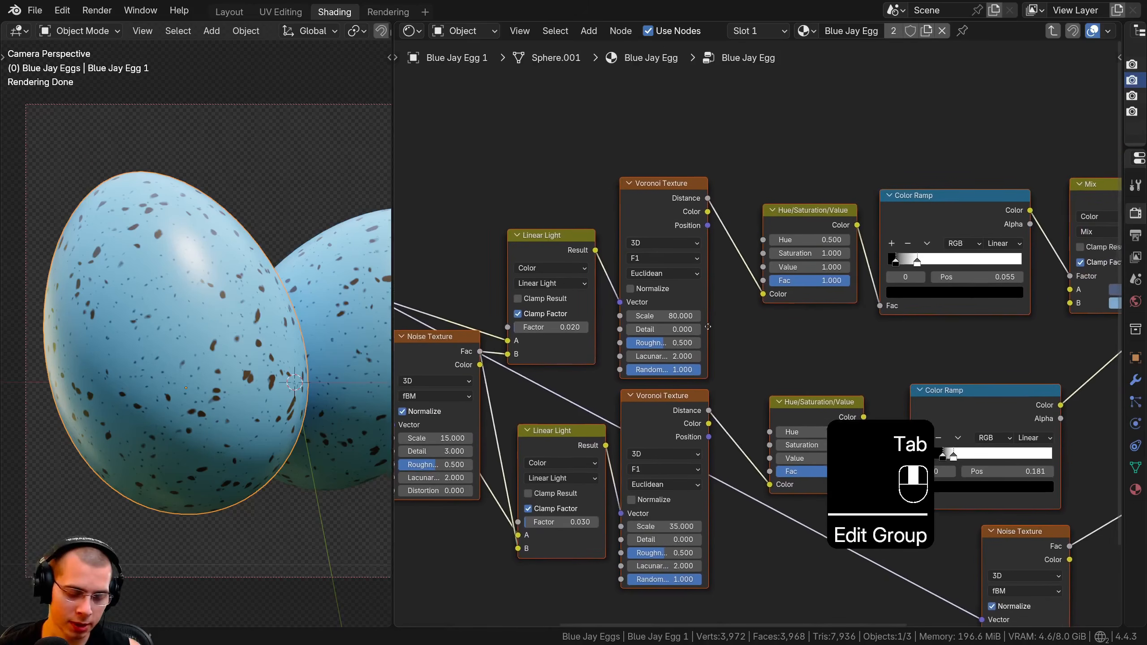
key("n")
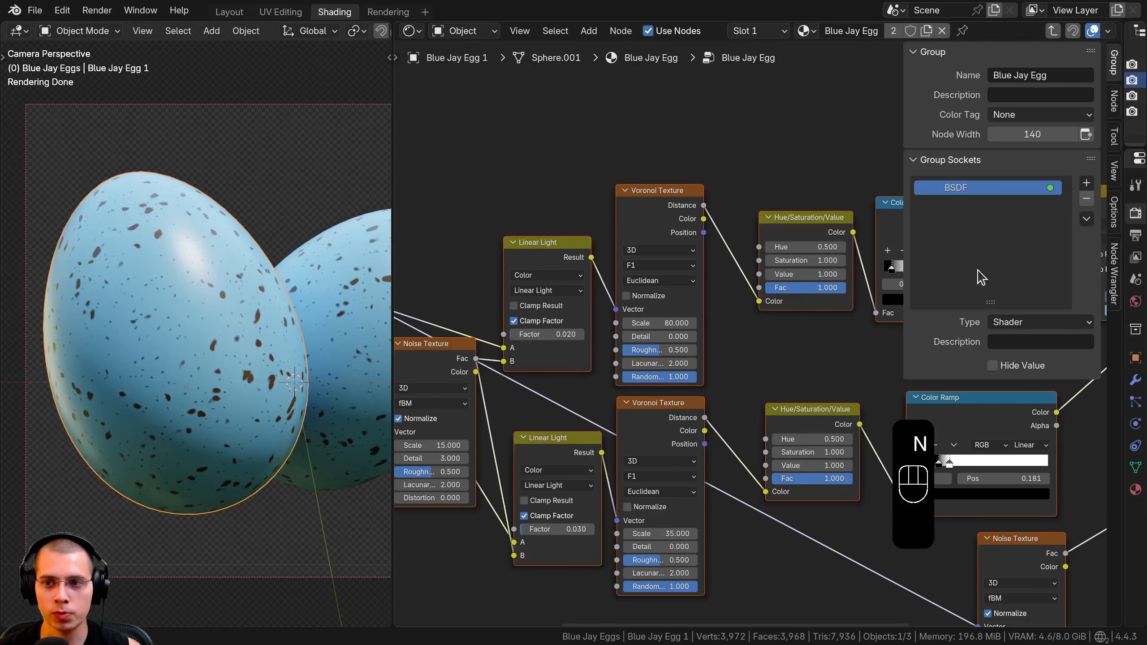
double_click(950, 186)
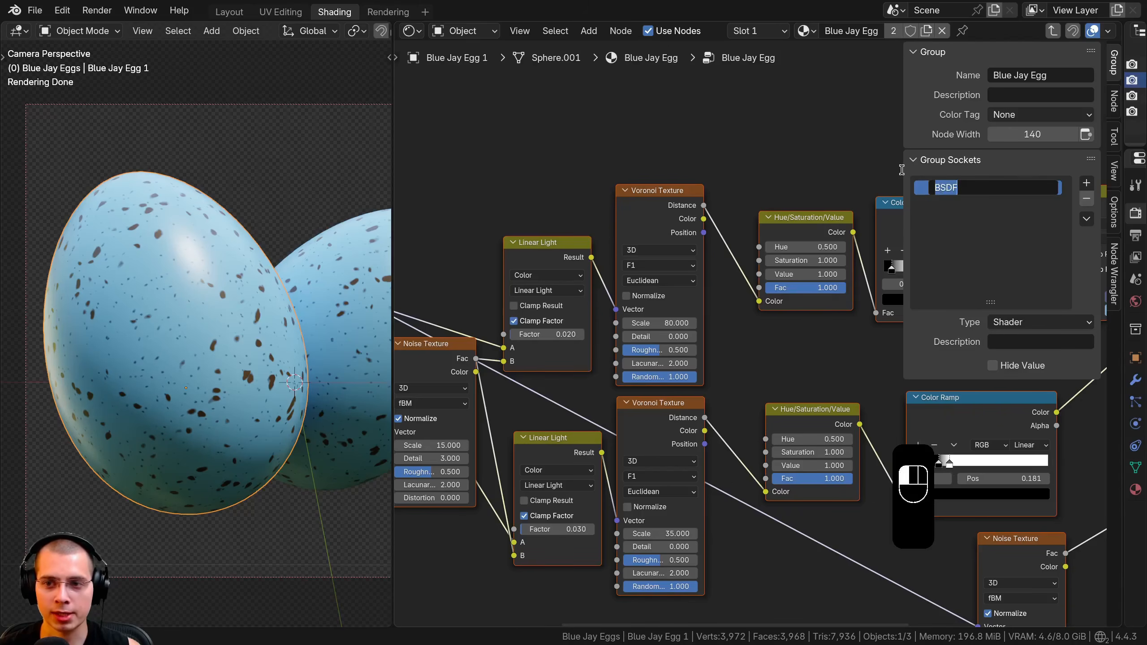
type("Shader")
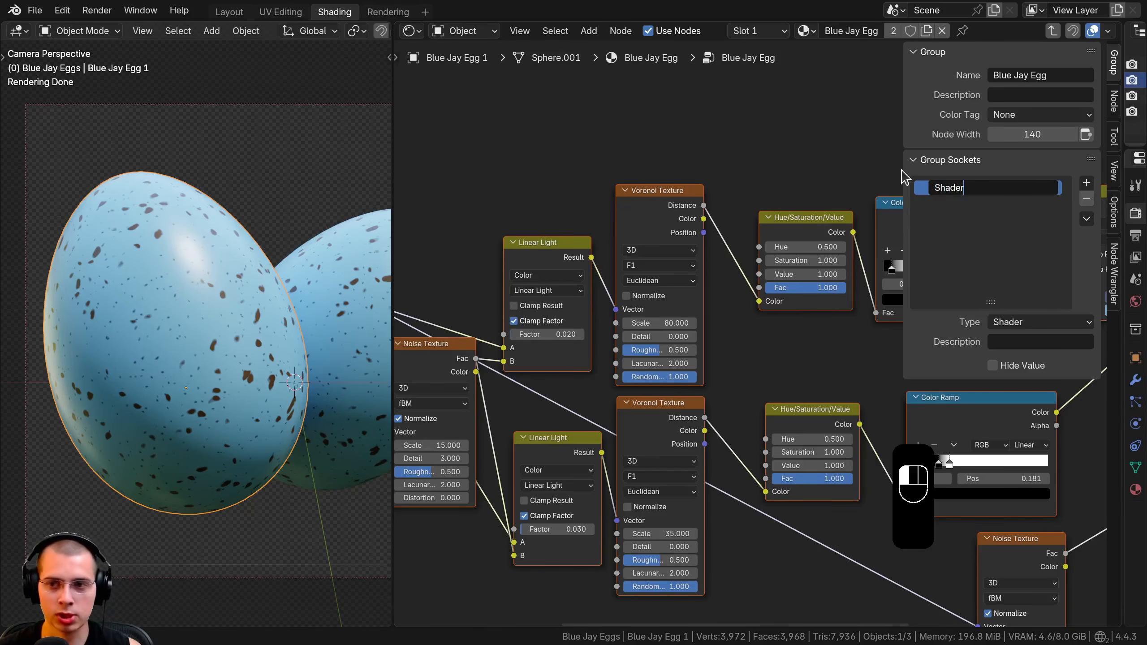
left_click(901, 170)
Step: Move the Group Input node up beside the Texture Coordinate node and leave the group
scroll(740, 321, "down", 5)
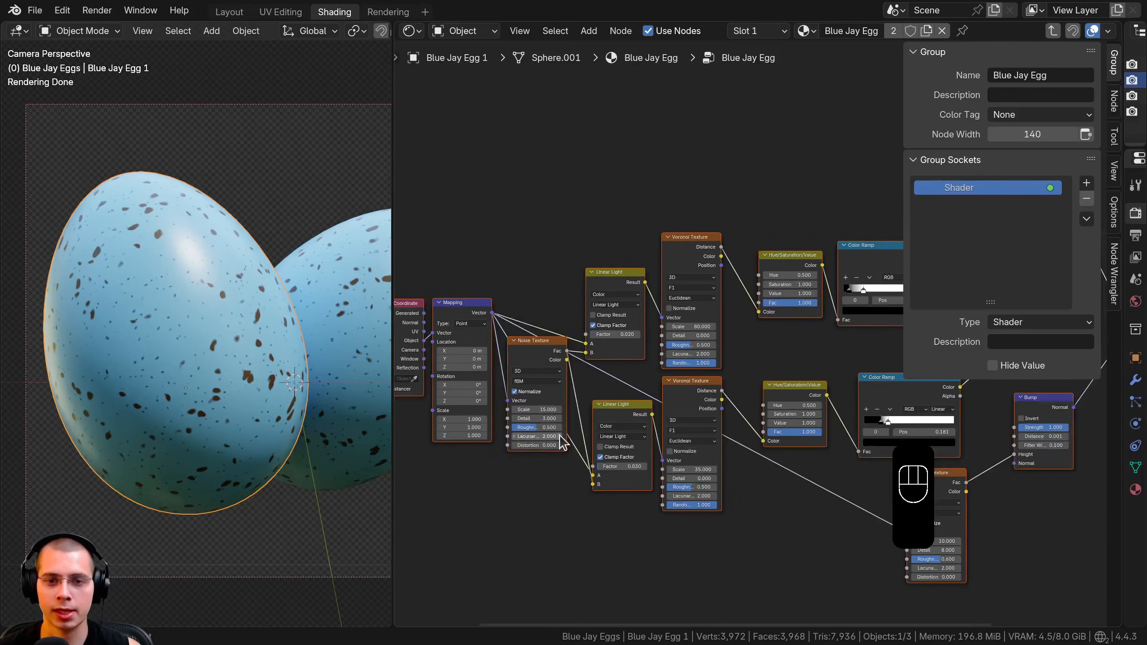
middle_click_drag(563, 443, 723, 423)
scroll(501, 346, "up", 5)
key("a")
left_click(499, 342)
key("g")
left_click(501, 288)
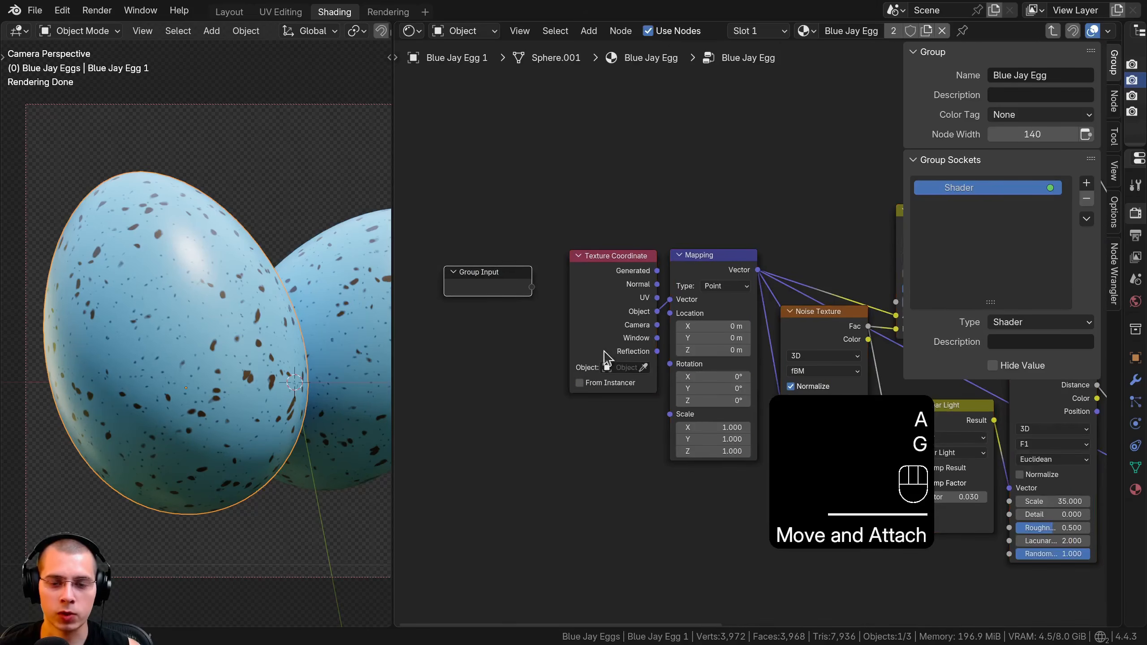
scroll(650, 360, "up", 2)
middle_click_drag(582, 336, 605, 351)
scroll(571, 365, "down", 3)
key("g")
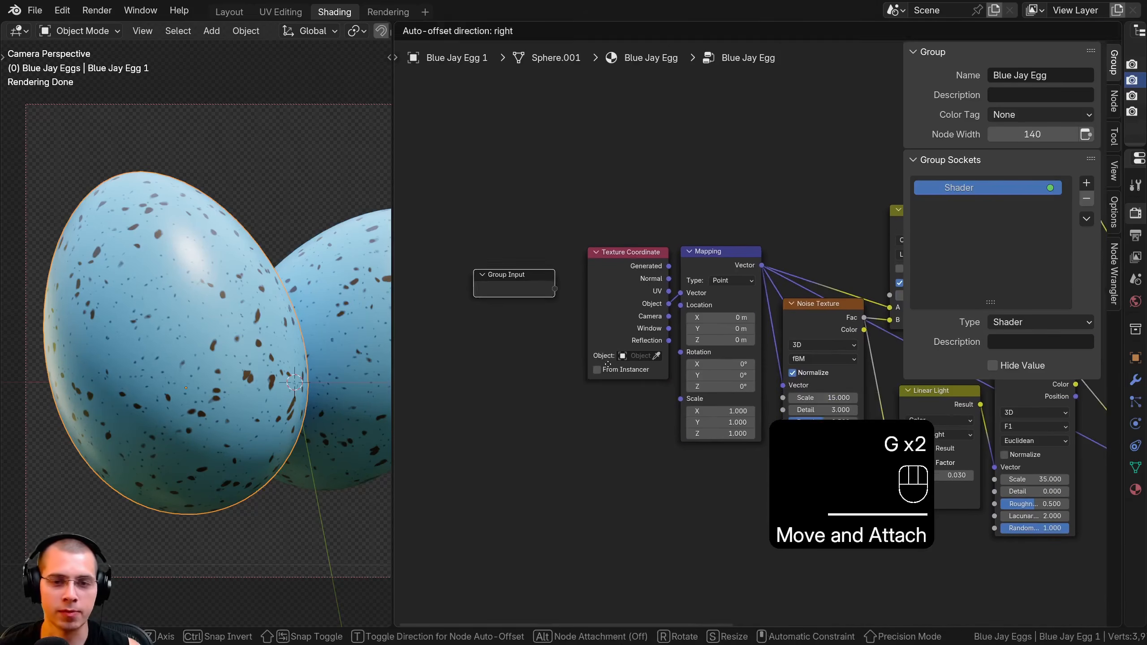
left_click(608, 362)
key("Tab")
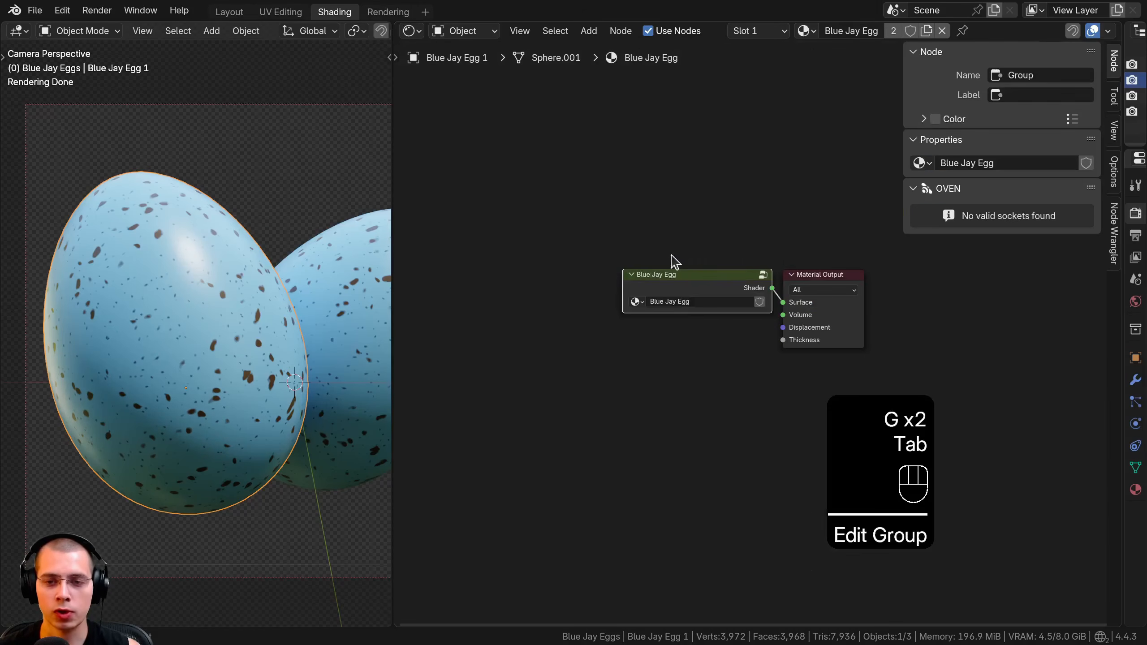
Step: Expose the Mapping node's Scale by linking it to the Group Input, and select the Scale socket
key("Tab")
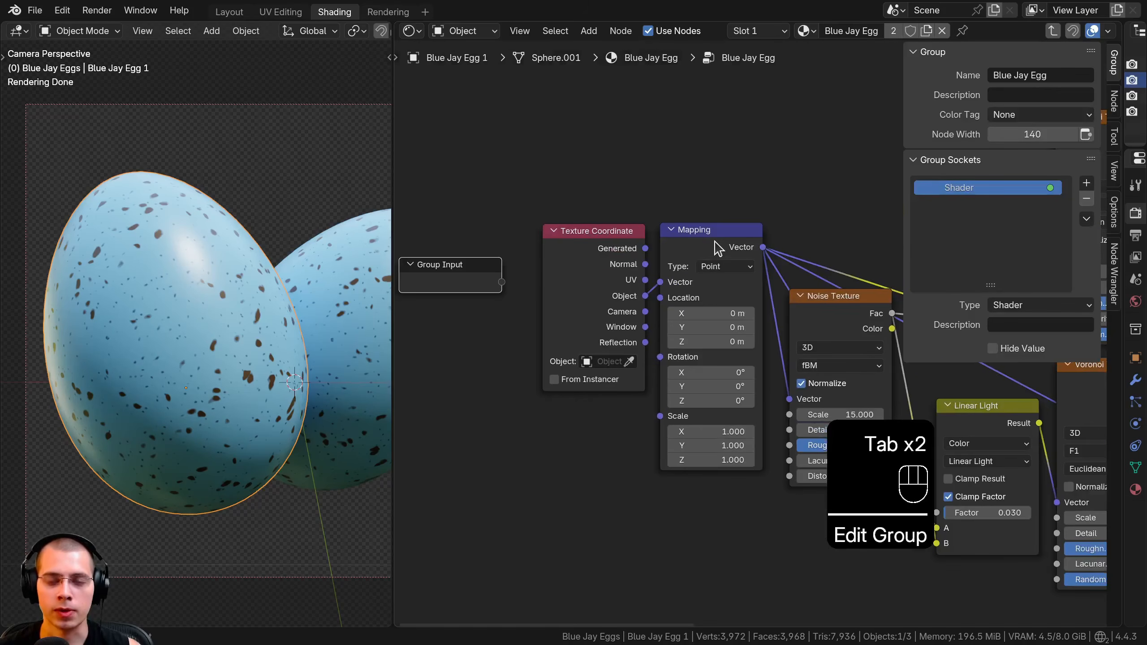
left_click(718, 251)
scroll(806, 326, "up", 1)
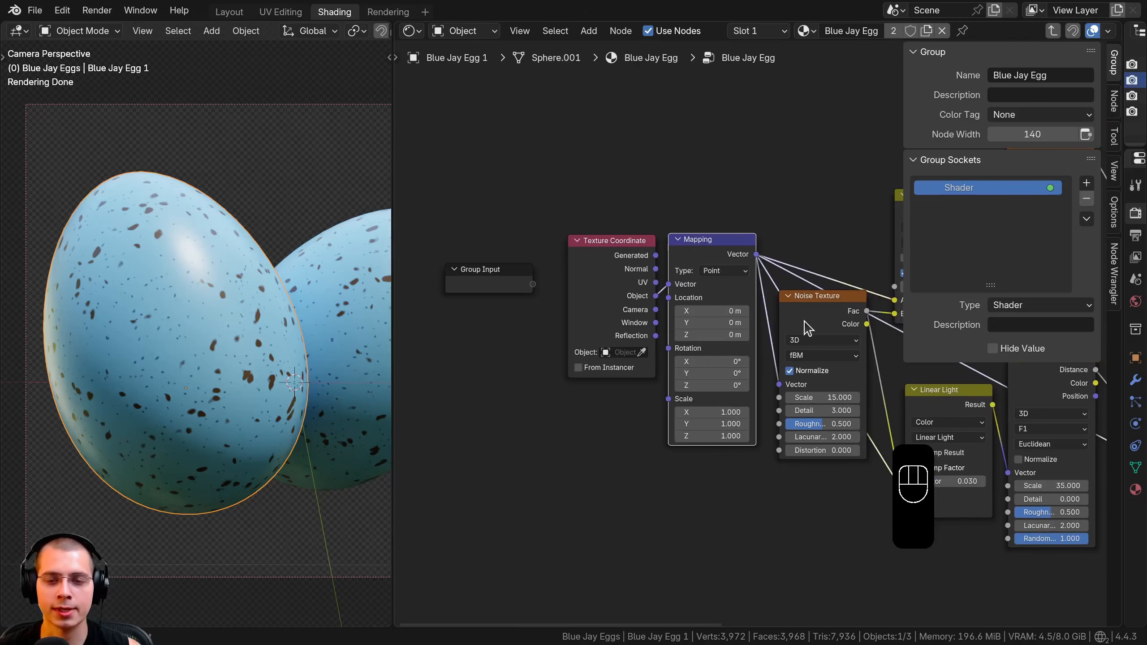
scroll(806, 326, "up", 1)
left_click_drag(653, 410, 494, 276)
left_click(983, 207)
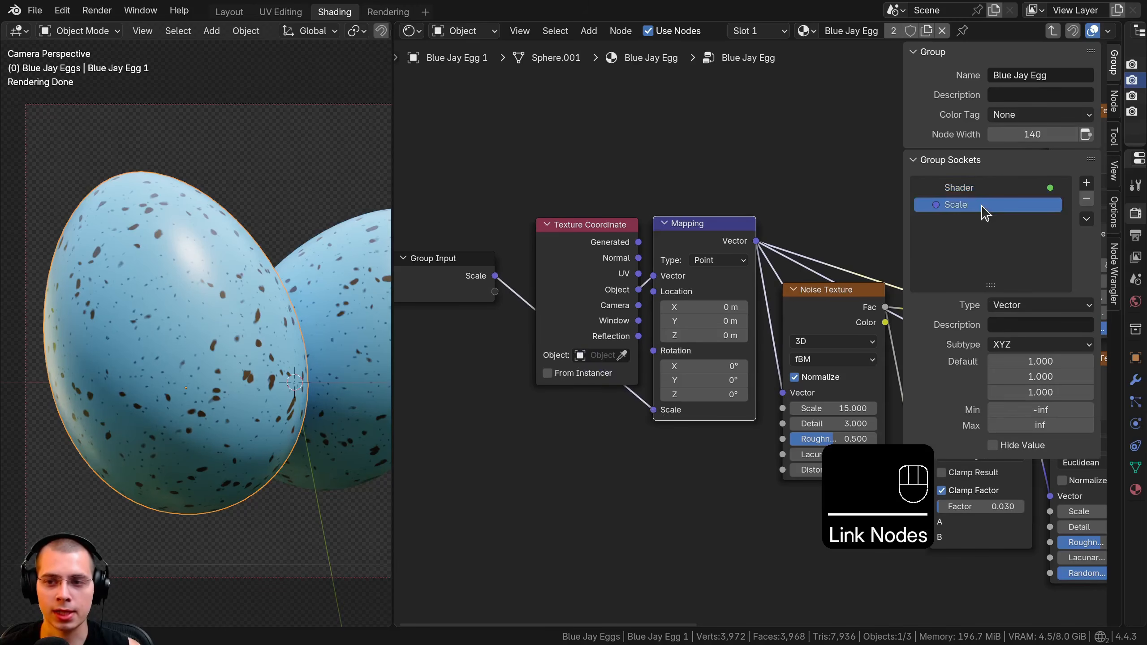
Step: Change the Scale group socket's type to Float and set its default to 1
key("Tab")
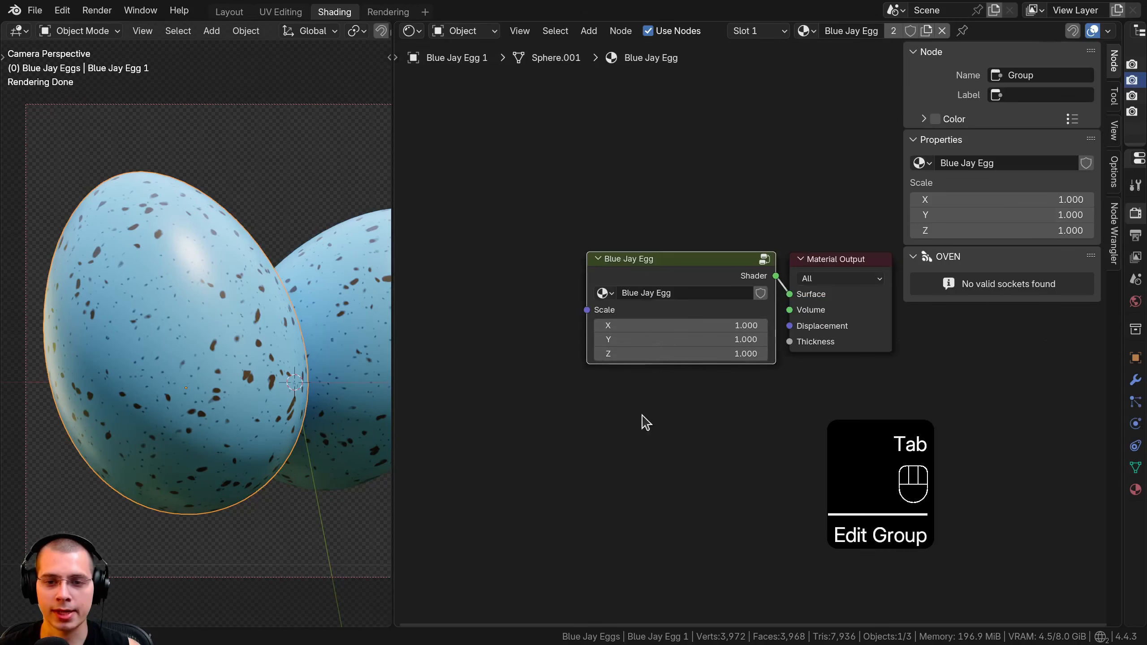
key("Tab")
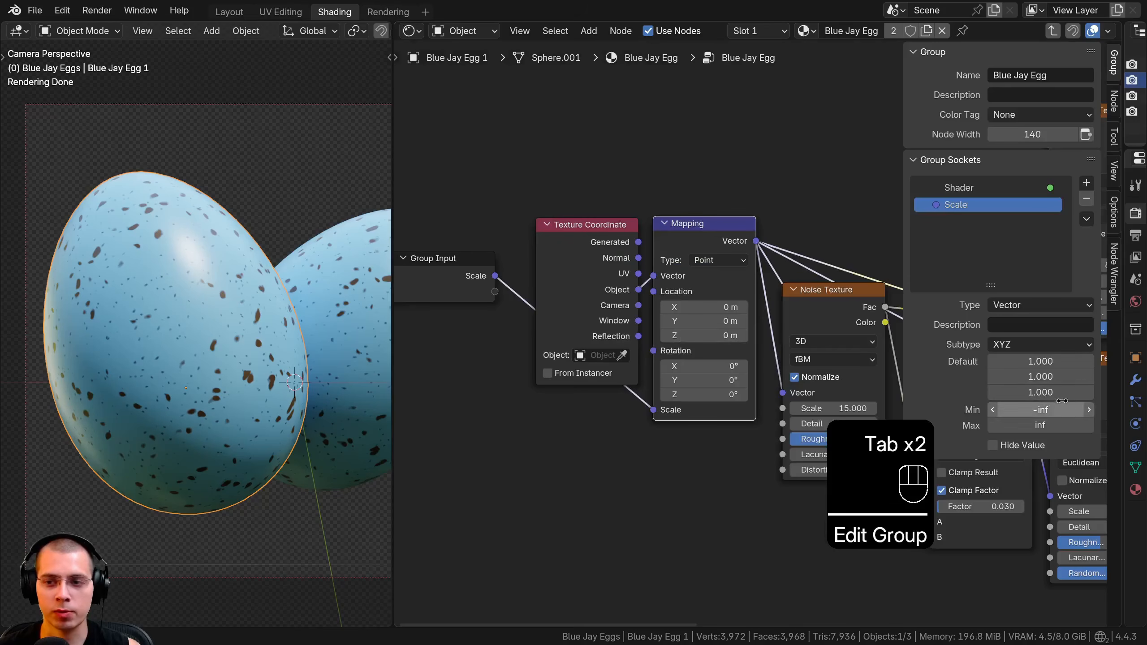
left_click(1069, 306)
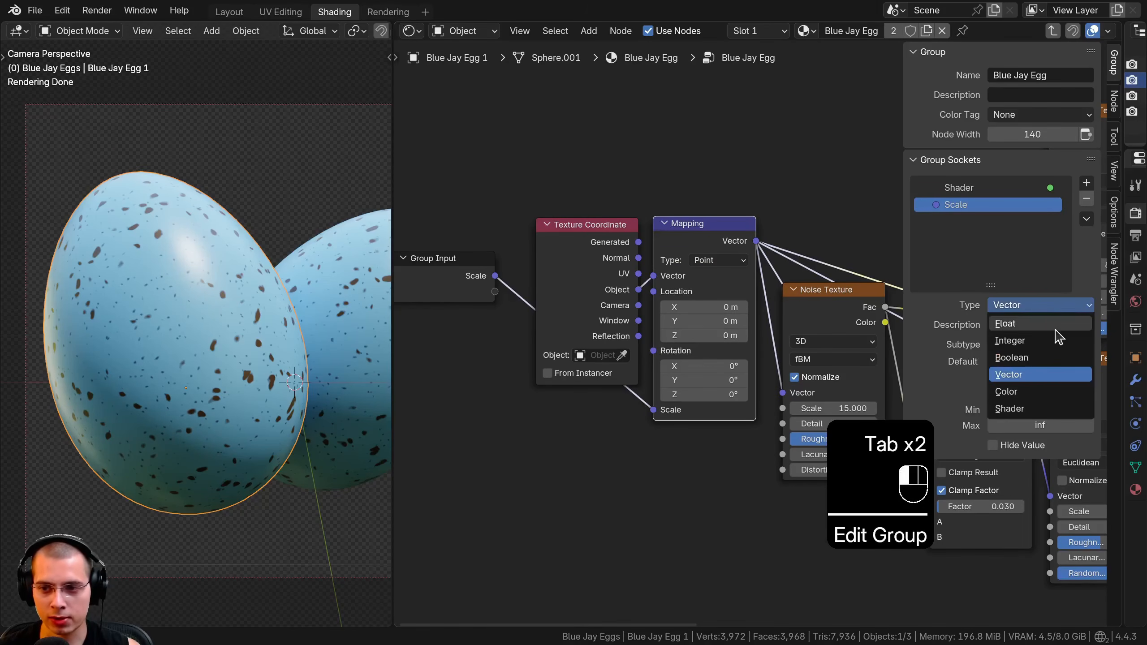
left_click(1067, 324)
left_click(1031, 364)
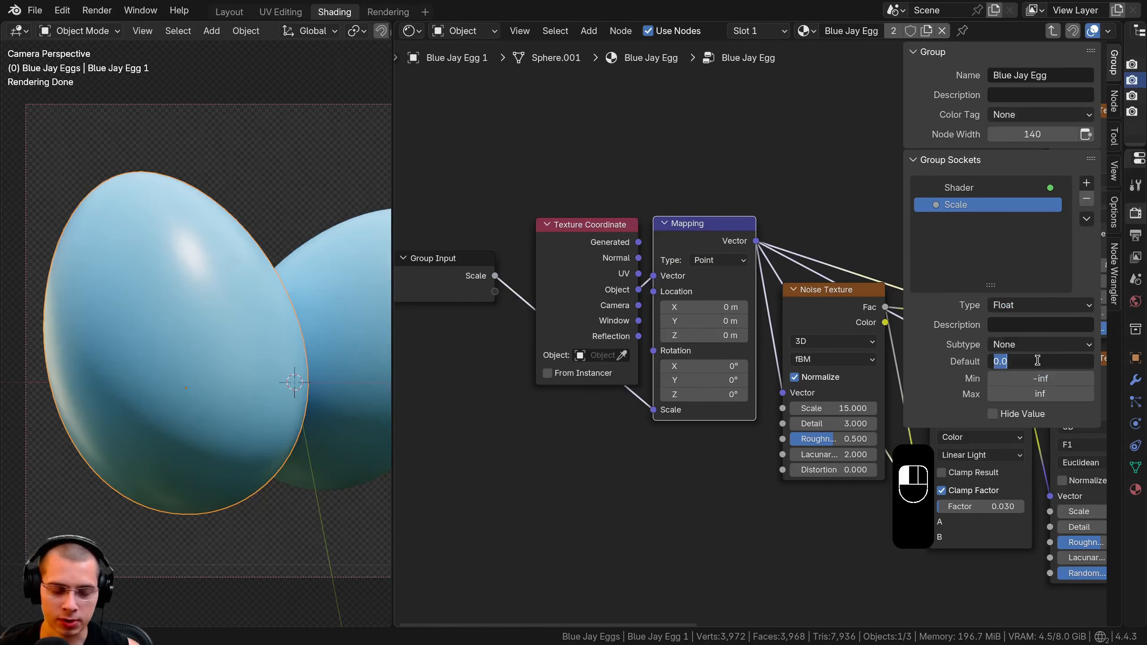
key("Return")
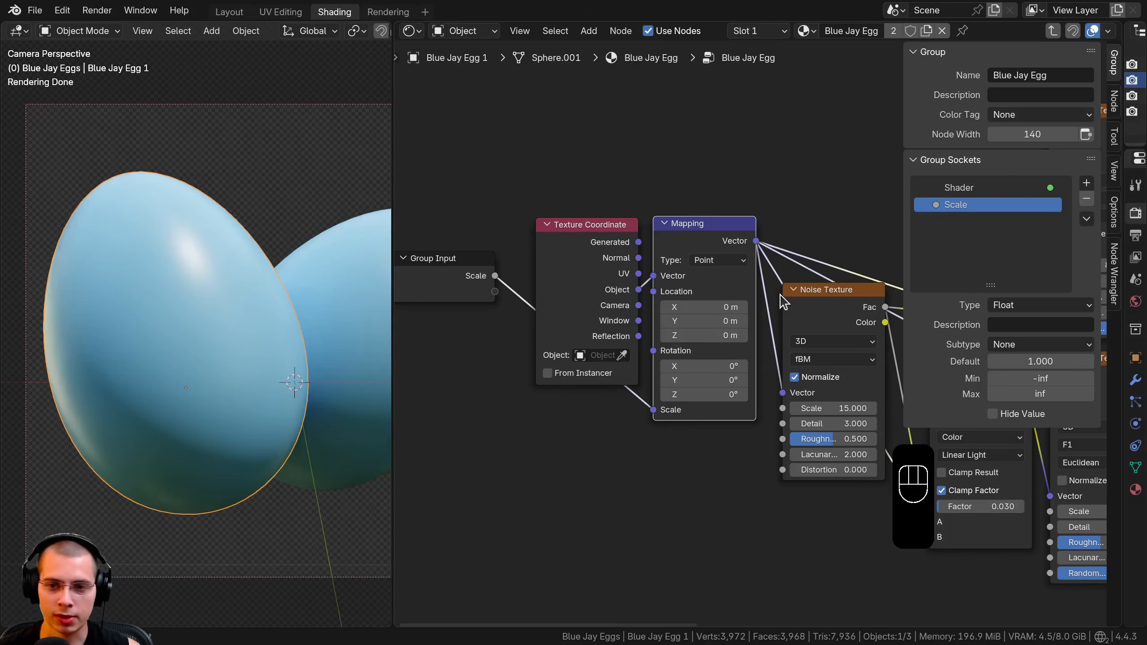
Step: Raise the Scale on the Blue Jay Egg group node, trying 1.5, and reopen the group for editing
key("Tab")
scroll(736, 299, "up", 2)
left_click(641, 306)
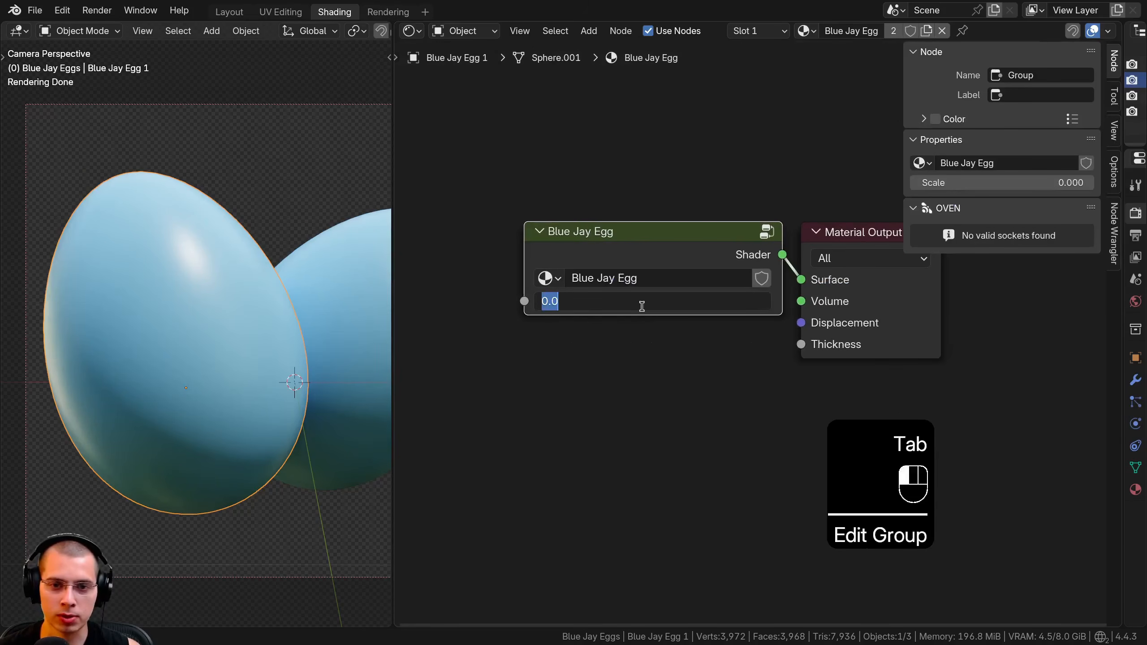
key("Return")
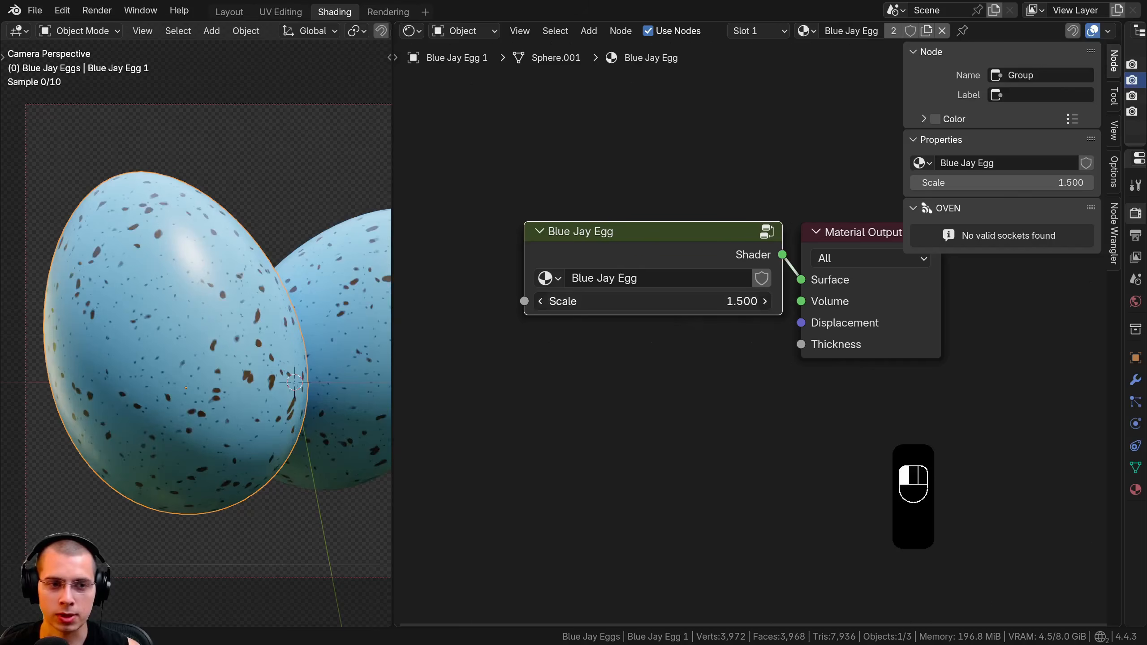
key("Tab")
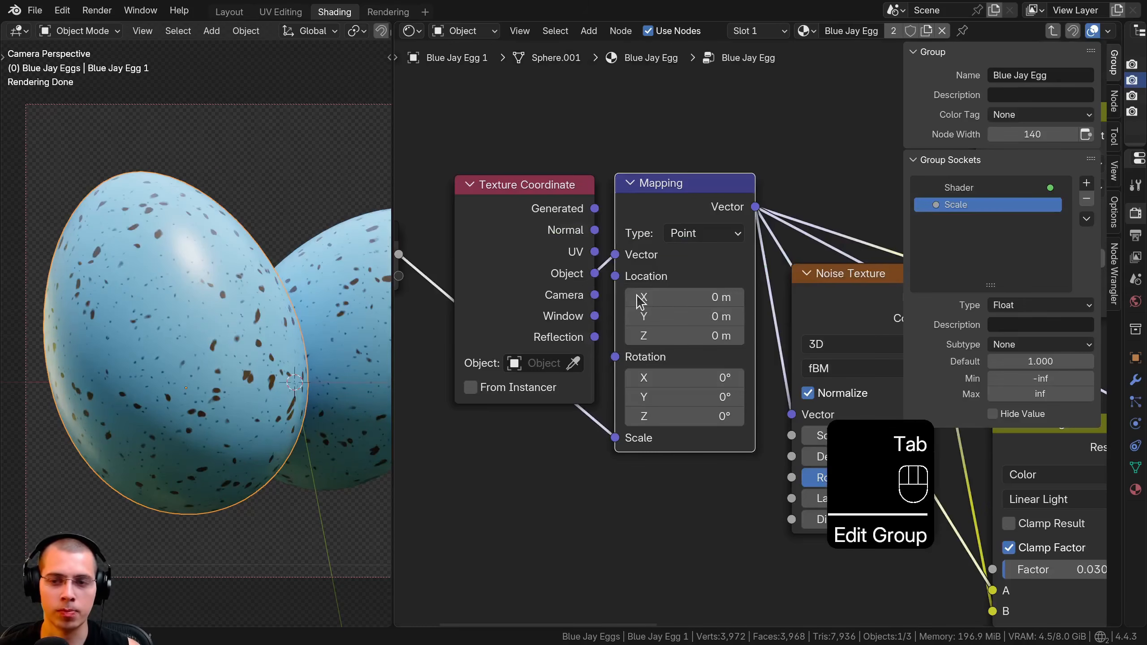
Step: Move the Group Input node up above the upper Linear Light node, beside the first Voronoi Texture
scroll(632, 309, "down", 5)
left_click(481, 336)
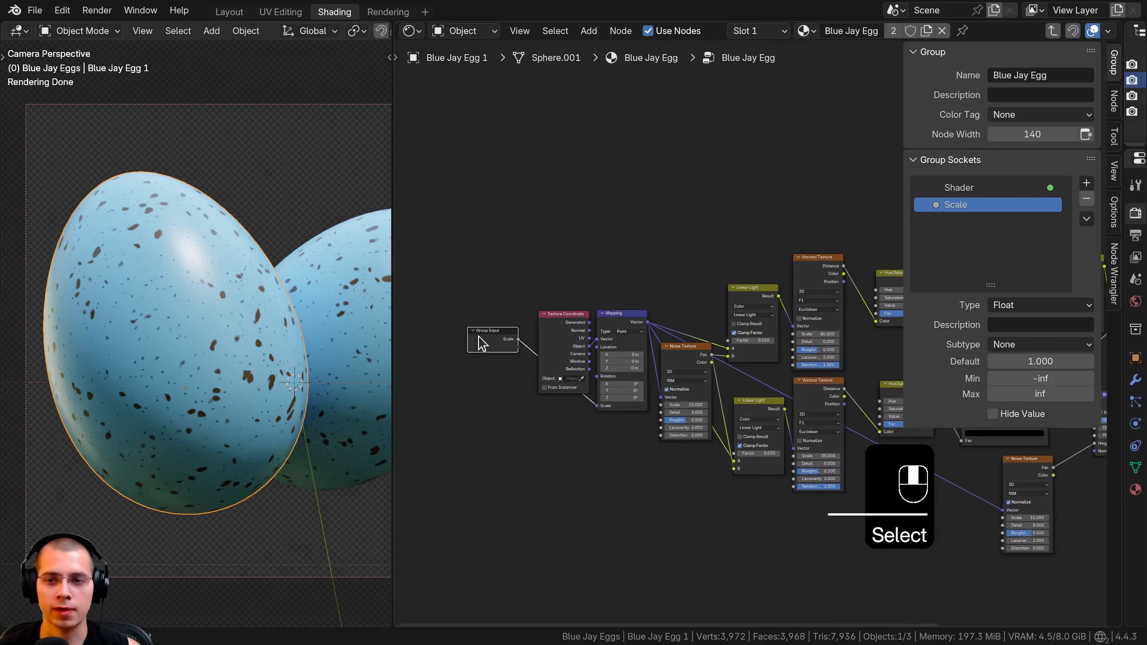
key("g")
left_click(692, 206)
scroll(722, 239, "up", 5)
middle_click_drag(718, 239, 652, 234)
scroll(655, 230, "up", 2)
key("g")
left_click(715, 280)
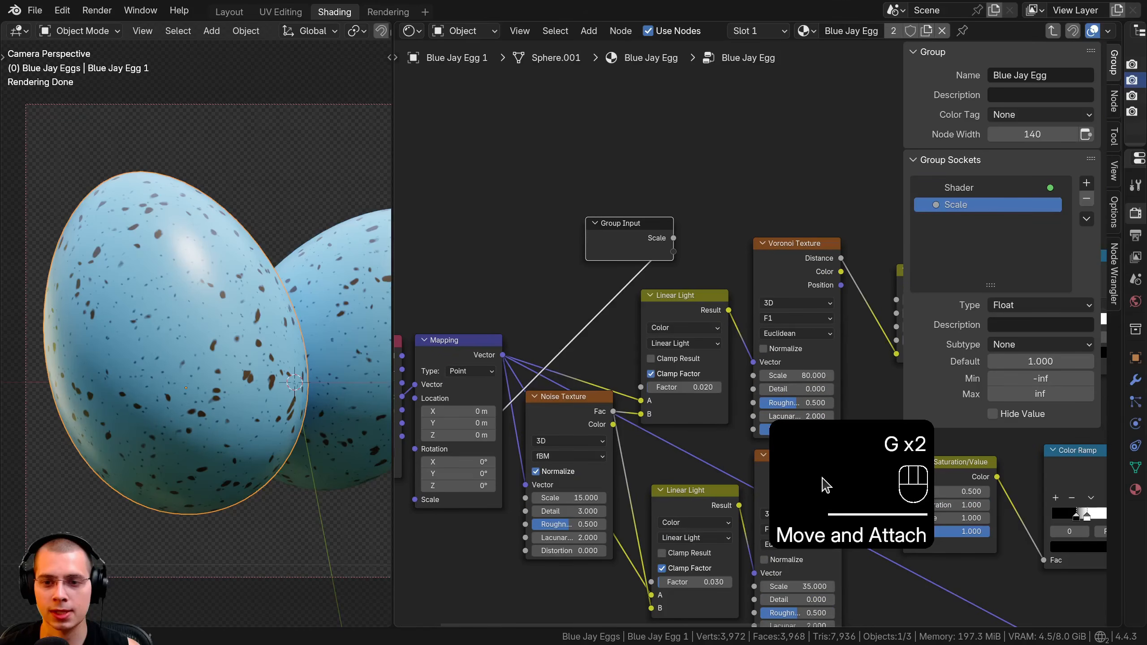
scroll(820, 429, "up", 2)
middle_click_drag(820, 430, 827, 400)
middle_click_drag(673, 294, 666, 296)
key("g")
left_click(677, 294)
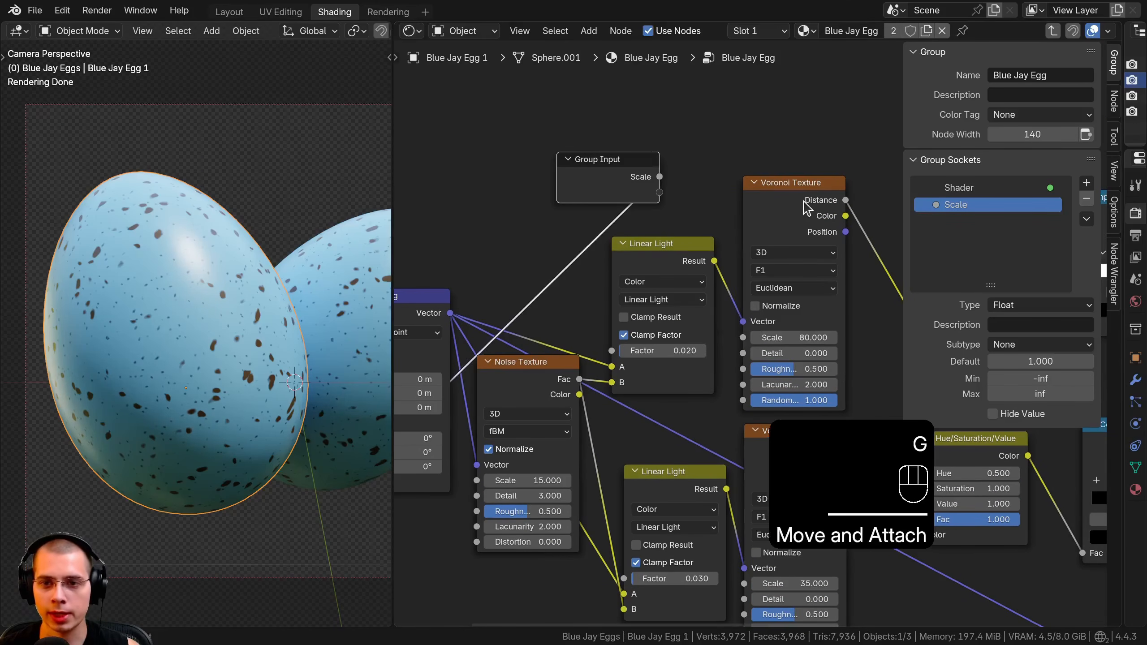
Step: Expose the upper Voronoi Texture's Scale on the Group Input and rename the new socket Blue Dots Scale
left_click_drag(743, 338, 659, 193)
double_click(966, 222)
type("Bl")
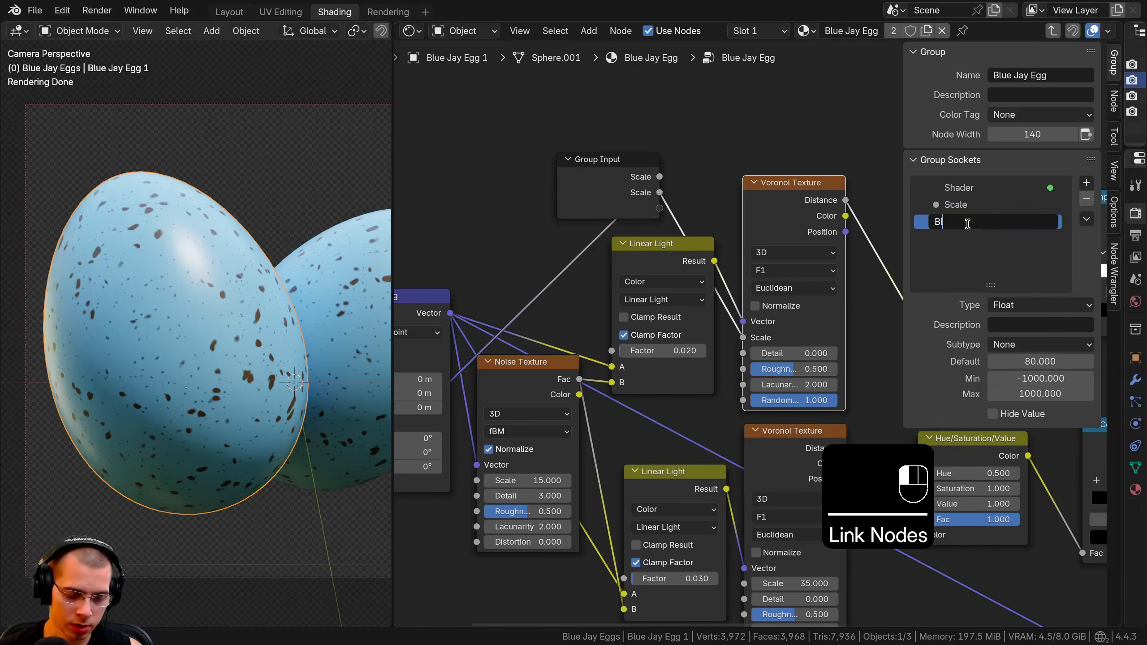
type("ue Dots Scale")
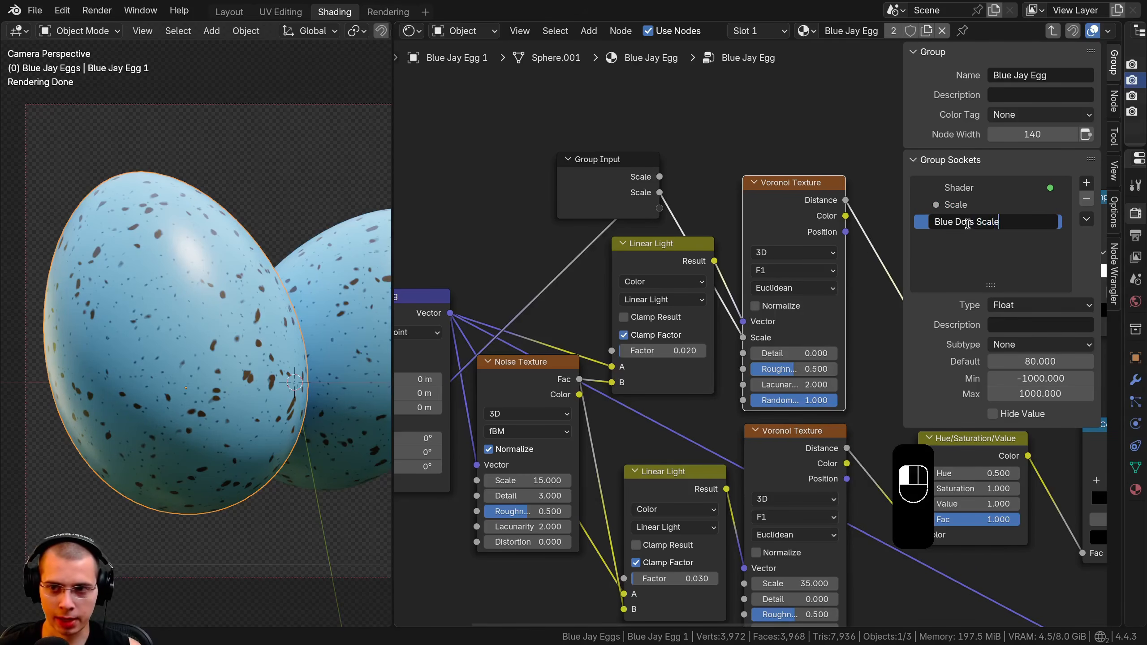
key("Return")
Step: Expose the lower Voronoi Texture's Scale on the Group Input and rename the new socket Brown Dots Scale
middle_click_drag(662, 237, 657, 176)
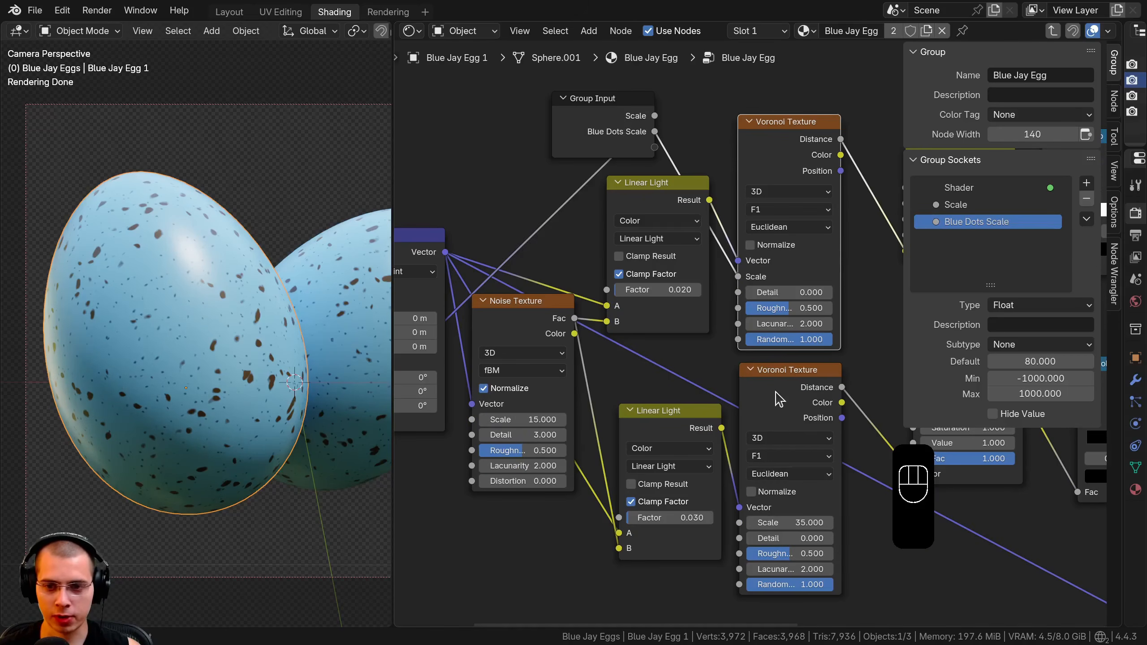
left_click_drag(739, 522, 663, 161)
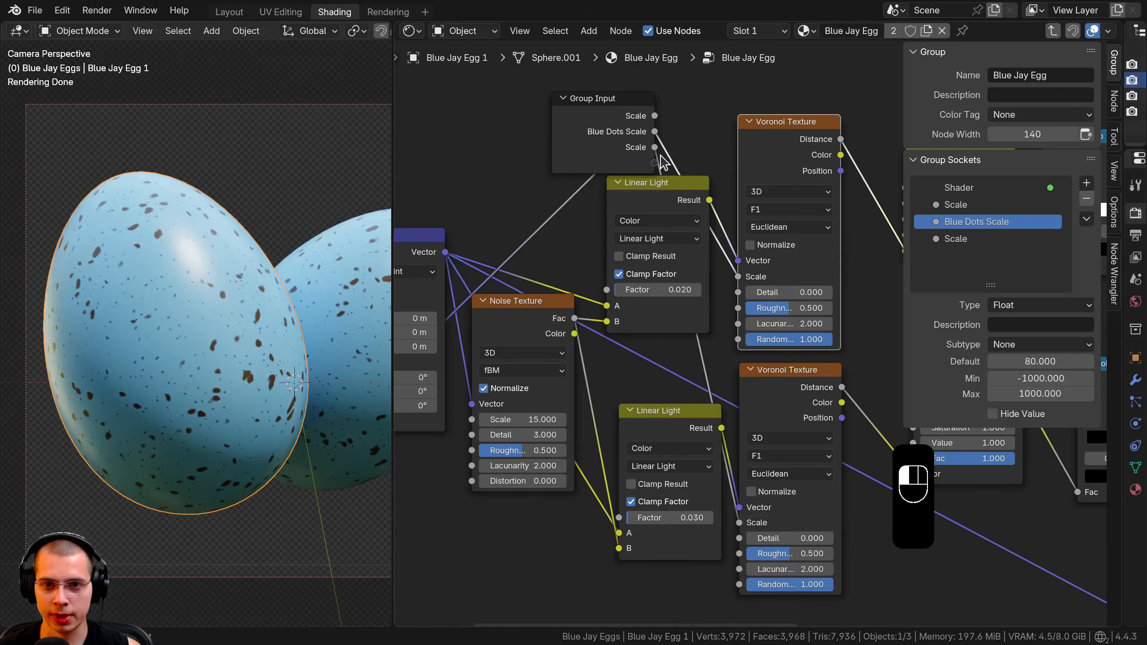
double_click(962, 238)
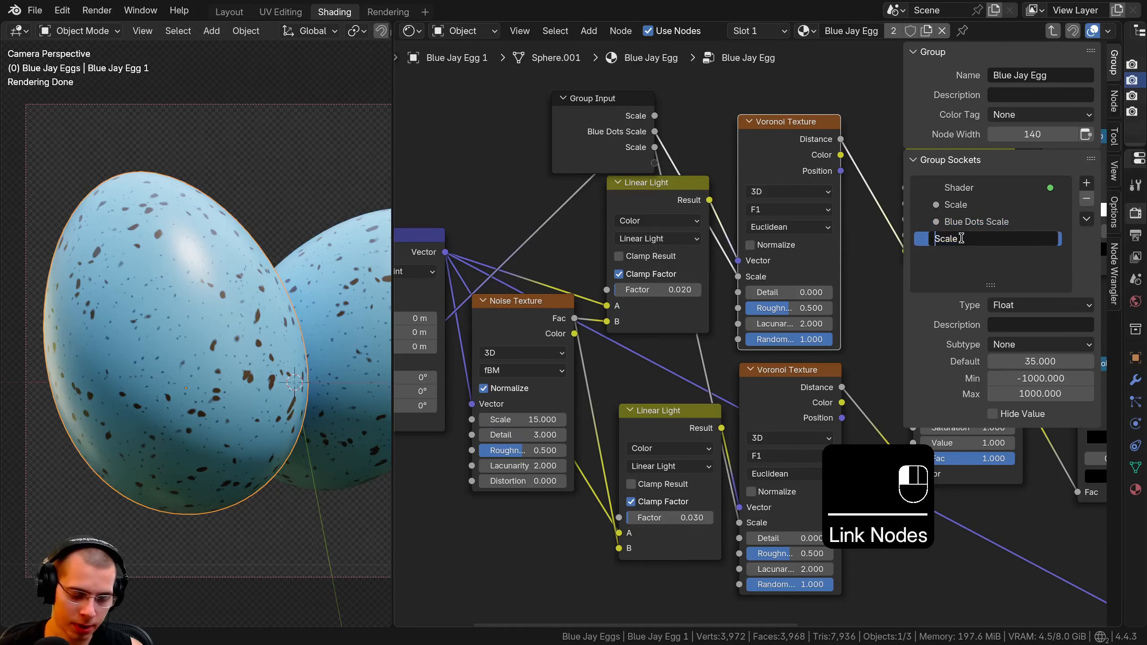
type("Brown D")
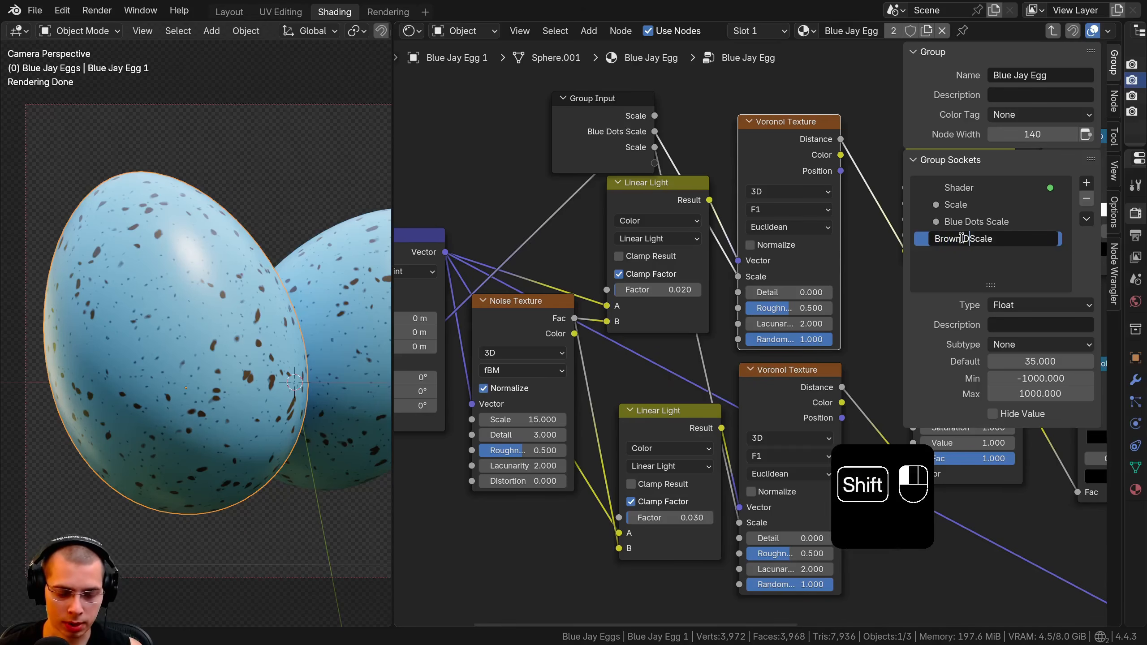
type("ots")
key("Return")
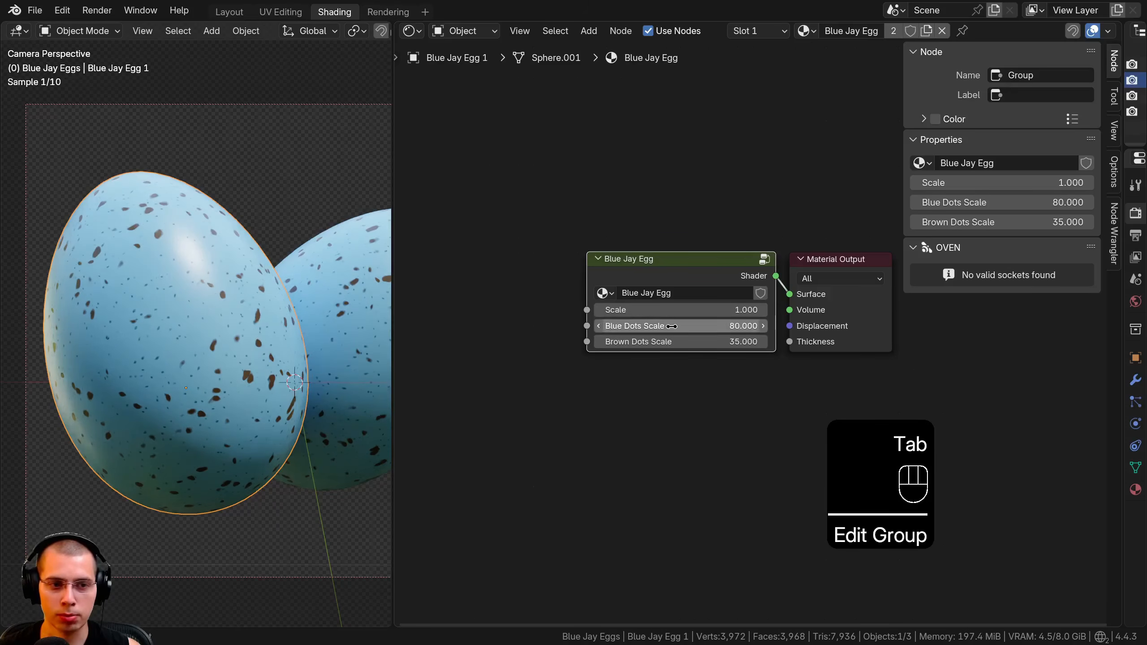
Step: Try changing Brown Dots Scale on the group node, and reopen the group to test the Linear Light factors
left_click_drag(671, 341, 682, 341)
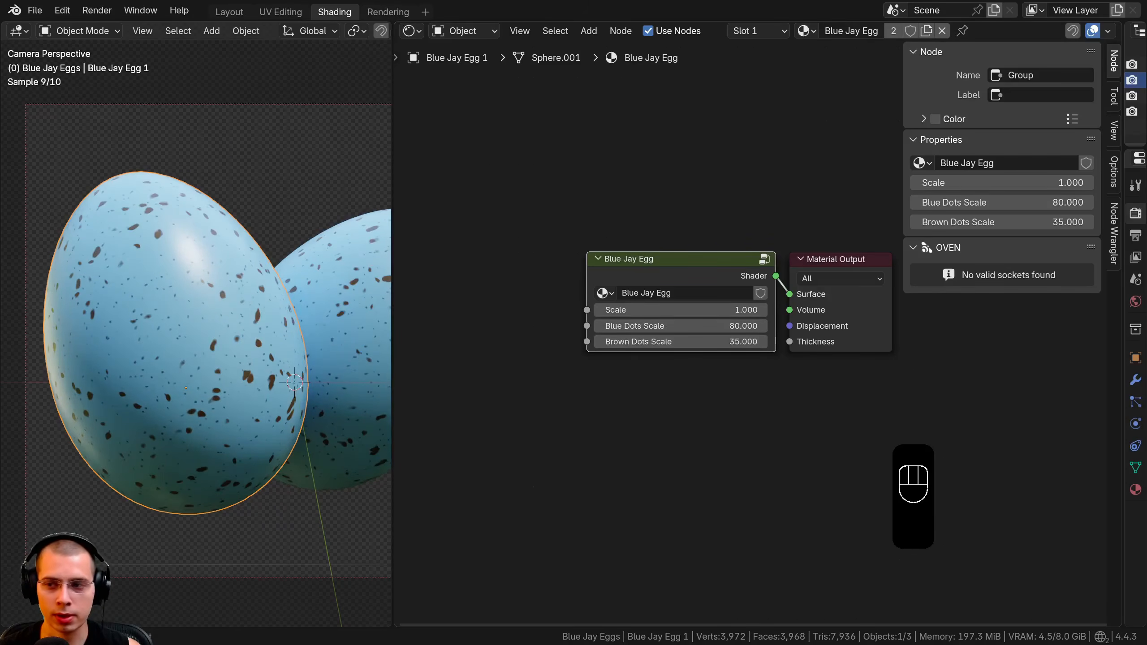
key("Tab")
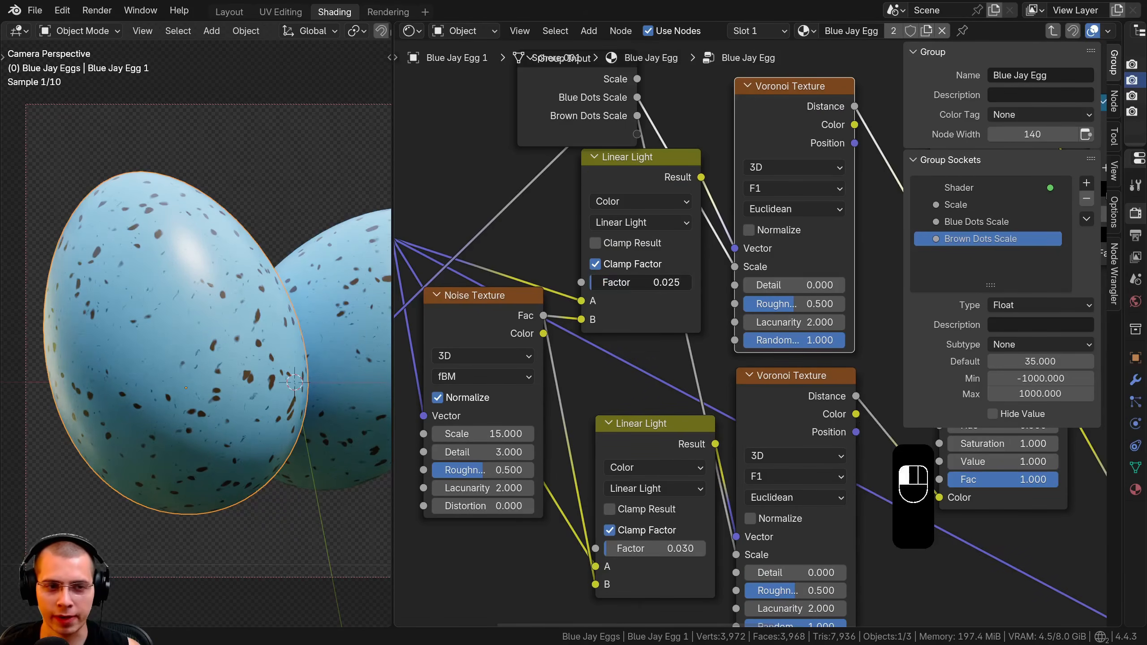
mouse_move(617, 548)
left_mouse_down()
mouse_move(631, 548)
mouse_move(617, 549)
left_mouse_up()
right_click(618, 549)
Step: Move the Group Input node clear of the upper Linear Light node and try raising the Noise Texture's Scale to 28.5
scroll(593, 208, "down", 5)
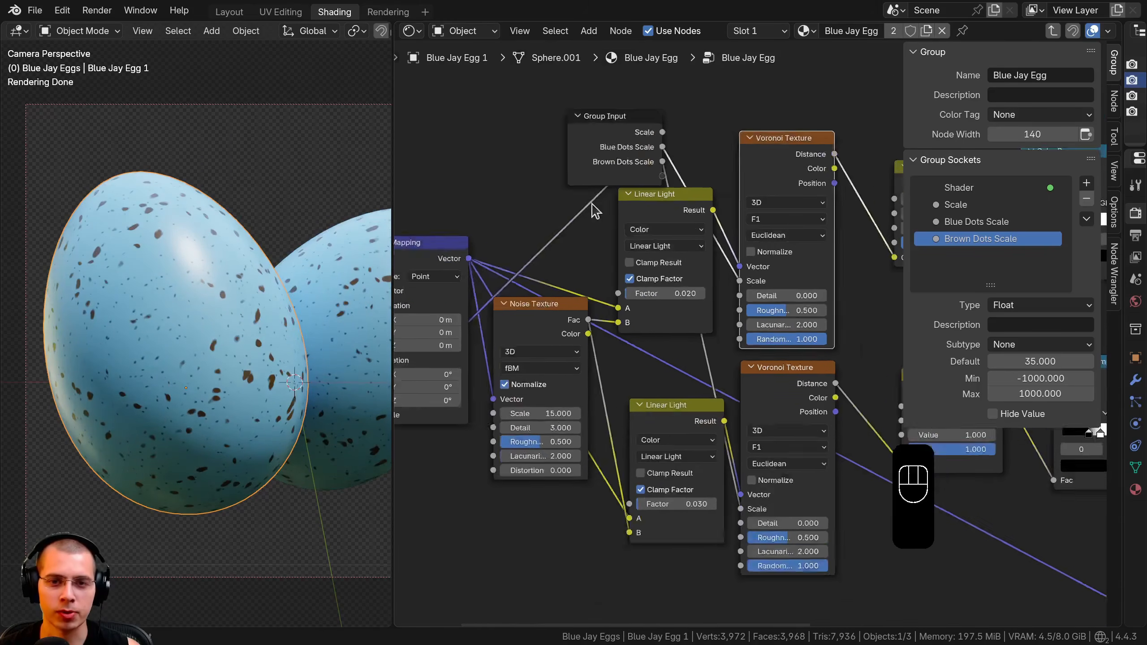
left_click(629, 193)
key("g")
left_click(565, 194)
middle_click_drag(538, 424, 555, 407)
scroll(556, 407, "up", 1)
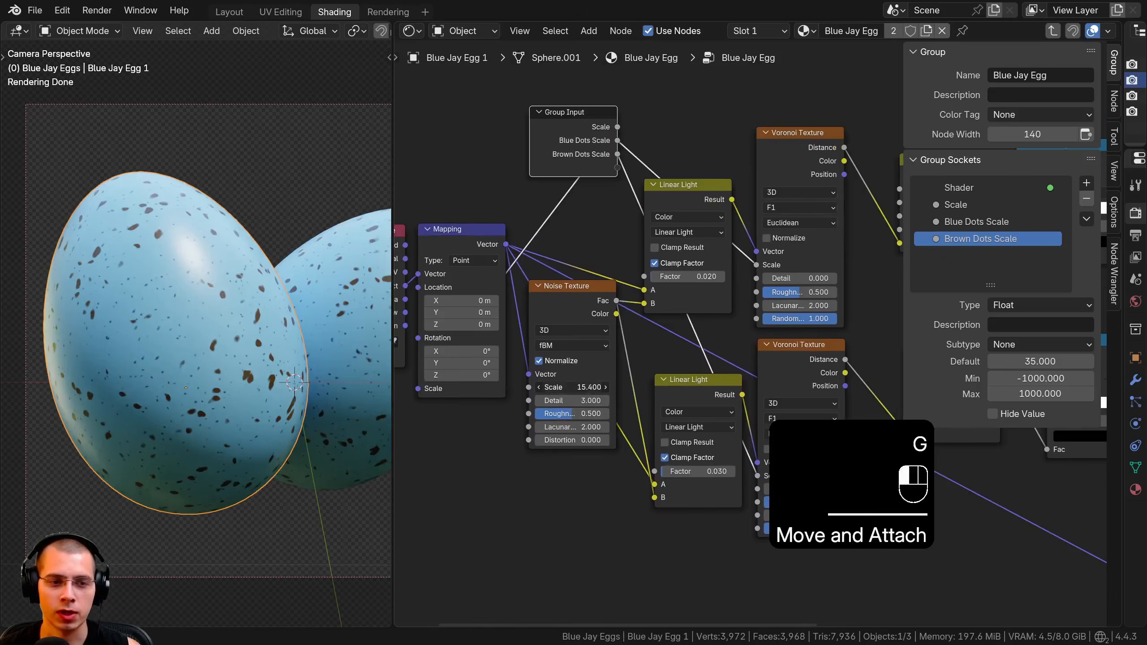
left_click_drag(571, 387, 607, 387)
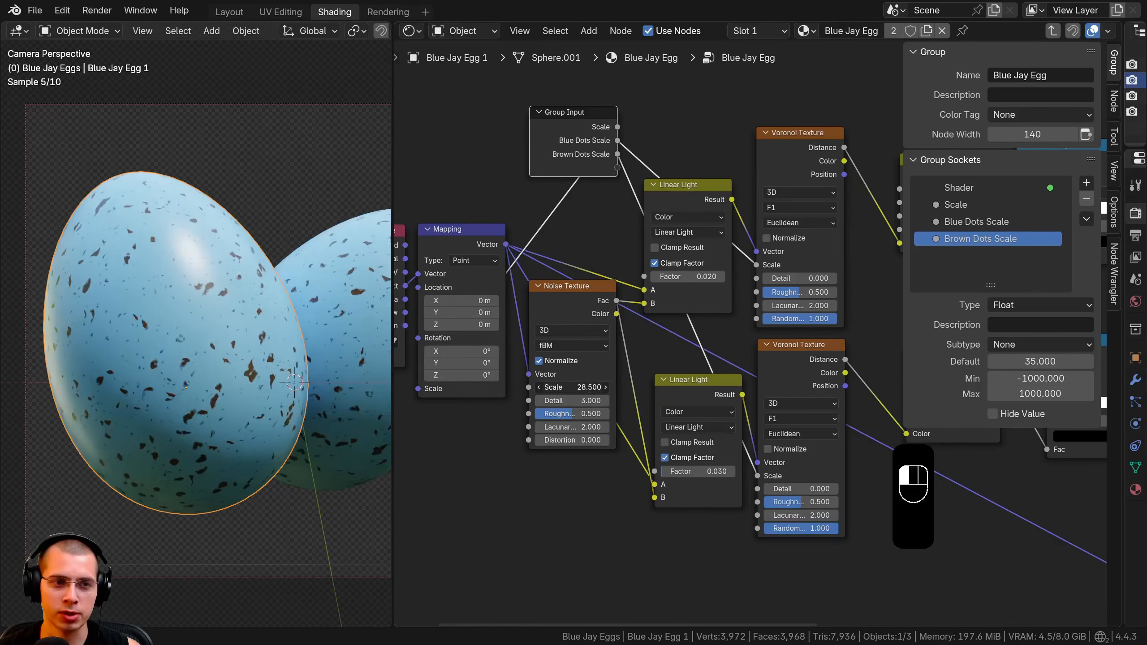
right_click(548, 384)
right_click(572, 387)
Step: Move the Group Input node across the graph to sit above the upper Color Ramp, beside the first Mix node
scroll(534, 305, "down", 3)
middle_click_drag(535, 305, 525, 344)
key("g")
left_click(571, 358)
scroll(655, 307, "down", 4)
middle_click_drag(592, 249, 477, 329)
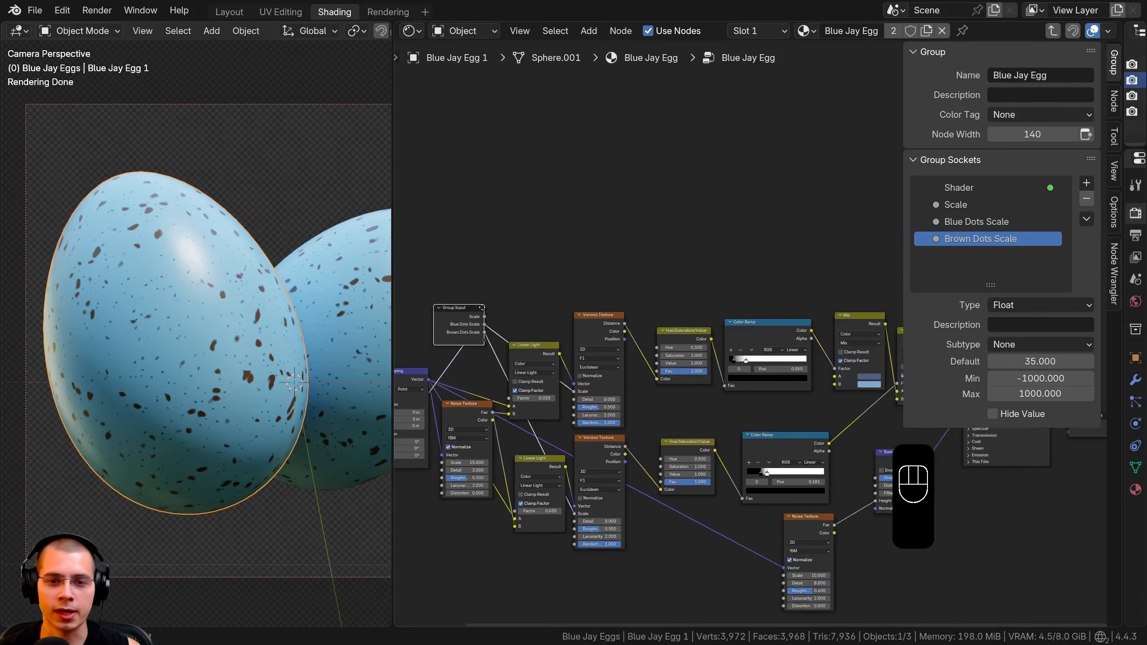
key("g")
left_click(795, 257)
scroll(851, 272, "up", 4)
middle_click_drag(855, 273, 604, 256)
scroll(604, 256, "up", 1)
key("g")
left_click(627, 295)
middle_click_drag(592, 435, 643, 440)
scroll(644, 440, "up", 3)
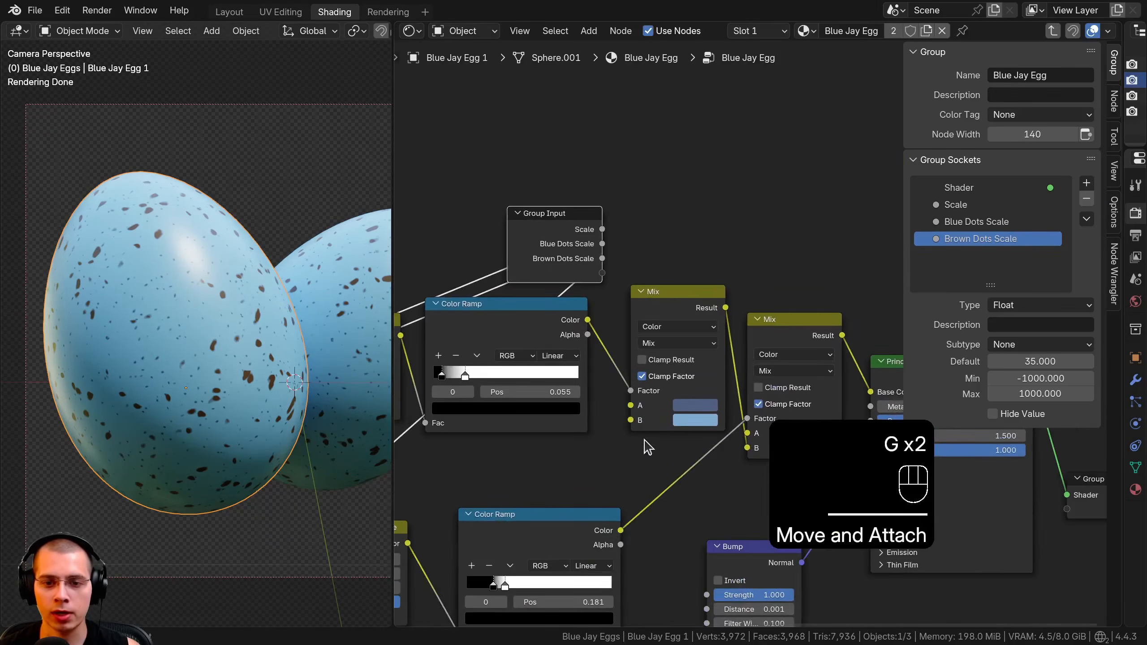
Step: Expose the first Mix node's B and A colors and the second Mix node's A color, and rename the B socket Egg Color
left_click_drag(631, 422, 564, 333)
left_click_drag(603, 277, 551, 227)
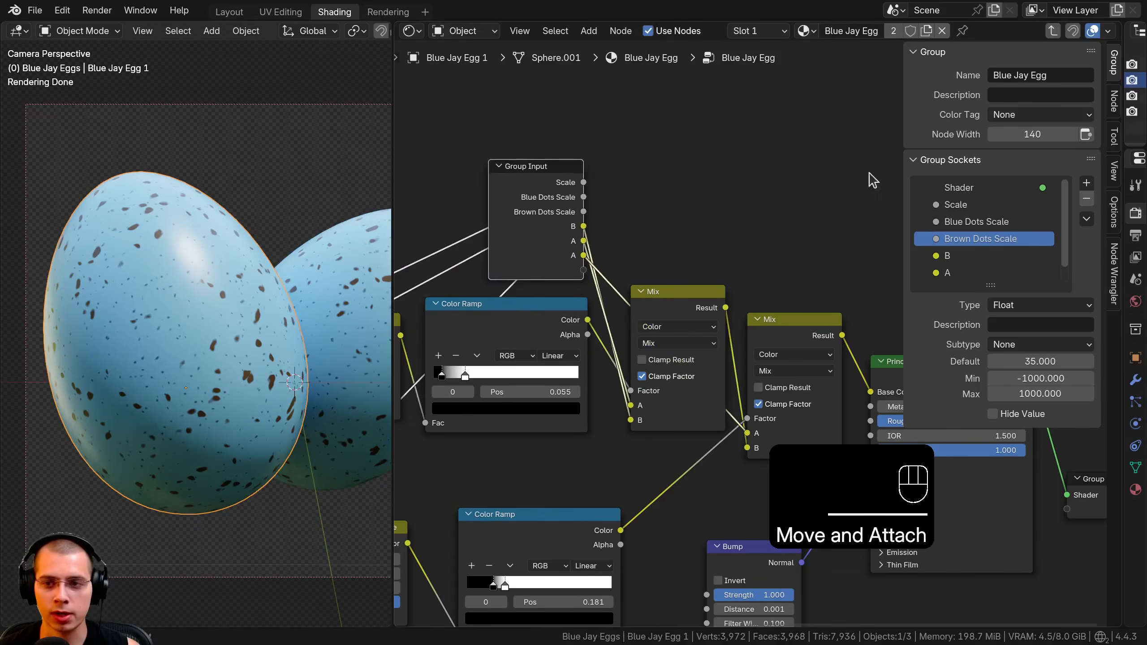
scroll(955, 246, "down", 1)
left_click(962, 240)
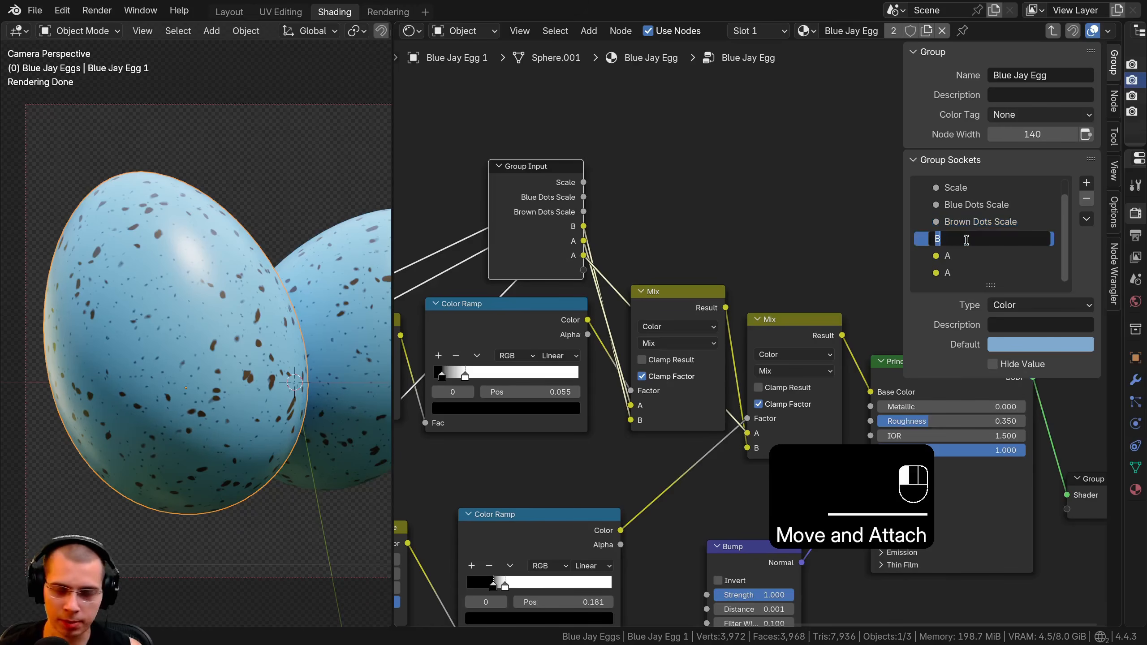
type("Egg Color")
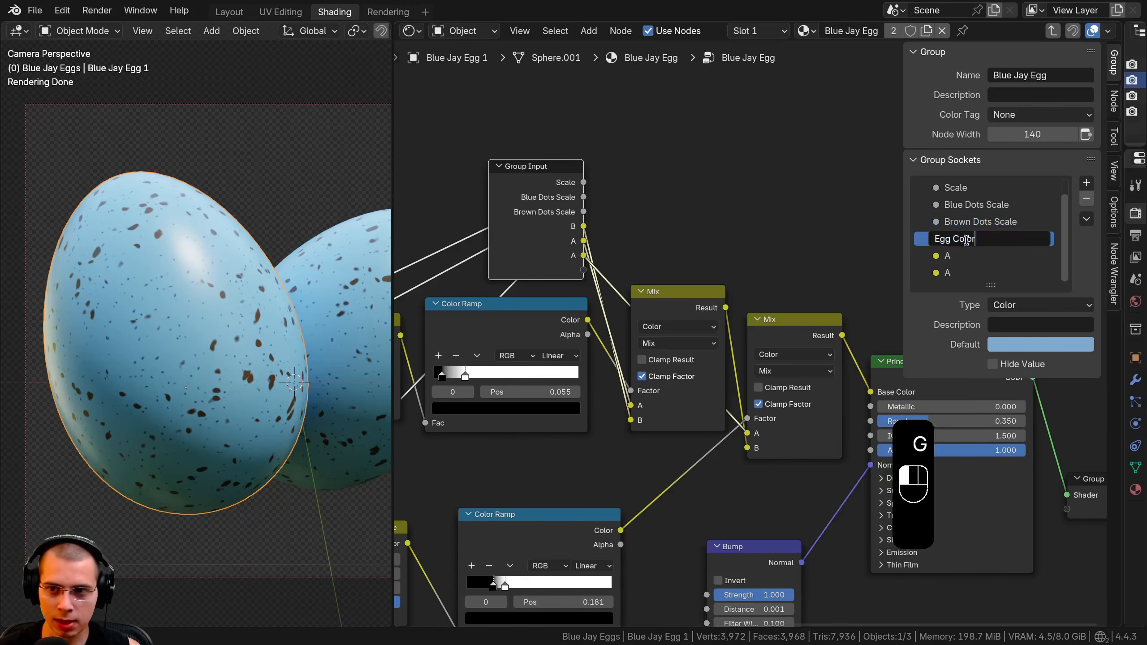
key("Return")
Step: Rename the first A group socket as Small Dots Color
left_click(975, 257)
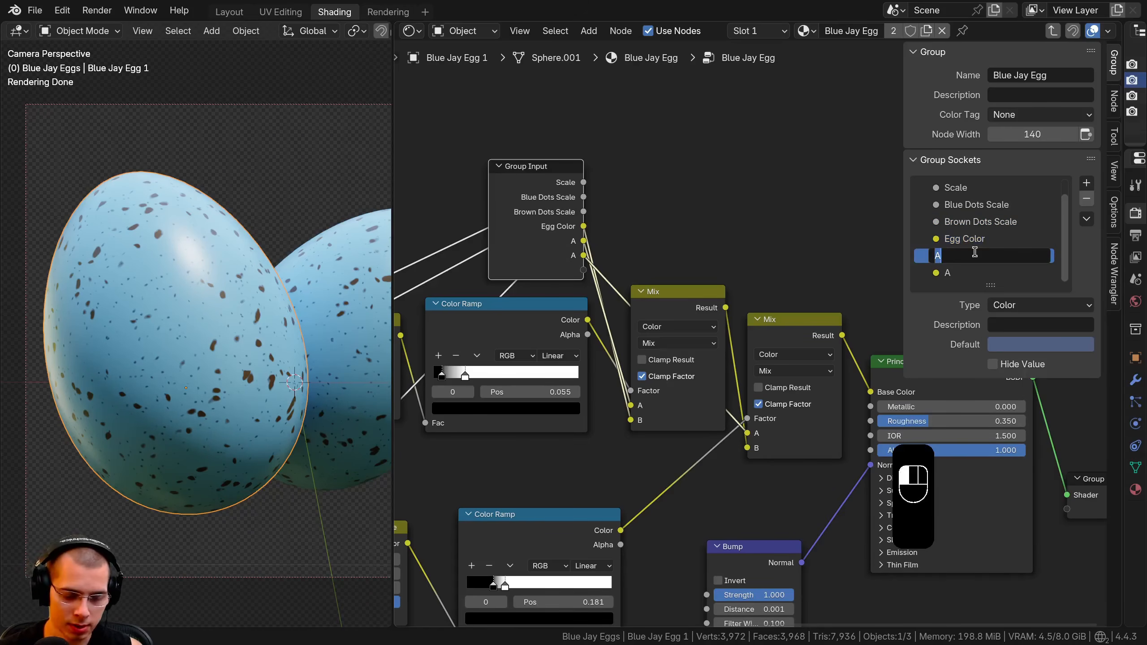
type("S")
type("am")
key("BackSpace")
key("BackSpace")
type("mall Dot")
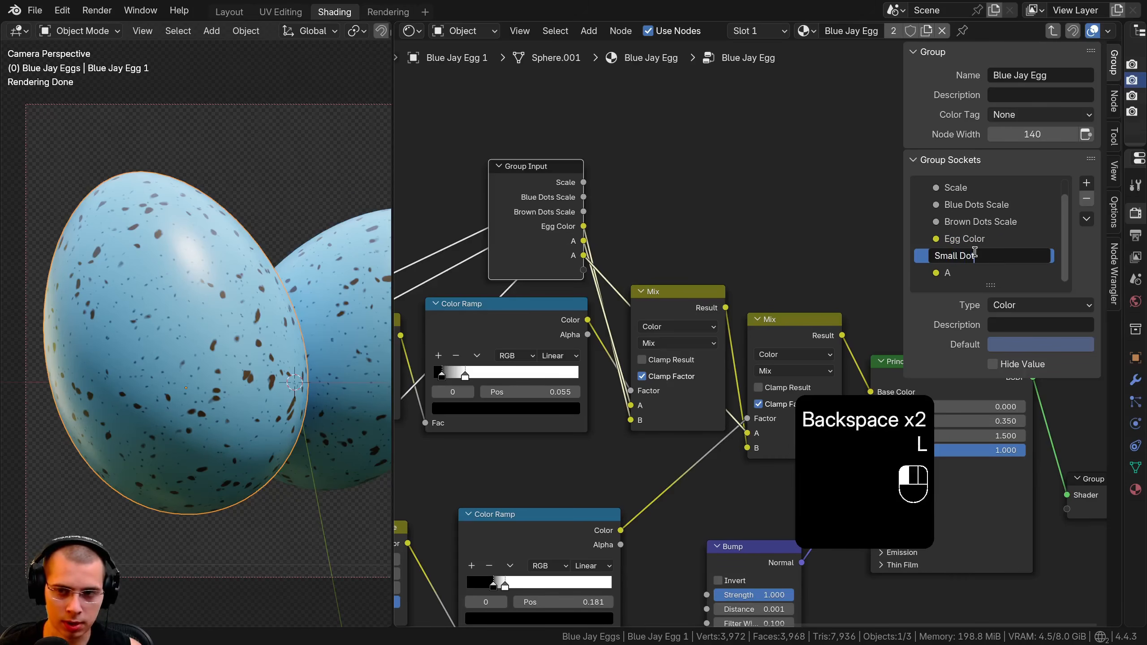
type("s Color")
Step: Rename the remaining A group socket as Large Speckles Color
double_click(966, 272)
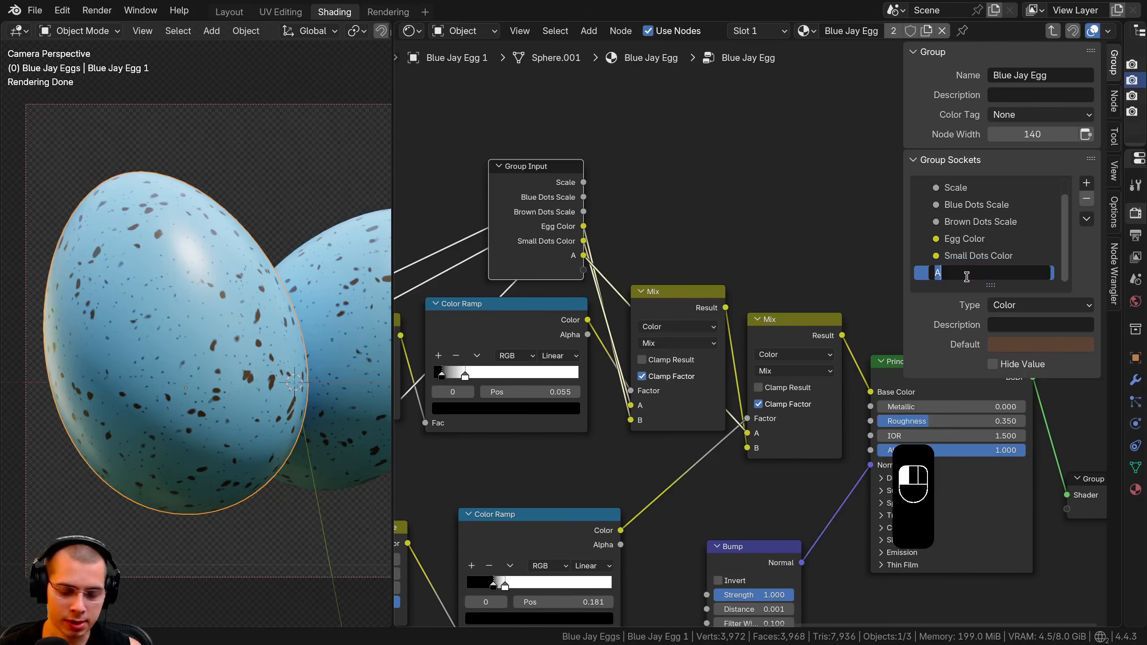
type("Large Dot")
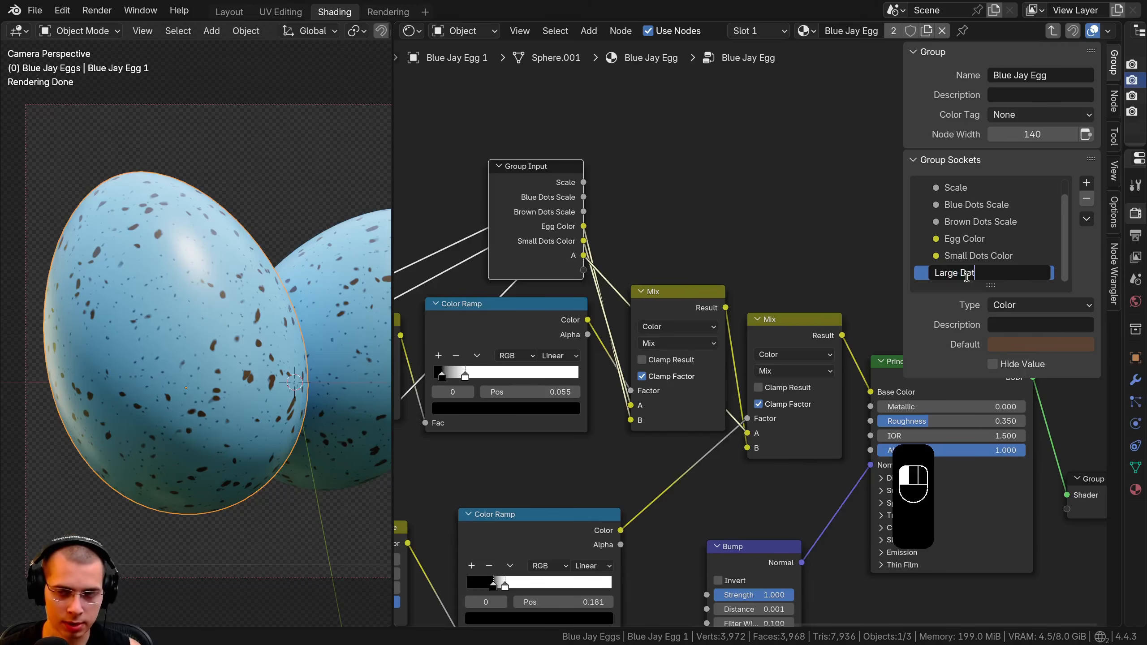
type("s Color")
key("Return")
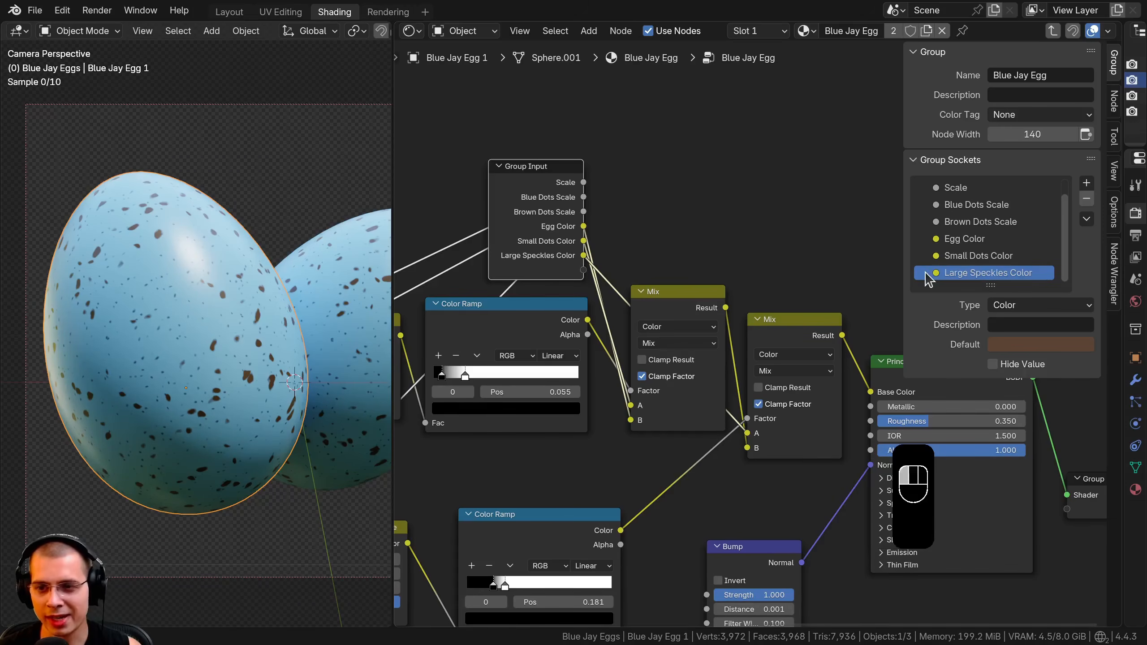
Step: Rename the Small Dots Color socket as Small Speckles Color
left_click(977, 256)
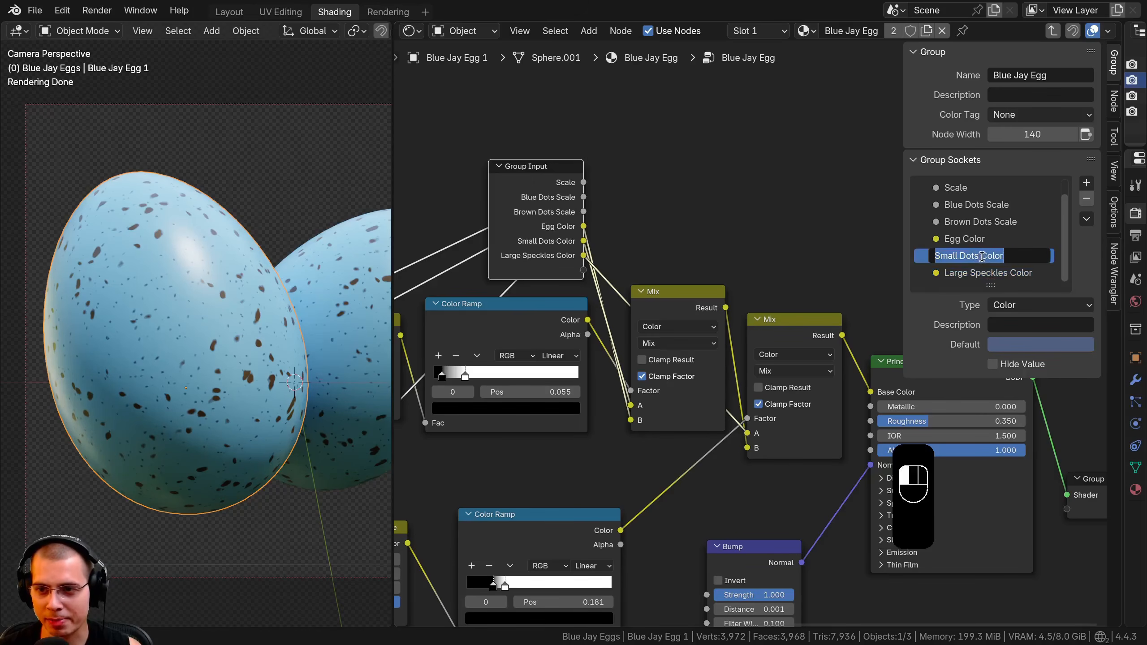
type("Speckles")
key("Return")
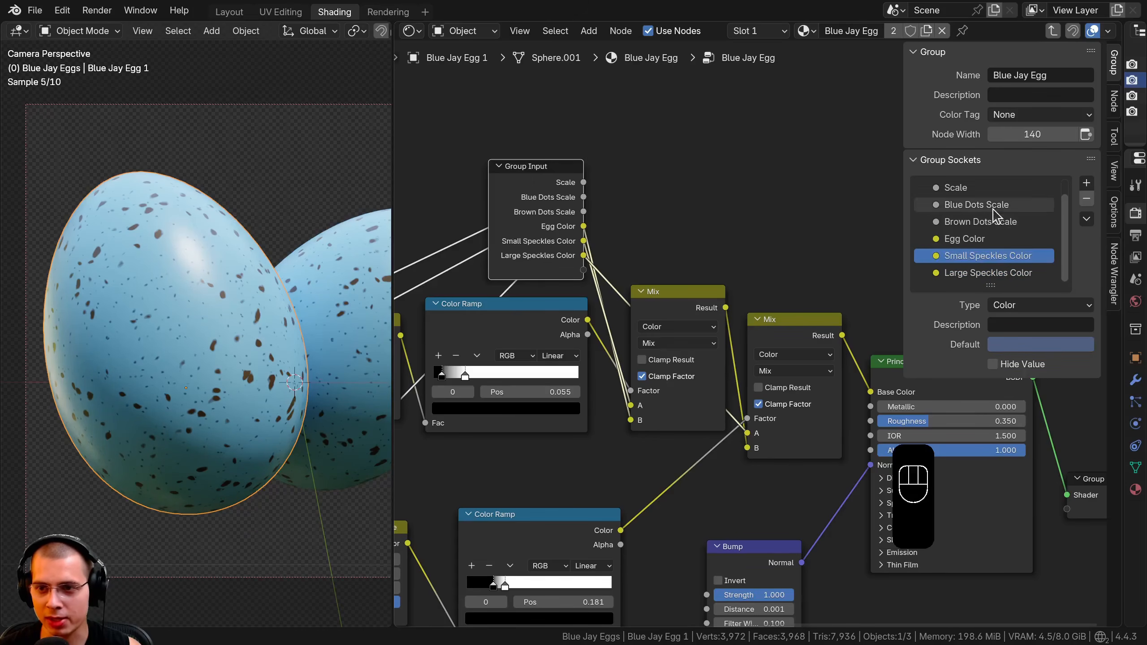
Step: Rename the two dots scale sockets as Blue Speckles Scale and Brown Speckles Scale
double_click(979, 206)
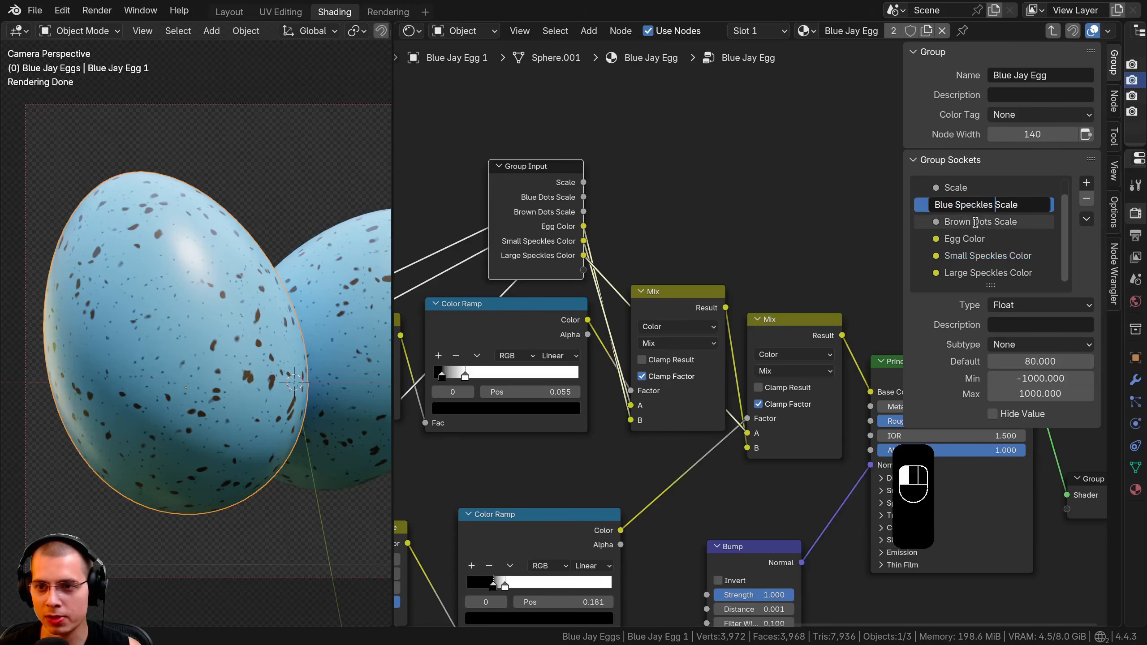
key("Return")
left_click(995, 222)
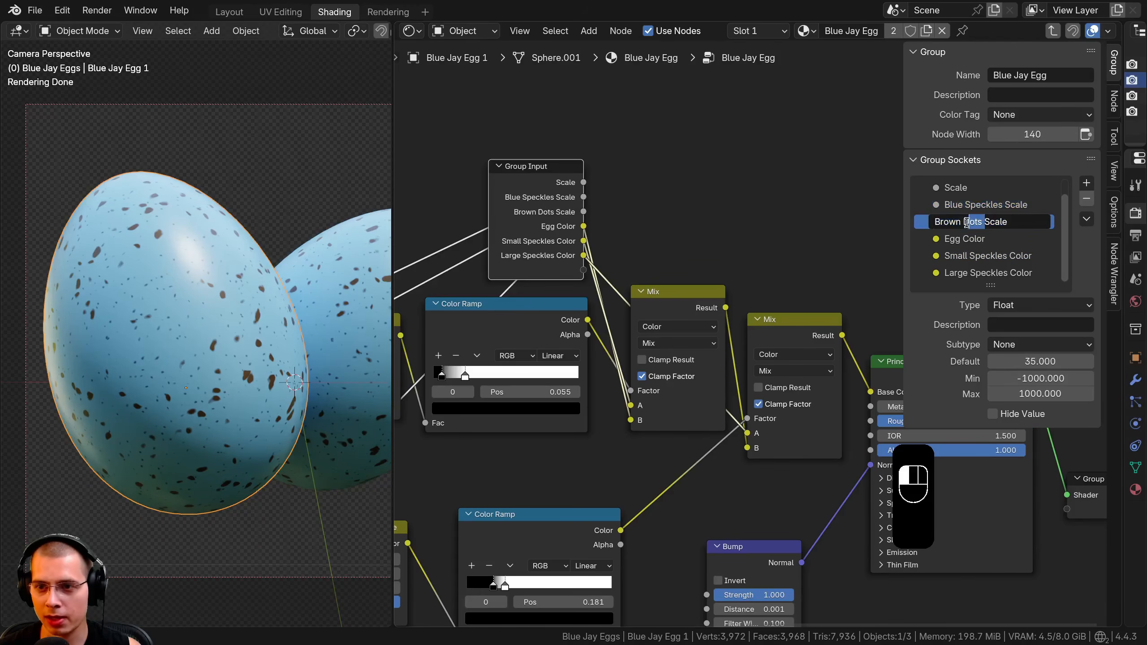
left_click_drag(966, 222, 964, 223)
type("Speckles")
left_click(977, 258)
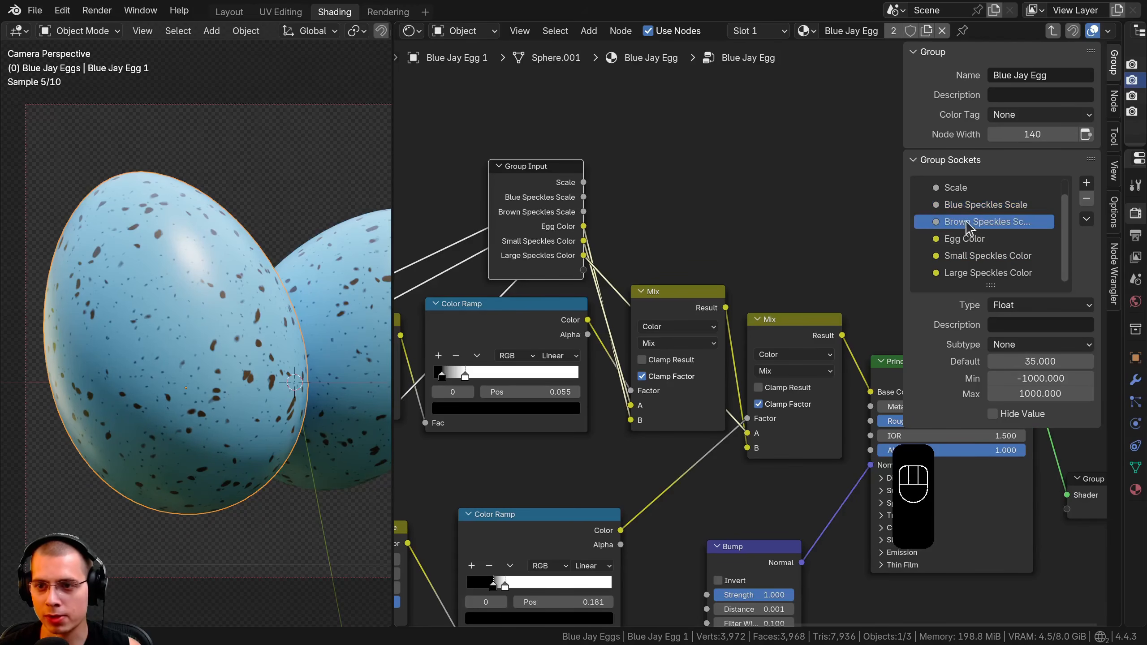
Step: Rename the Egg Color socket as Base Egg Color
left_click(965, 258)
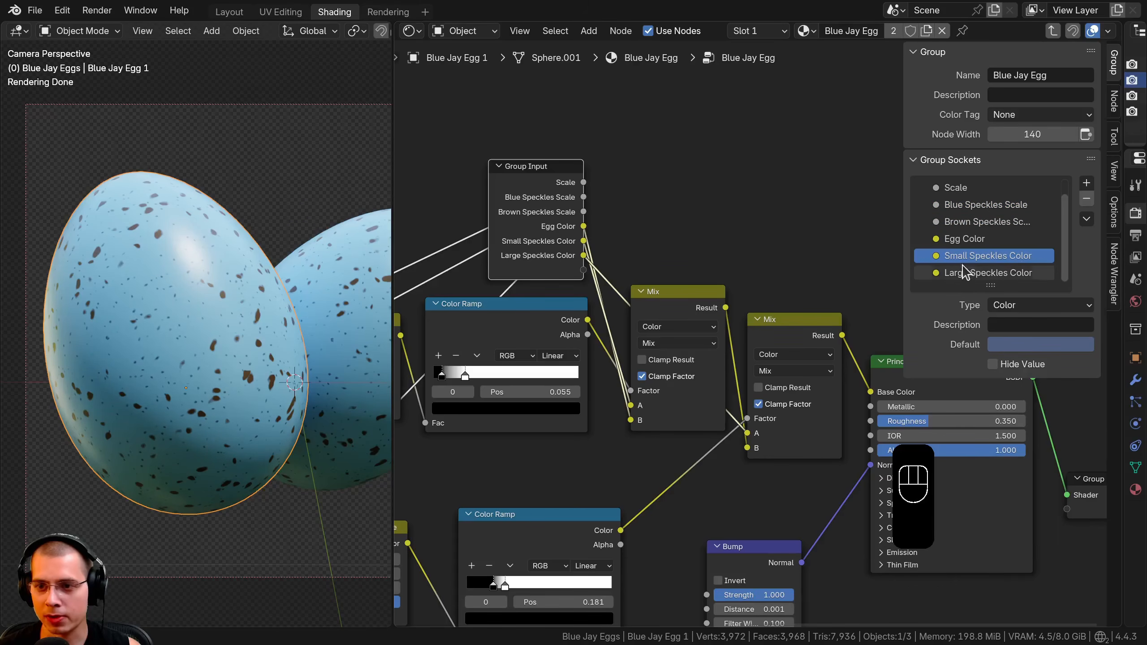
left_click(1016, 273)
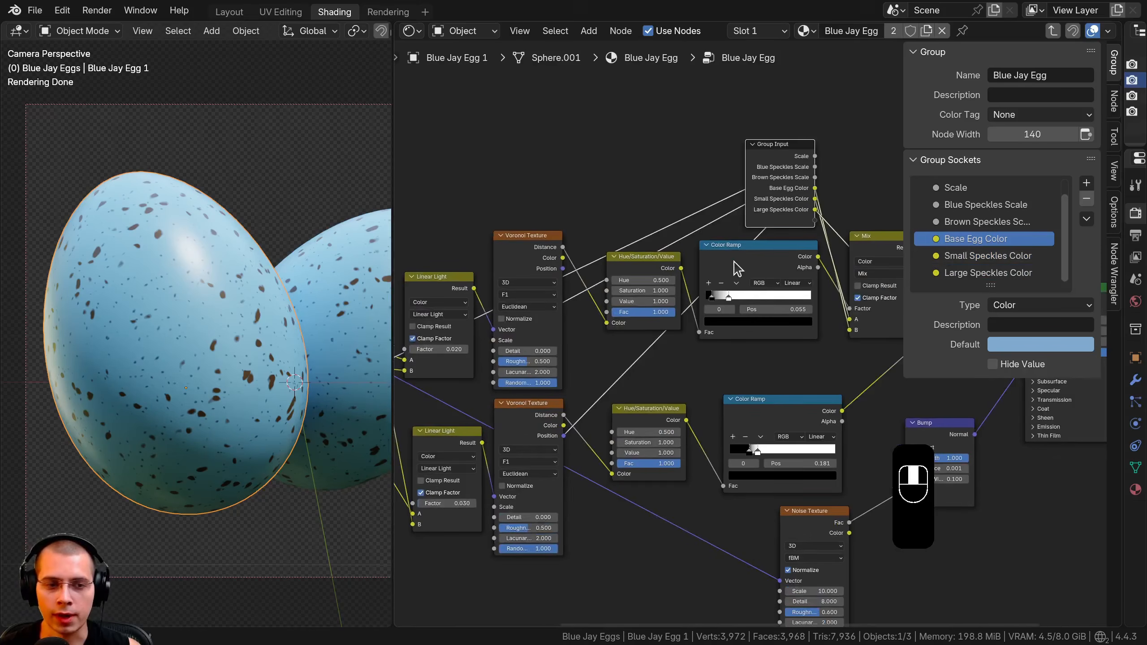
Step: Try different Value settings on the two Hue/Saturation/Value nodes, including 0.630 on the upper one
scroll(361, 256, "up", 2)
scroll(610, 289, "up", 2)
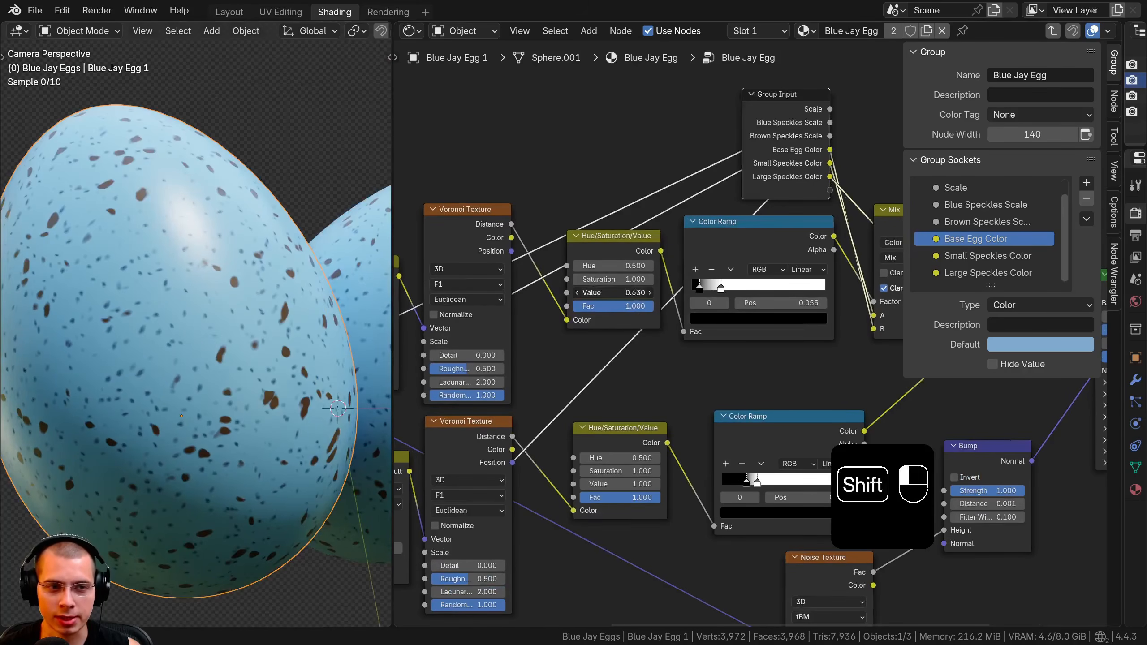
left_click_drag(613, 292, 650, 292, "shift")
mouse_move(615, 486)
left_mouse_down("shift")
mouse_move(591, 486)
mouse_move(615, 487)
left_mouse_up("shift")
Step: Move the Group Input node above the upper Voronoi Texture and expose the Value of both Hue/Saturation/Value nodes on it
scroll(644, 259, "down", 3)
left_click_drag(776, 144, 508, 110)
left_click_drag(534, 184, 609, 302)
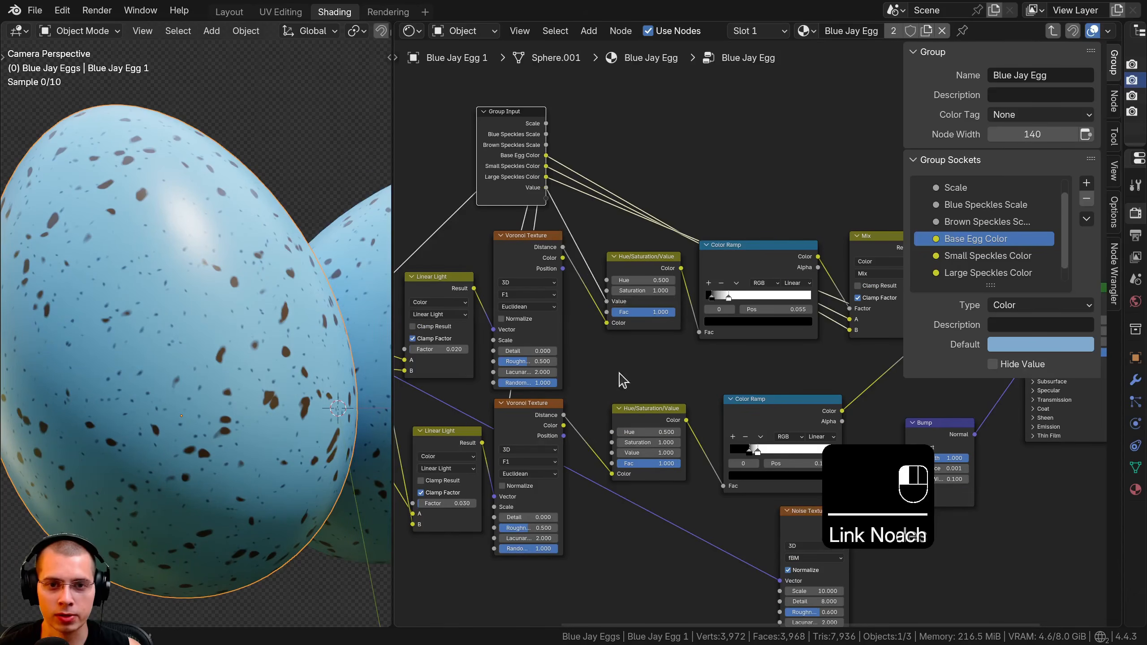
left_click_drag(548, 206, 547, 200)
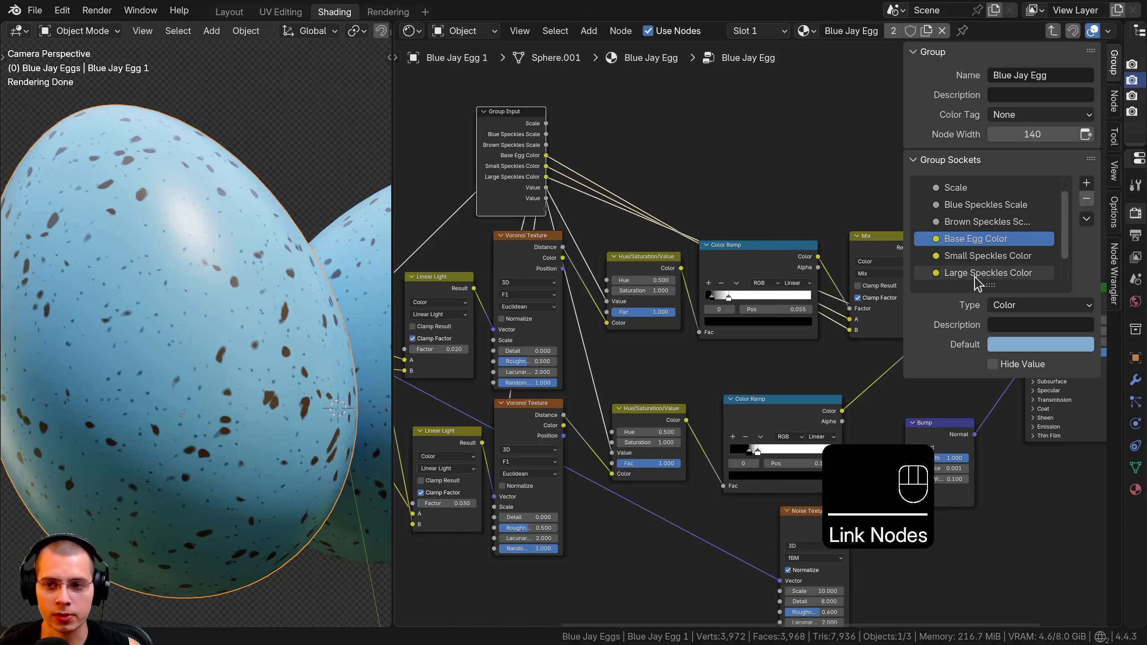
Step: Rename the two Value sockets of the node group as Small Speckles Size and Large Speckles Size
left_click_drag(986, 319, 990, 370)
left_click(970, 308)
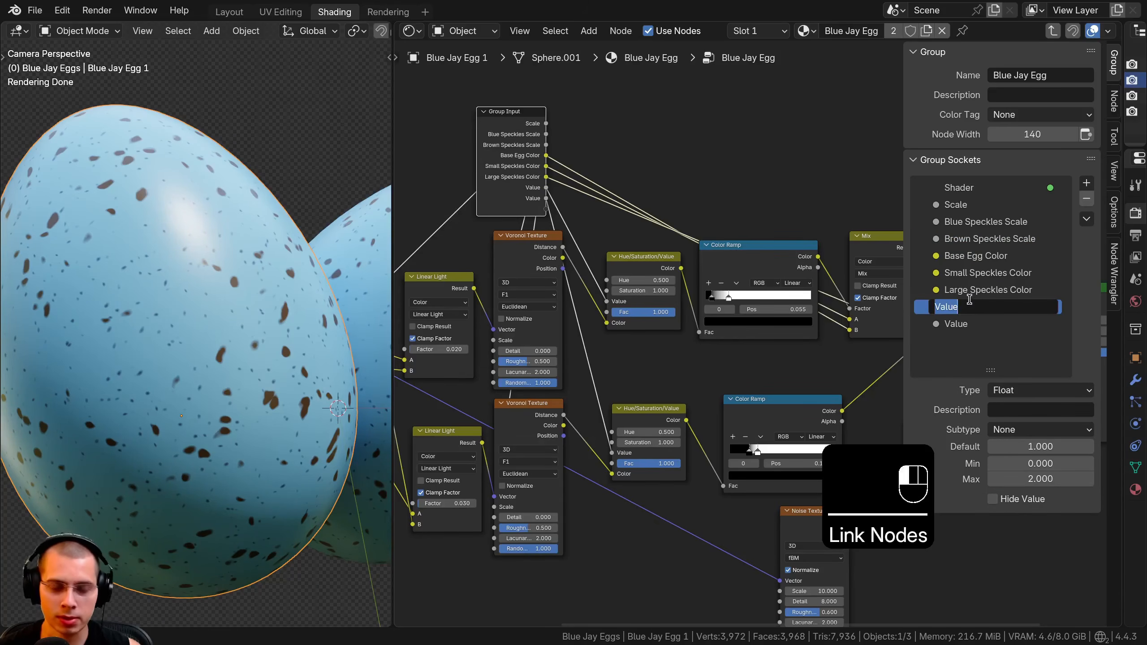
type("Small Speckles Size")
key("Return")
left_click(960, 328)
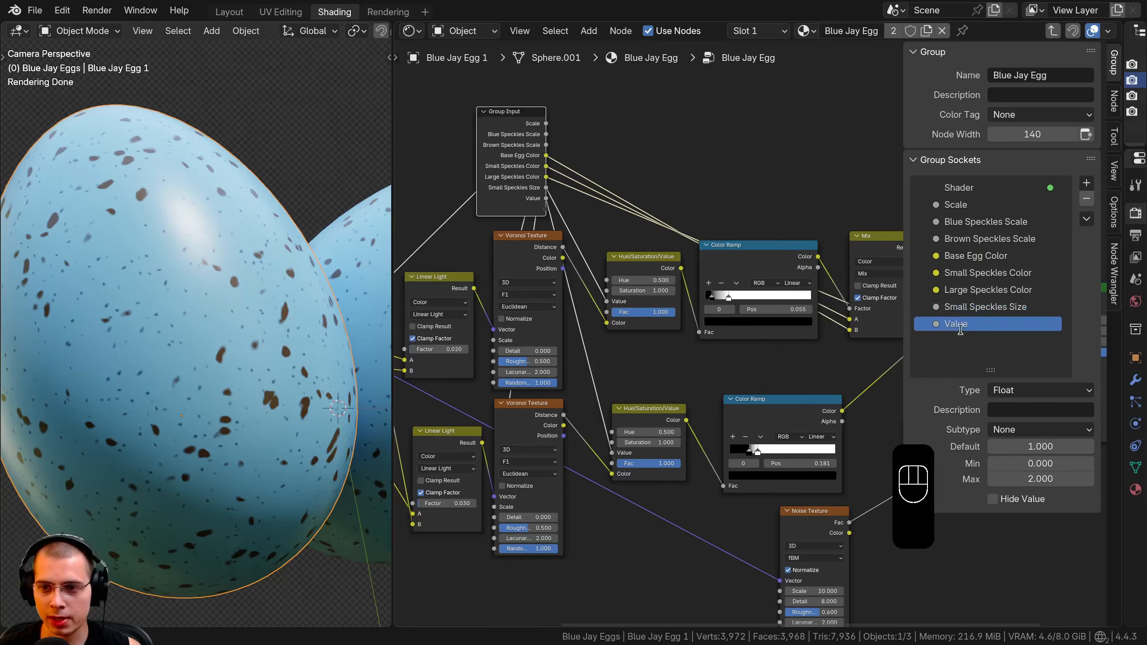
double_click(960, 330)
type("Small Speckles Size")
type("Lar")
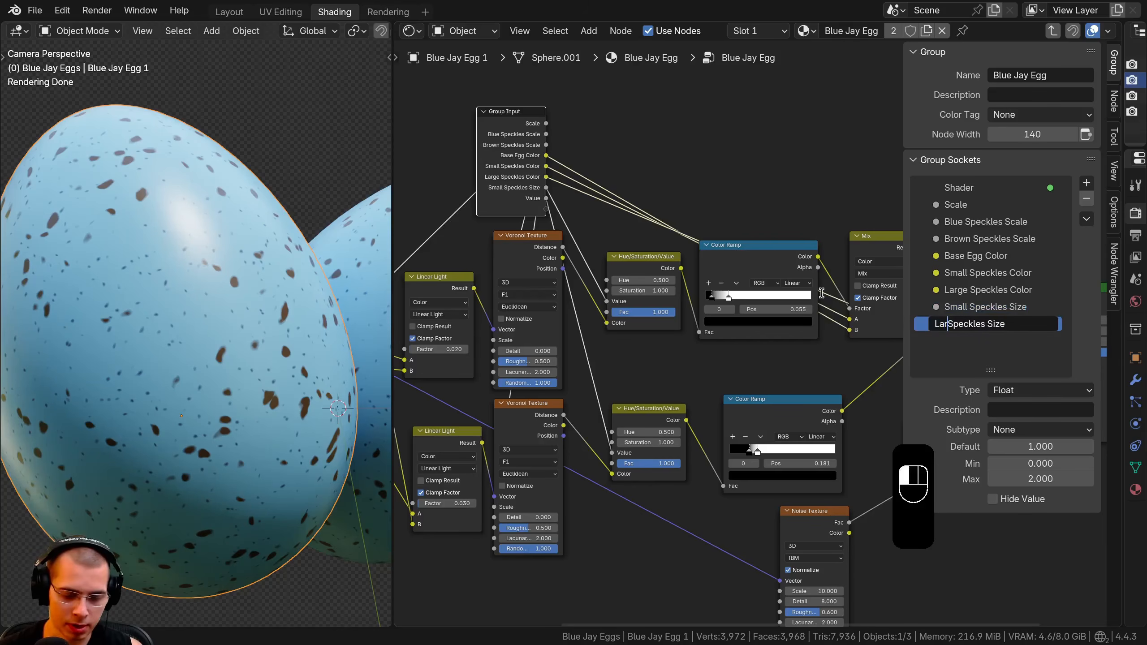
key("Return")
Step: Move the Group Input node above the Mix nodes near the Principled BSDF and expose the shader's Roughness on it
scroll(781, 380, "down", 1)
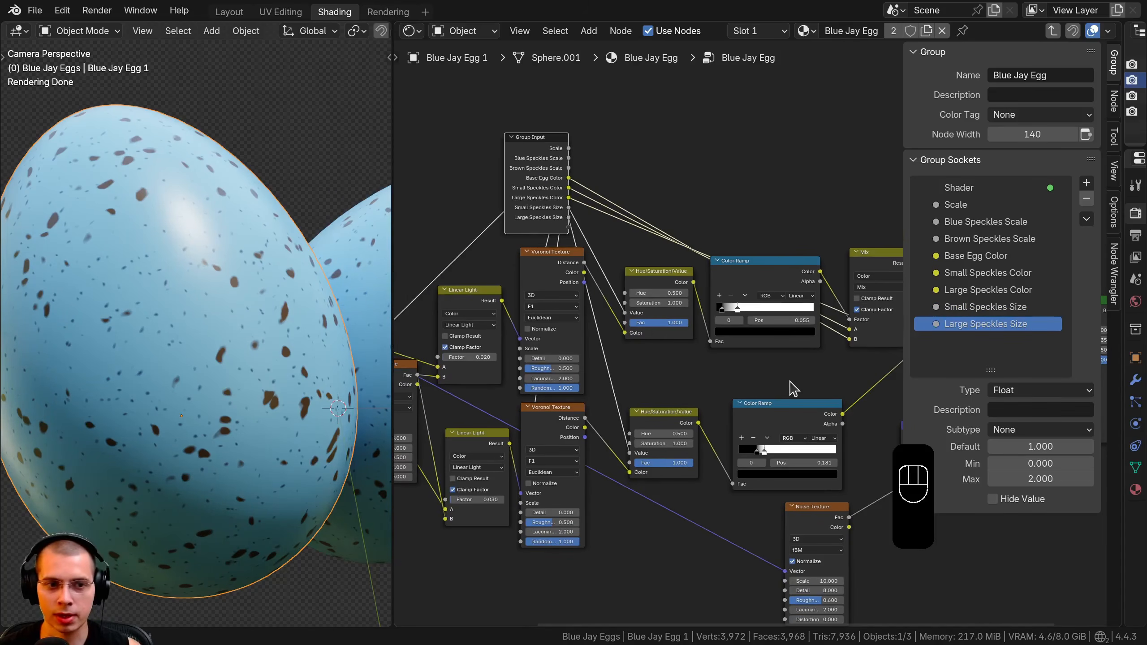
scroll(841, 363, "down", 2)
middle_click_drag(841, 363, 686, 358)
scroll(686, 359, "up", 1)
key("g")
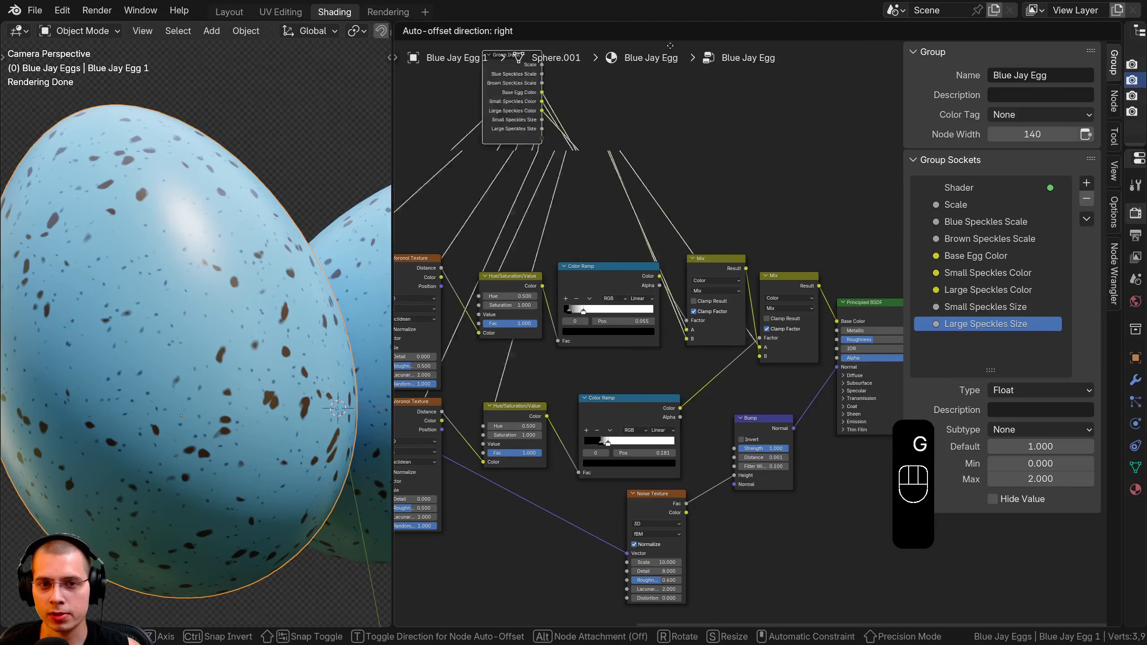
left_click(778, 204)
middle_click_drag(819, 311, 681, 357)
scroll(681, 357, "up", 2)
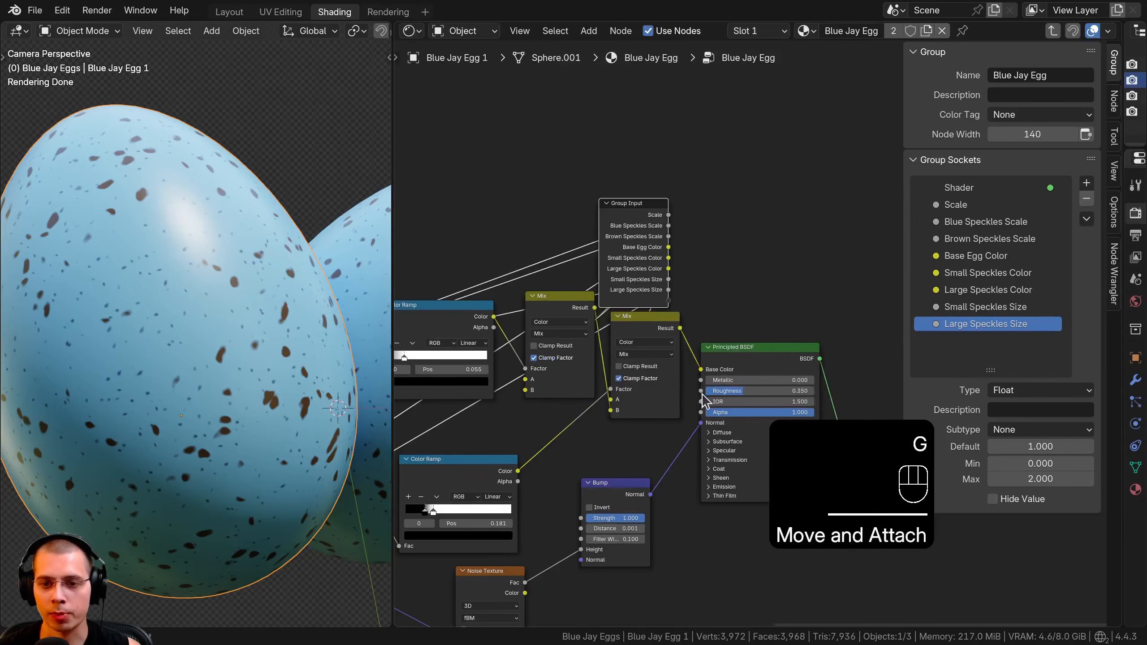
left_click_drag(700, 390, 669, 301)
Step: Place the Group Input node below the Bump node, expose the Bump's Strength, and rename that socket as Bump Strength
middle_click_drag(638, 456, 732, 235)
left_click(732, 234)
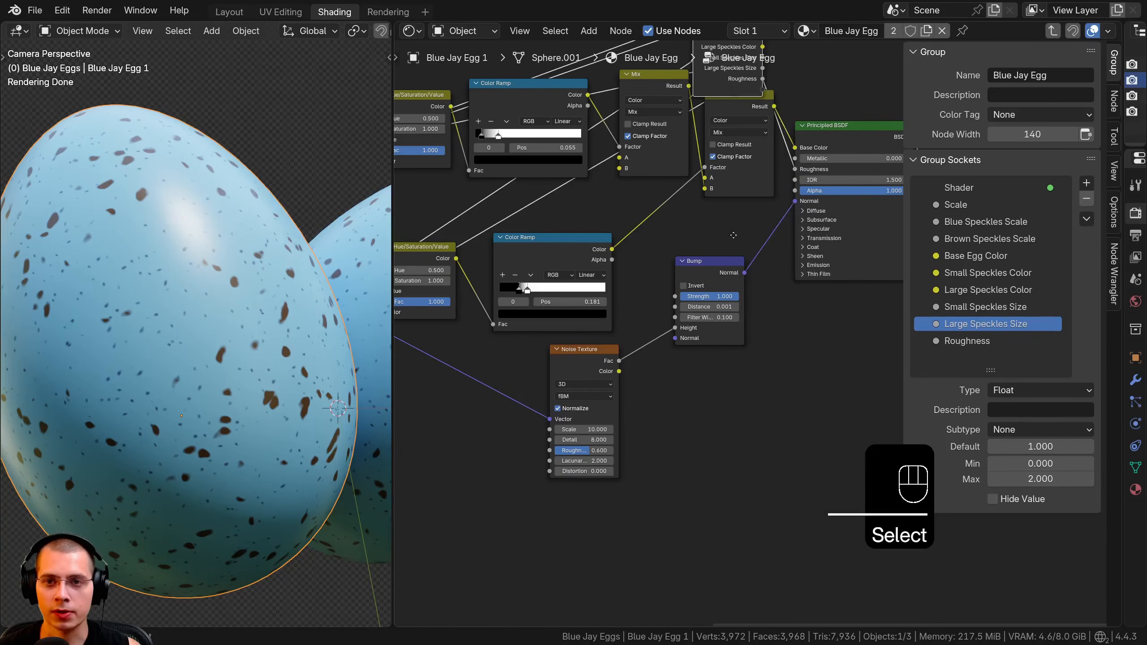
key("g")
scroll(652, 258, "up", 2)
left_click_drag(614, 219, 714, 452)
double_click(932, 356)
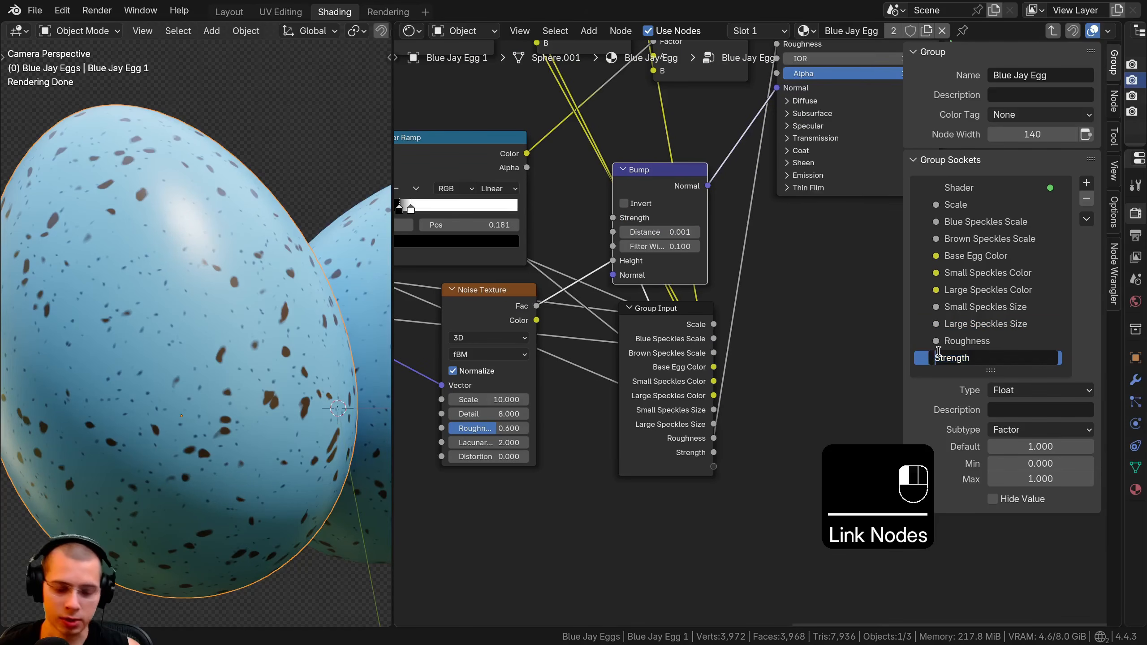
key("Return")
Step: Move the Group Input node beside the Noise Texture that feeds the Bump node and expose the texture's Scale
scroll(700, 451, "down", 1)
middle_click_drag(698, 452, 799, 408)
left_click(768, 346)
key("g")
left_click(454, 400)
middle_click_drag(492, 395, 556, 378)
scroll(587, 348, "up", 1)
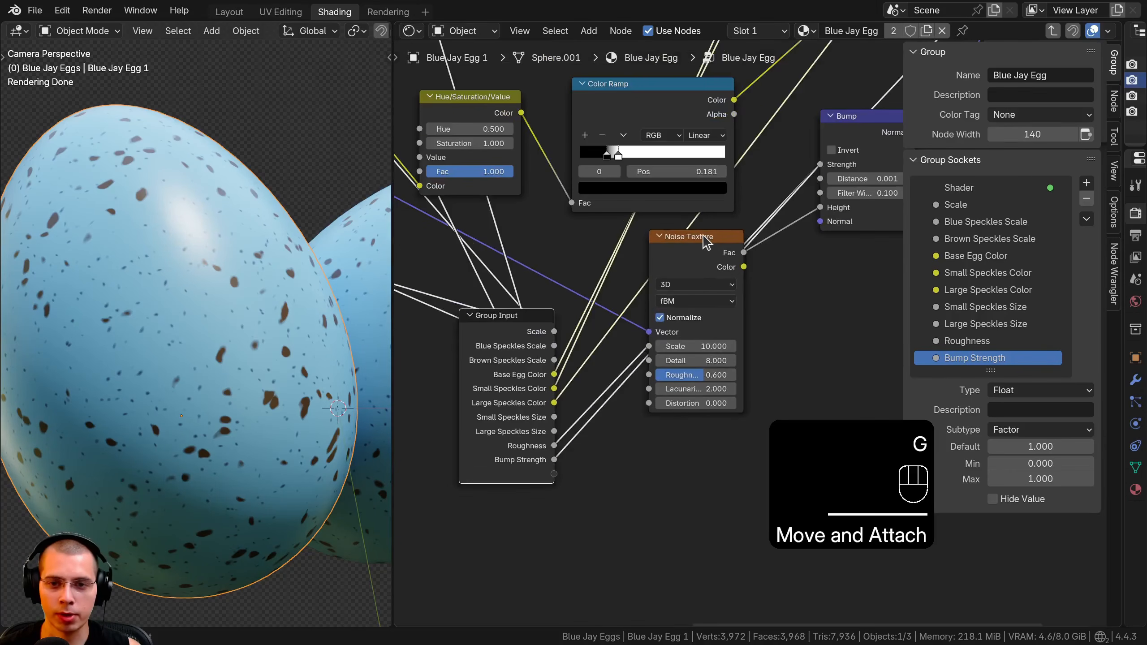
left_click_drag(657, 352, 607, 437)
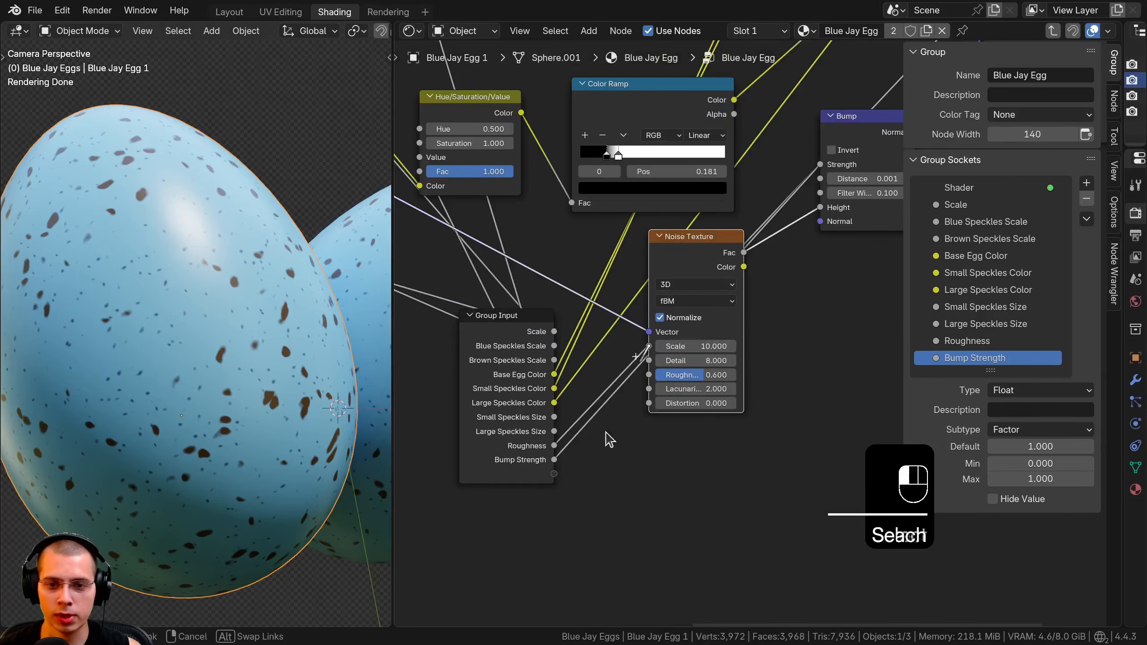
left_click_drag(564, 480, 560, 477)
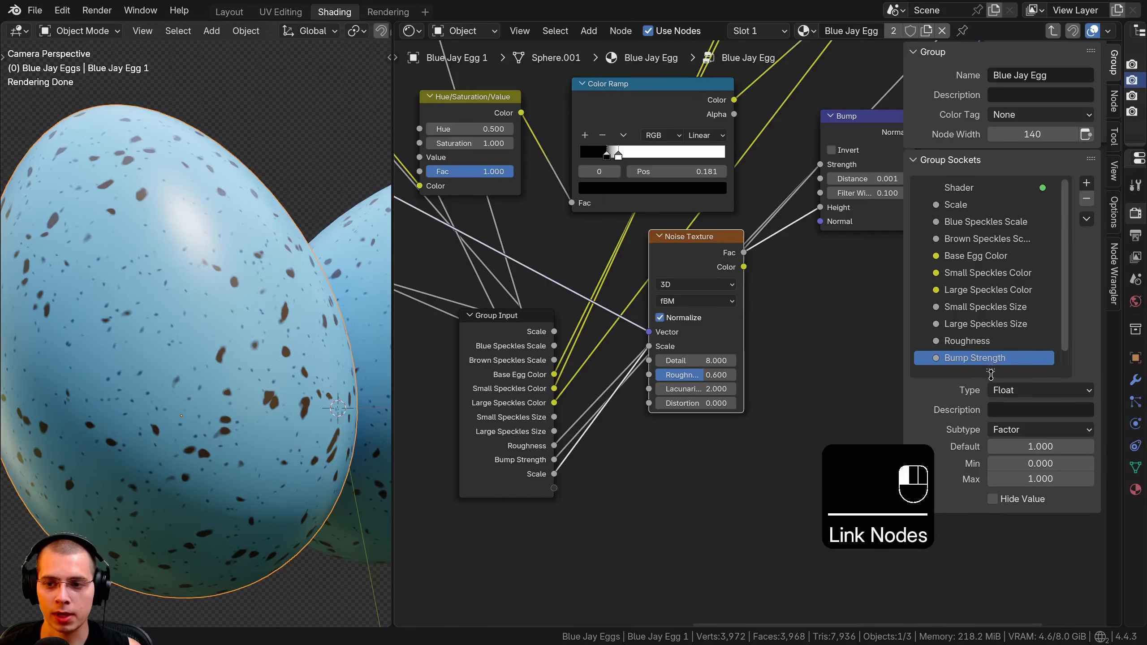
Step: Reorder the new Scale socket above Bump Strength and rename it as Noise Bump Scale
left_click_drag(991, 374, 960, 362)
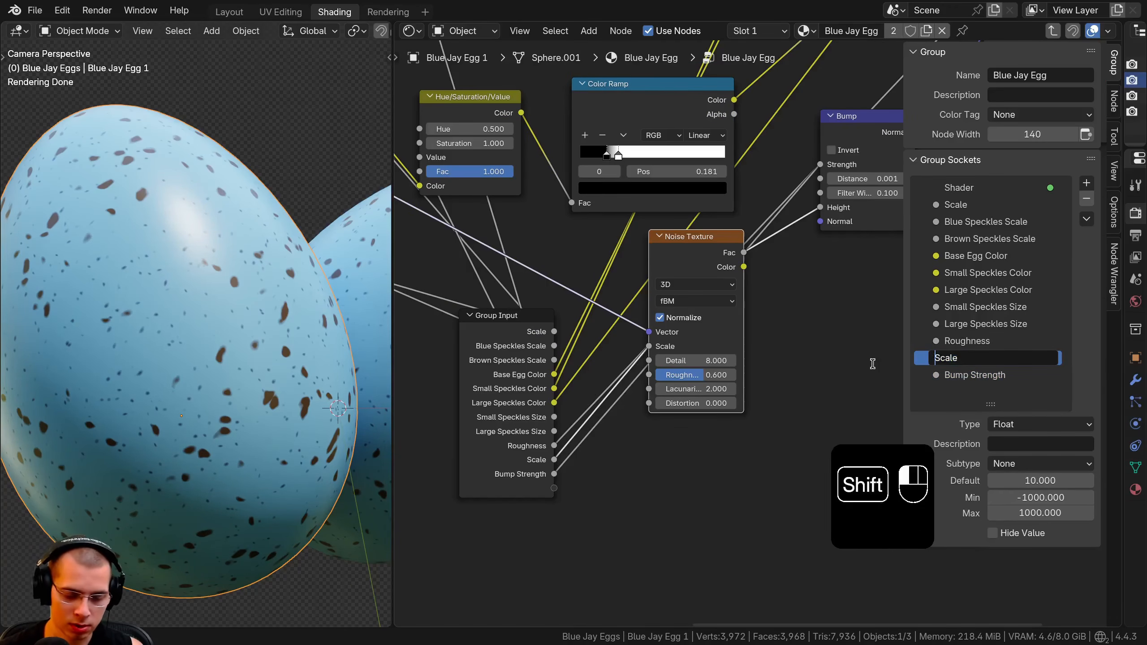
type("Nouse Bu")
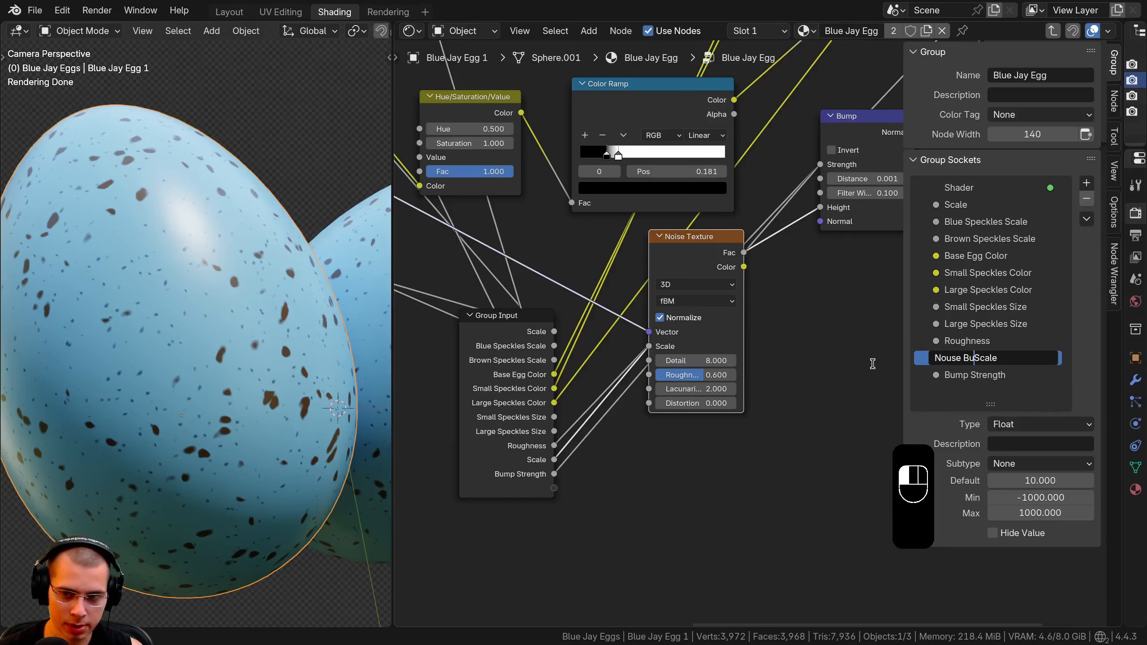
type("mp")
key("Return")
key("n")
Step: Move the Group Input node to the start of the node tree, before the Texture Coordinate node
scroll(757, 331, "down", 6)
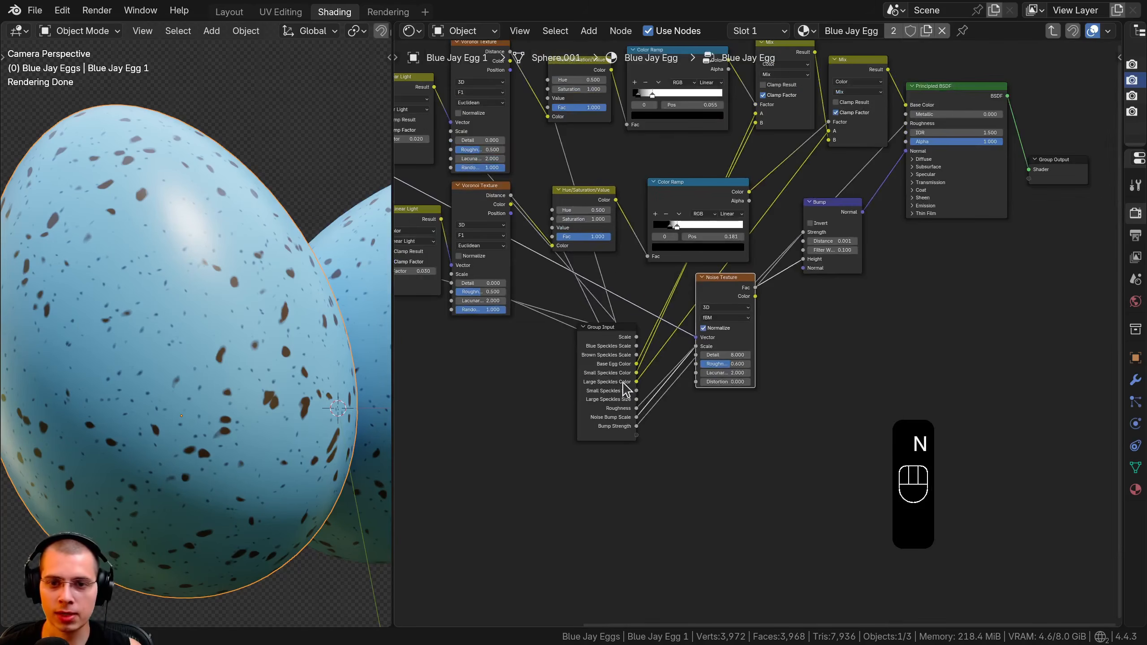
left_click(619, 380)
scroll(629, 382, "down", 3)
middle_click_drag(647, 381, 826, 404)
key("g")
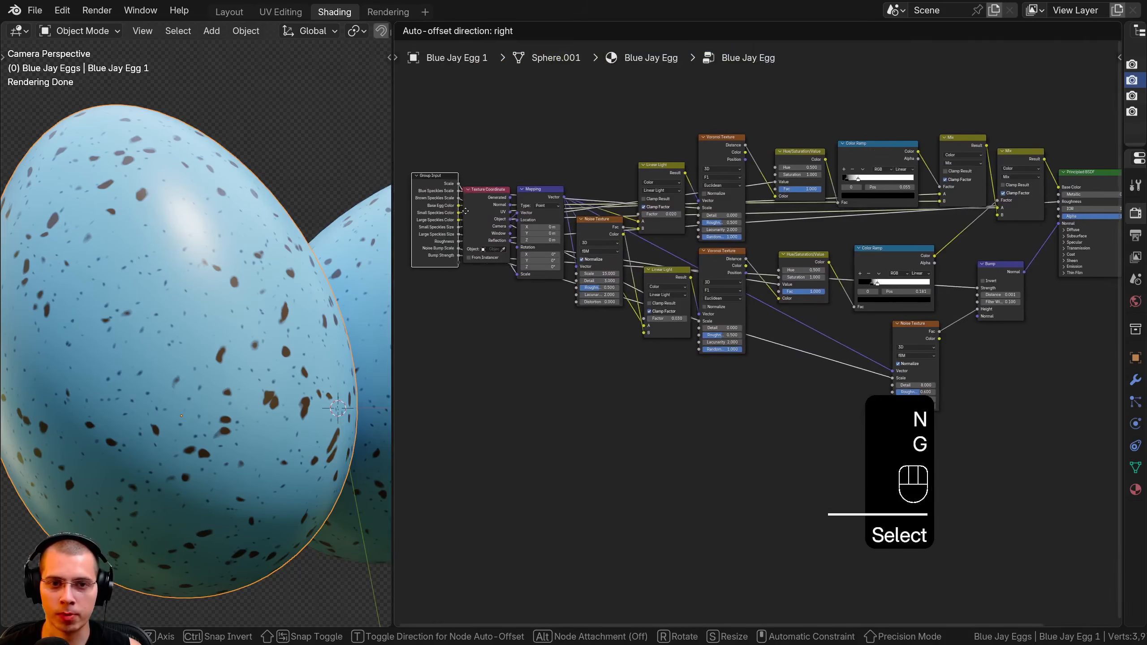
left_click(440, 213)
middle_click_drag(756, 128, 695, 195)
Step: Exit the node group to the main material tree and save the file
key("Tab")
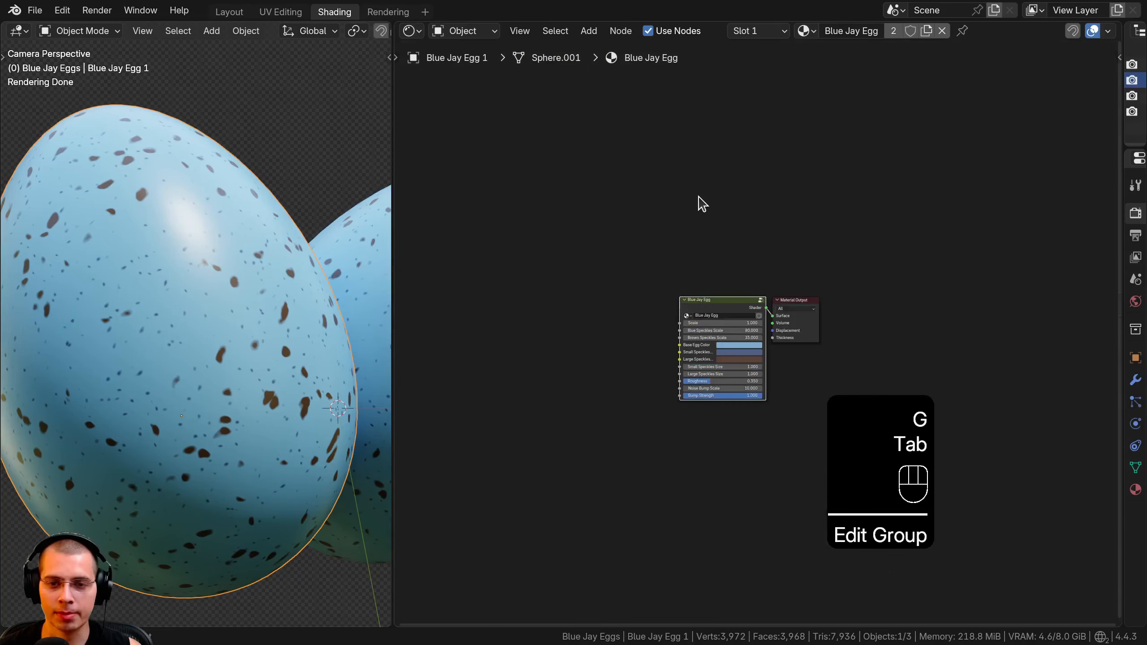
key("Home")
key("ctrl+s")
Step: Try different values for Scale, Blue Speckles Scale, Brown Speckles Scale and Base Egg Color on the group node
left_click(611, 255)
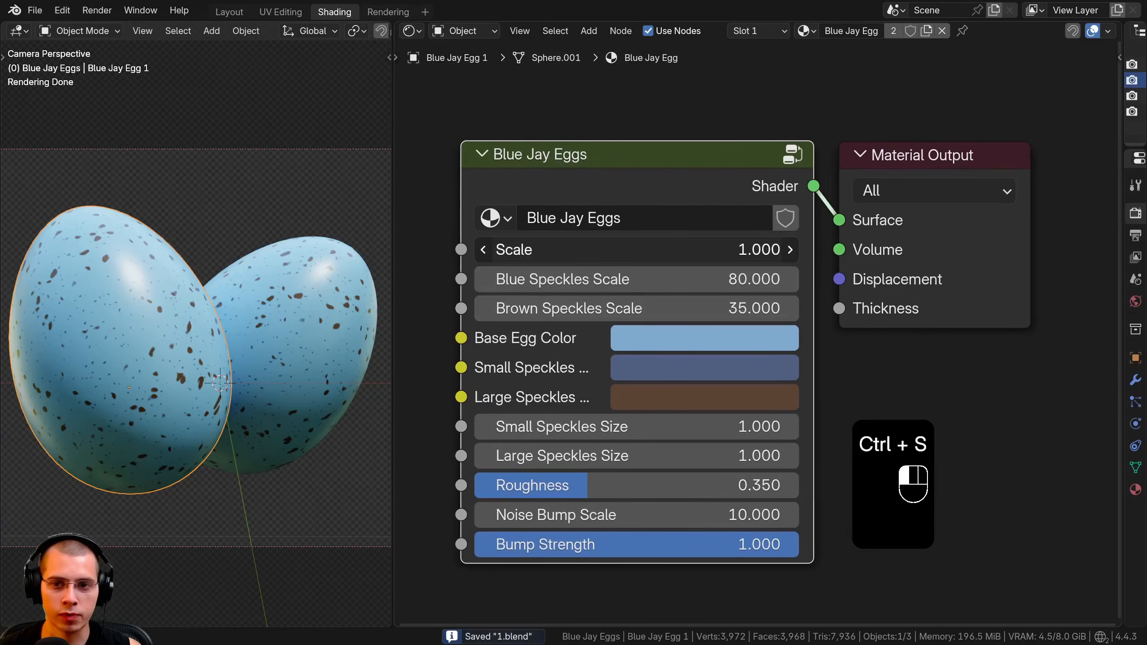
left_click_drag(611, 256, 675, 256)
right_click(675, 256)
left_click_drag(604, 278, 658, 277)
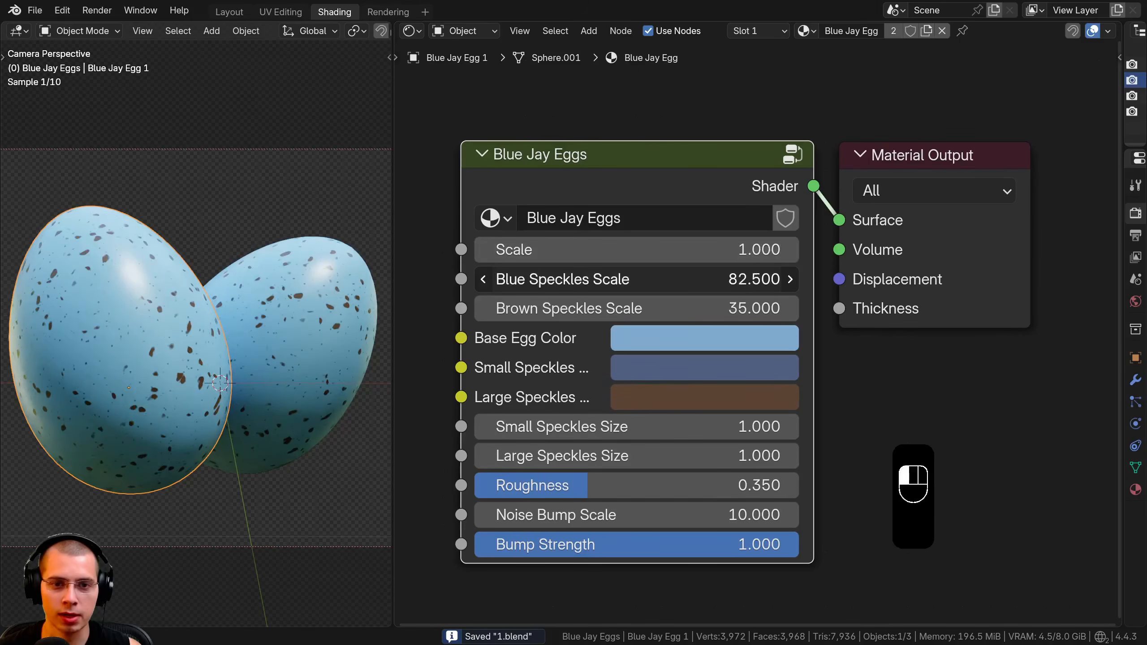
right_click(632, 278)
left_click_drag(594, 309, 570, 310)
right_click(569, 309)
left_click(640, 341)
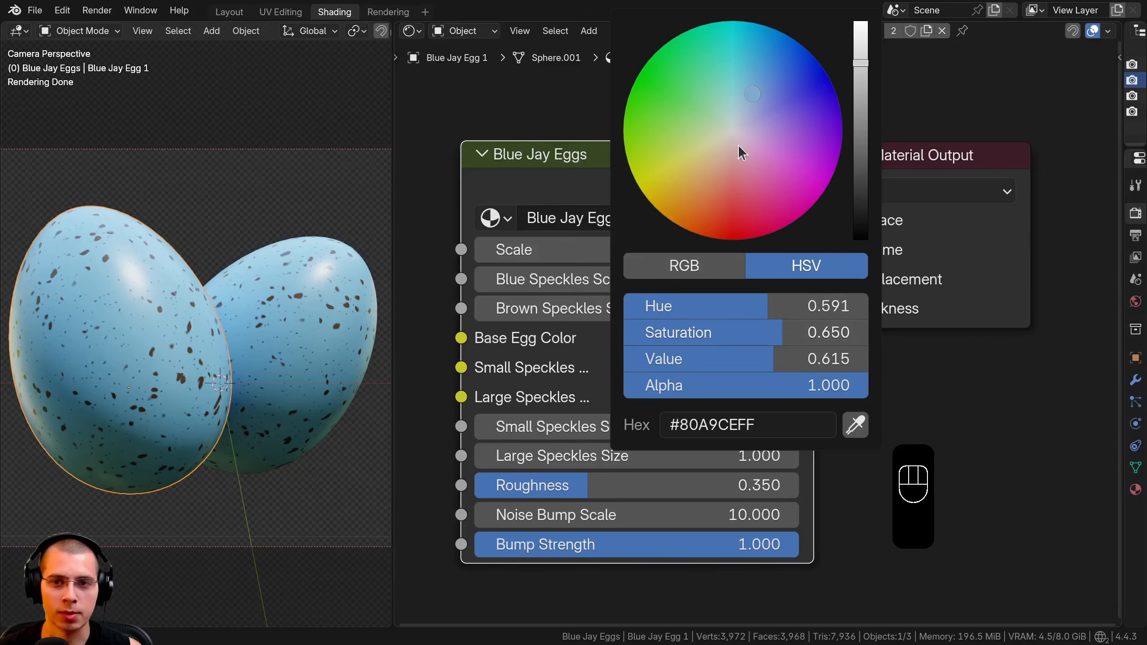
mouse_move(758, 92)
left_mouse_down()
mouse_move(668, 69)
mouse_move(763, 114)
left_mouse_up()
right_click(763, 114)
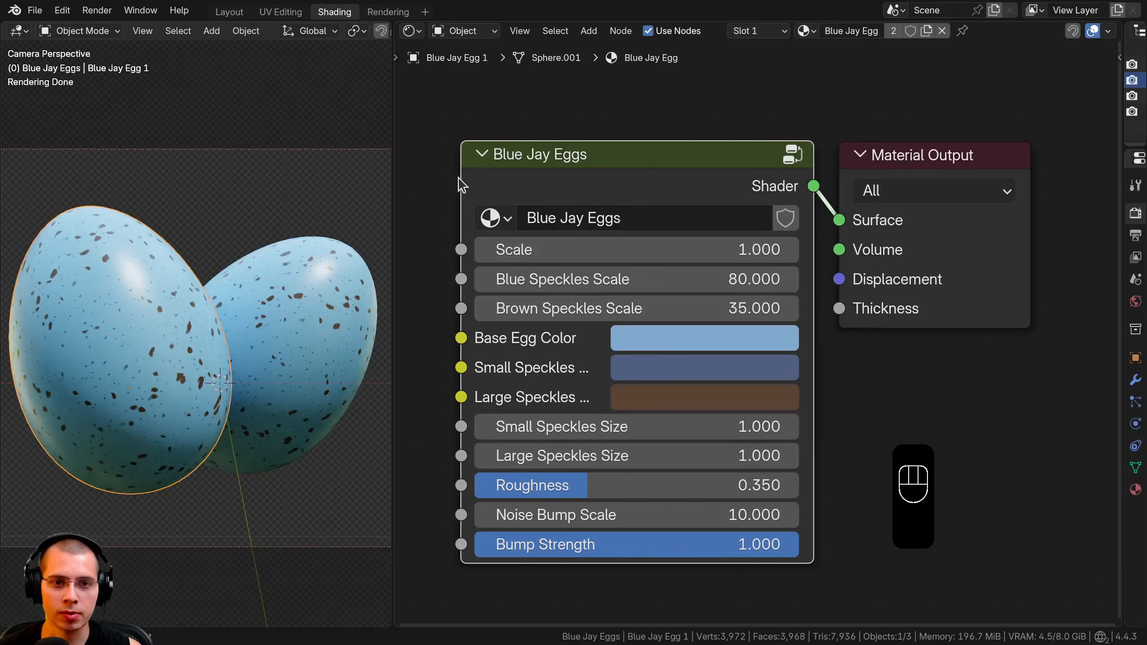
Step: Widen the Blue Jay Eggs group node so its full color socket names fit
left_click_drag(462, 178, 409, 177)
key("Home")
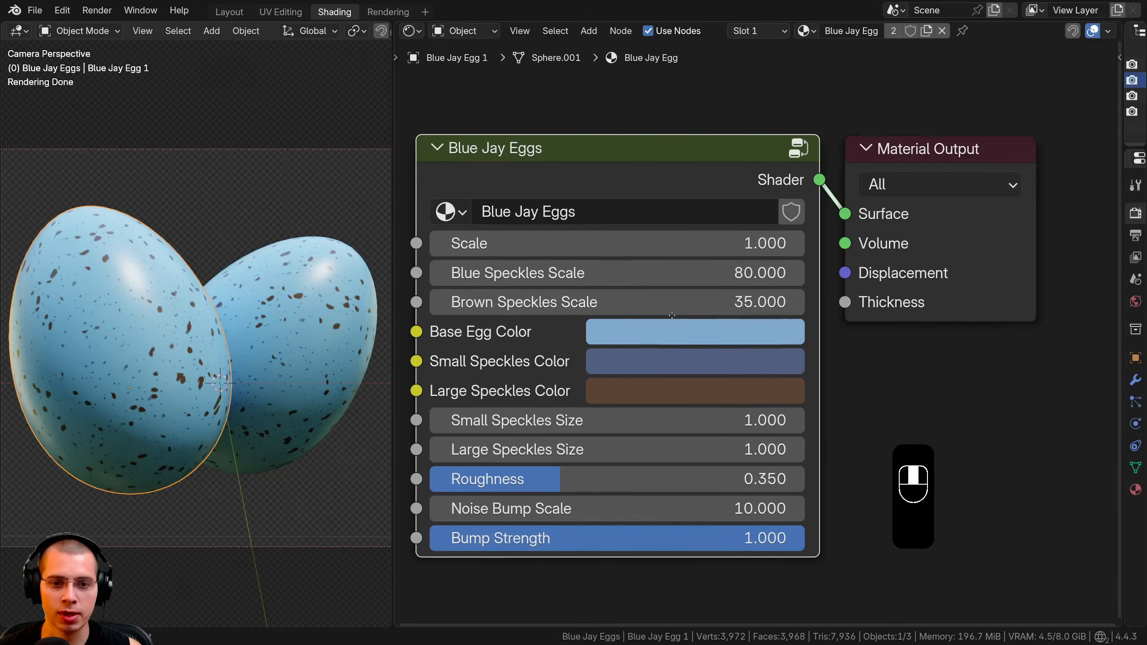
Step: Try different hues for Small Speckles Color and Large Speckles Color on the group node
left_click(699, 334)
left_click_drag(752, 110, 745, 59)
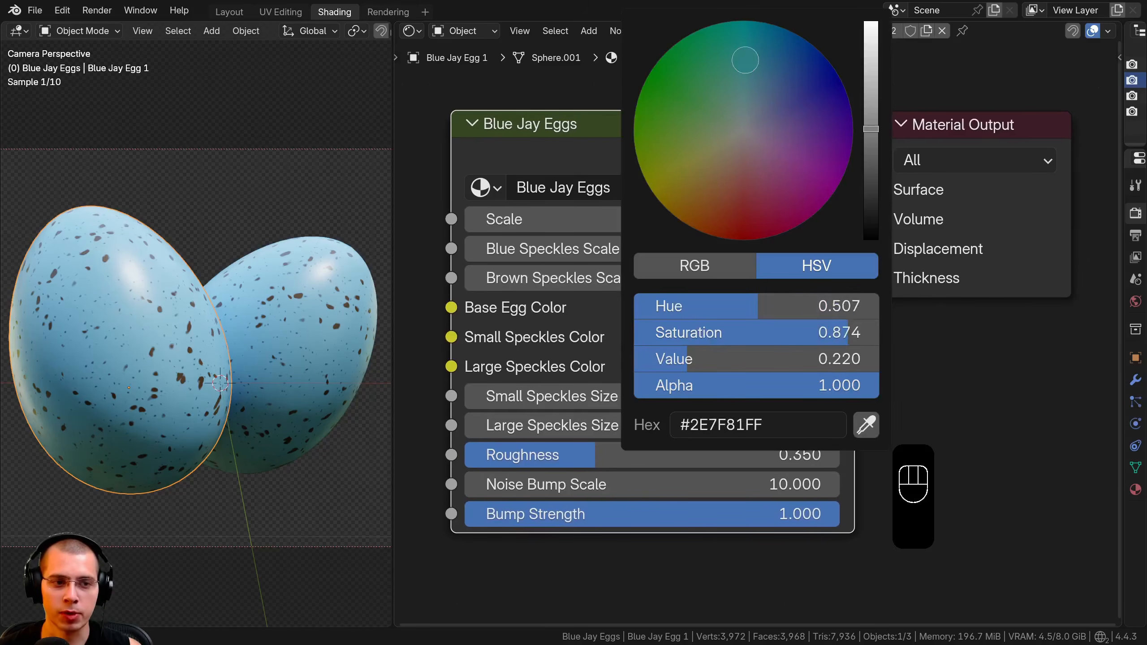
right_click(745, 58)
left_click(687, 363)
left_click_drag(725, 149, 722, 228)
right_click(722, 228)
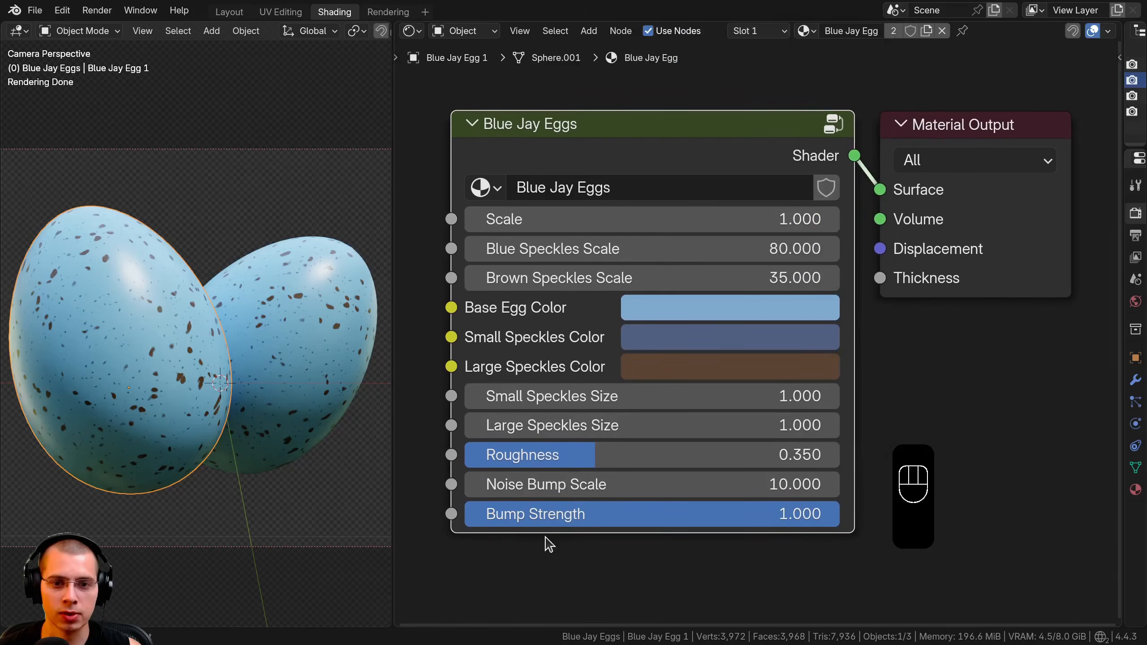
Step: Try different values for the two speckle sizes, Roughness, Noise Bump Scale and Bump Strength
middle_click_drag(546, 539, 552, 523)
left_click_drag(564, 381, 582, 473)
right_click(597, 382)
right_click(599, 410)
right_click(562, 440)
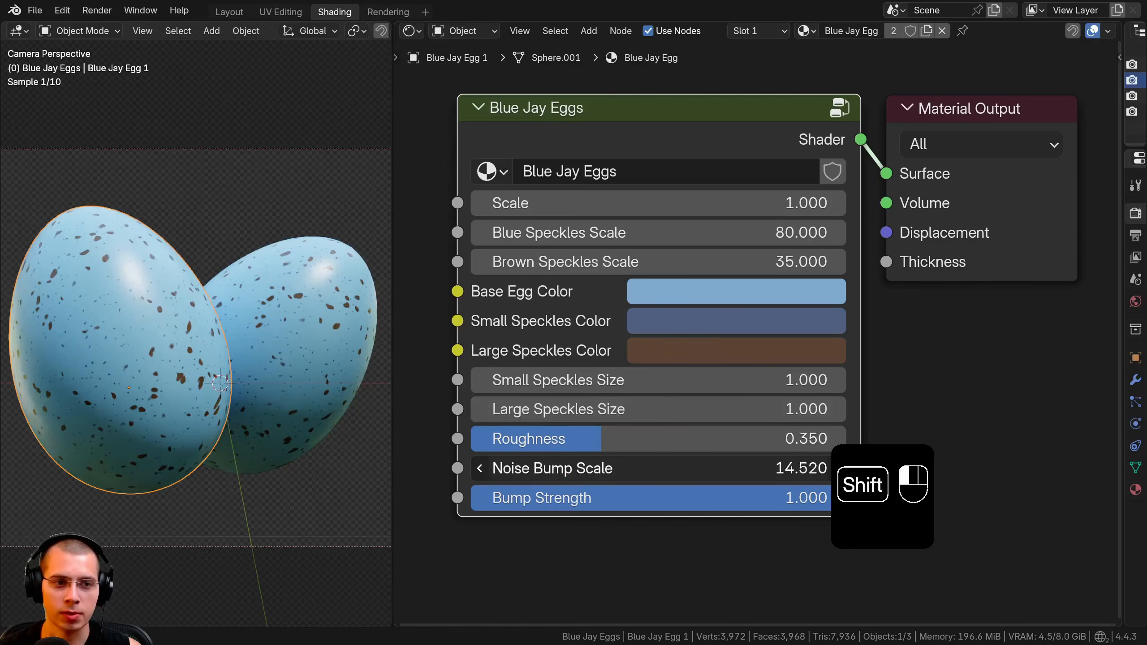
right_click(590, 470)
left_click_drag(739, 499, 463, 499)
right_click(463, 499)
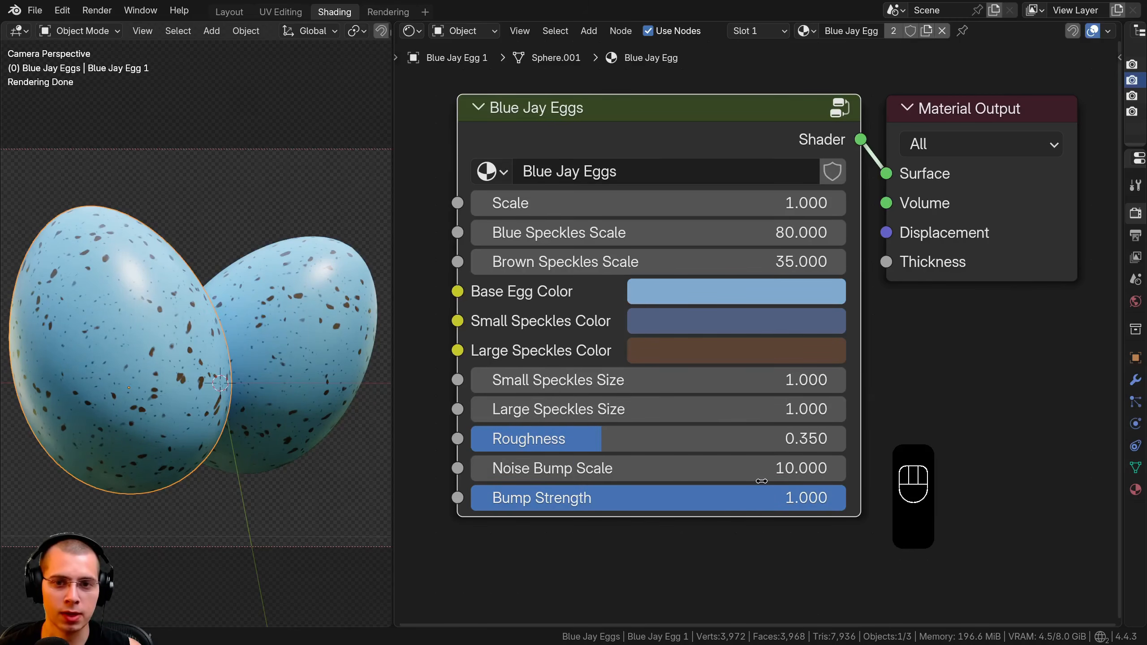
Step: Save the file with the finished egg material
middle_click_drag(685, 194, 683, 219)
key("a")
left_click_drag(682, 219, 787, 240)
key("ctrl+s")
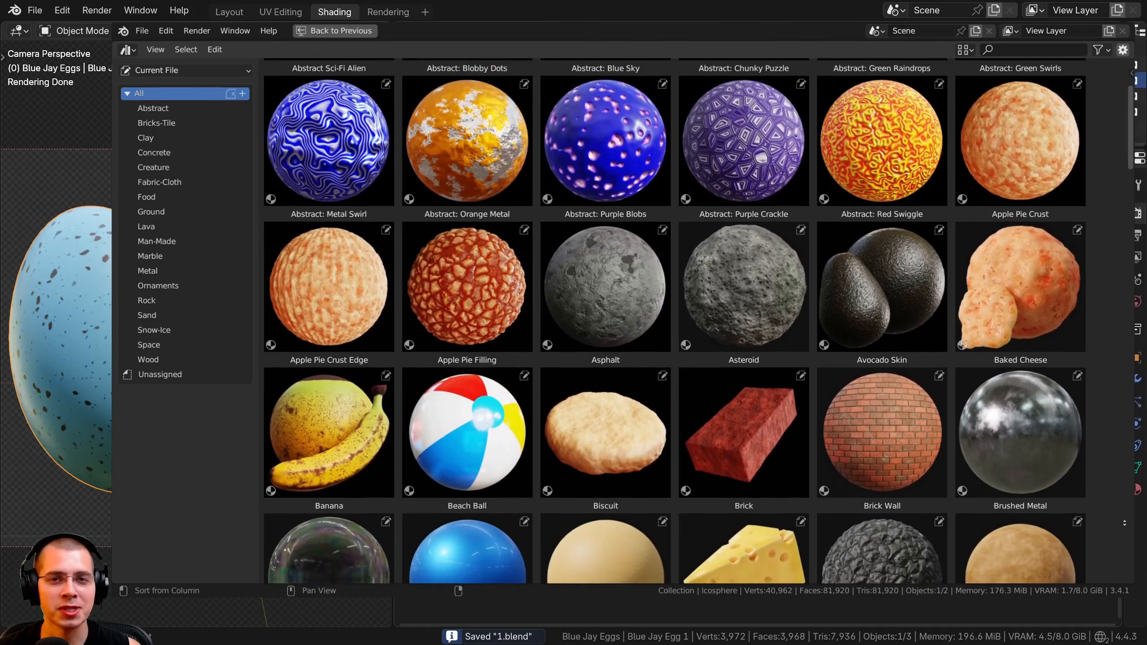
scroll(698, 320, "down", 10)
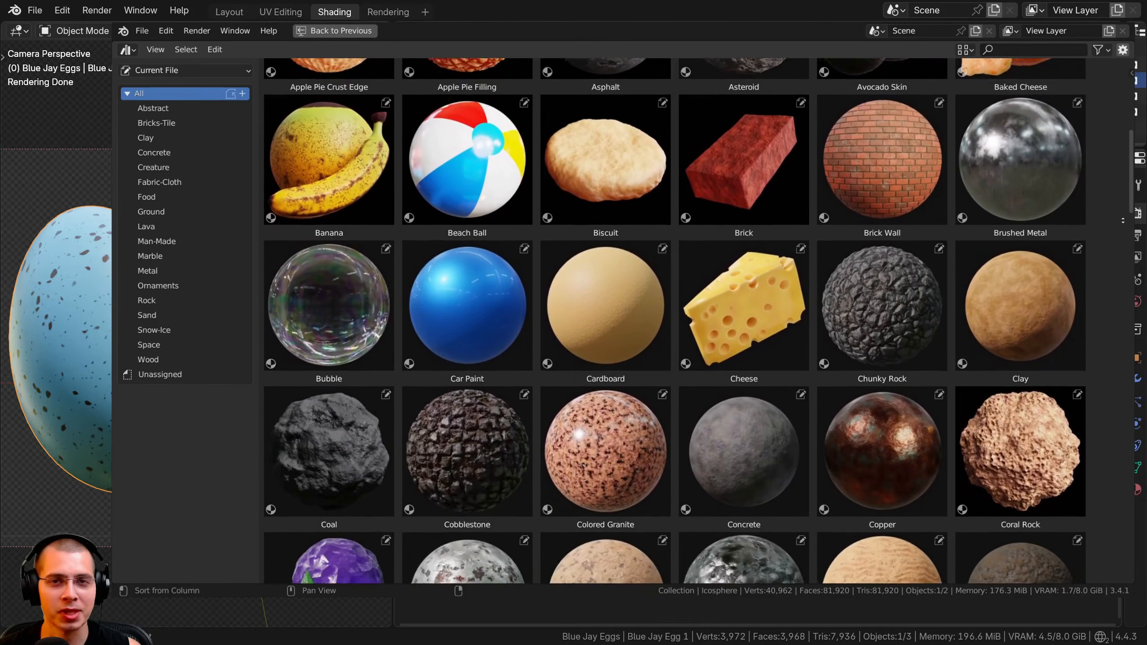
middle_click_drag(1123, 221, 1118, 483)
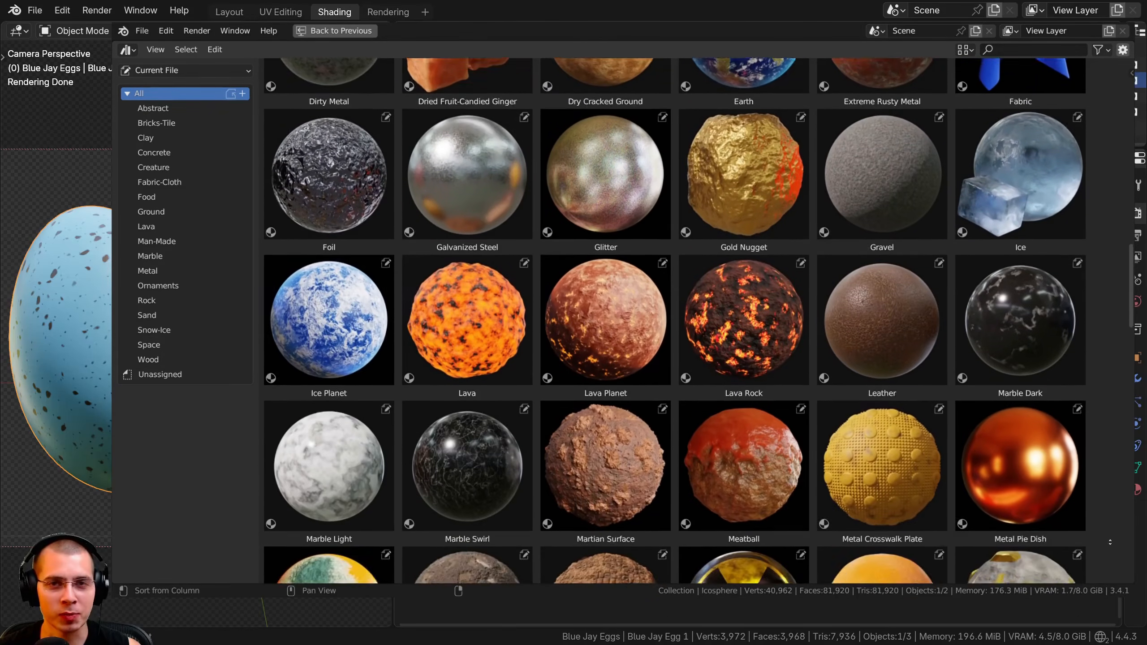
Step: Apply the Banana, Orange Peel and Cheese materials from the Food catalog to the matching objects in the kitchen scene
left_click_drag(682, 355, 305, 181)
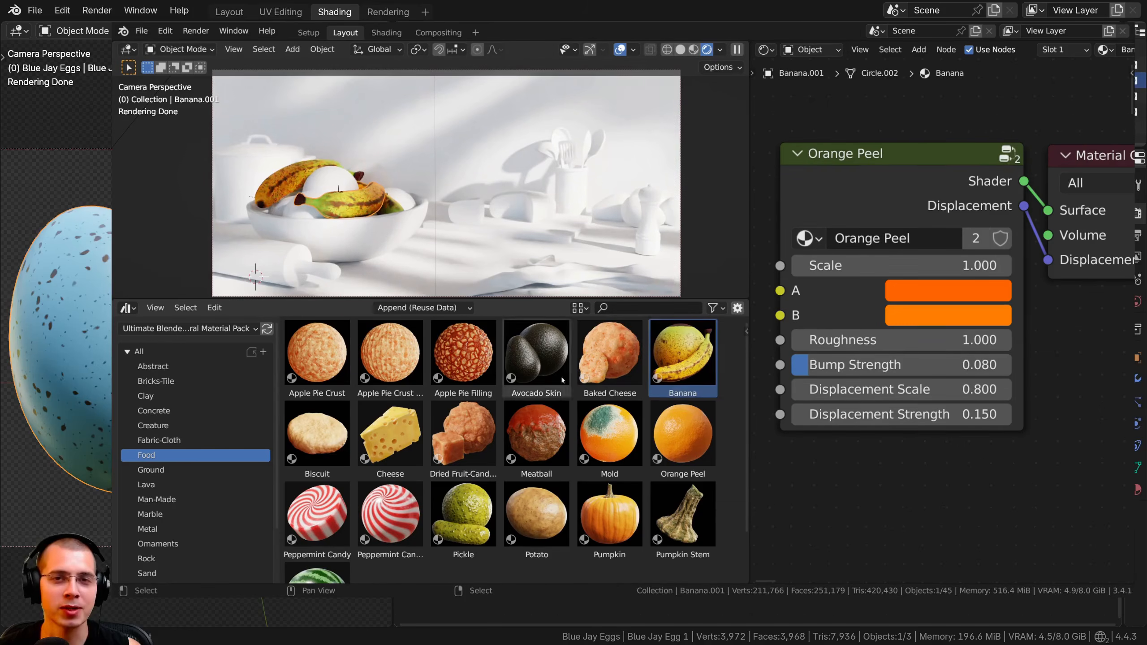
scroll(672, 397, "down", 2)
left_click_drag(681, 386, 333, 180)
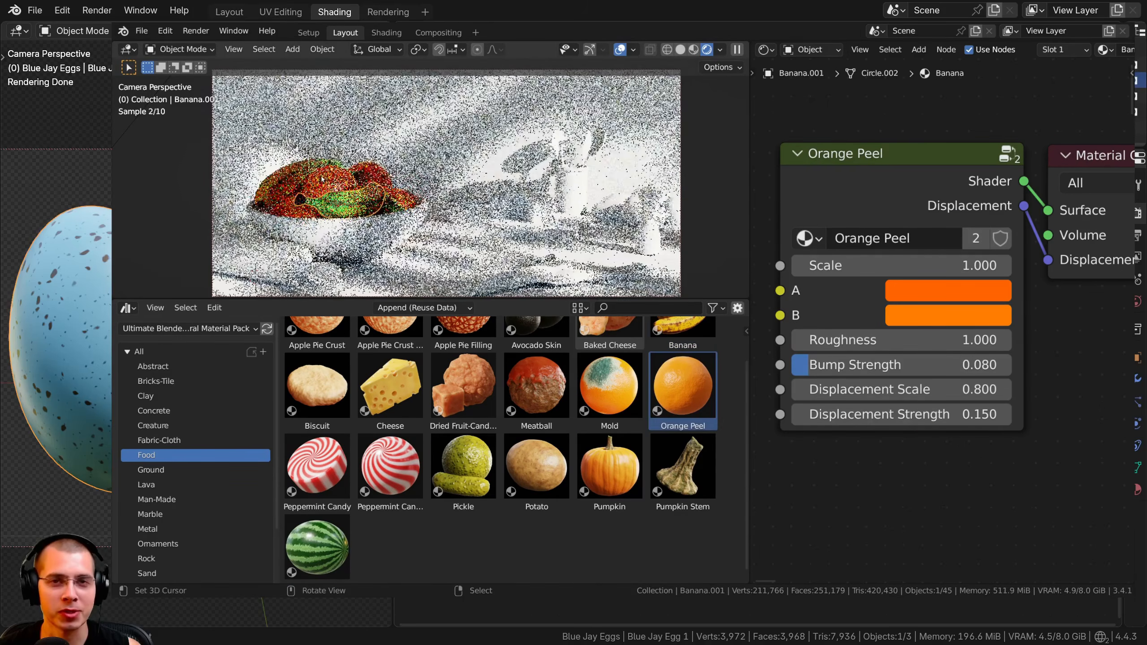
left_click_drag(390, 386, 457, 240)
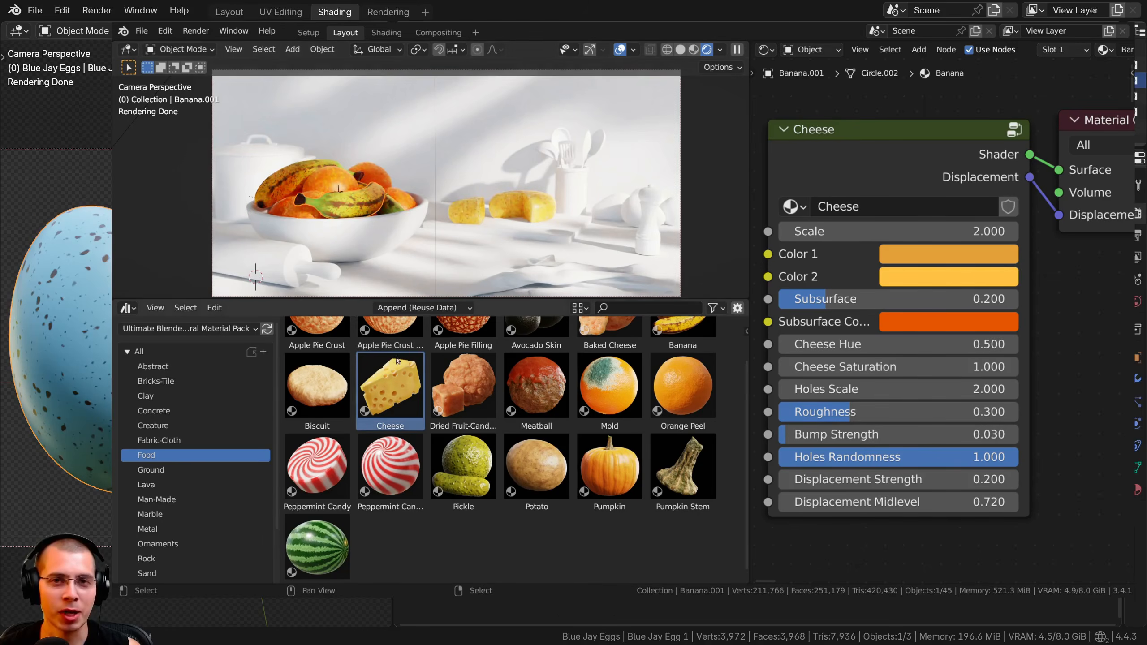